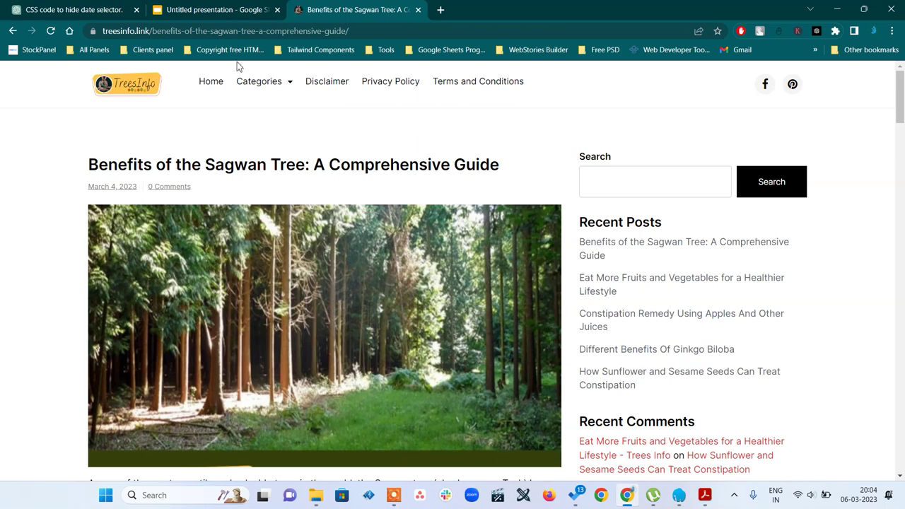
Open the Gardening category of the TreesInfo site and look through its list of posts.
mouse_move(263, 90)
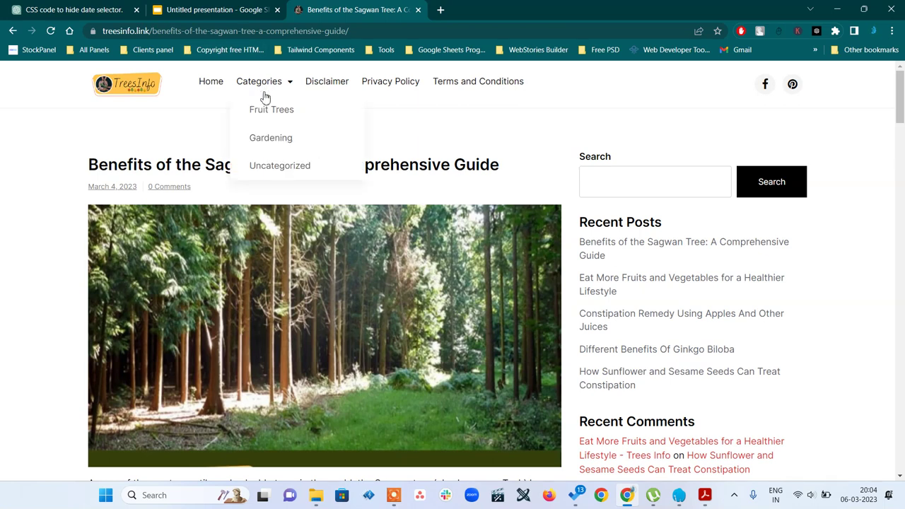
left_click(270, 138)
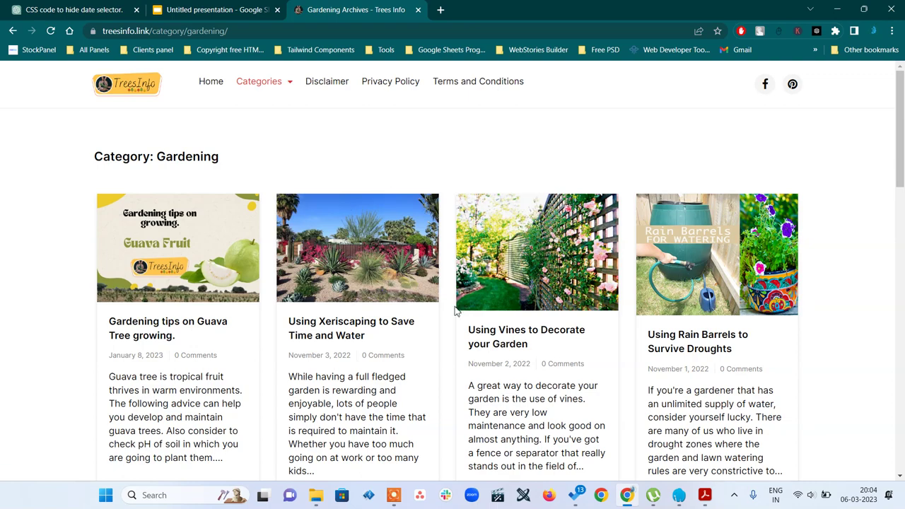
scroll(456, 311, "down", 2)
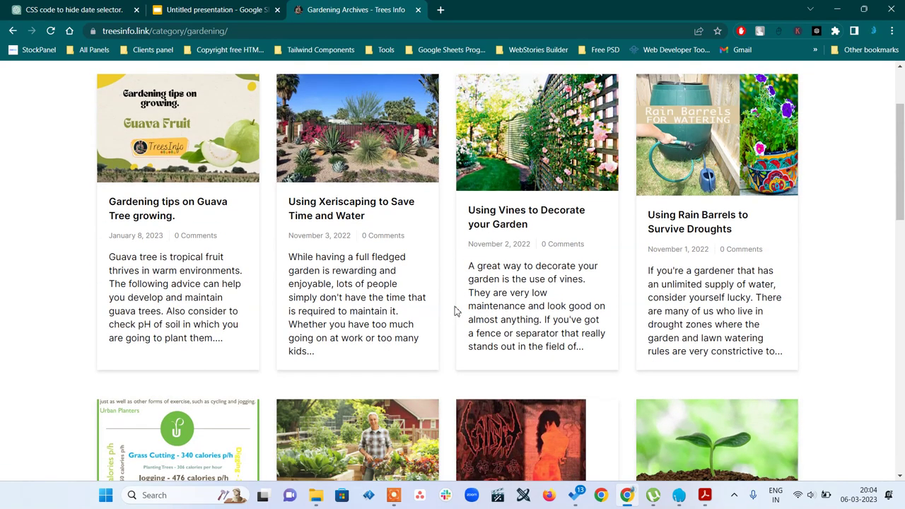
scroll(456, 311, "down", 8)
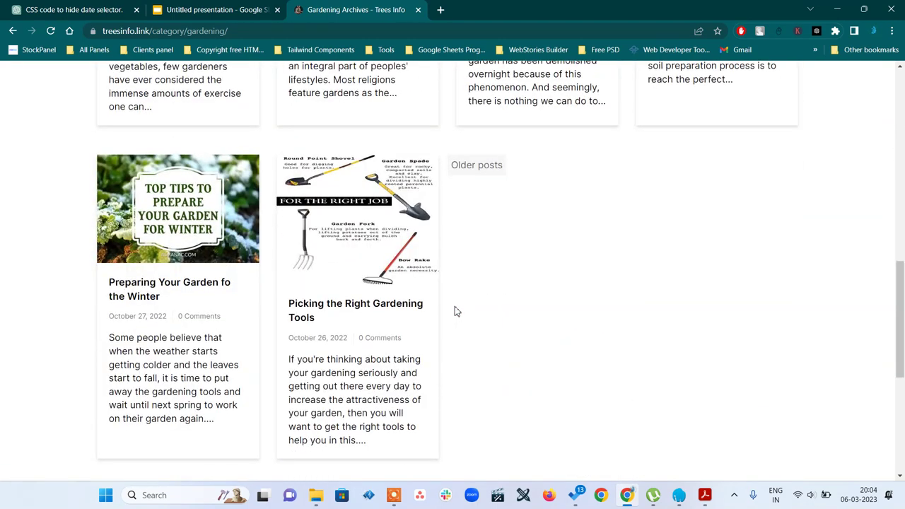
scroll(456, 311, "up", 10)
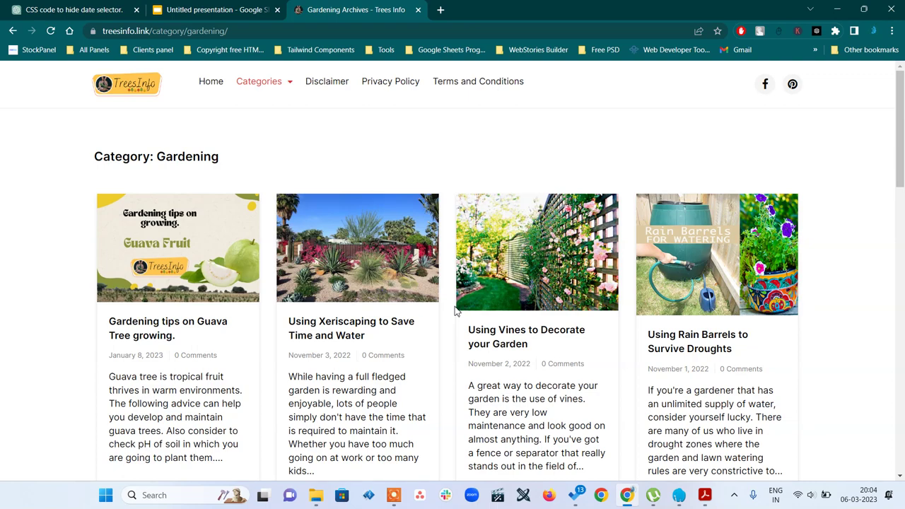
scroll(651, 384, "down", 8)
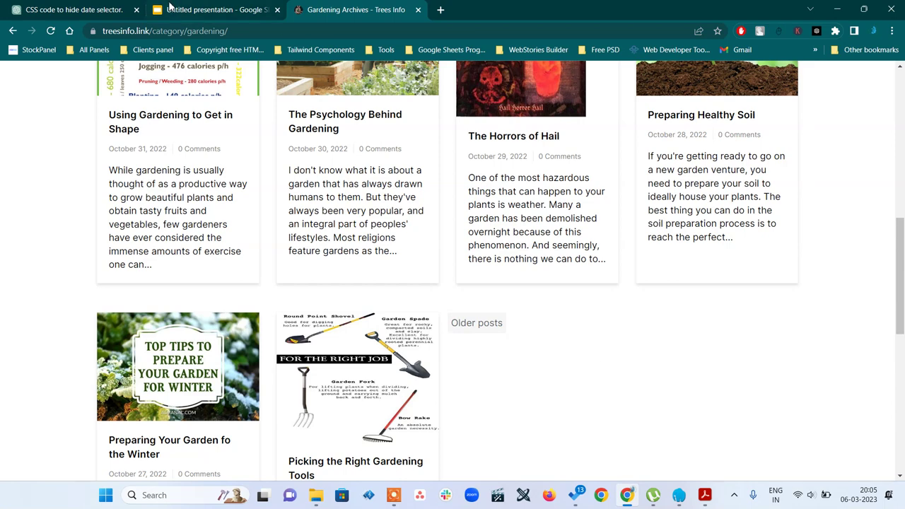
Switch to the Google Slides presentation and add a slide after Niche Blogging titled "Step 1 : Get Calendar".
left_click(97, 8)
left_click(209, 9)
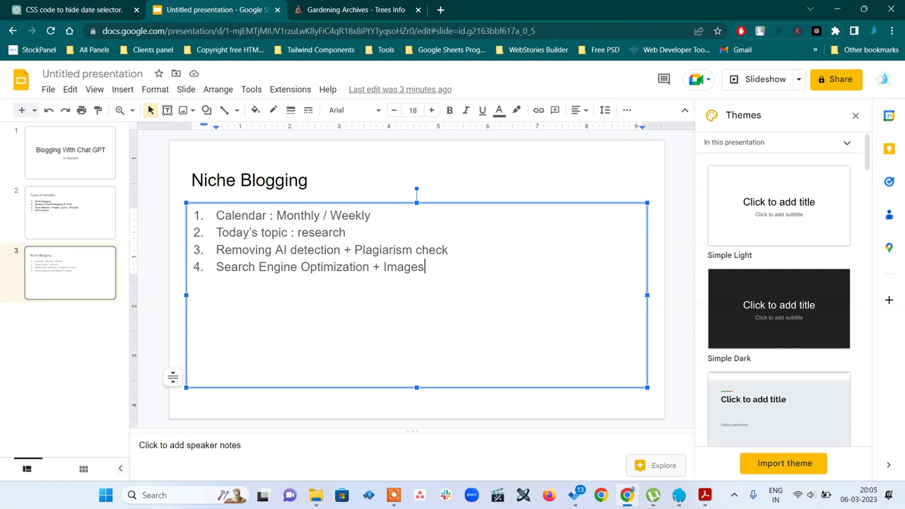
left_click(21, 110)
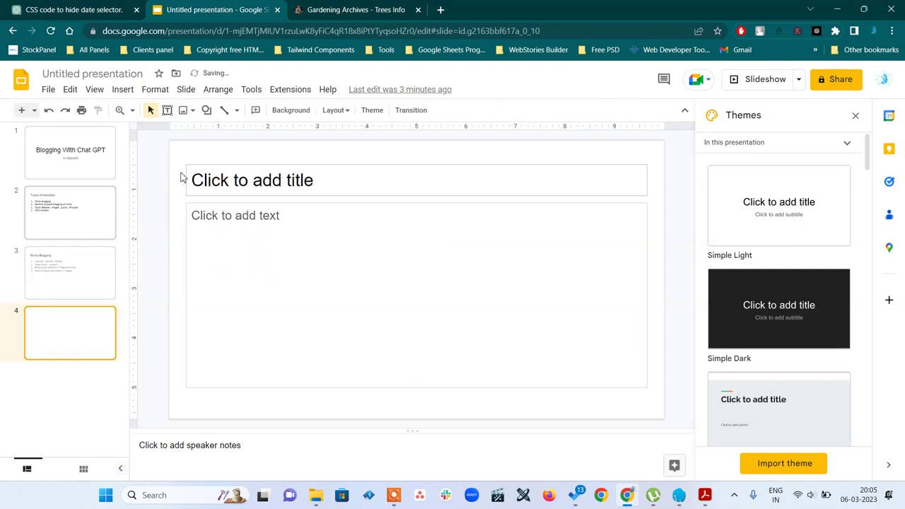
left_click(280, 185)
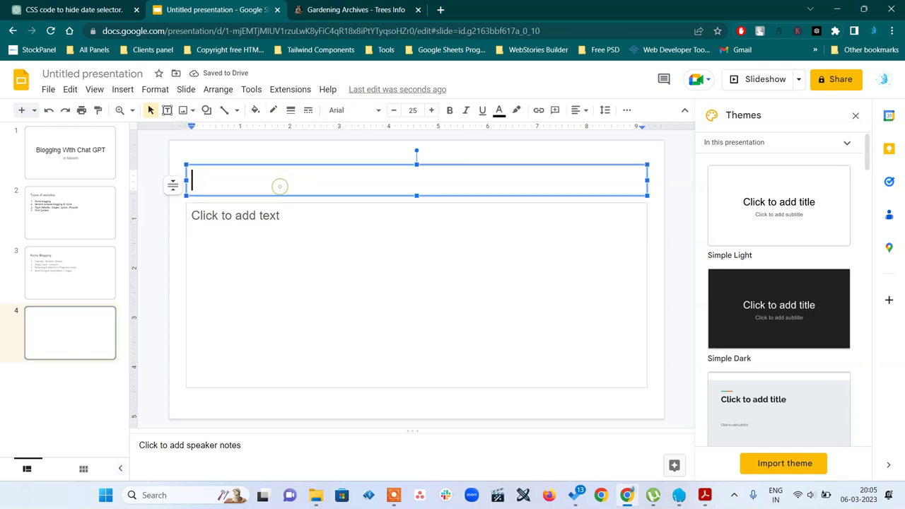
type("Step 1 ")
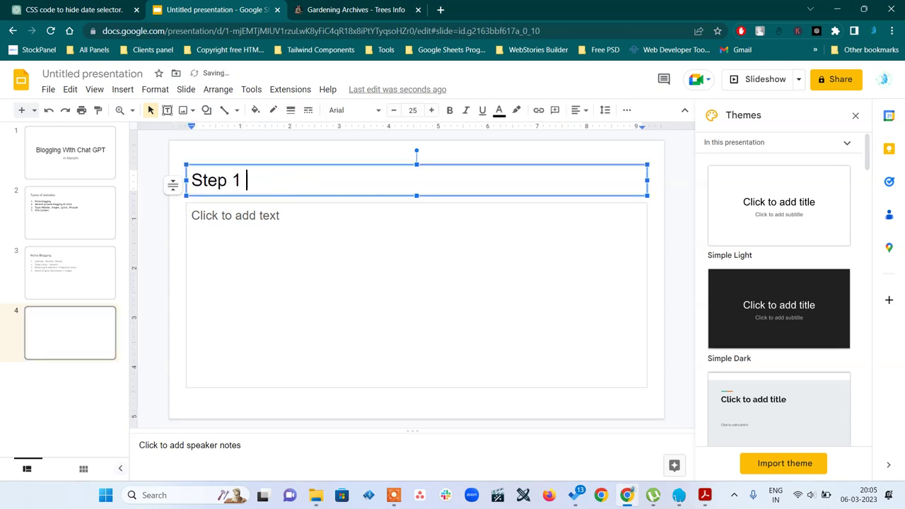
type(": Get Cal")
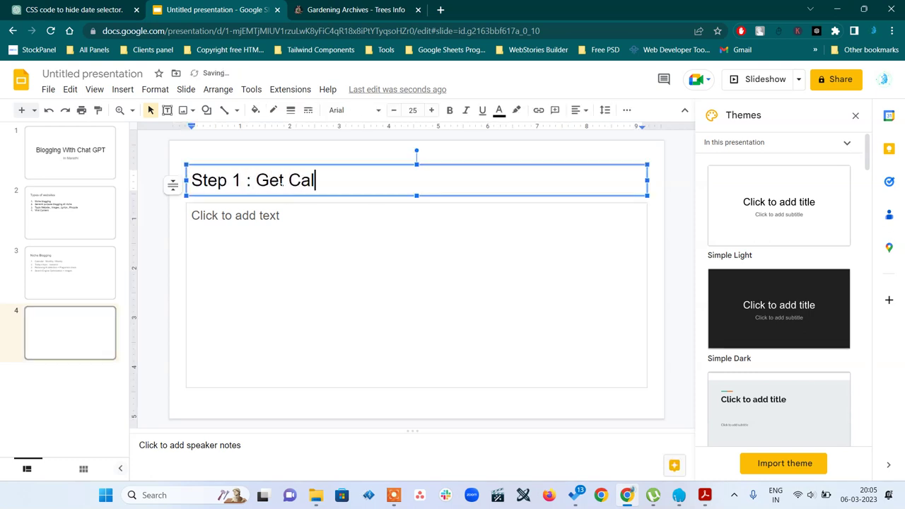
type("endar")
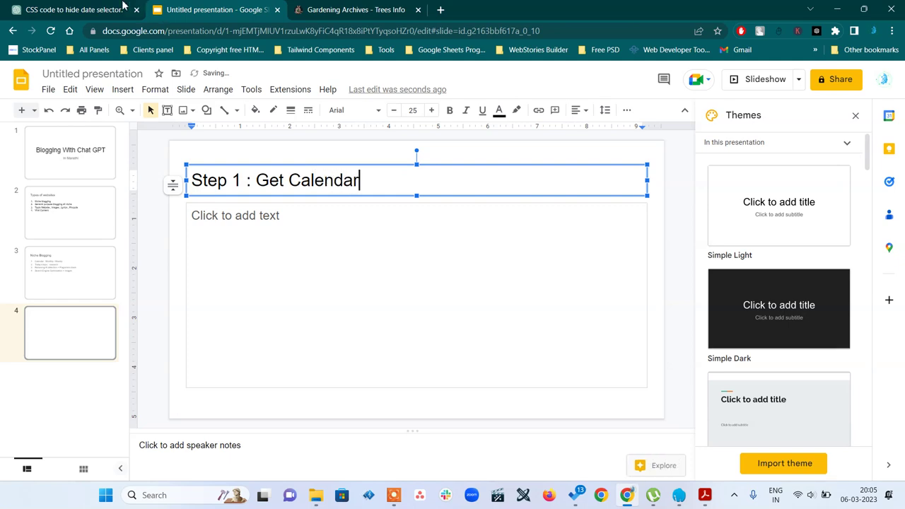
Switch to ChatGPT, start a new chat and look over the AIPRM public prompts.
left_click(91, 9)
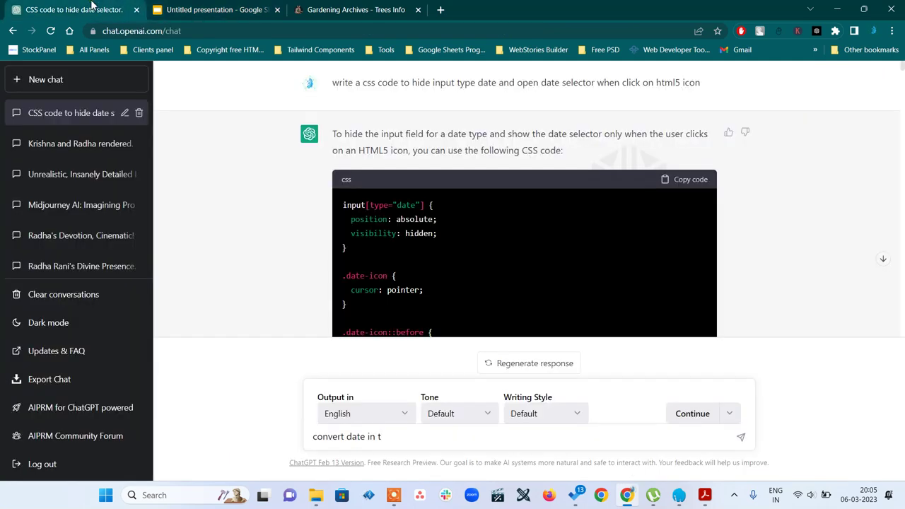
left_click(45, 82)
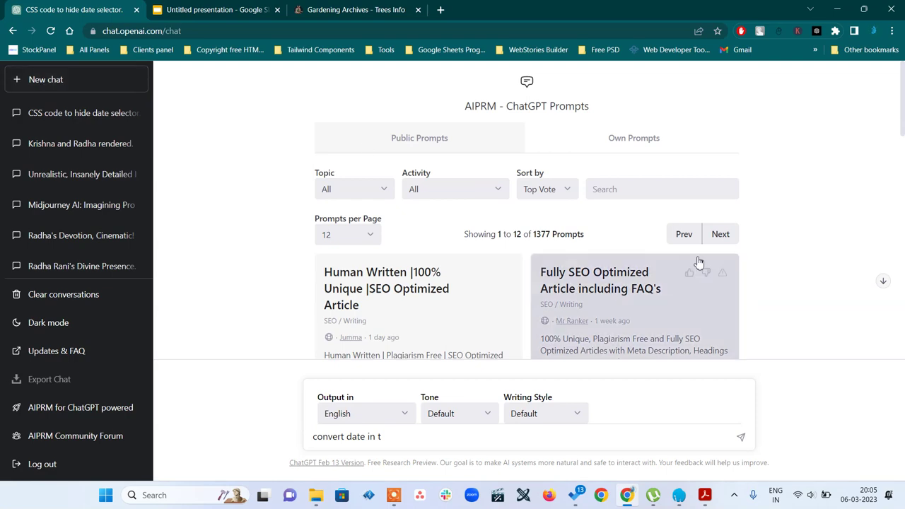
scroll(699, 263, "down", 6)
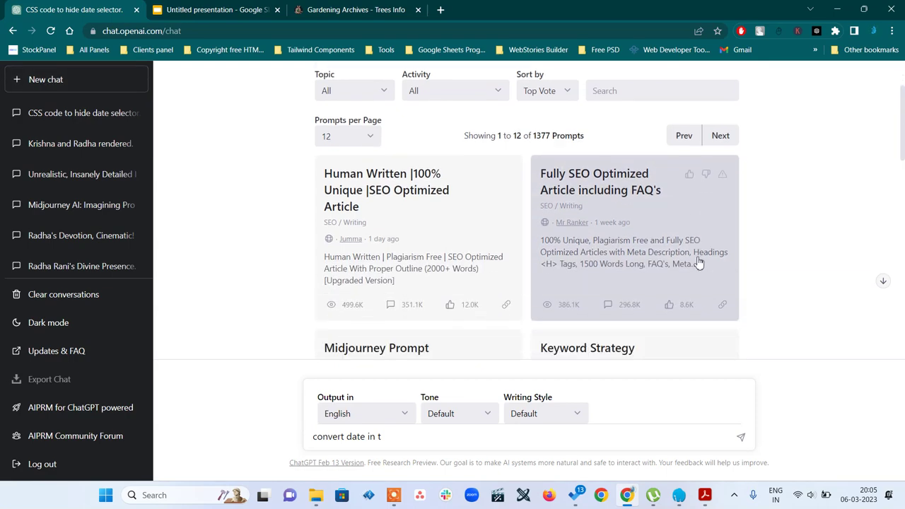
scroll(698, 263, "up", 6)
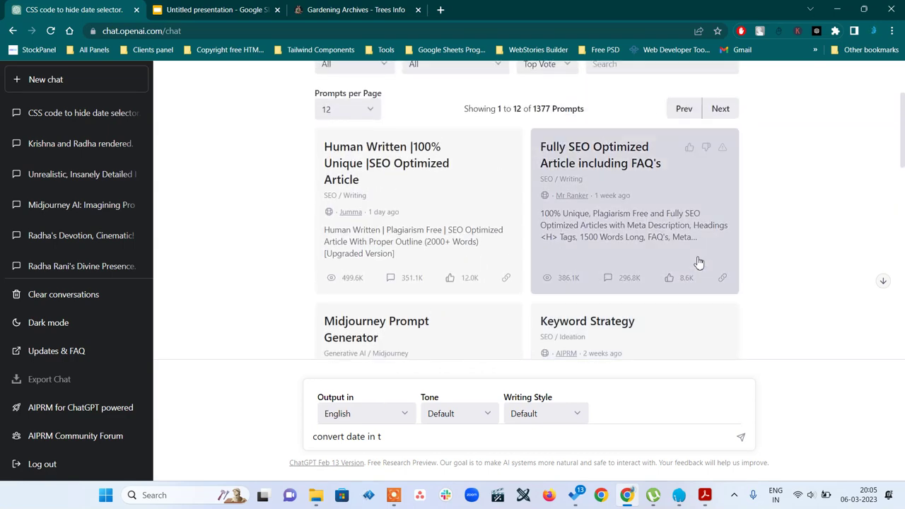
scroll(698, 240, "down", 2)
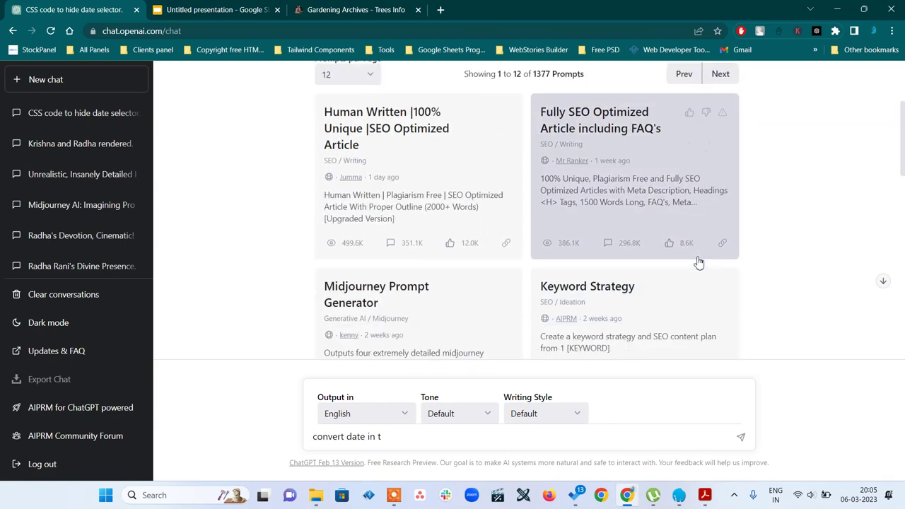
scroll(698, 262, "up", 5)
Search Google for "copy for chatgpt" in a new browser tab and open the Copy for Chat GPT page in the Chrome Web Store.
left_click(440, 12)
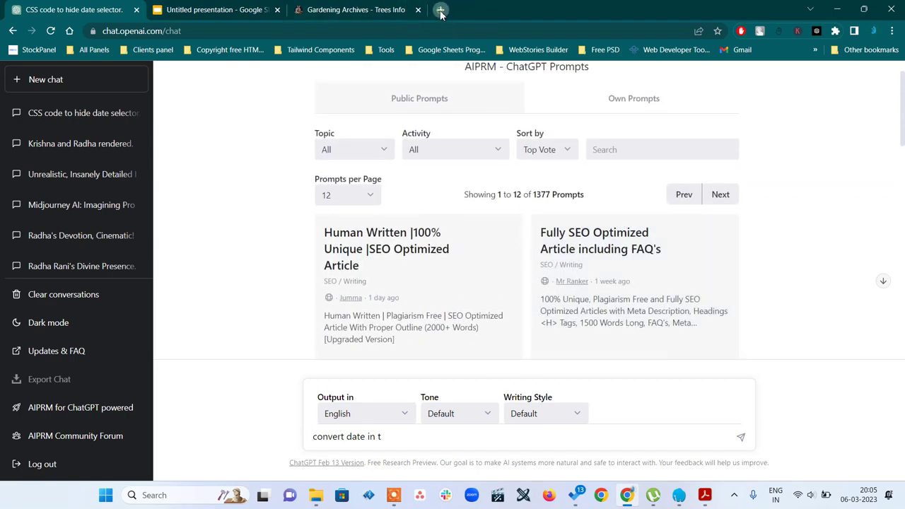
type("copy for ")
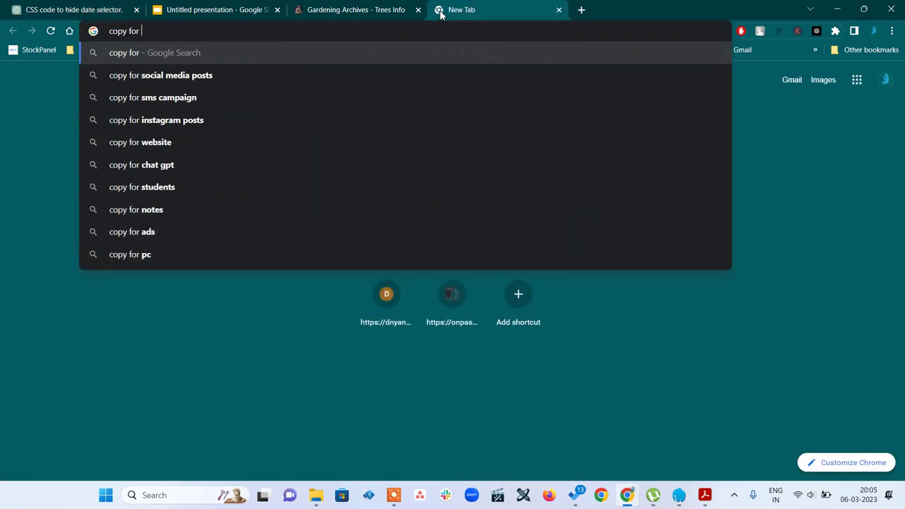
type("cha")
key("BackSpace")
type("chatgpt")
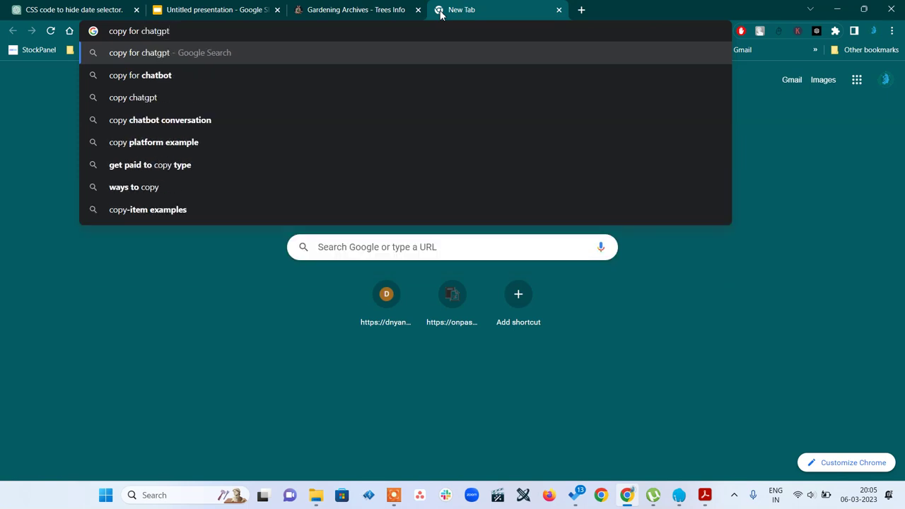
key("Return")
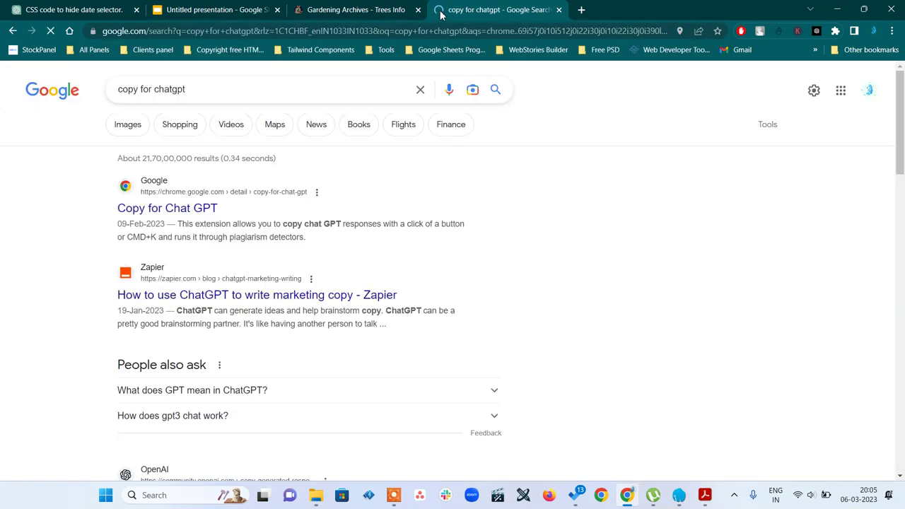
left_click(156, 209)
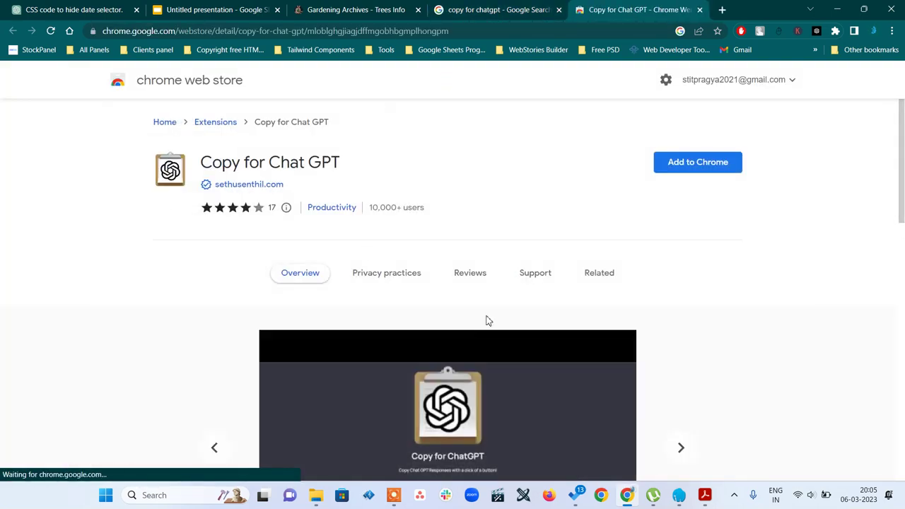
Add the Copy for Chat GPT extension to Chrome and pin it beside the address bar.
left_click(709, 162)
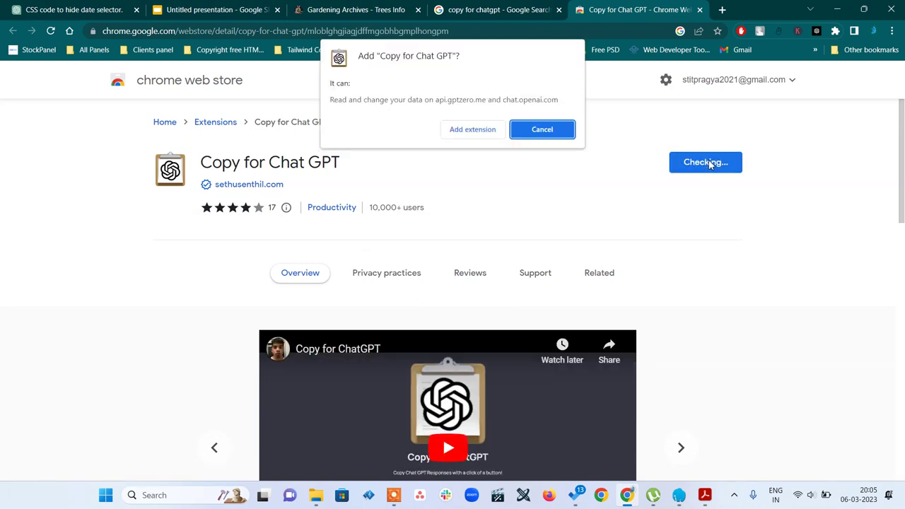
left_click(475, 132)
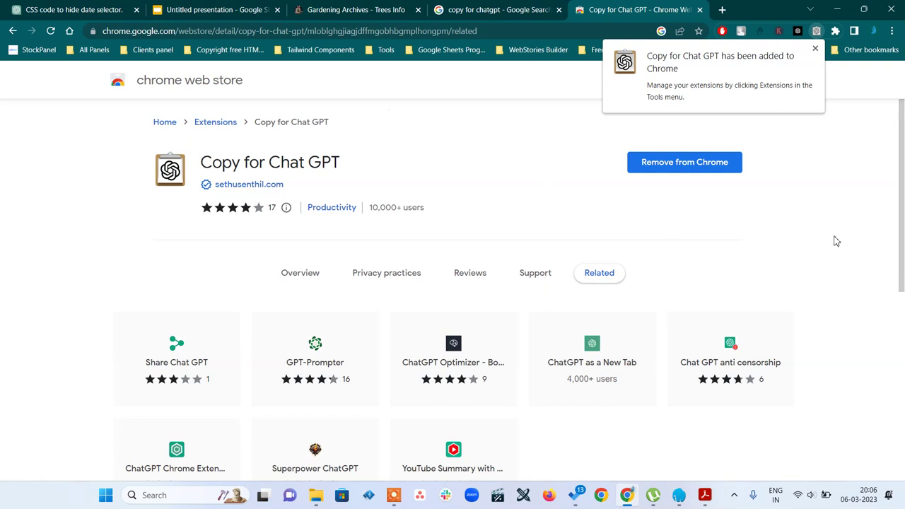
scroll(848, 222, "down", 2)
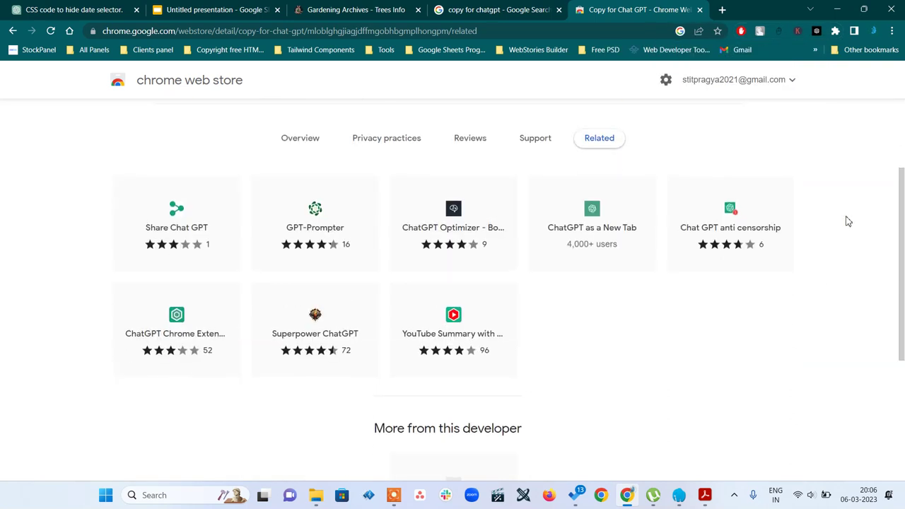
scroll(848, 221, "up", 2)
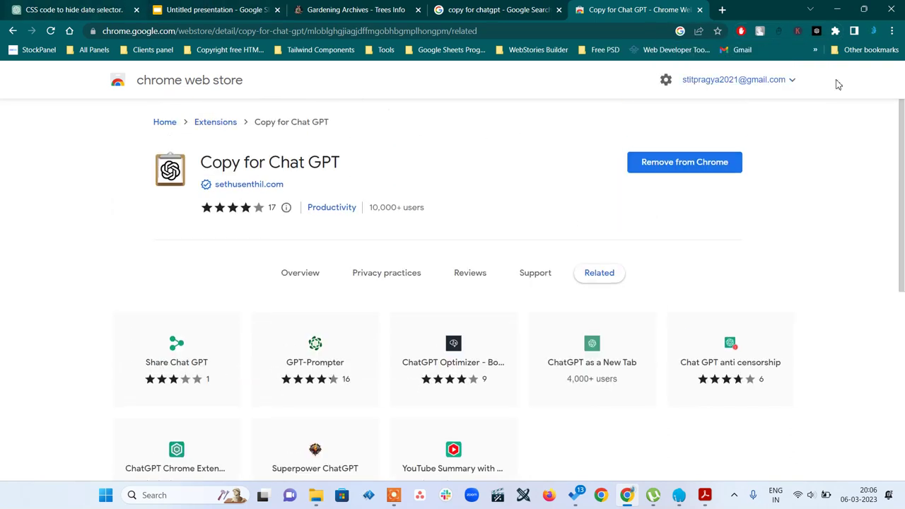
left_click(836, 34)
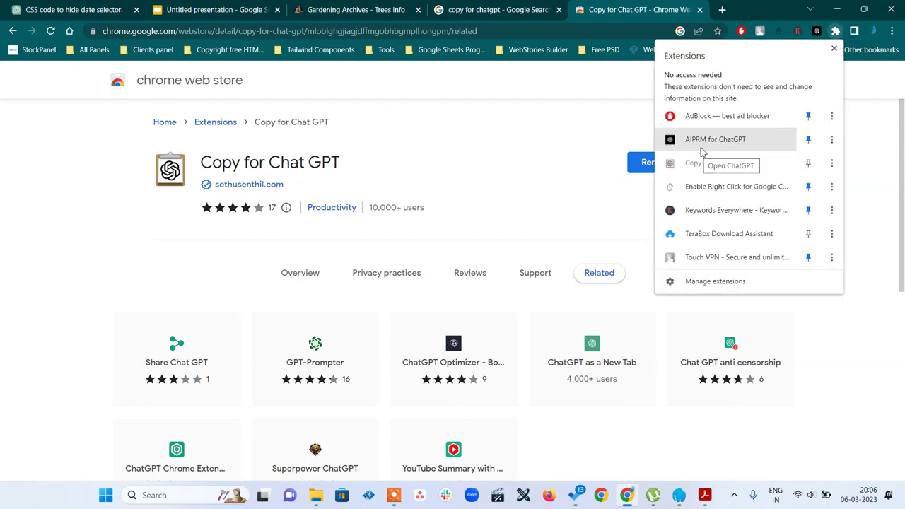
left_click(808, 163)
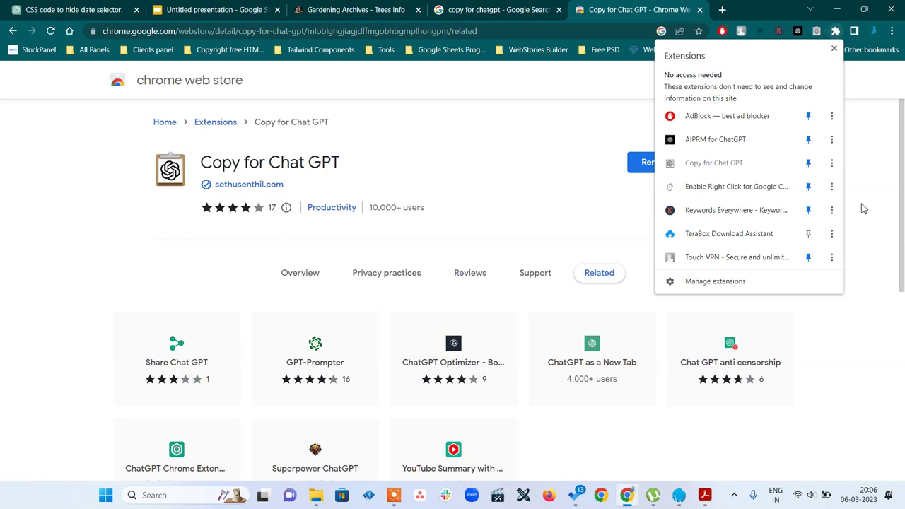
left_click(869, 197)
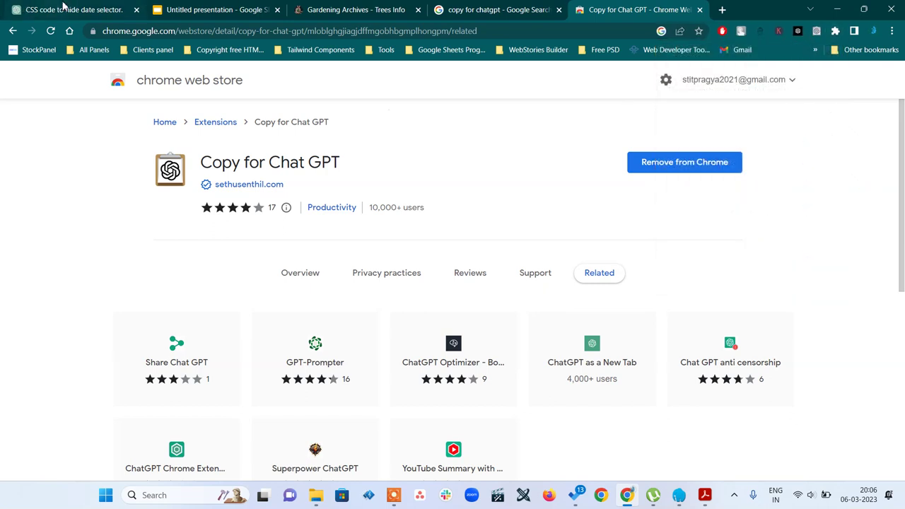
Return to ChatGPT, reload the page and browse the AIPRM public prompts sorted by Top Vote.
left_click(63, 6)
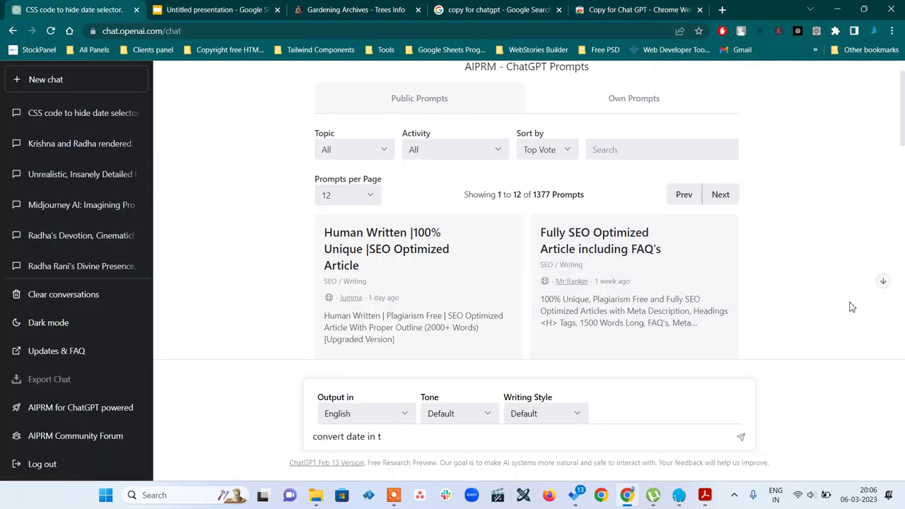
key("F5")
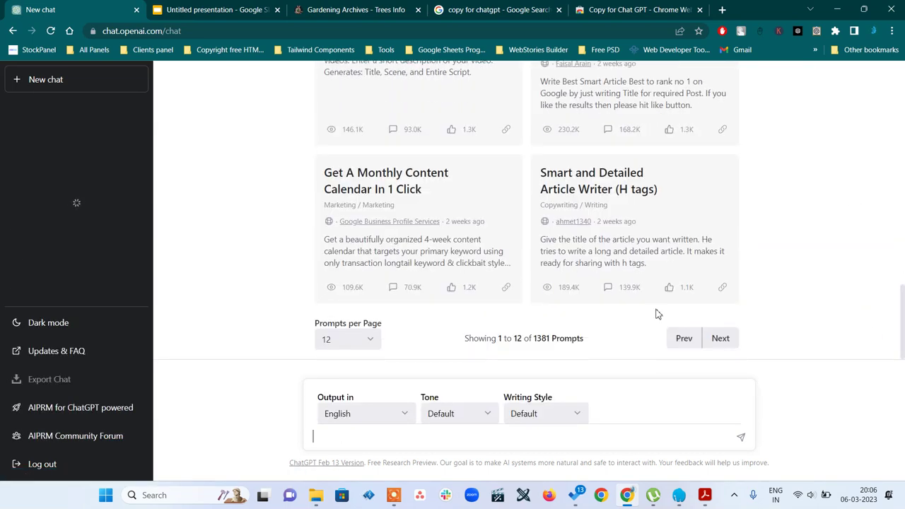
scroll(488, 254, "up", 3)
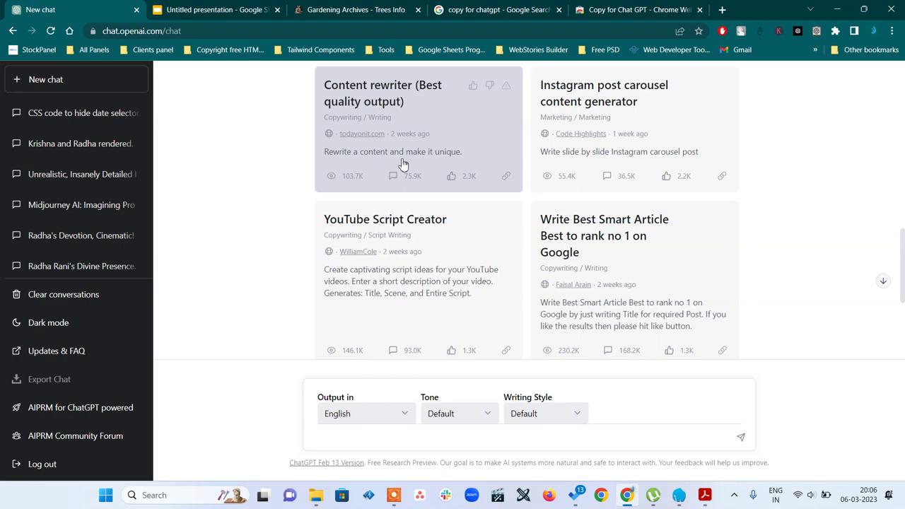
scroll(549, 293, "up", 3)
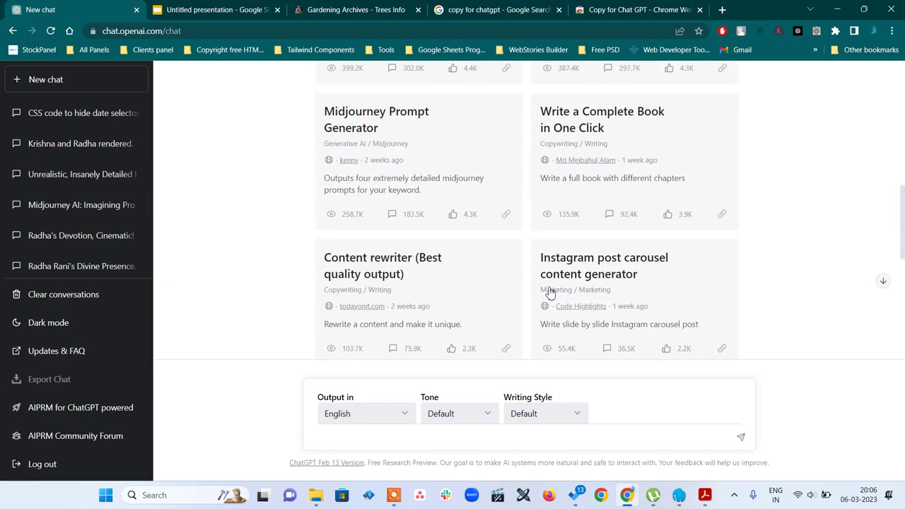
scroll(550, 292, "up", 5)
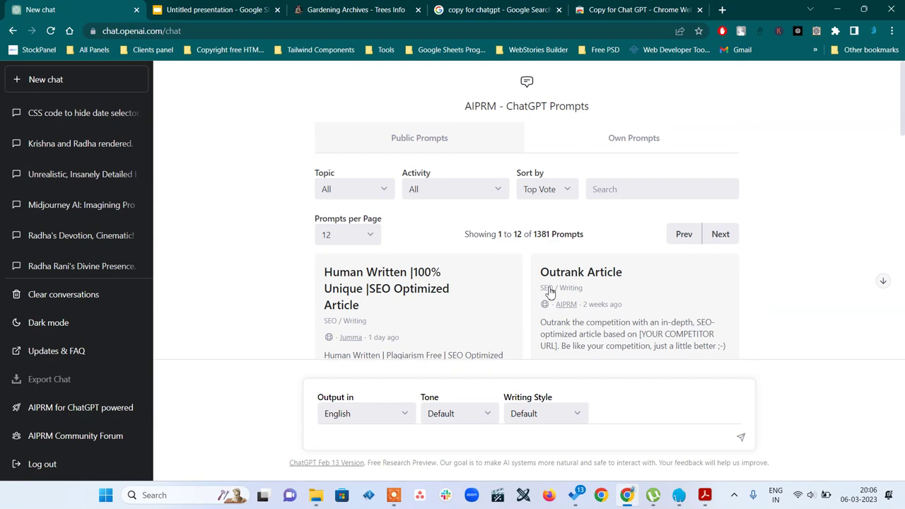
scroll(549, 292, "down", 4)
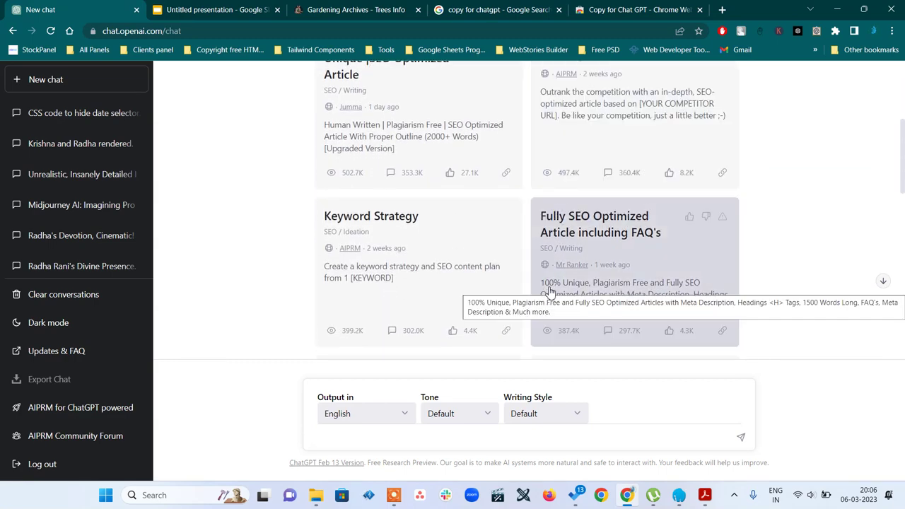
Search the AIPRM public prompts for "calendar".
scroll(770, 265, "down", 4)
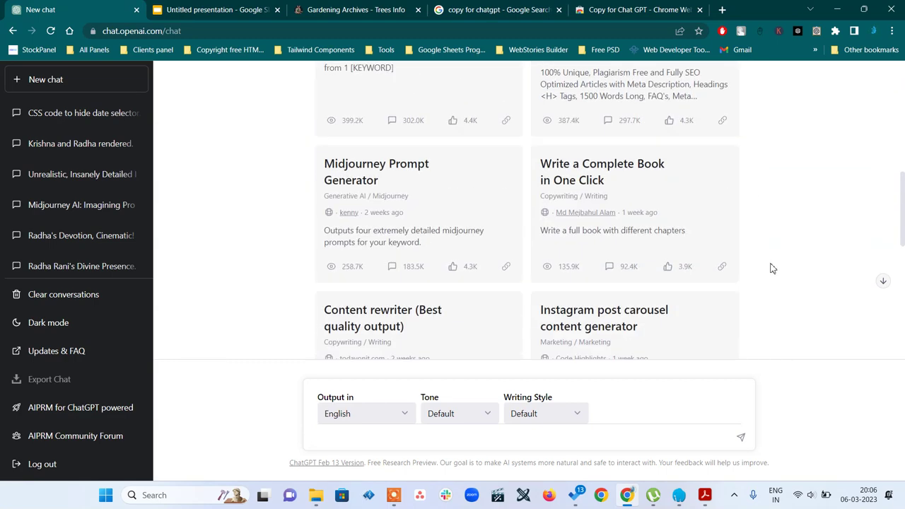
scroll(771, 267, "up", 8)
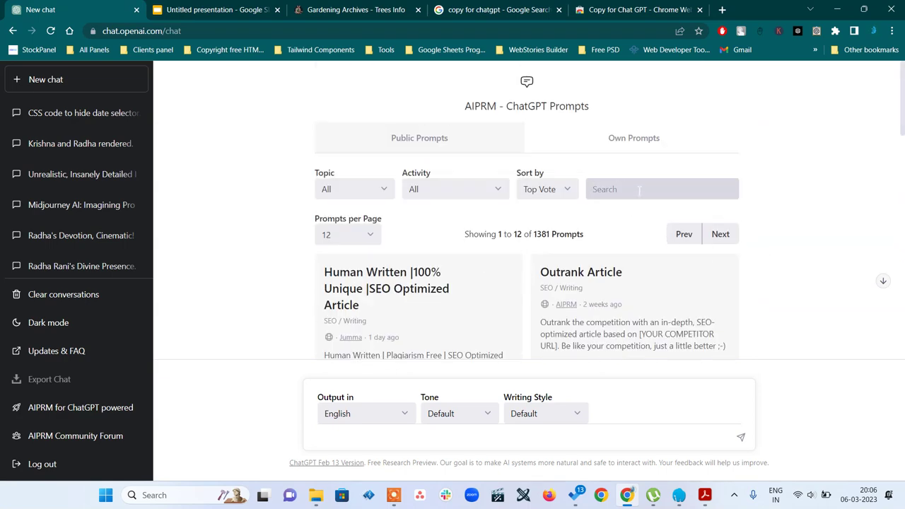
type("calendar")
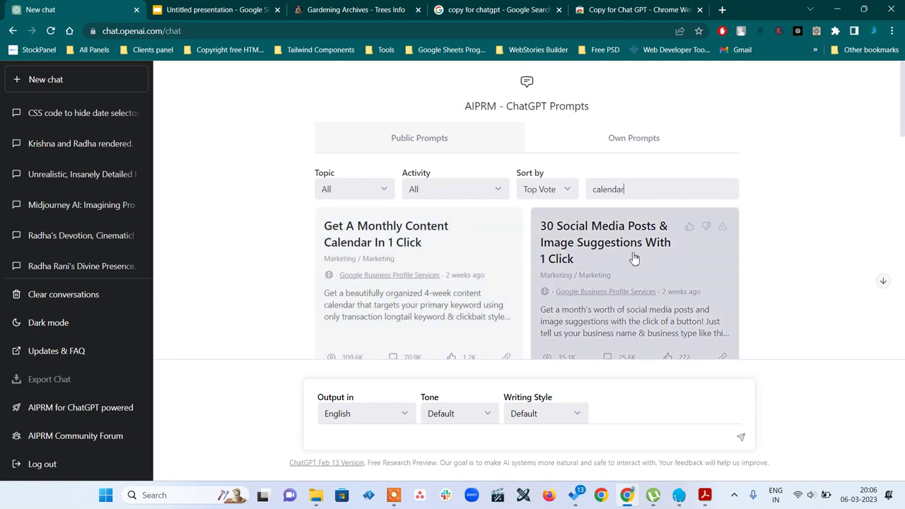
Look through the calendar prompts found, comparing their descriptions, views and votes.
scroll(634, 259, "down", 2)
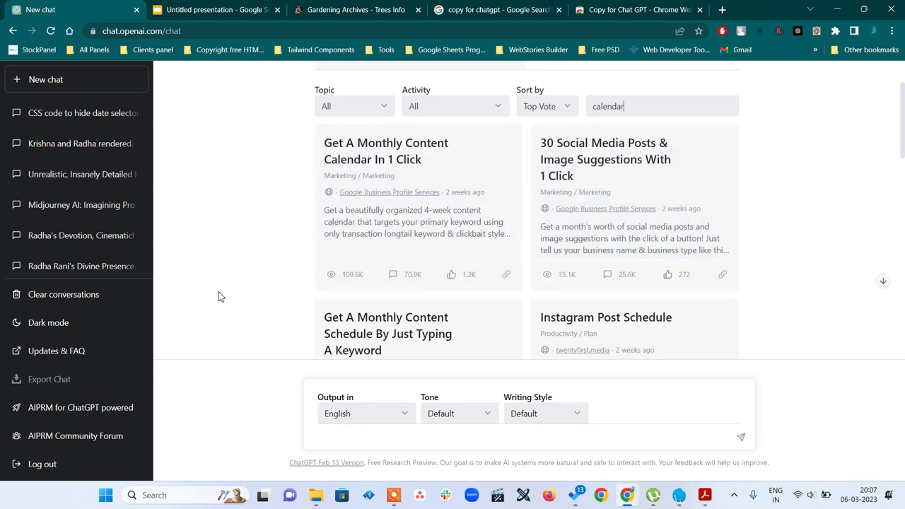
scroll(218, 297, "down", 1)
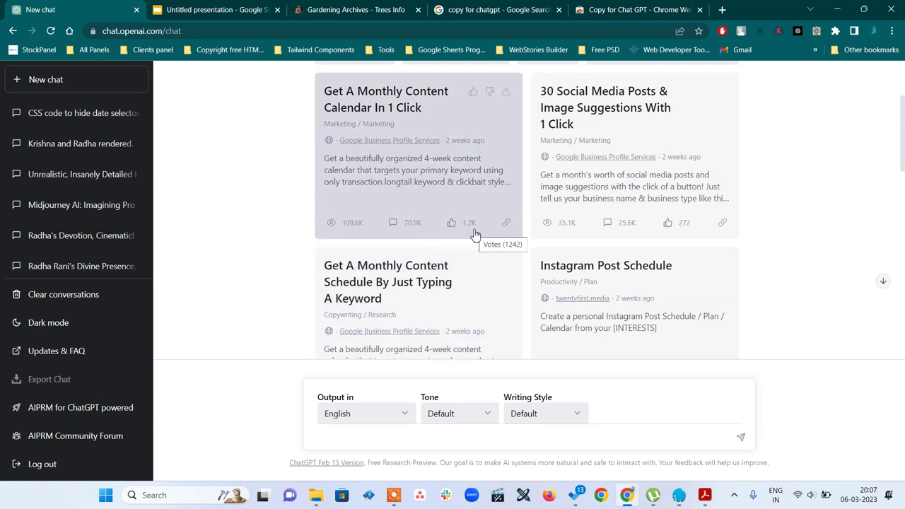
scroll(475, 235, "down", 2)
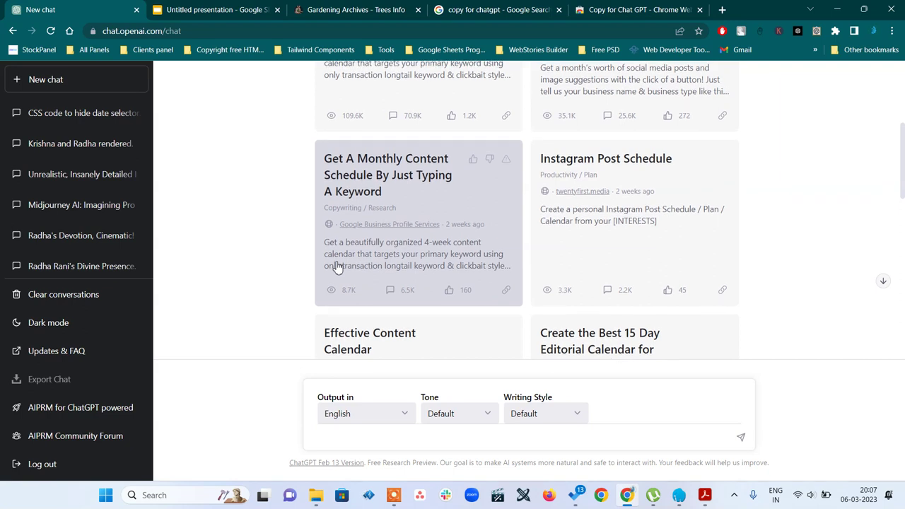
scroll(339, 268, "up", 1)
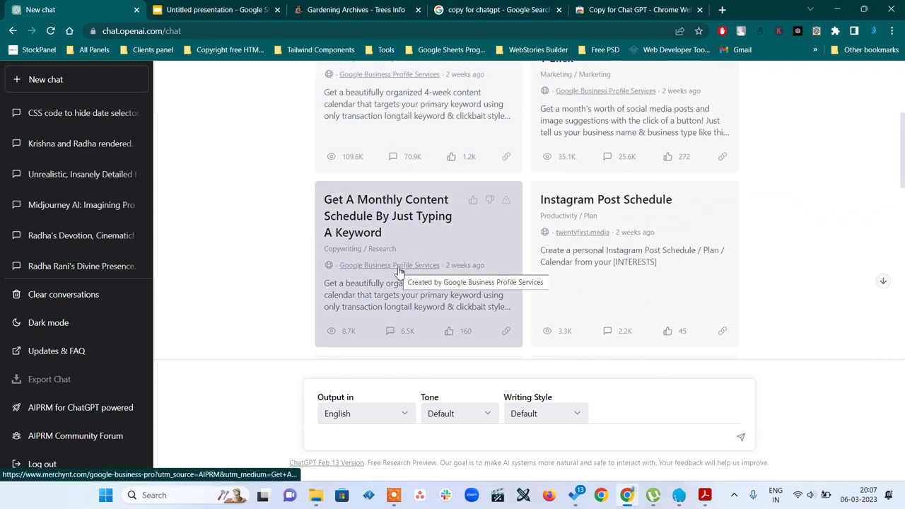
scroll(399, 270, "up", 3)
scroll(410, 273, "down", 8)
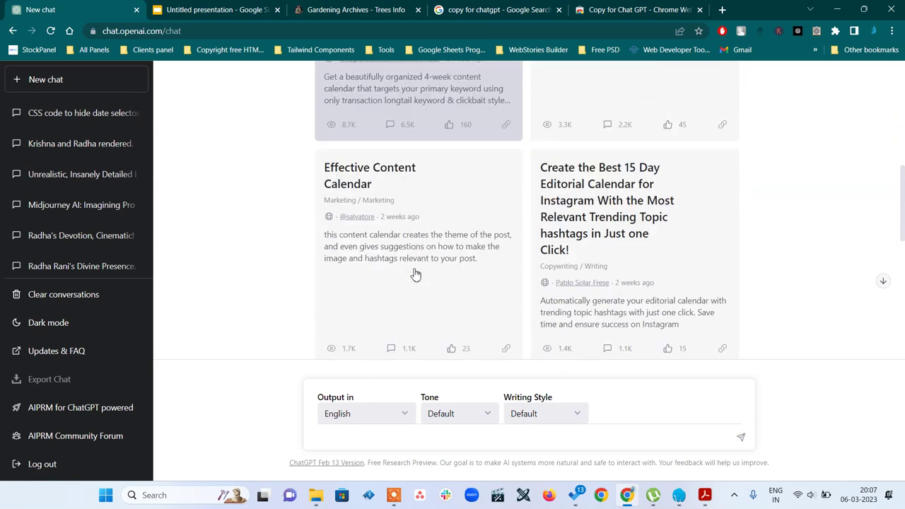
scroll(416, 275, "down", 1)
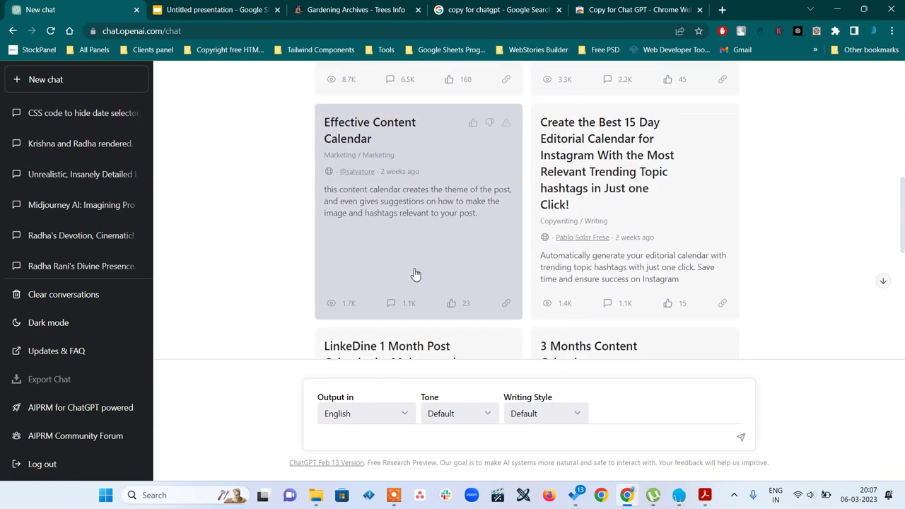
scroll(416, 274, "down", 2)
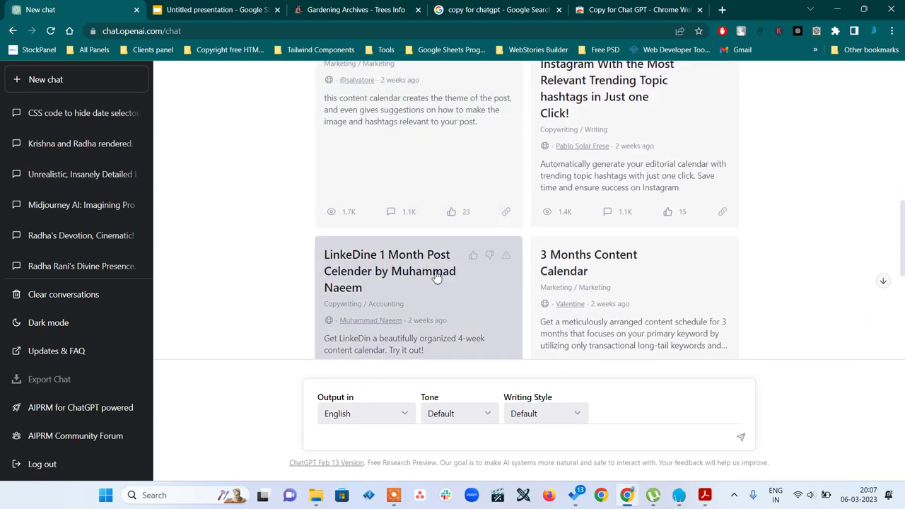
scroll(436, 278, "down", 3)
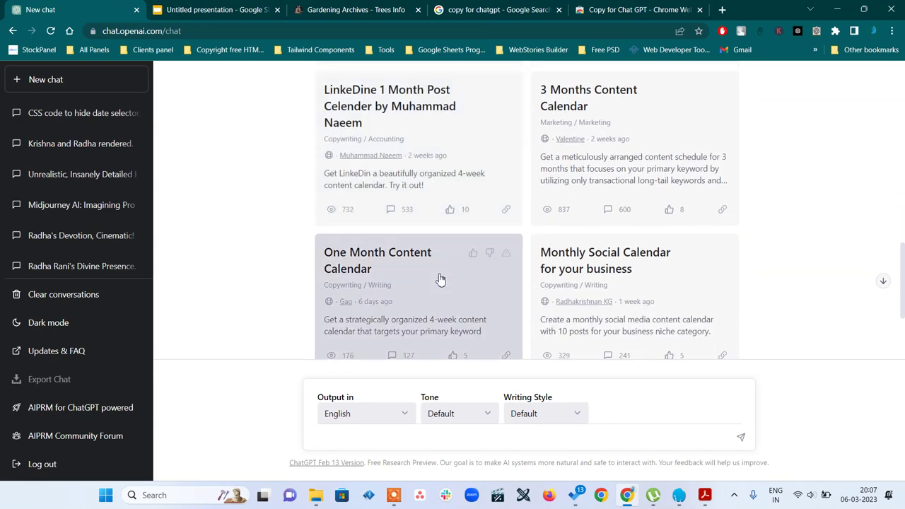
scroll(439, 279, "down", 3)
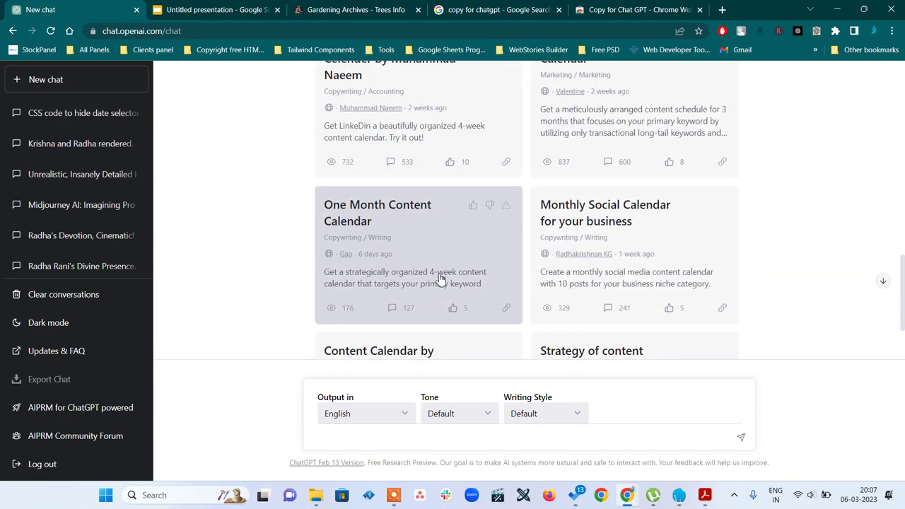
scroll(440, 279, "up", 10)
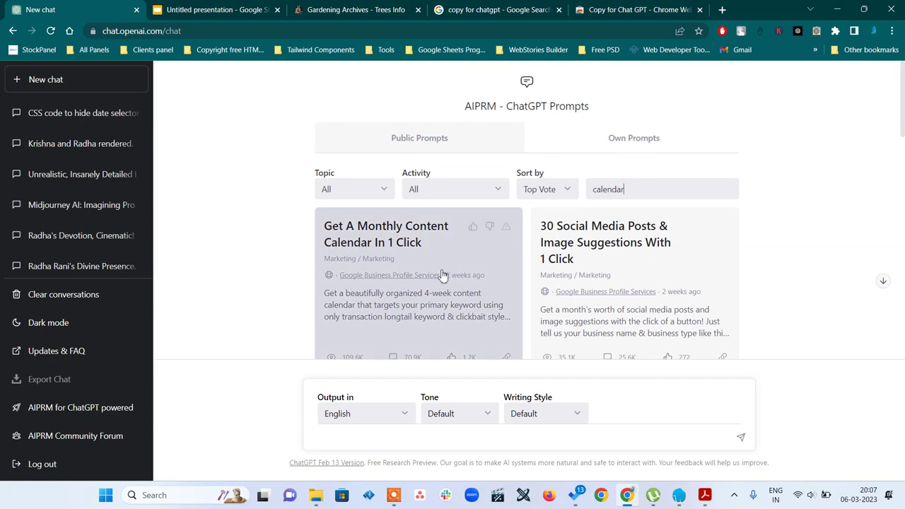
Select the "Get A Monthly Content Calendar In 1 Click" prompt and check the Trees Info gardening page for the blog's topic before returning to ChatGPT.
left_click(383, 247)
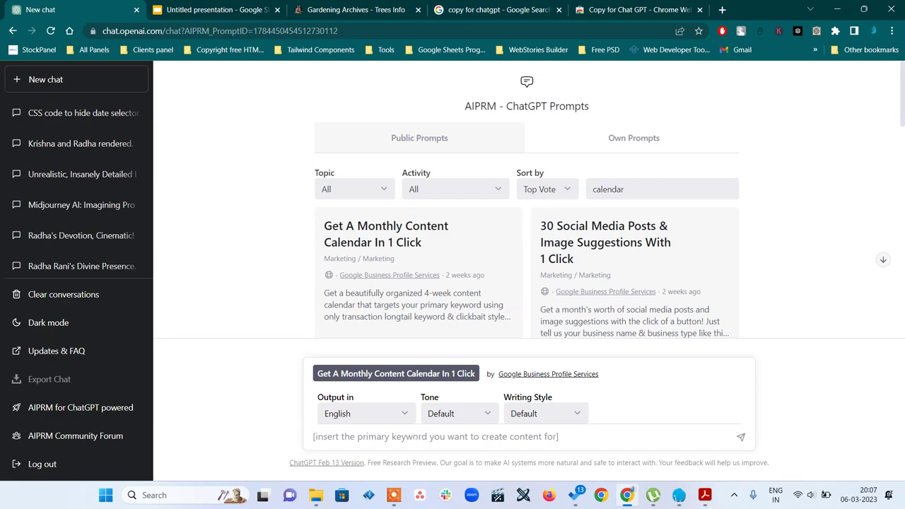
left_click(342, 9)
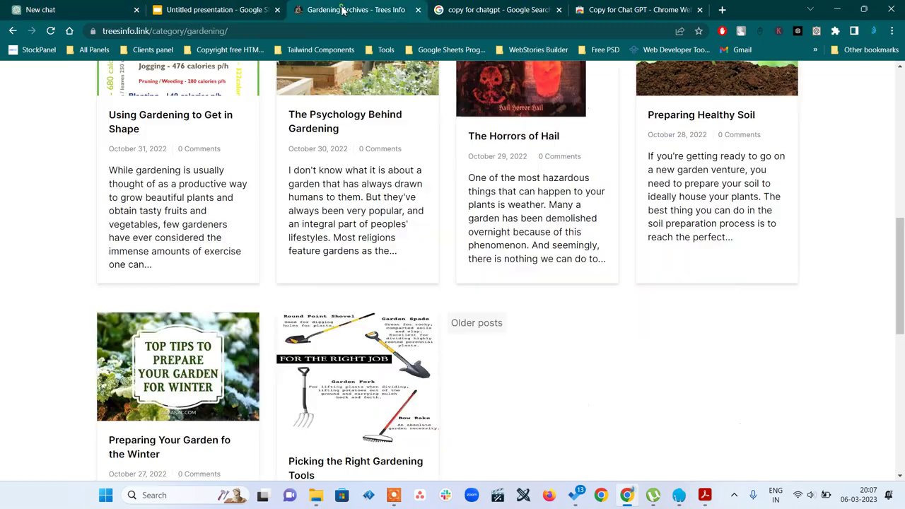
scroll(633, 297, "up", 10)
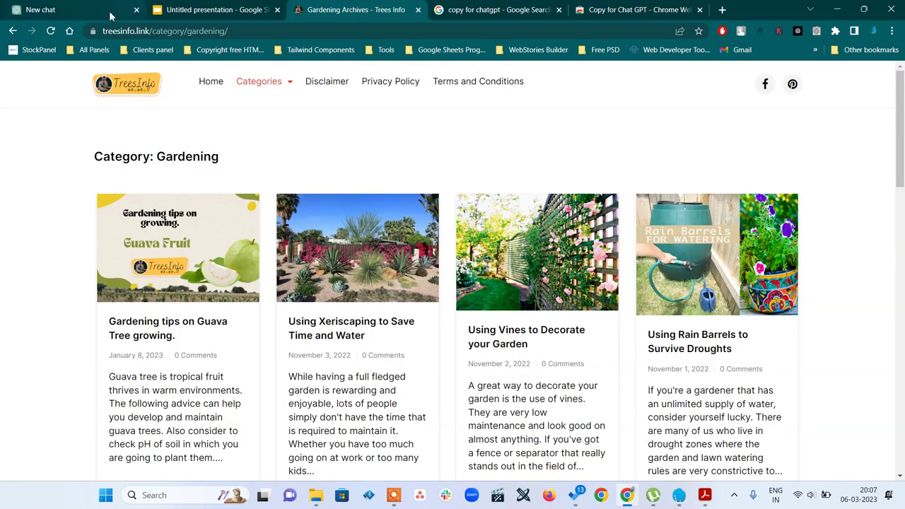
left_click(92, 13)
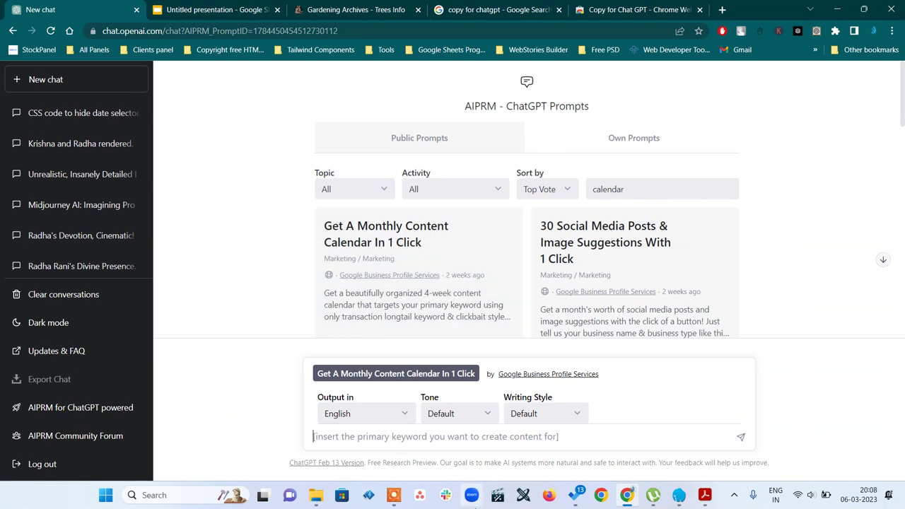
Generate the monthly content calendar for the primary keyword "Trees Information".
type("Trees ")
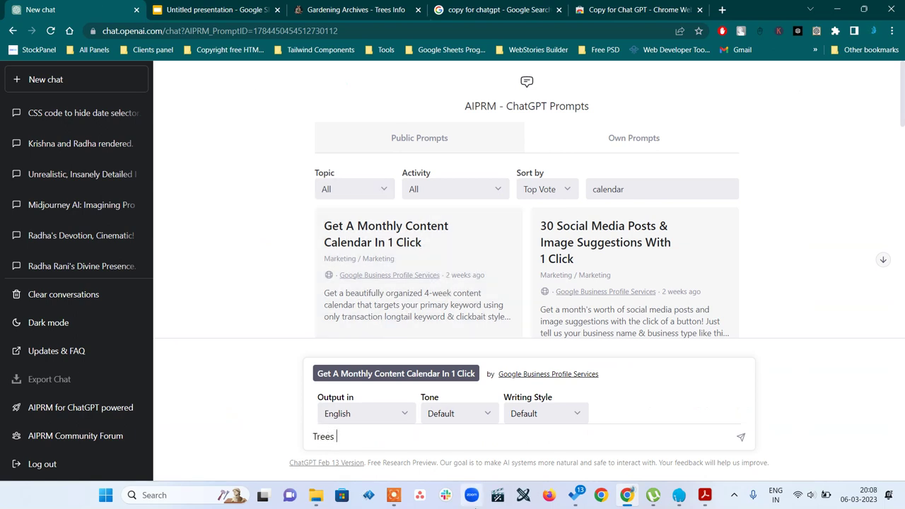
type("Information")
key("Return")
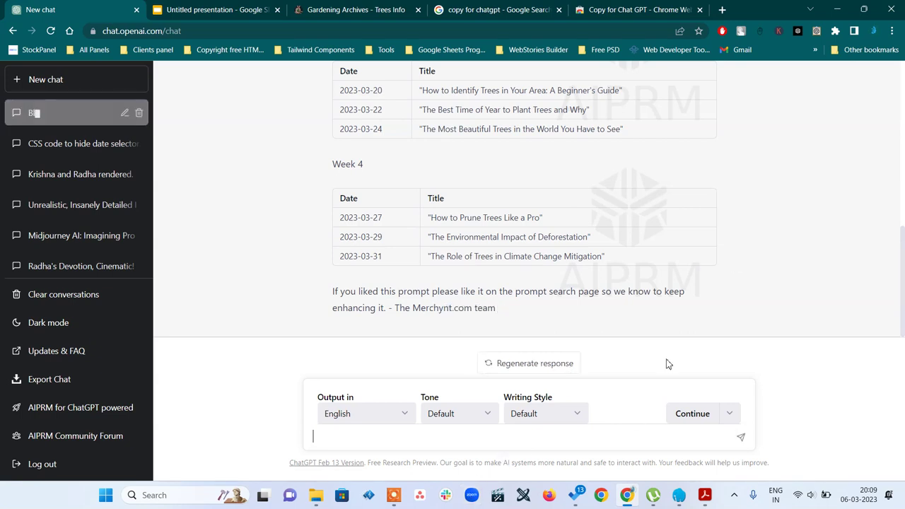
Copy the generated content calendar from the Week 1 heading through the end of the Week 4 table.
scroll(741, 259, "up", 1)
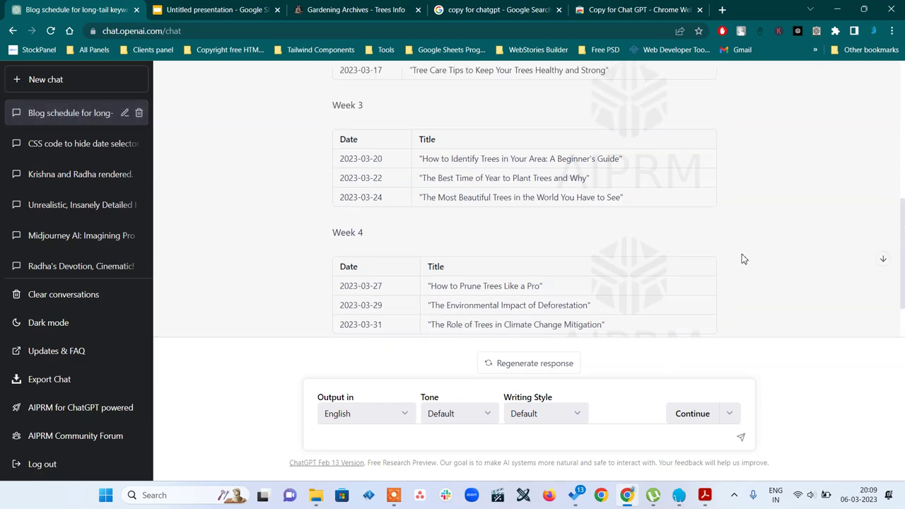
scroll(742, 259, "down", 1)
scroll(707, 330, "up", 5)
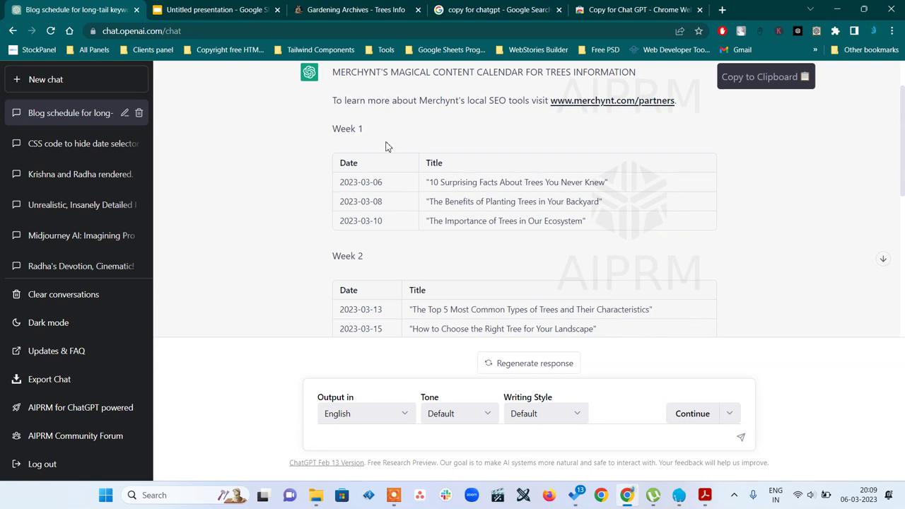
left_click_drag(332, 128, 338, 291)
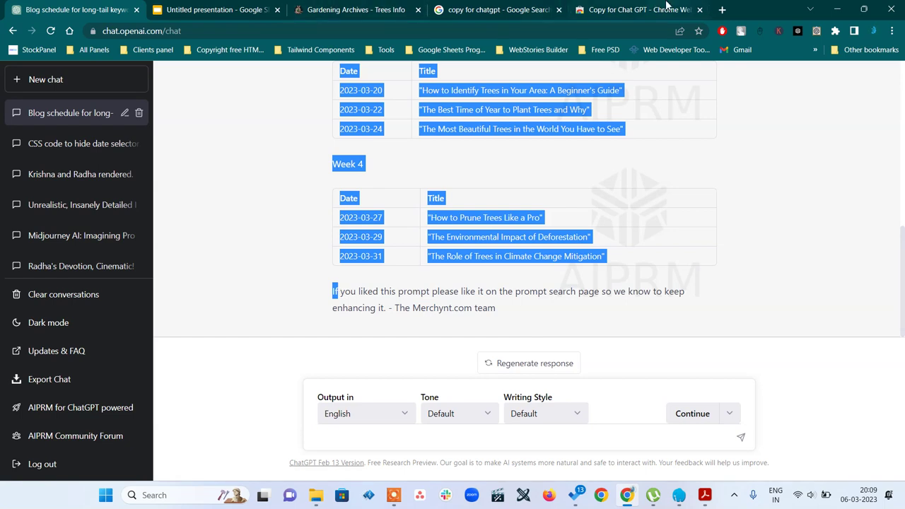
Open Google Docs in a new browser tab and create a blank document.
left_click(722, 9)
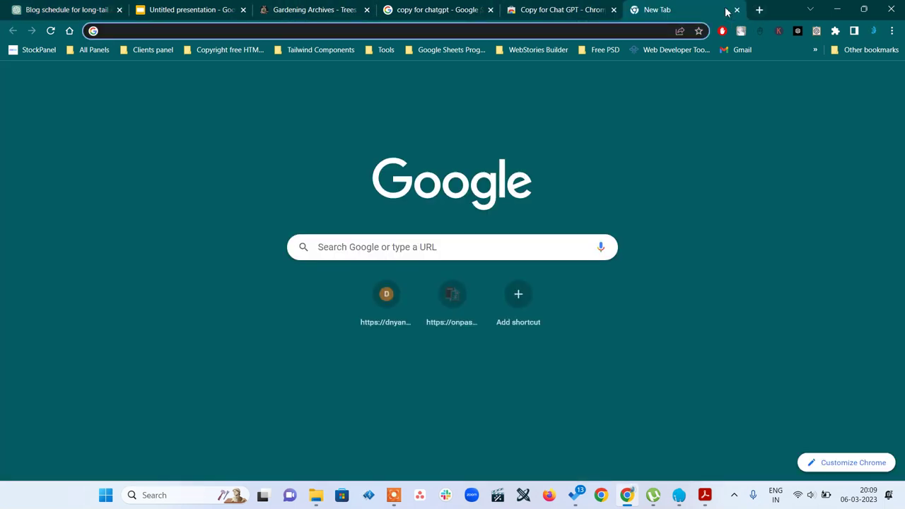
left_click(856, 83)
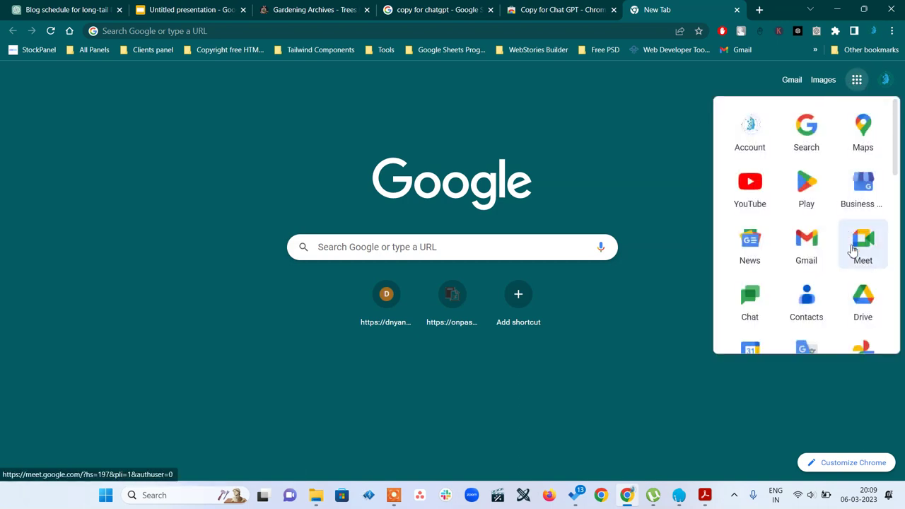
scroll(863, 256, "down", 2)
scroll(855, 250, "down", 2)
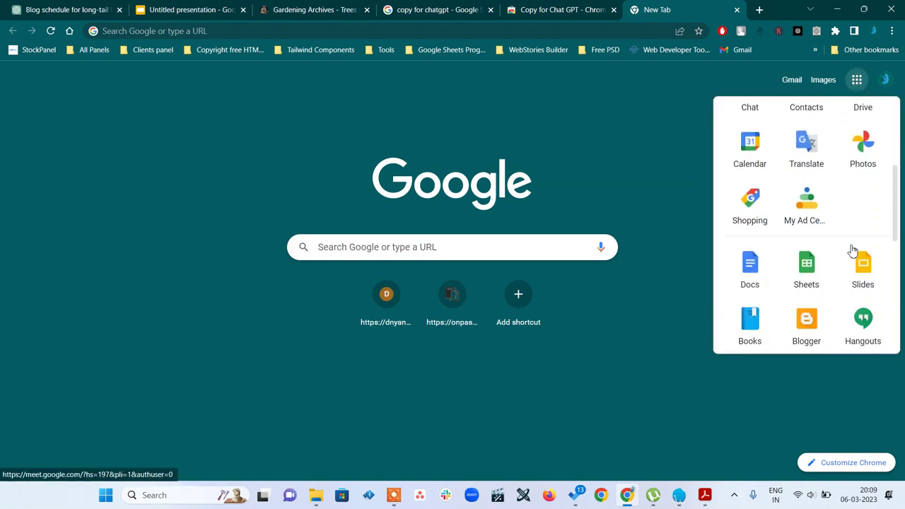
left_click(750, 269)
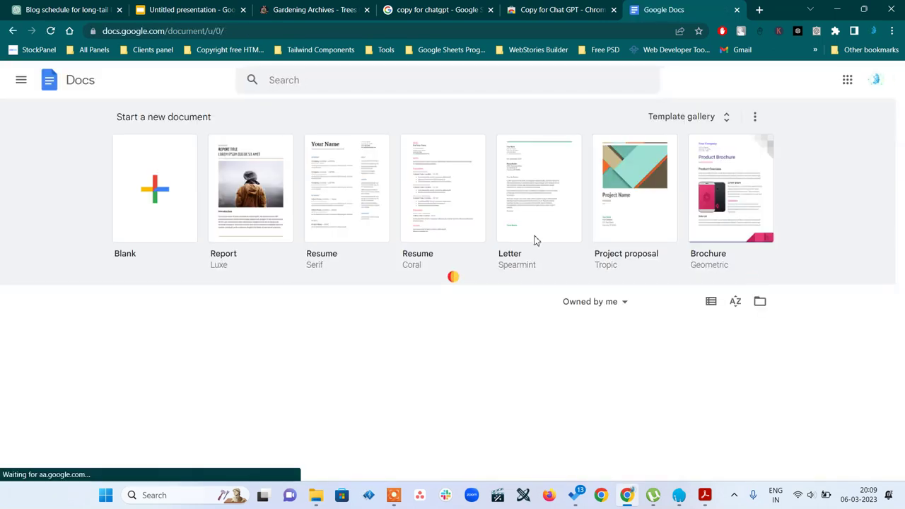
left_click(158, 205)
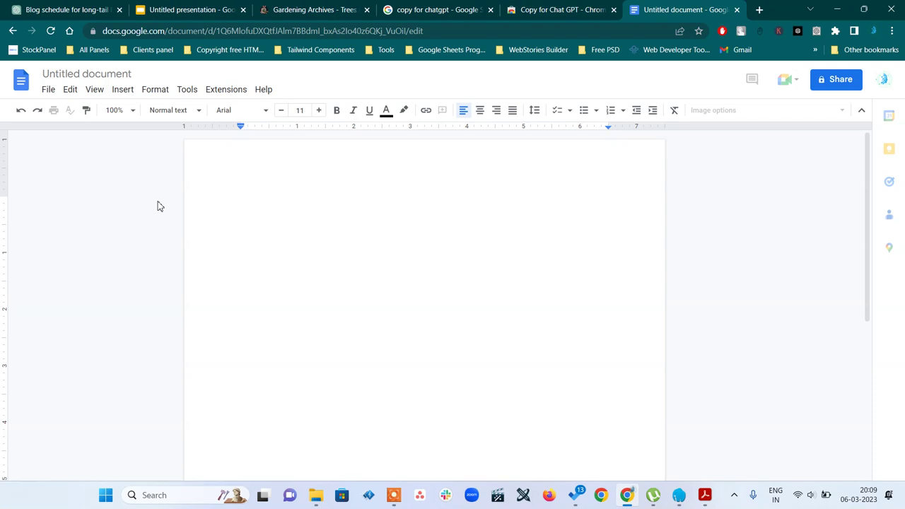
Paste the copied content calendar into the blank document and review its weekly tables.
key("ctrl+v")
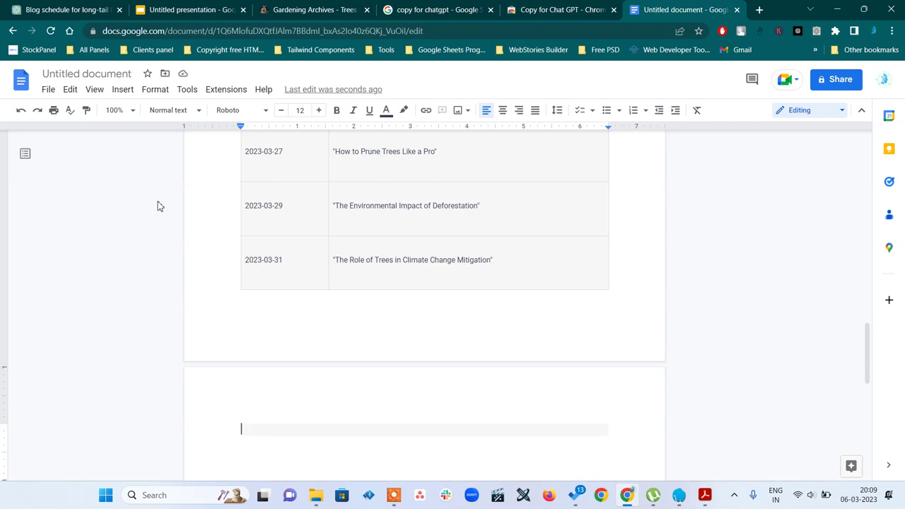
scroll(158, 206, "up", 7)
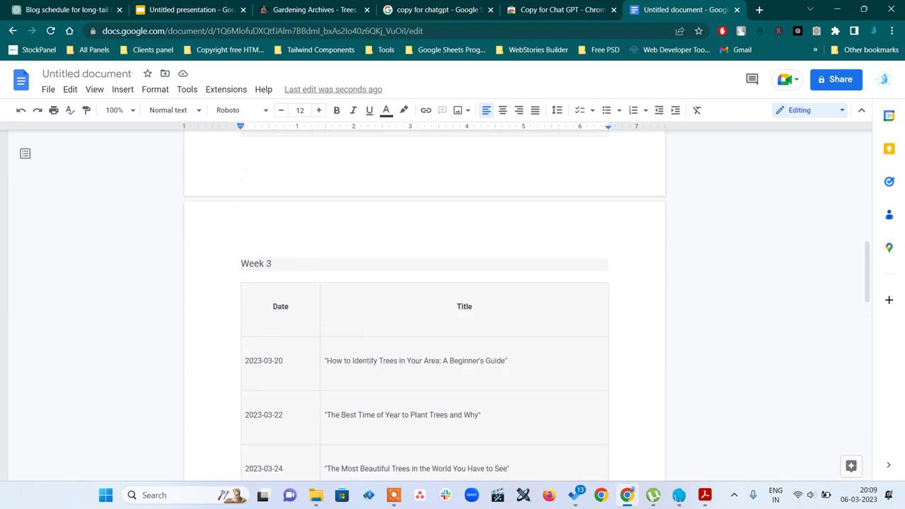
scroll(363, 337, "up", 2)
scroll(364, 337, "down", 5)
scroll(364, 337, "up", 13)
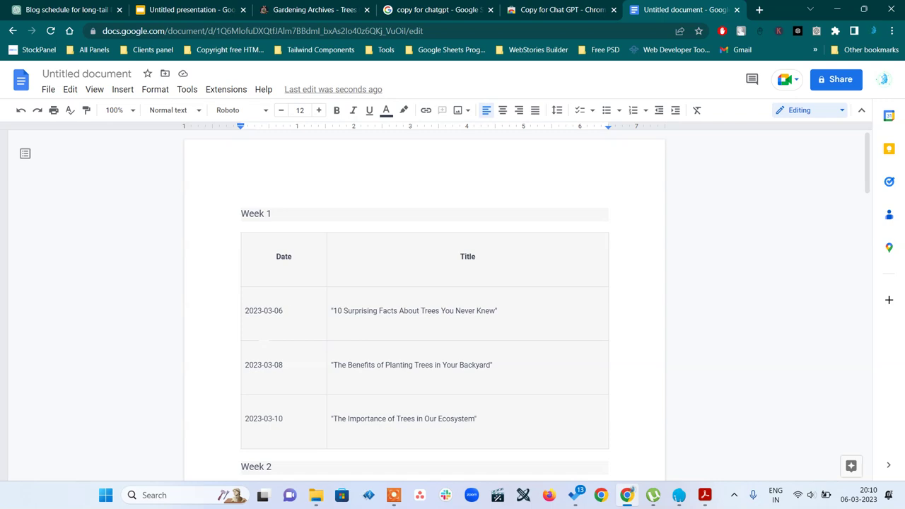
Insert a line reading "TreesInfo.link" above the Week 1 heading.
left_click(332, 180)
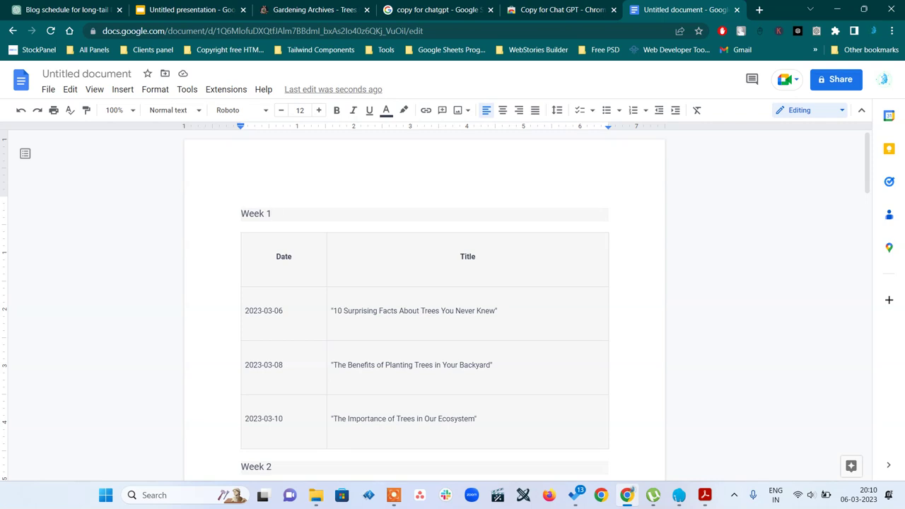
key("Return")
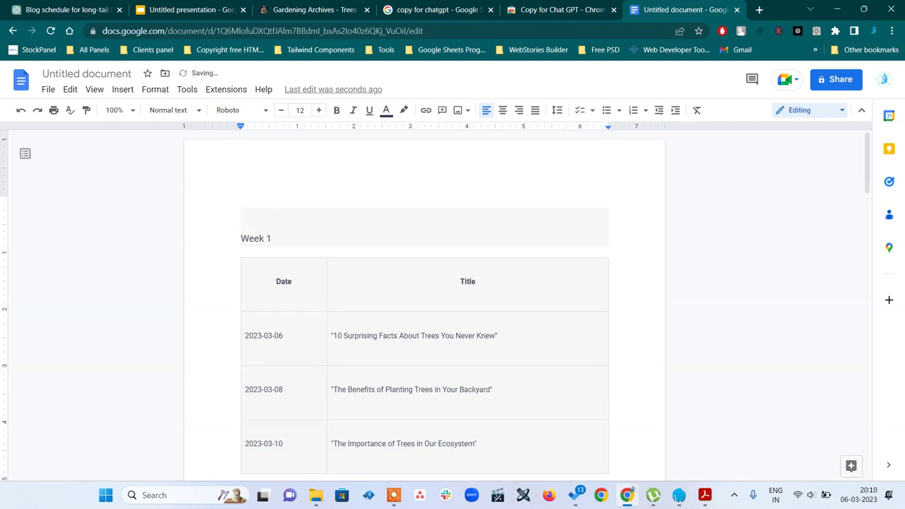
left_click(242, 214)
type("TreesInfo.link")
Title the document "TreesInfo March Calendar".
left_click(82, 73)
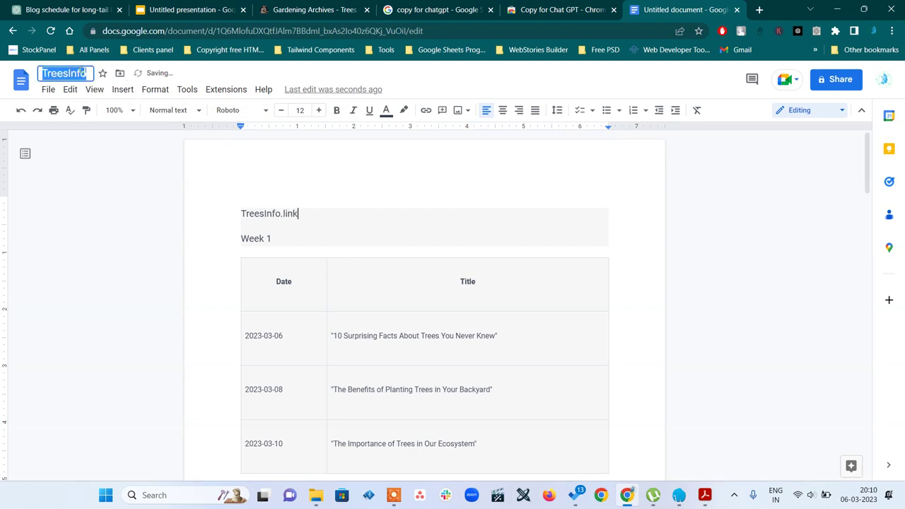
key("Right")
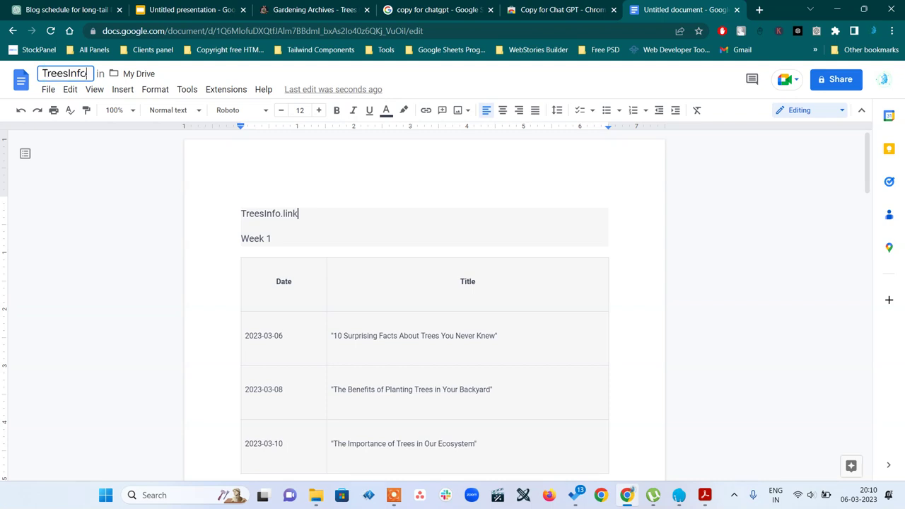
type("MArch")
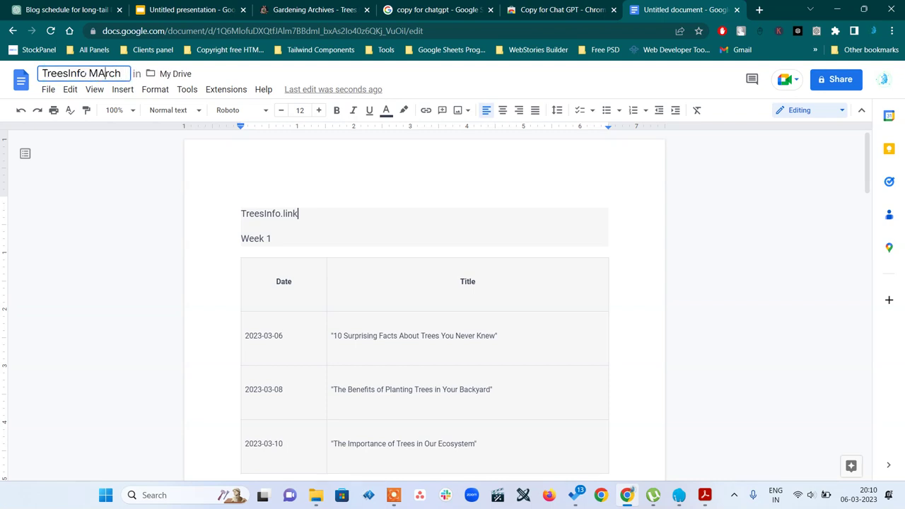
key("BackSpace")
type("arch Calendar")
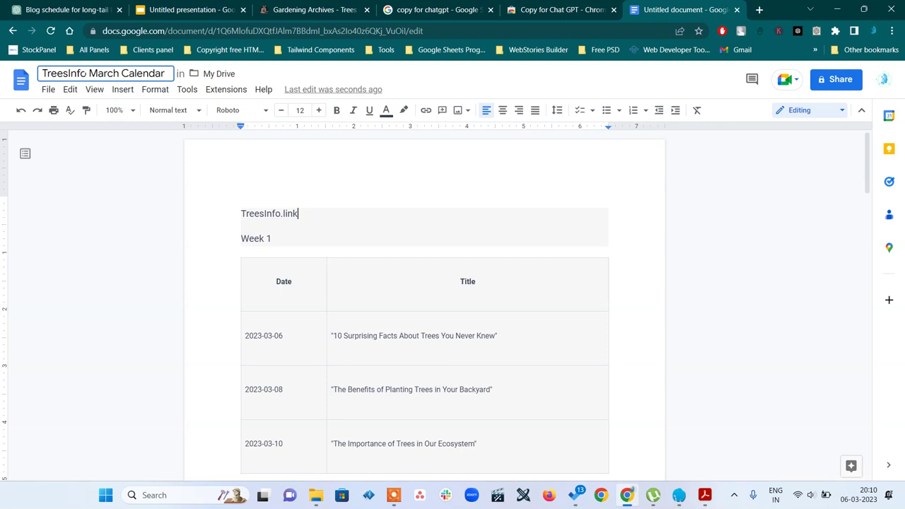
left_click(821, 282)
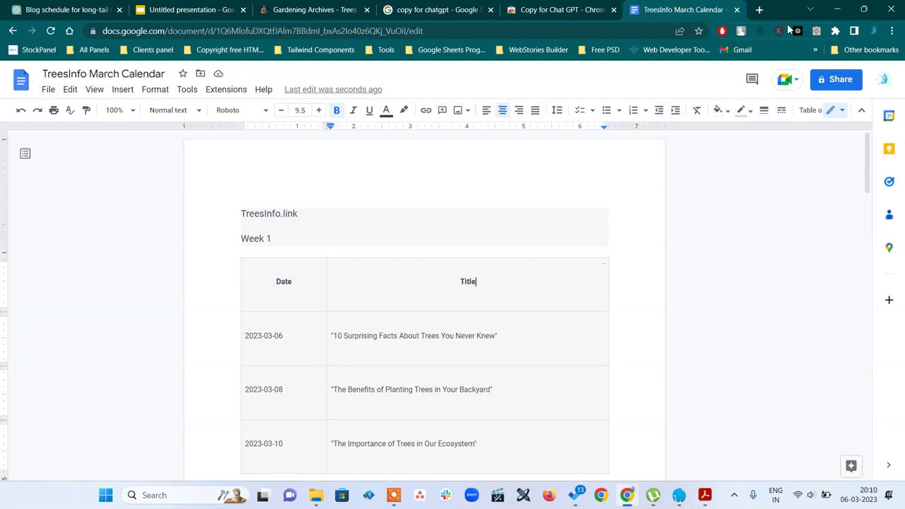
Open the Google Docs home page in a new browser tab and search the documents for "treesinfo".
left_click(757, 10)
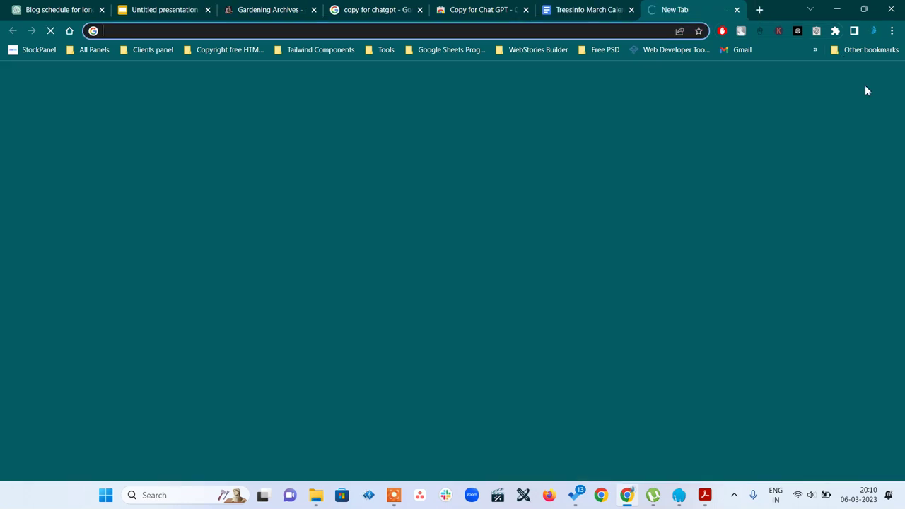
left_click(856, 80)
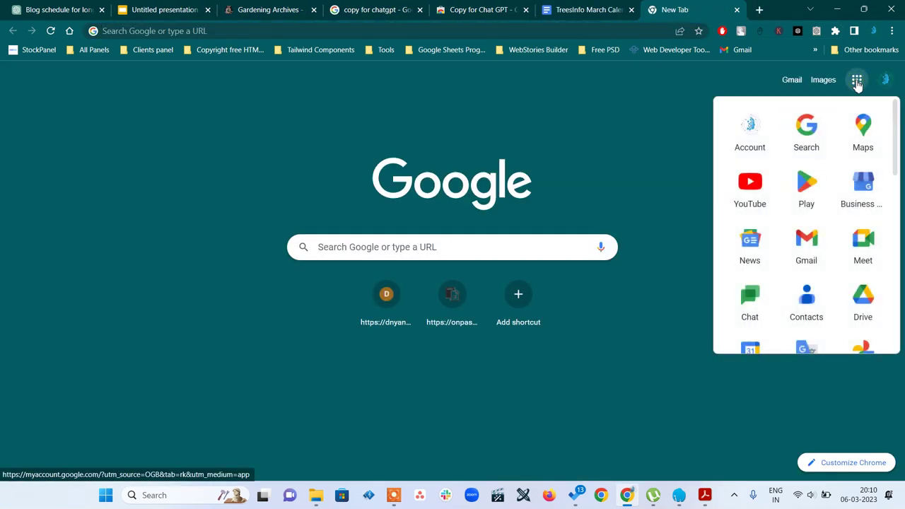
scroll(818, 266, "down", 3)
left_click(749, 290)
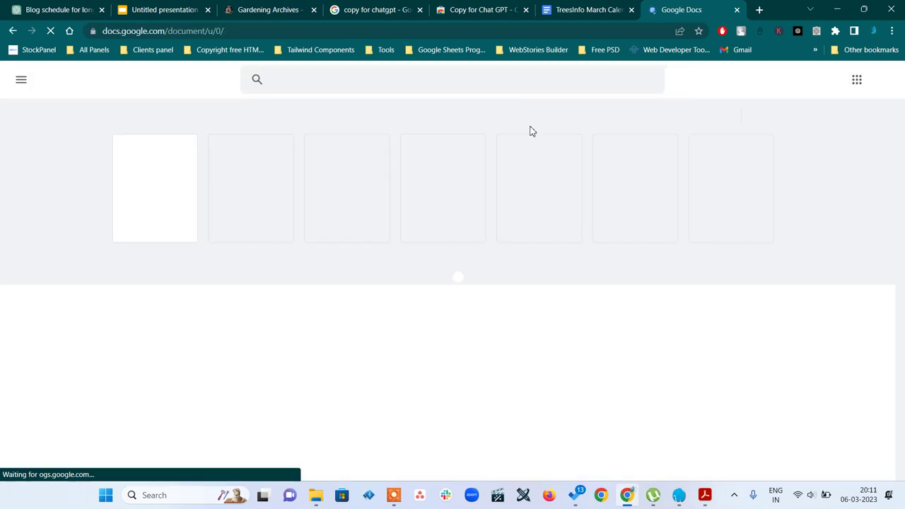
left_click(314, 85)
type("trees")
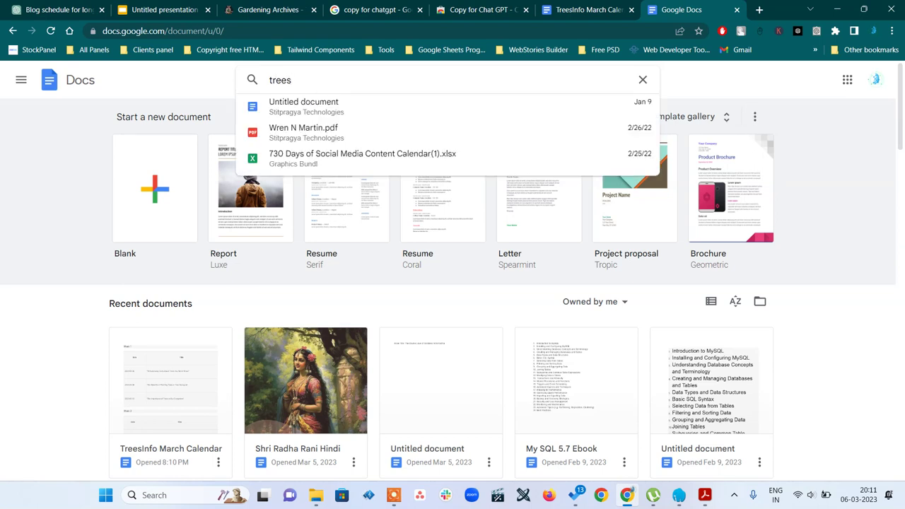
type("info")
key("Return")
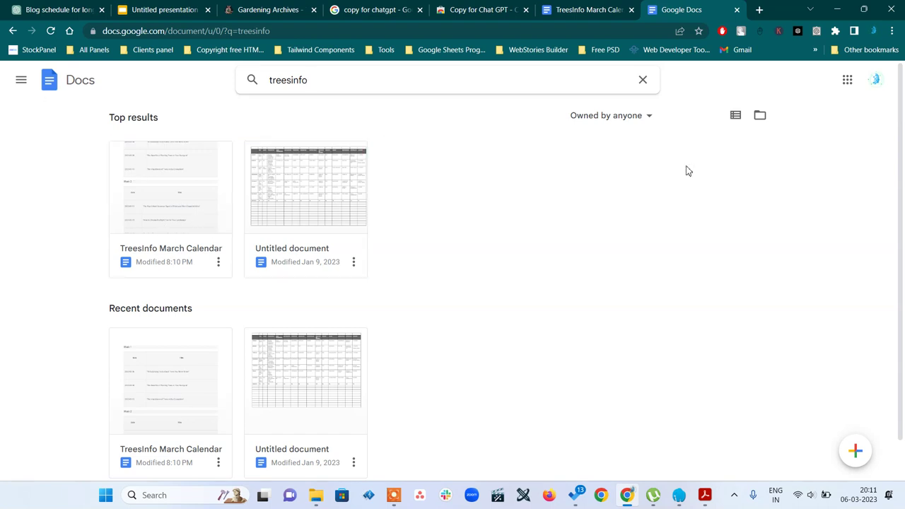
left_click(846, 80)
scroll(801, 219, "down", 1)
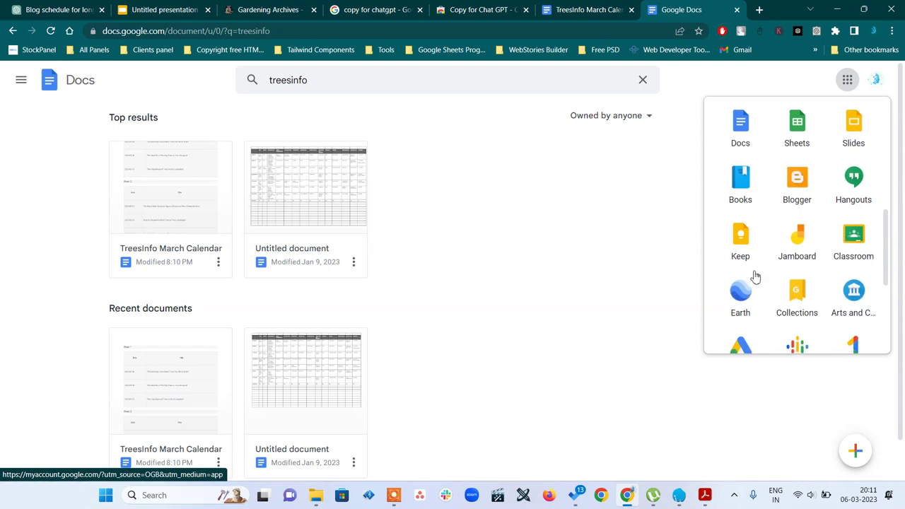
scroll(806, 254, "down", 3)
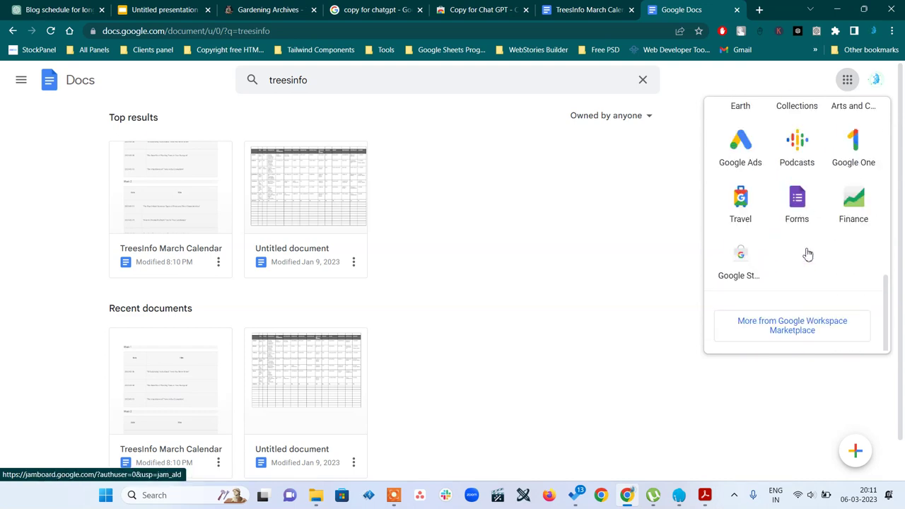
Return to the TreesInfo March Calendar document and review its Week 1 and Week 2 tables.
left_click(587, 9)
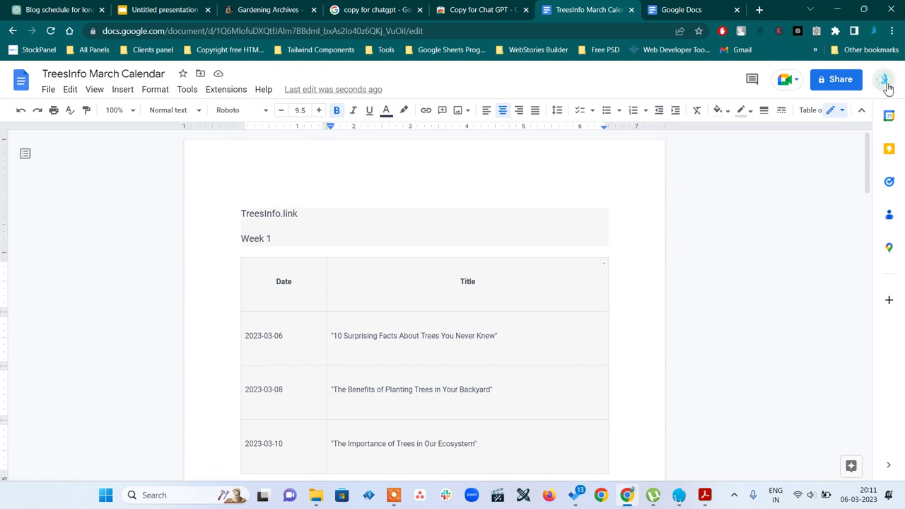
scroll(792, 299, "down", 3)
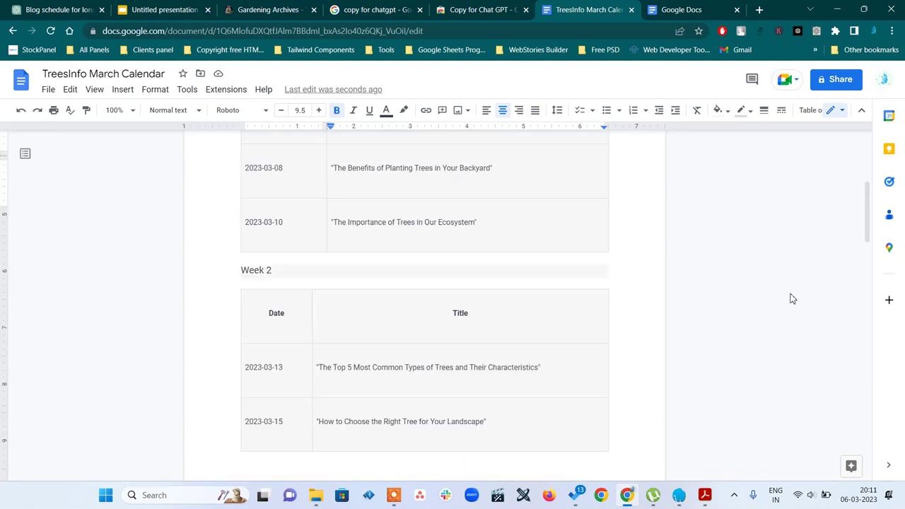
scroll(792, 299, "up", 3)
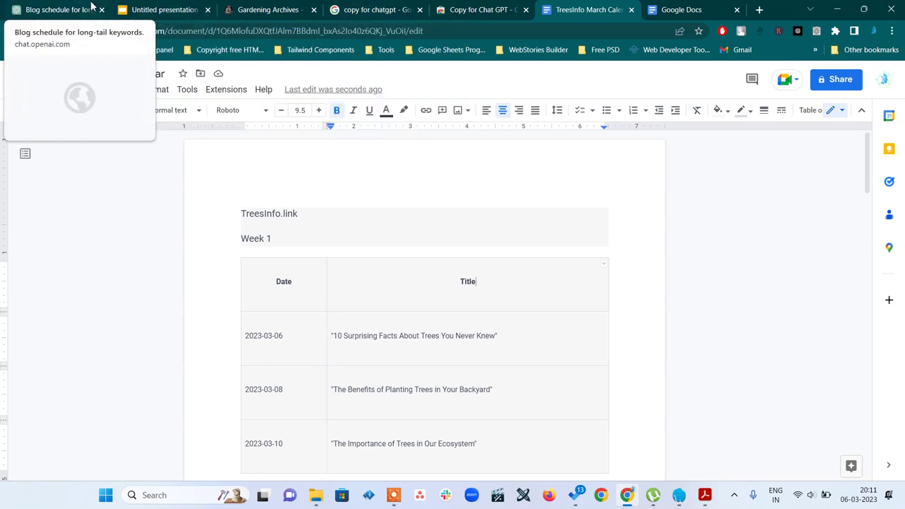
Switch to the Google Slides presentation and add lettered item A, "Go to chatgpt install AIPRM extension", to the "Step 1 : Get Calendar" slide.
left_click(166, 10)
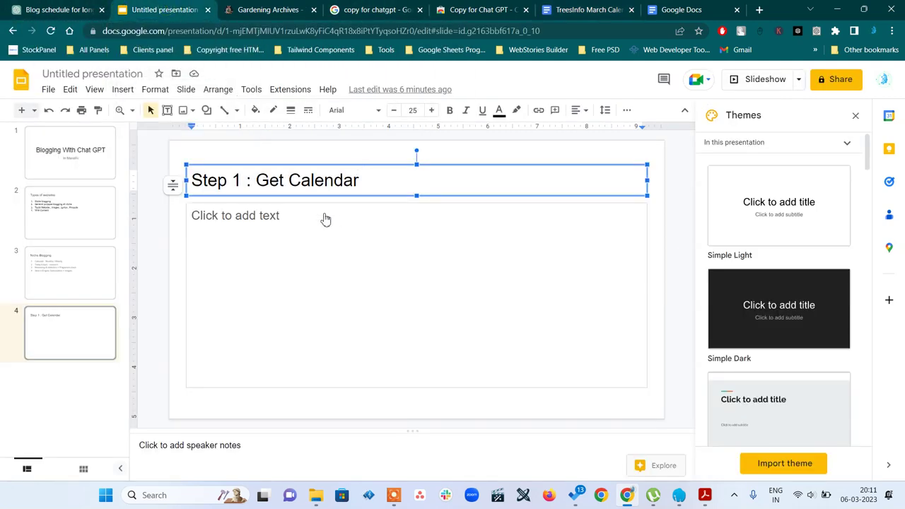
left_click(296, 216)
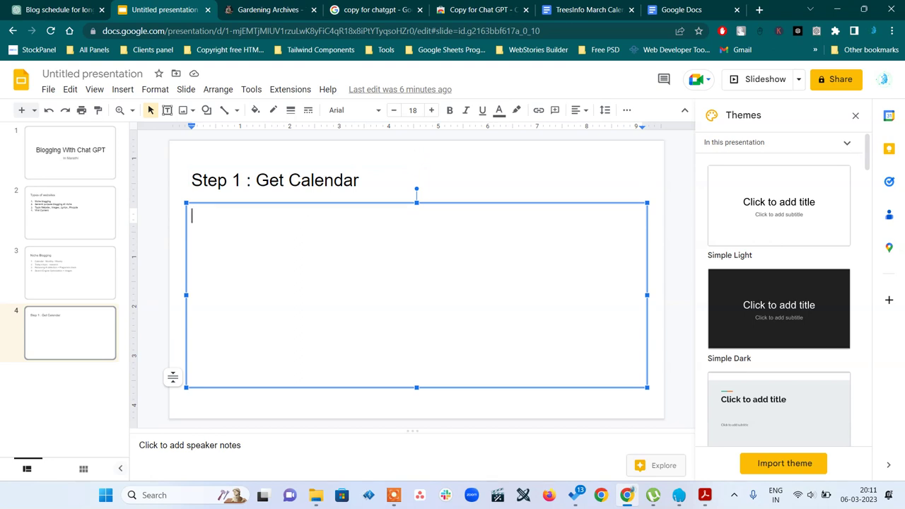
type("A. ")
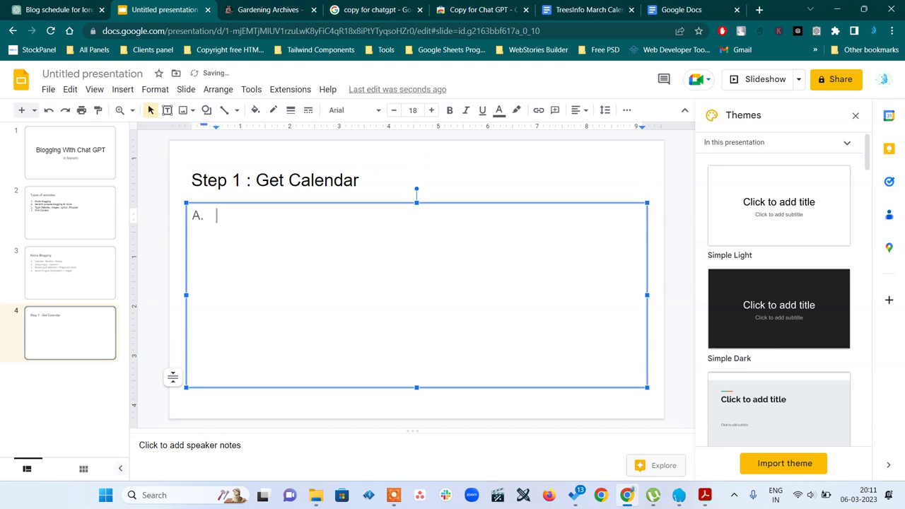
type("go to chatg")
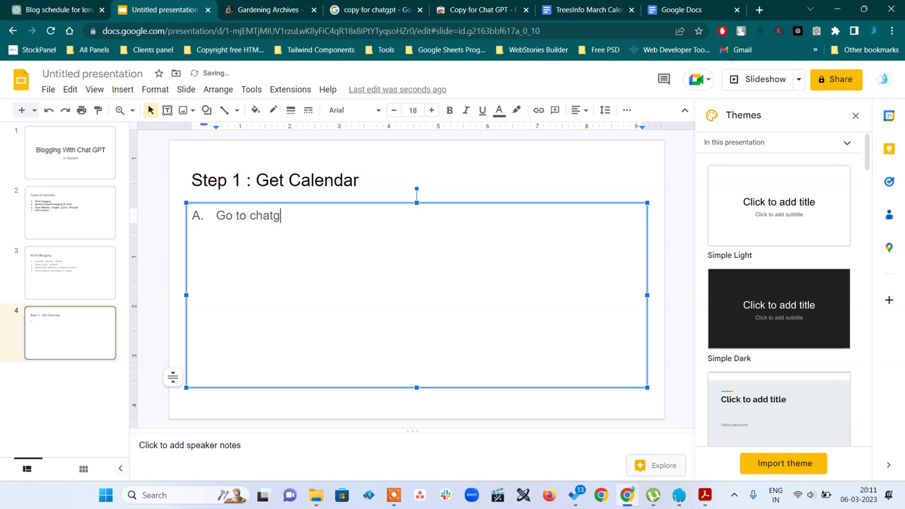
type("pt install AIPRM ")
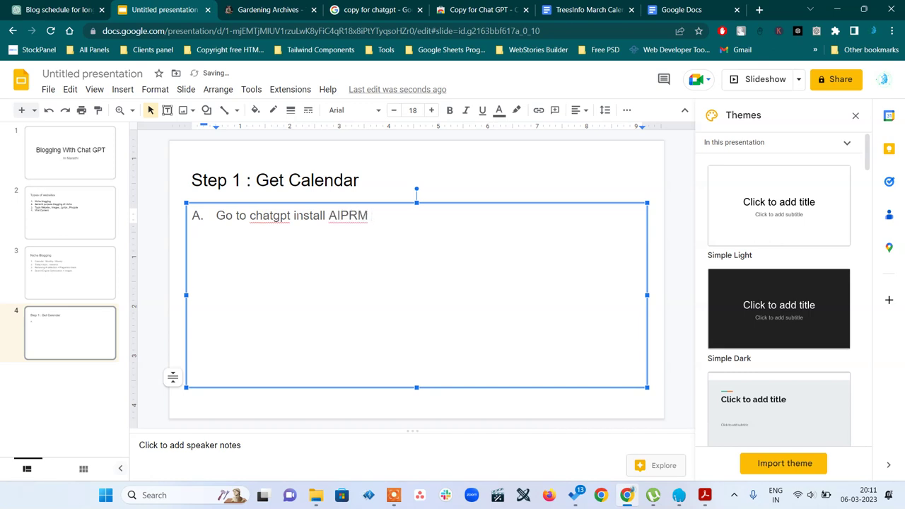
type("extension")
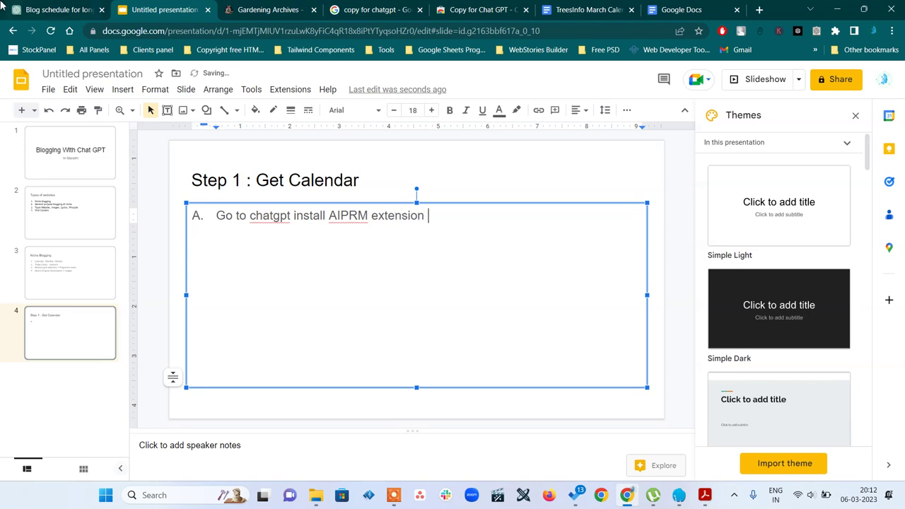
Check the content calendar reply in ChatGPT, then append "+ cop" to item A on the Step 1 slide.
left_click(43, 9)
scroll(396, 171, "up", 6)
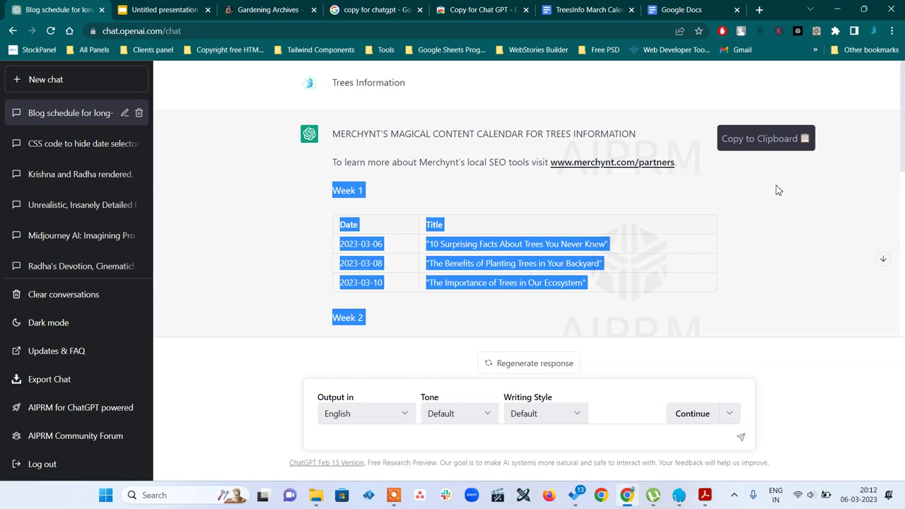
left_click(792, 225)
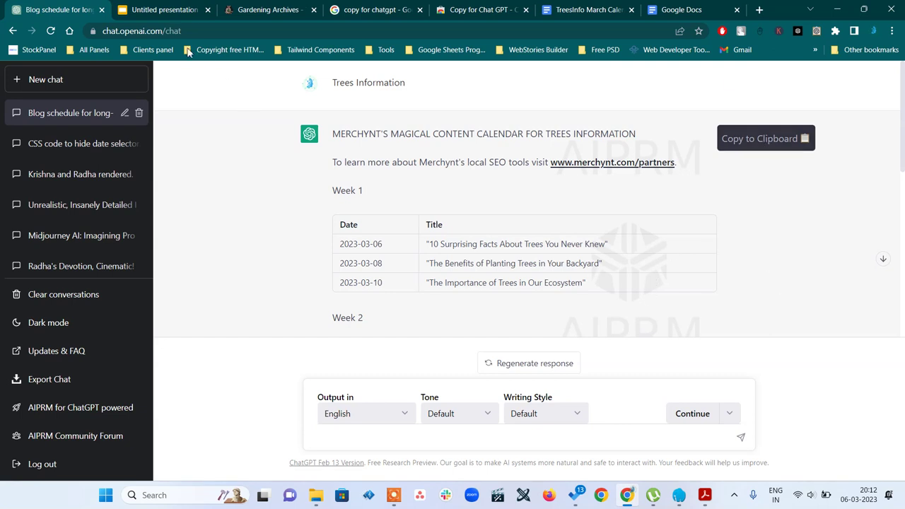
left_click(161, 9)
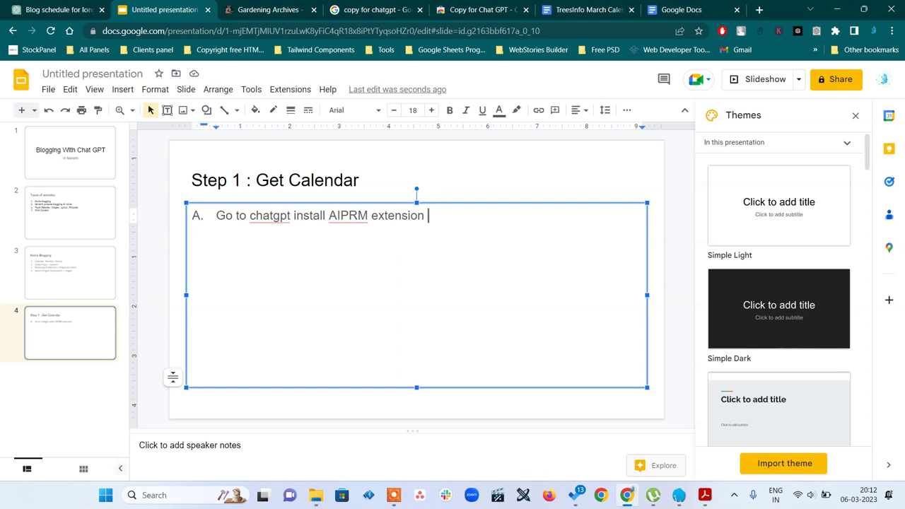
type("+ cop")
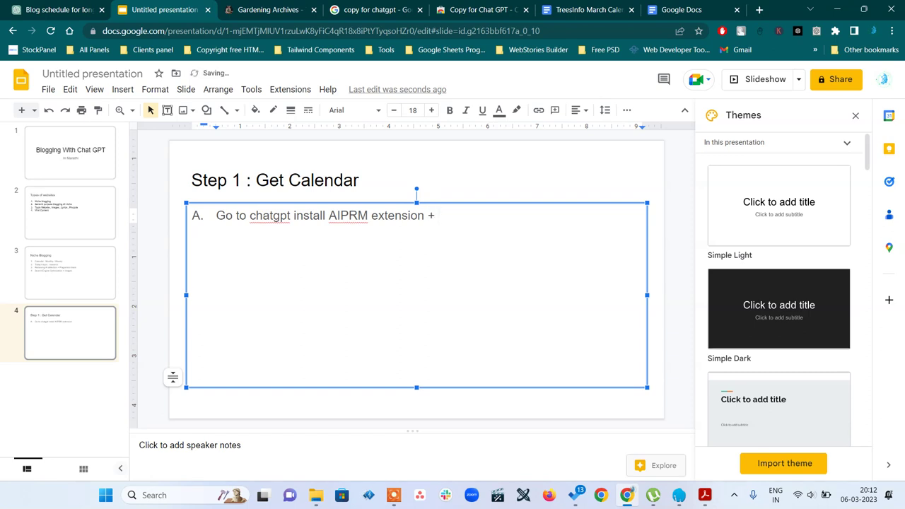
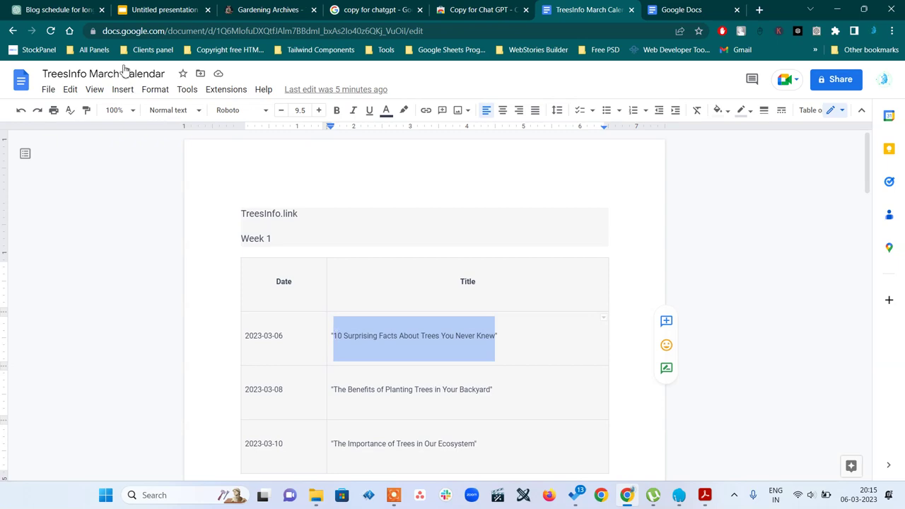
Review the Niche Blogging slide, then switch to ChatGPT and examine the AIPRM public prompts filtered by "calendar".
left_click(154, 8)
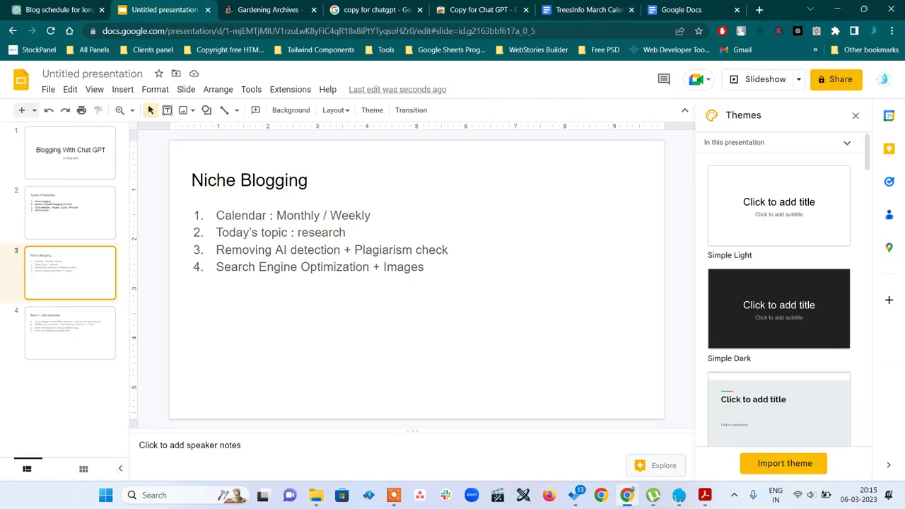
left_click(59, 10)
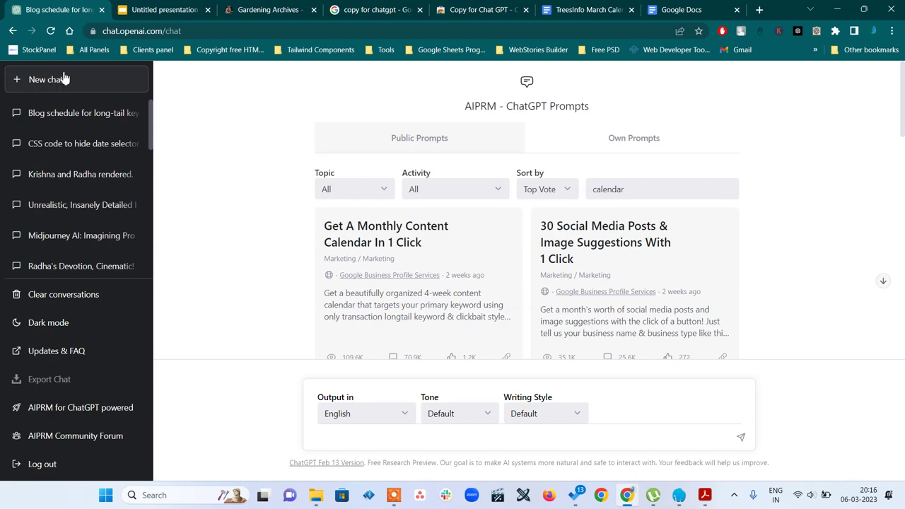
scroll(849, 210, "down", 2)
scroll(850, 210, "down", 2)
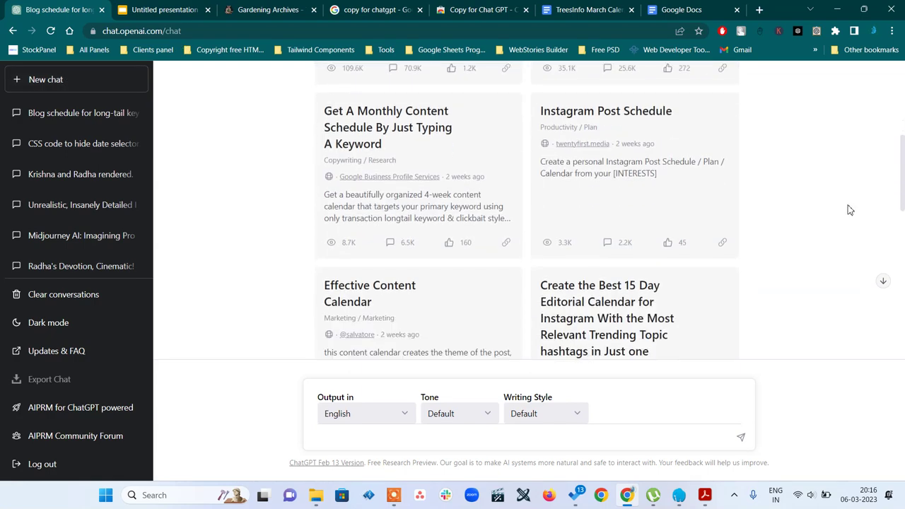
scroll(850, 210, "up", 10)
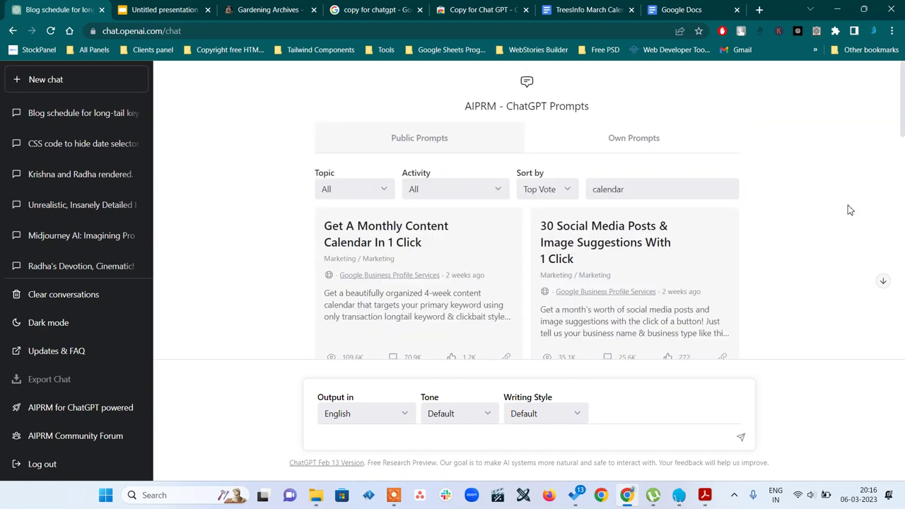
scroll(849, 210, "down", 15)
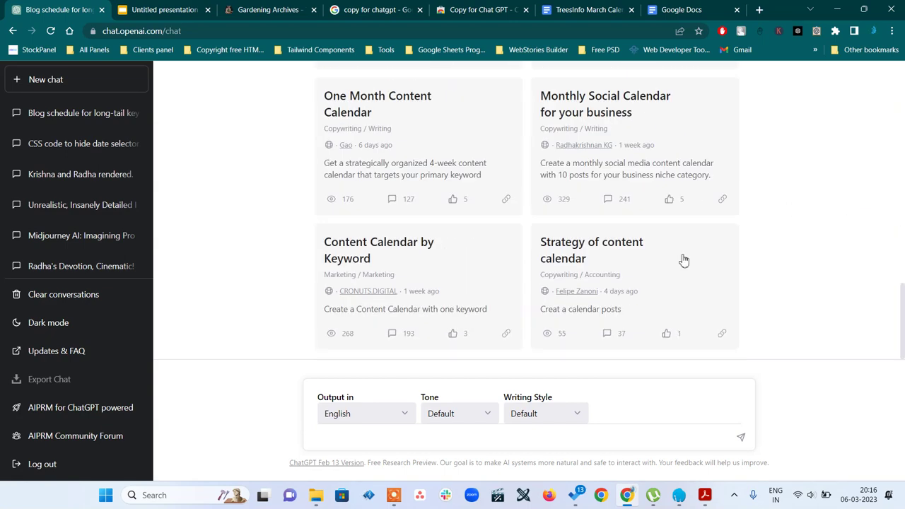
scroll(603, 201, "up", 3)
scroll(639, 156, "up", 10)
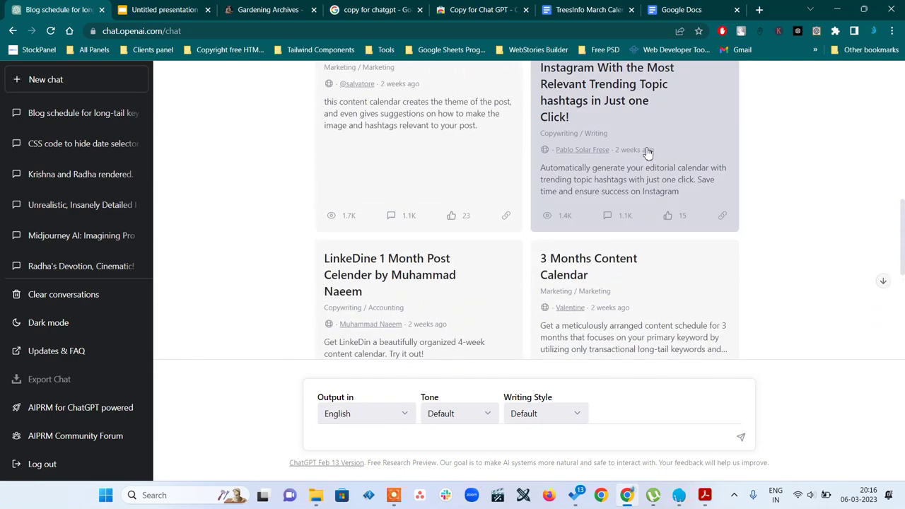
Clear the "calendar" search term from the AIPRM public prompts and view the top-voted prompts.
left_click(626, 189)
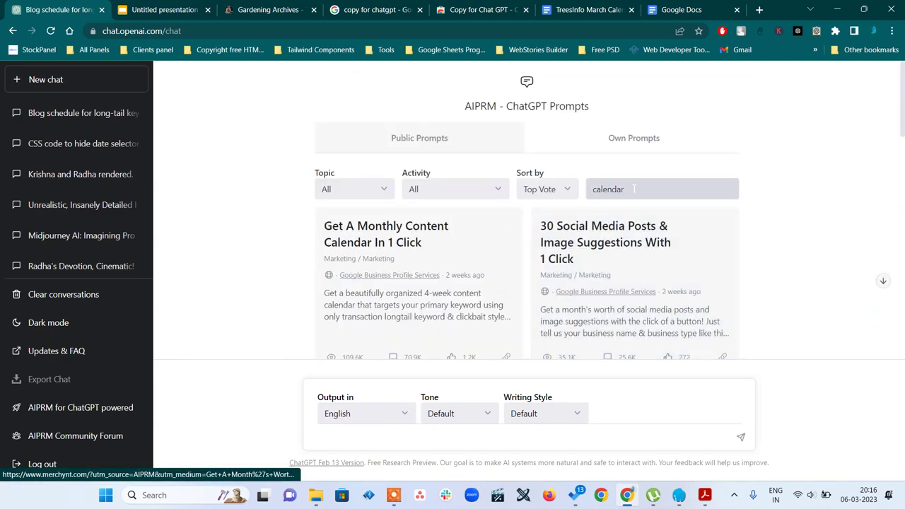
double_click(626, 188)
key("BackSpace")
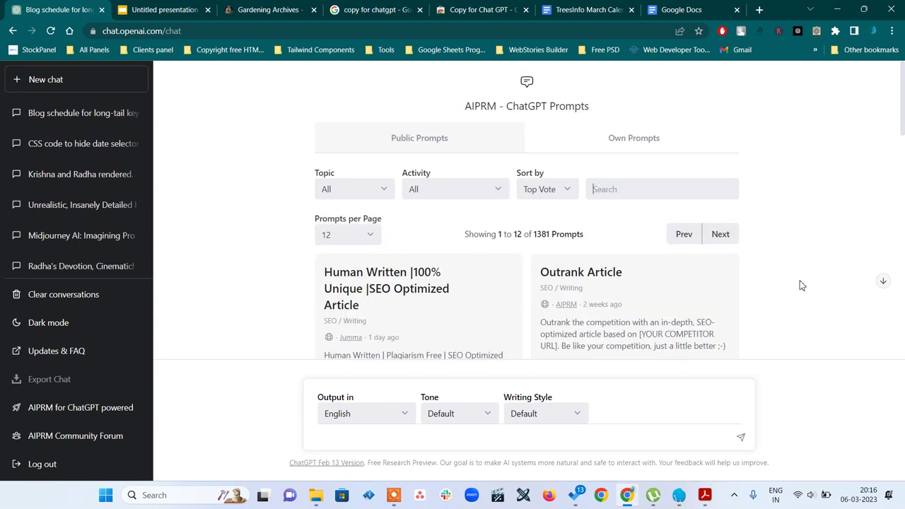
scroll(801, 285, "down", 1)
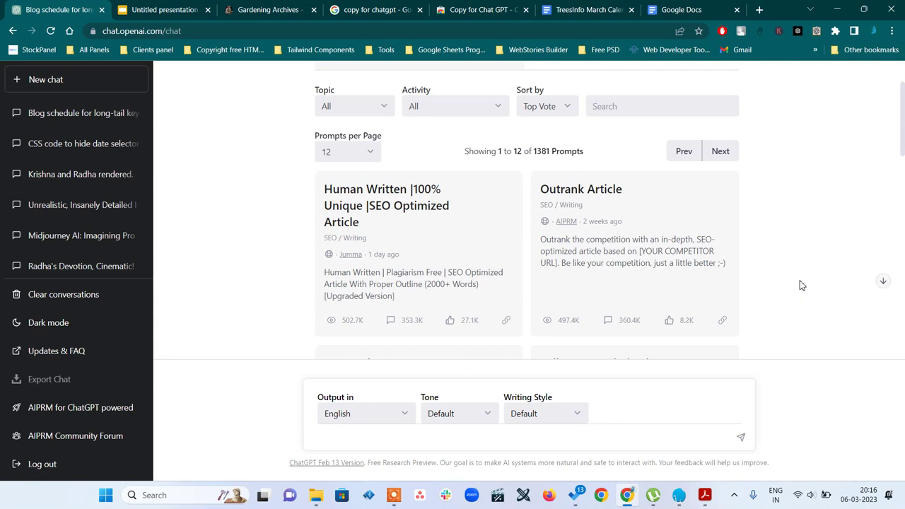
Examine the top-voted AIPRM public prompts, from the SEO article and Keyword Strategy prompts to the YouTube script and smart article prompts.
scroll(801, 285, "down", 1)
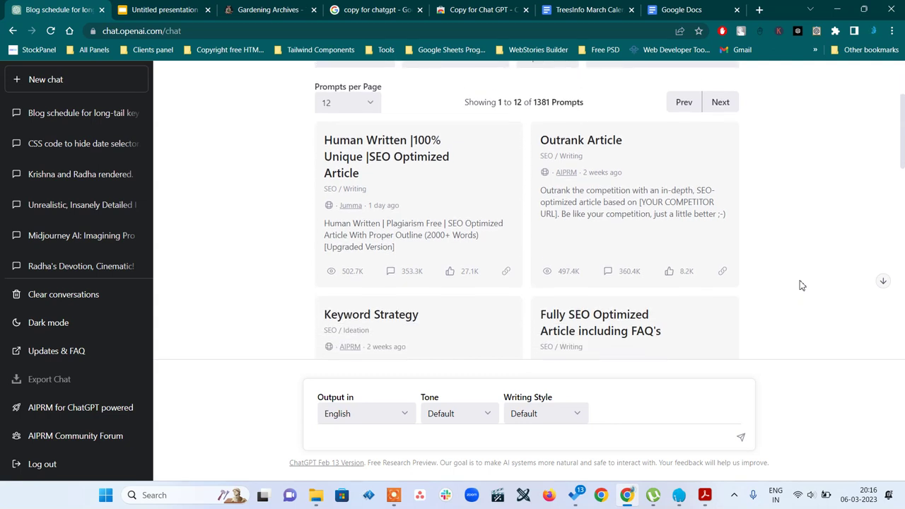
scroll(801, 285, "down", 1)
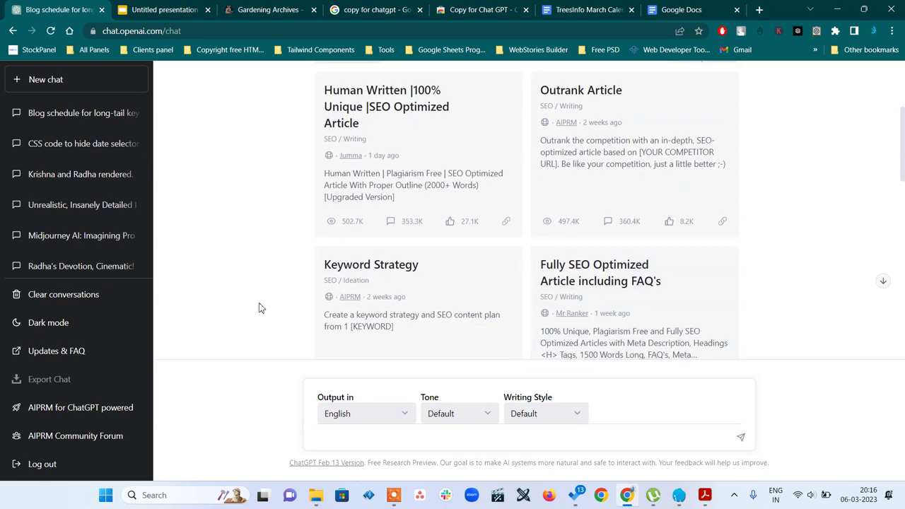
scroll(258, 307, "down", 1)
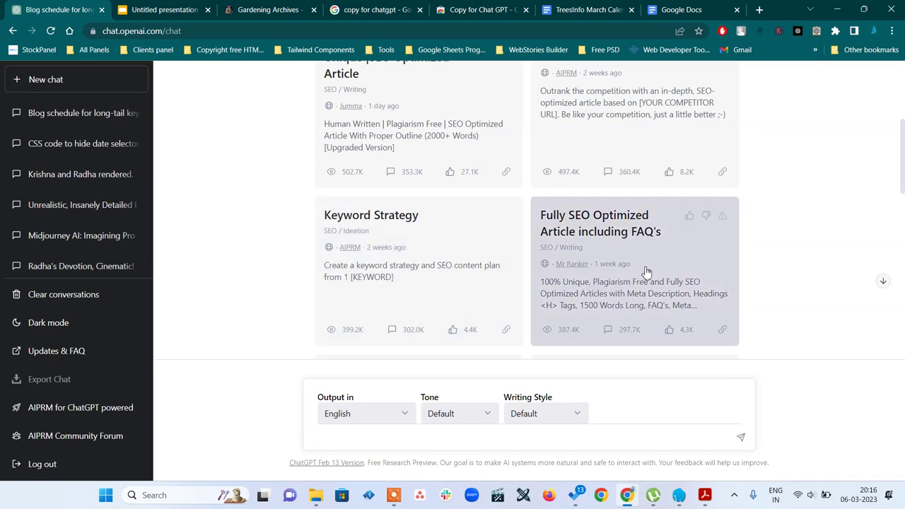
scroll(645, 272, "down", 1)
scroll(645, 272, "up", 3)
scroll(645, 272, "down", 3)
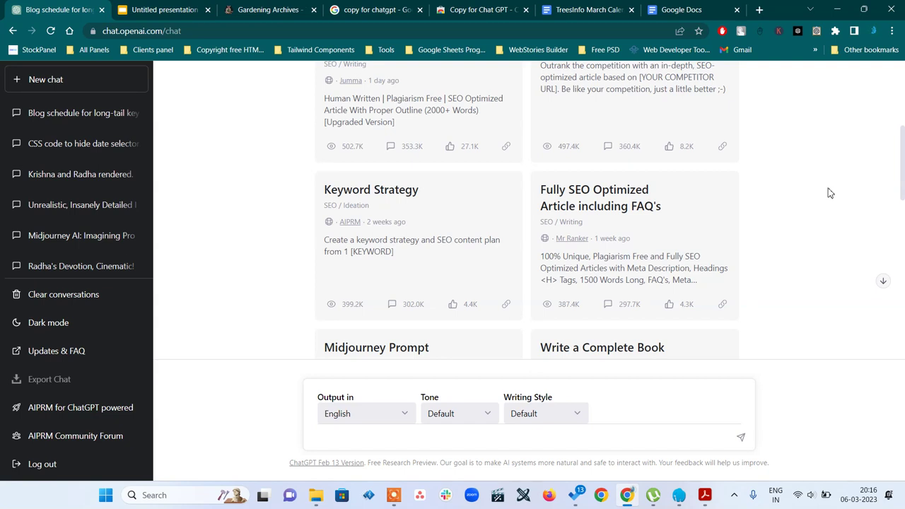
scroll(829, 193, "up", 4)
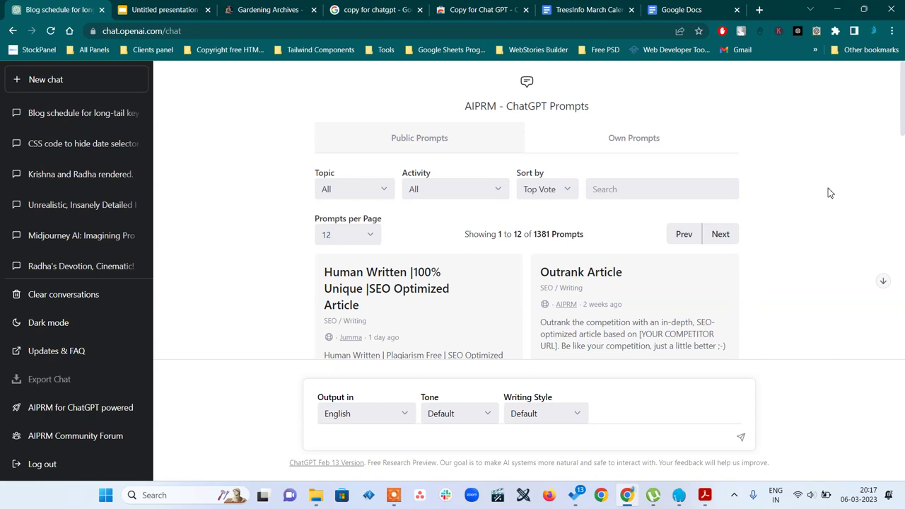
scroll(830, 193, "down", 3)
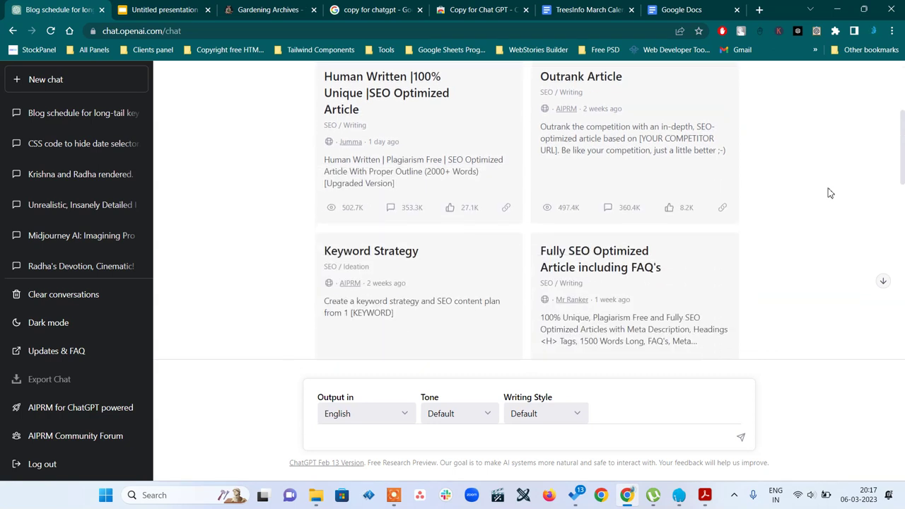
scroll(829, 193, "down", 2)
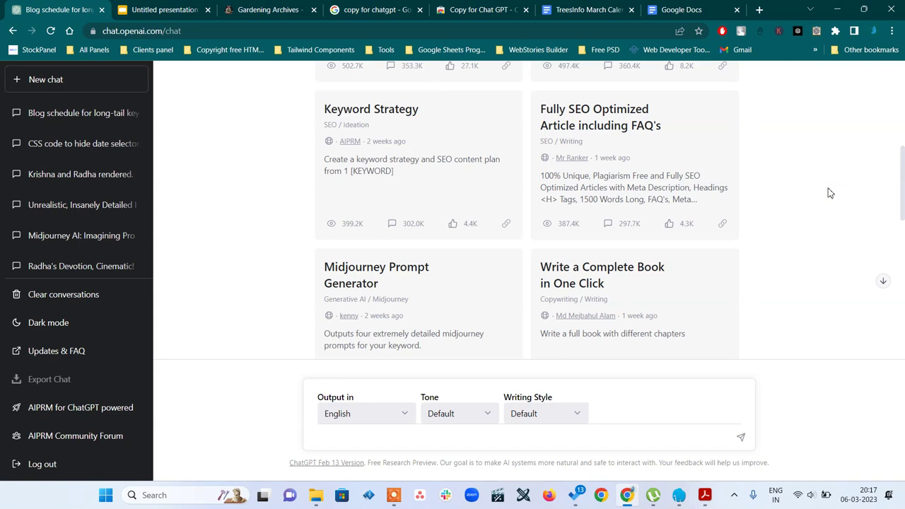
scroll(830, 193, "down", 3)
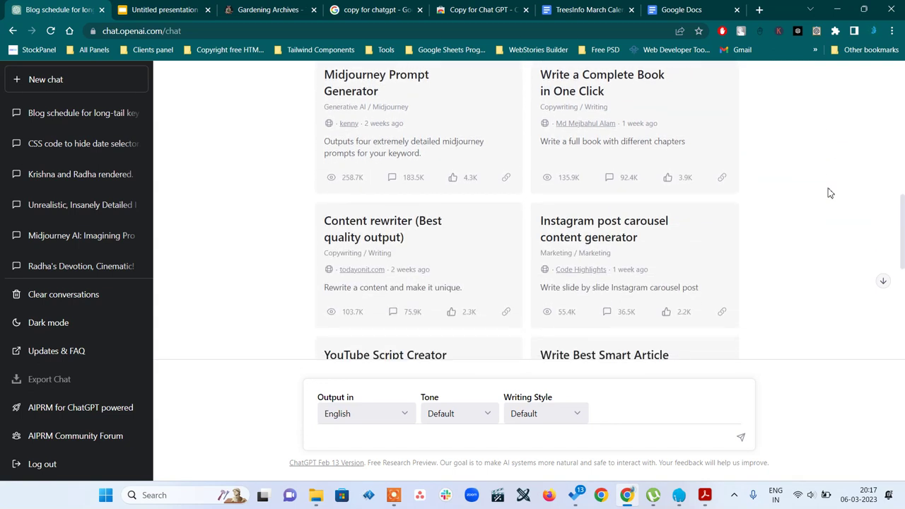
scroll(830, 193, "down", 1)
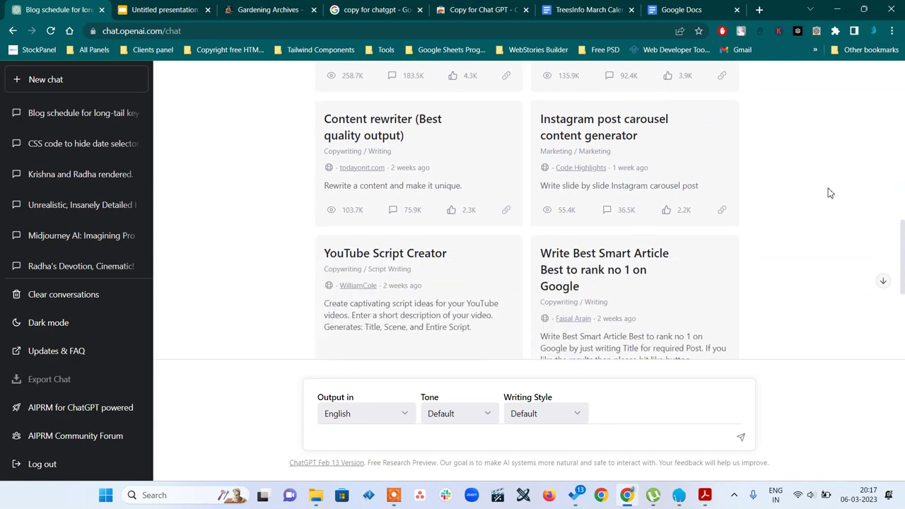
scroll(830, 193, "up", 4)
scroll(829, 193, "up", 2)
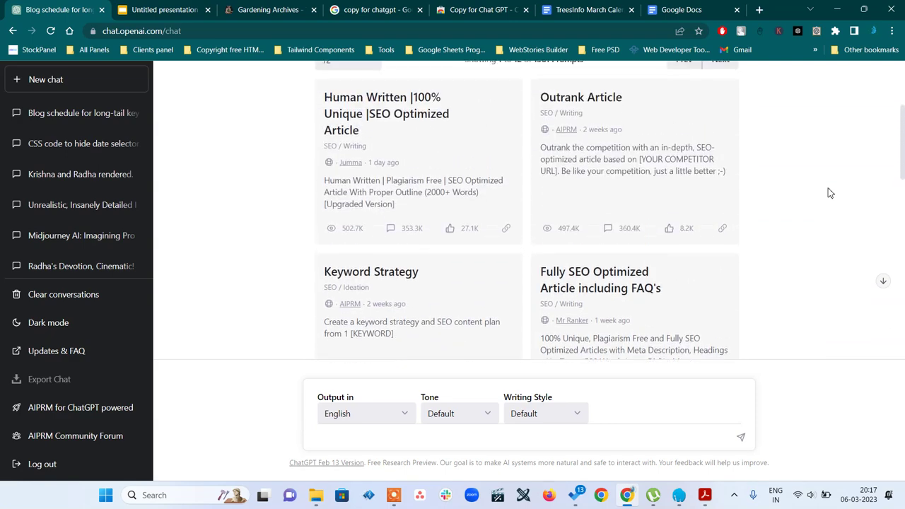
Run AIPRM's Keyword Strategy prompt with the keyword "10 Surprising Facts About Trees You Never Knew".
scroll(830, 193, "down", 1)
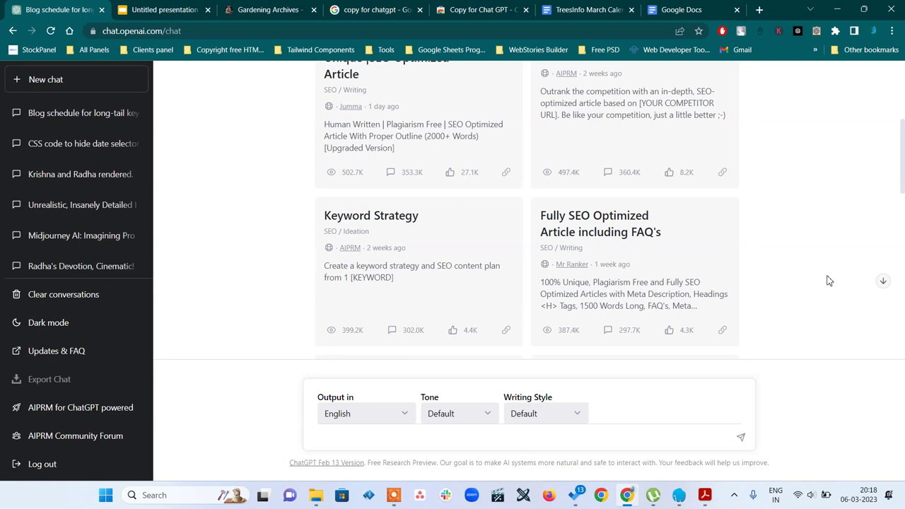
scroll(827, 281, "down", 2)
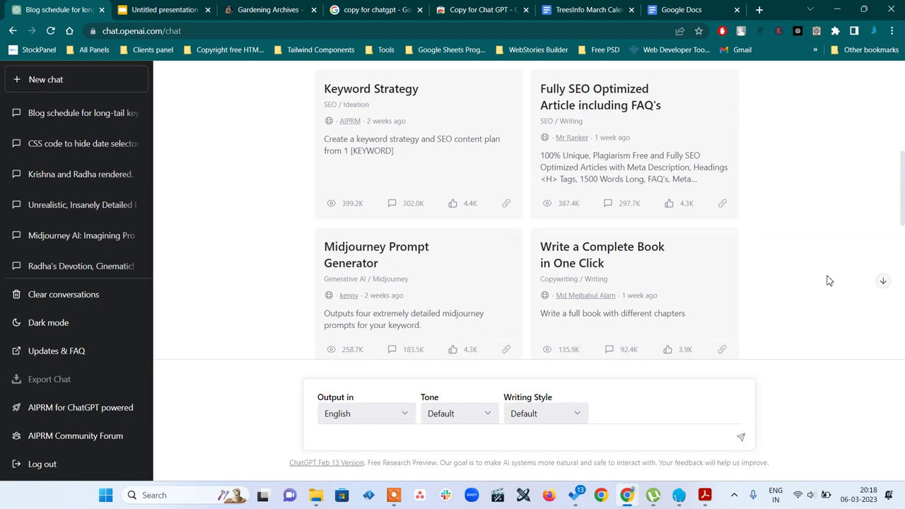
scroll(827, 280, "up", 2)
scroll(402, 131, "up", 2)
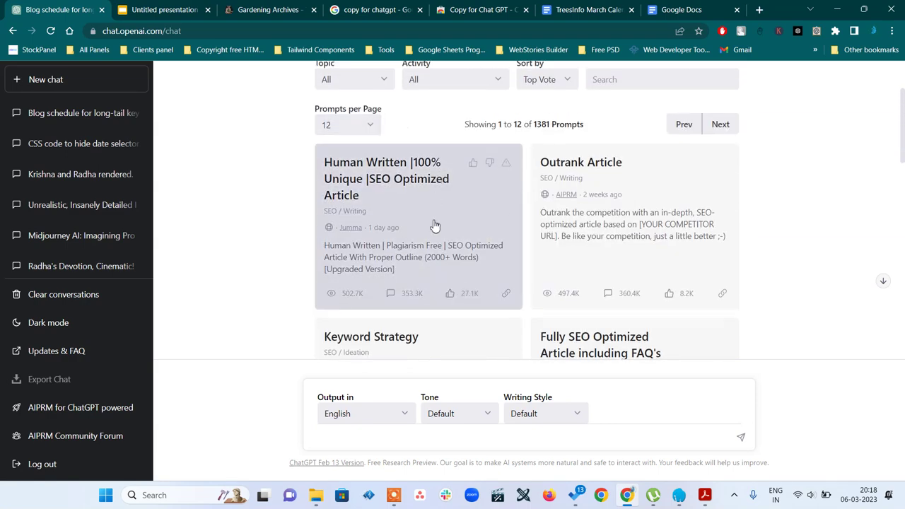
scroll(435, 224, "down", 2)
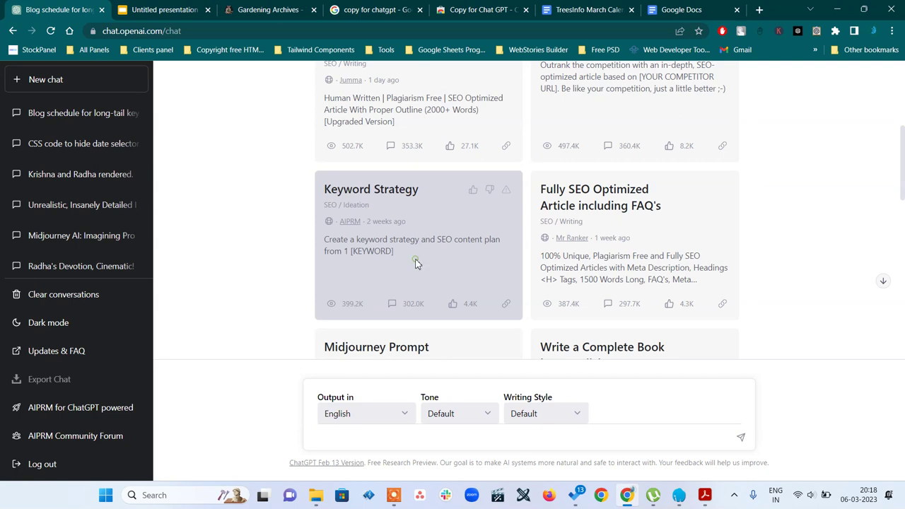
left_click(417, 264)
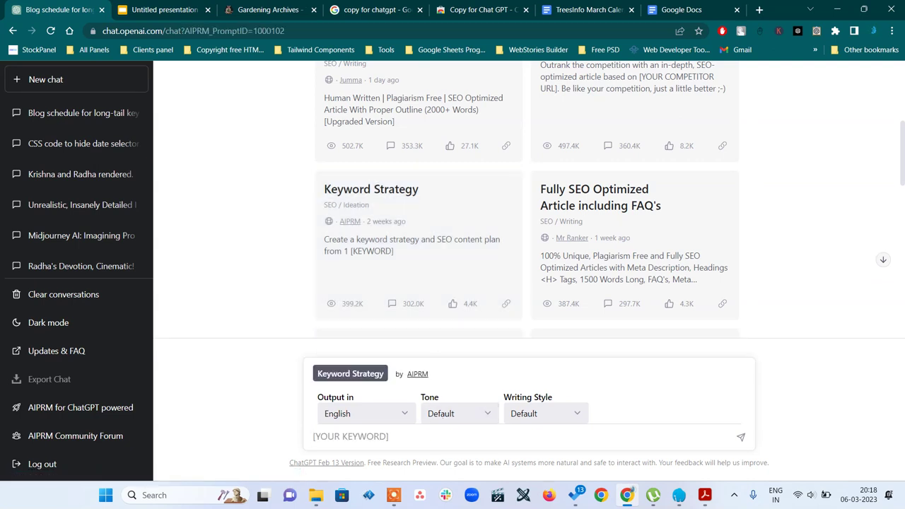
type("10 Surprising Facts About Trees You Never Knew")
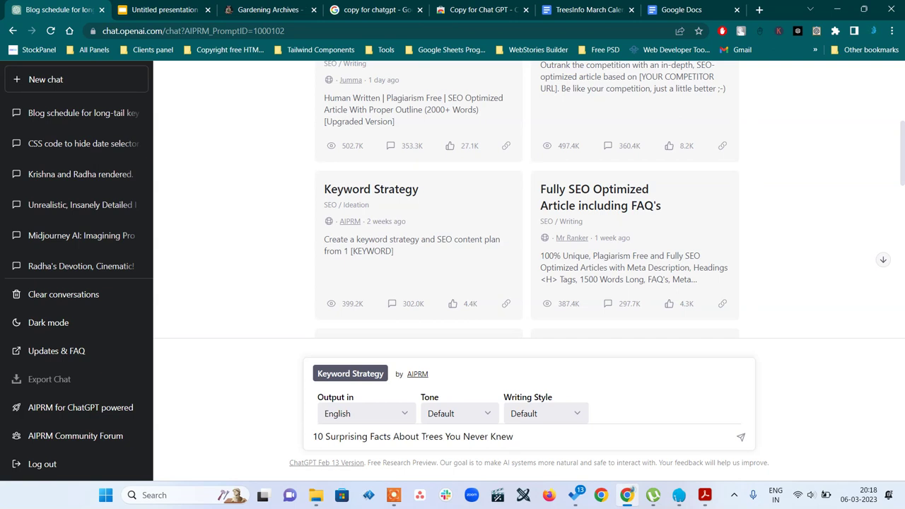
key("Return")
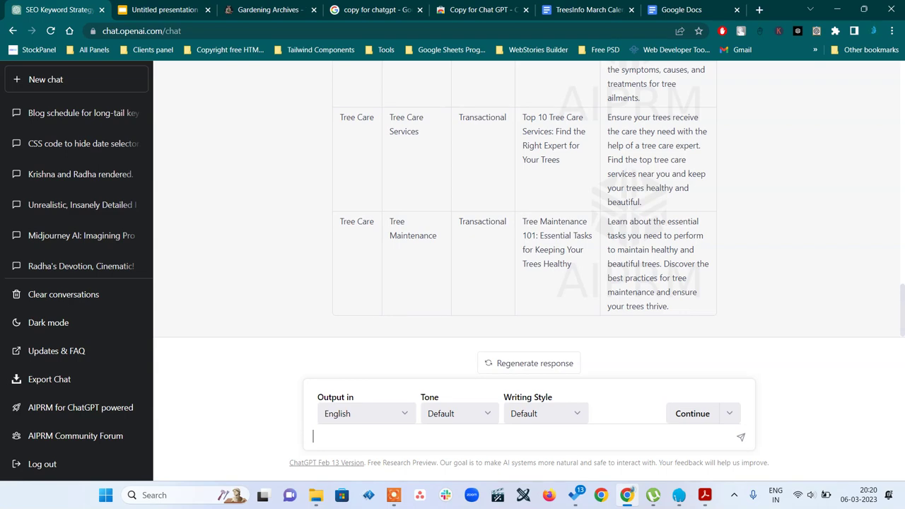
Skim the generated keyword strategy table and check its columns for cluster, keyword, search intent, title and meta description.
scroll(731, 229, "up", 10)
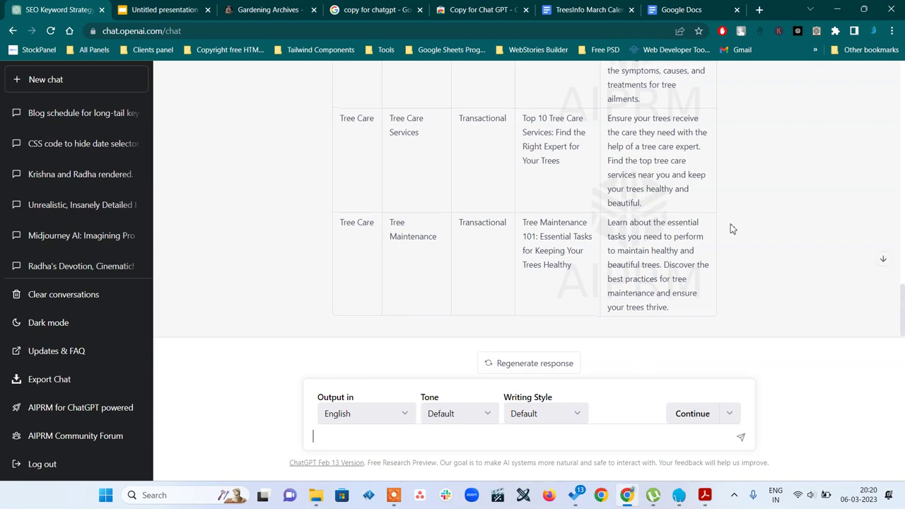
scroll(731, 229, "up", 4)
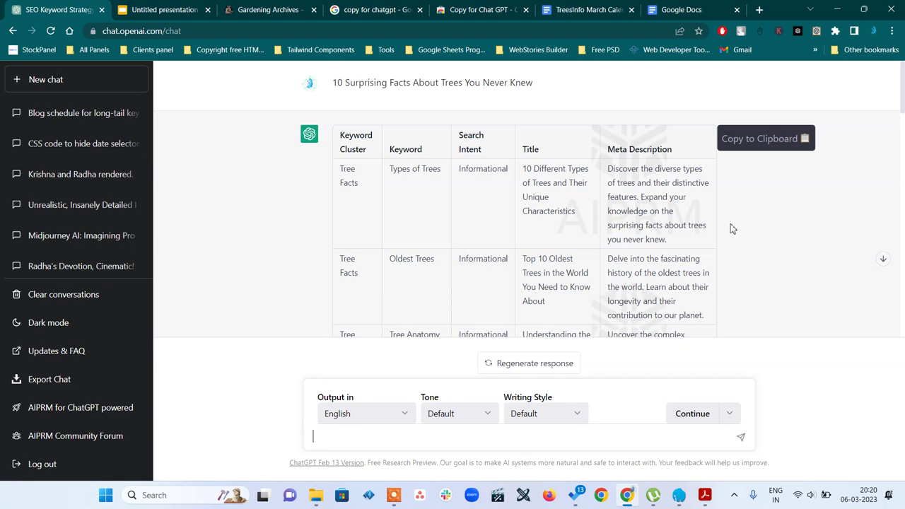
scroll(732, 228, "down", 5)
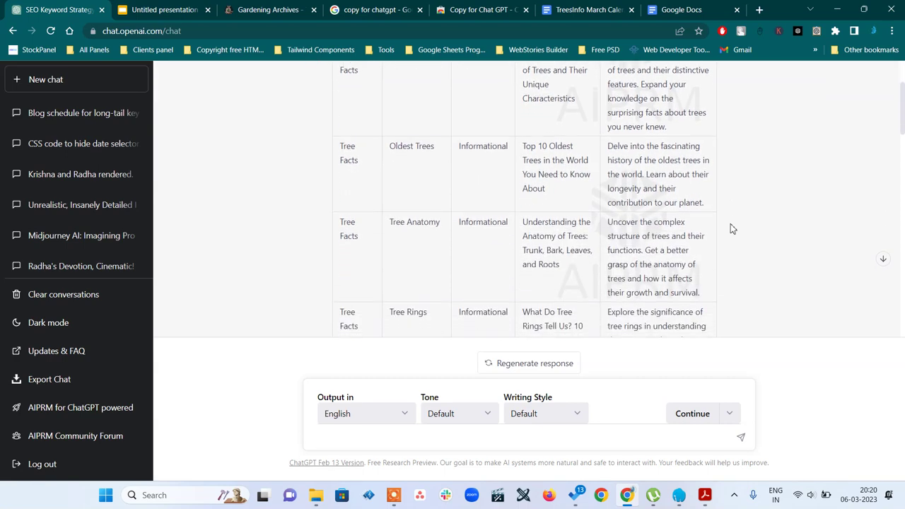
scroll(732, 228, "down", 4)
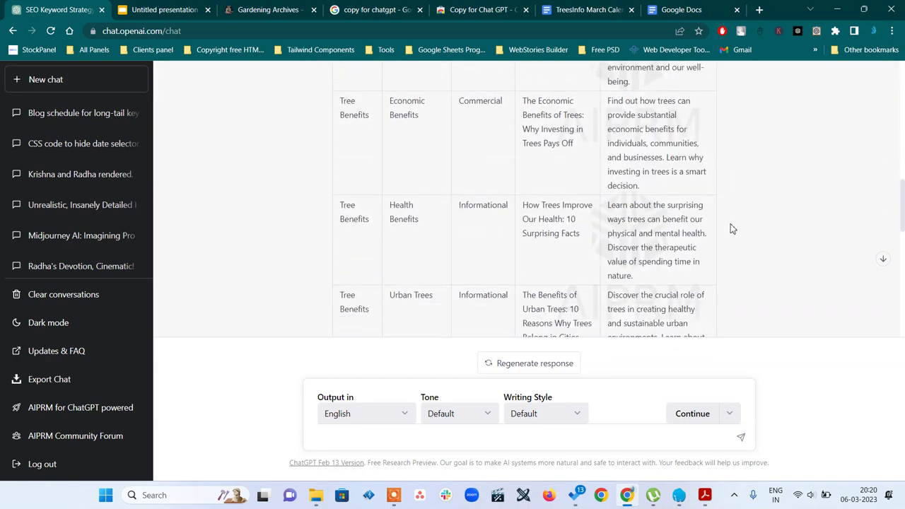
scroll(732, 229, "up", 9)
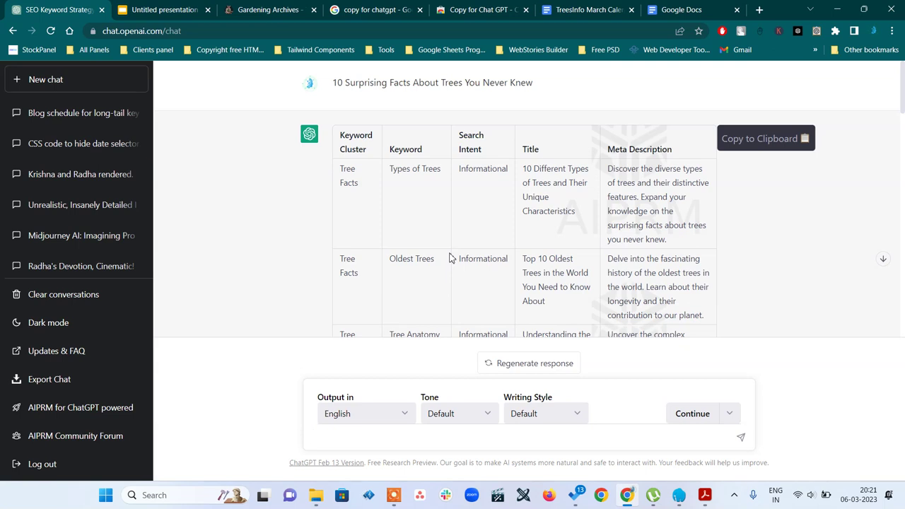
Read through the Tree Facts, Tree Benefits and Tree Care rows, examining each keyword's search intent, suggested title and meta description.
scroll(449, 258, "down", 1)
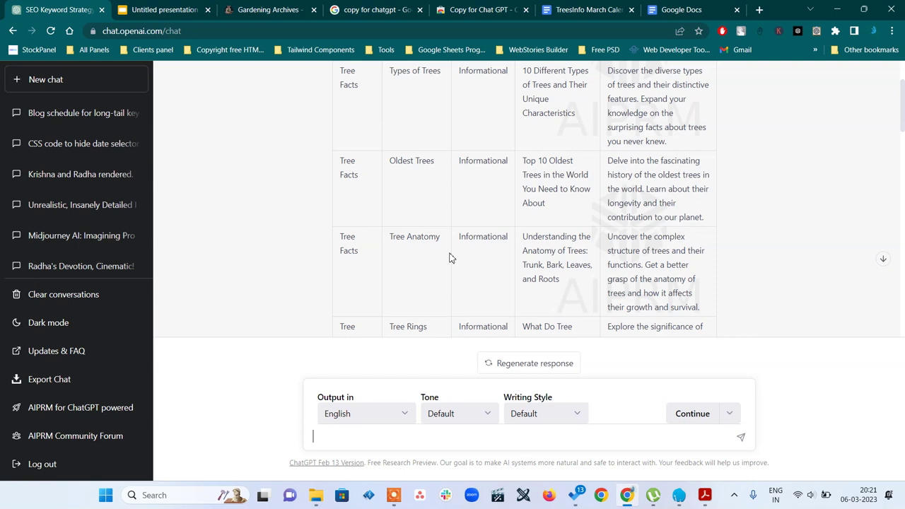
scroll(450, 258, "down", 1)
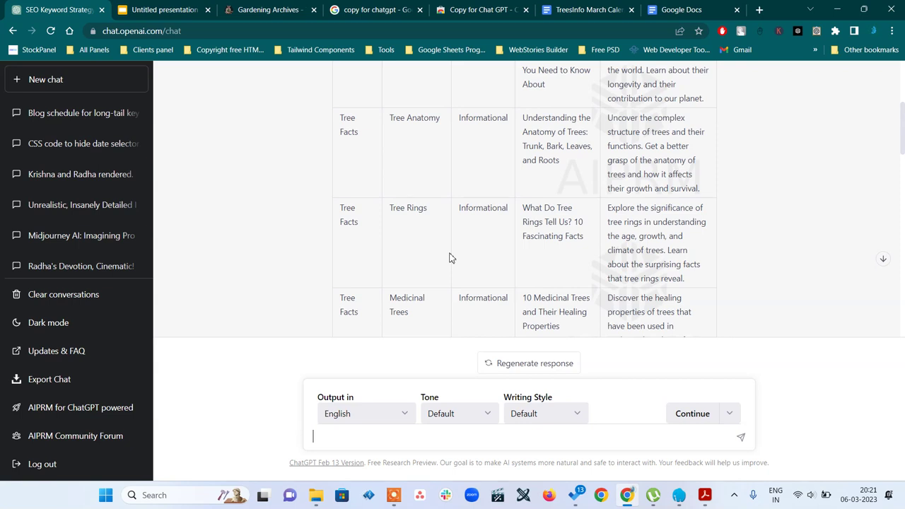
scroll(450, 258, "down", 1)
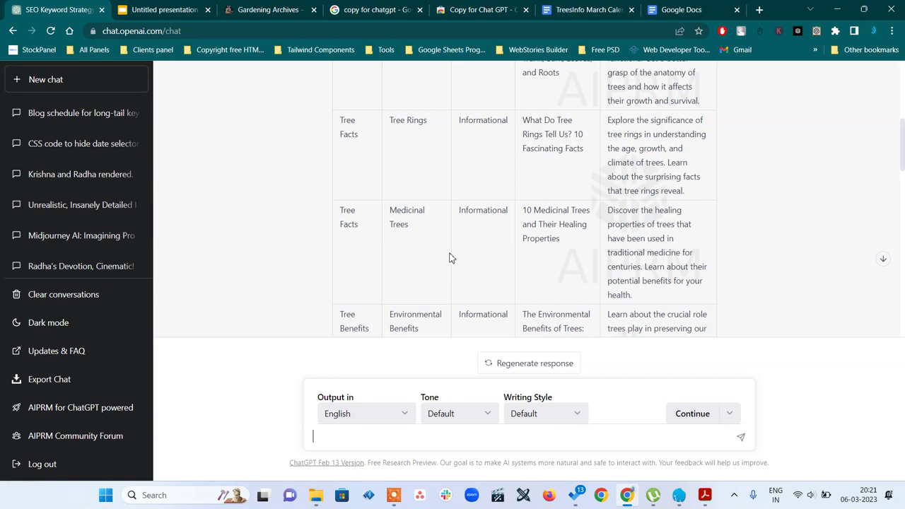
scroll(449, 258, "down", 1)
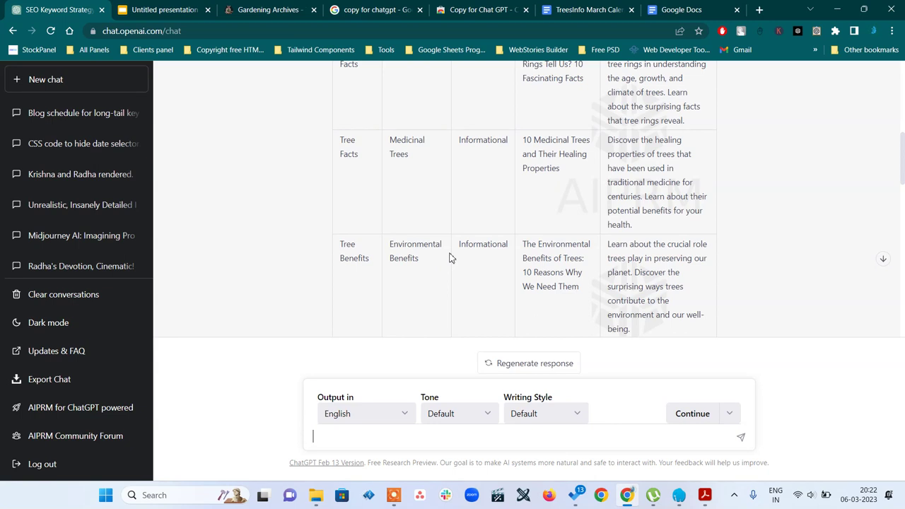
scroll(449, 258, "down", 2)
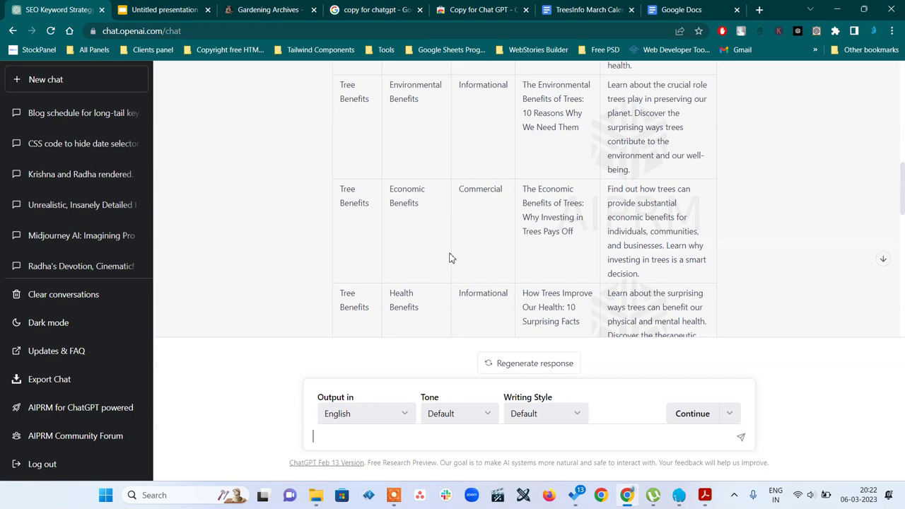
scroll(450, 258, "down", 1)
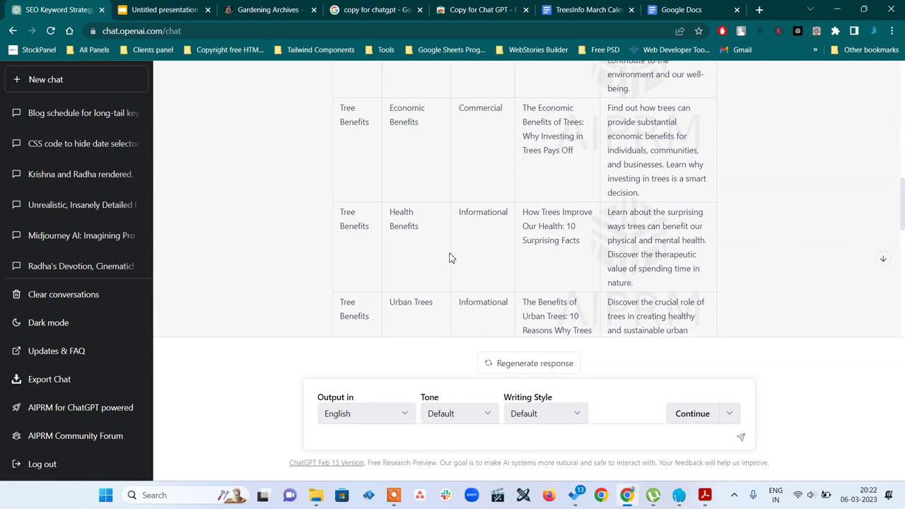
scroll(450, 258, "down", 1)
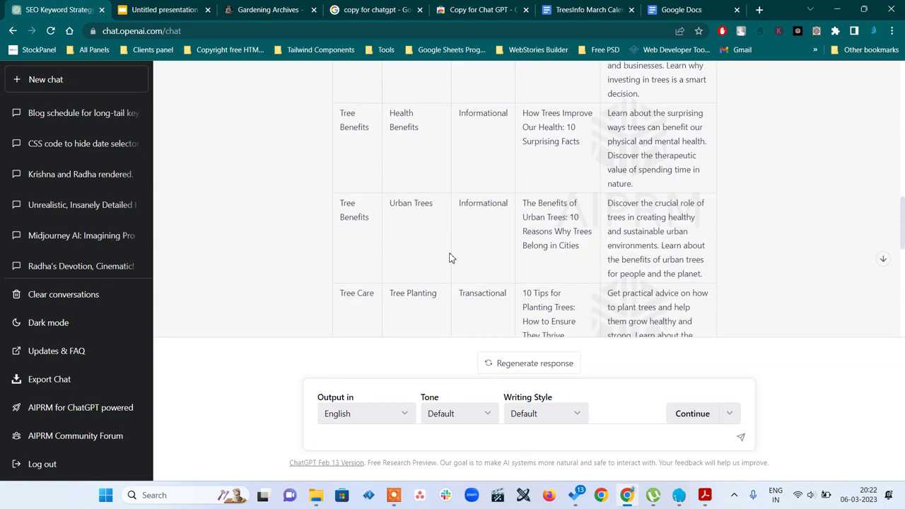
scroll(449, 258, "down", 2)
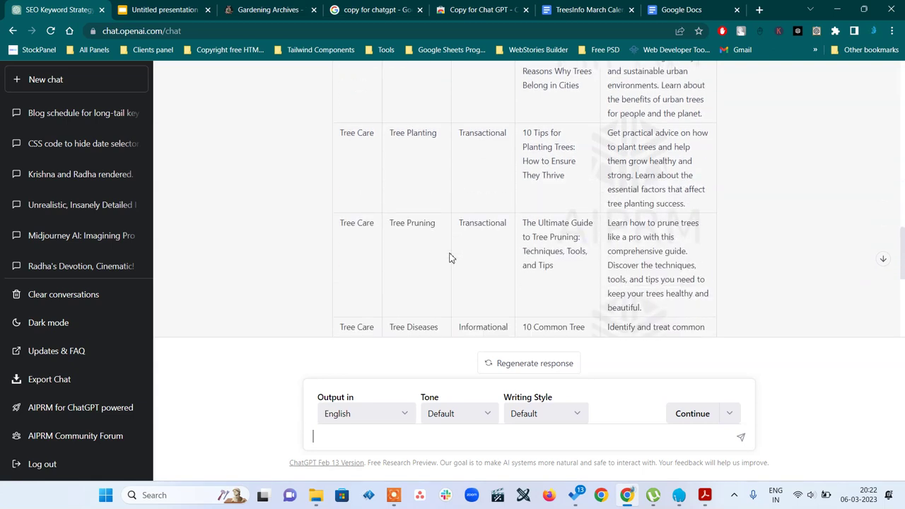
scroll(450, 258, "down", 2)
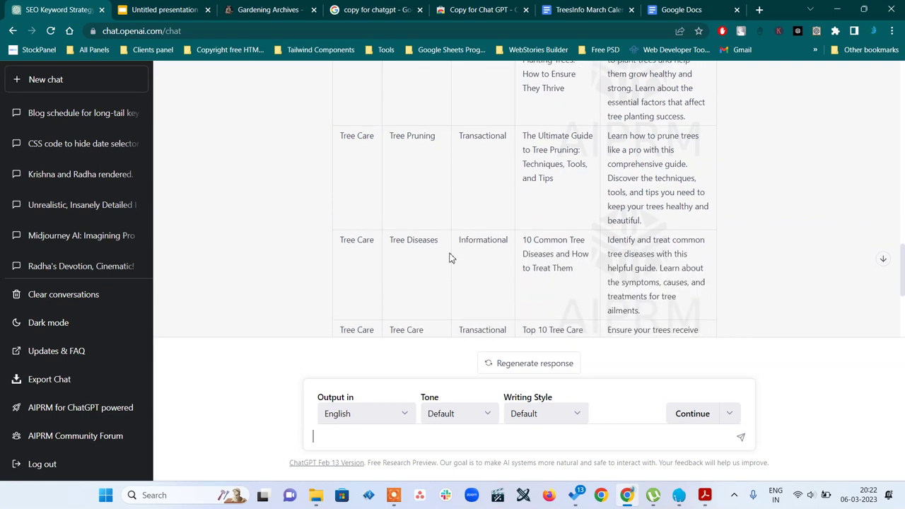
scroll(449, 258, "down", 2)
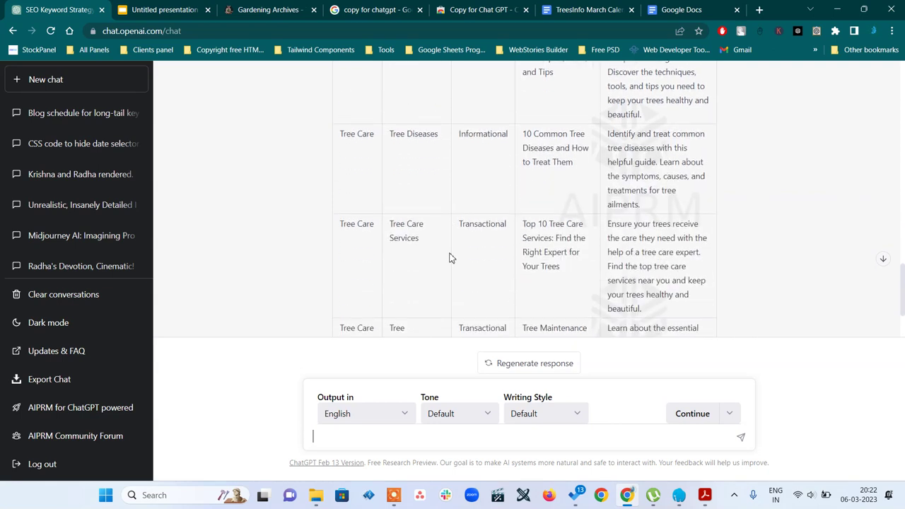
scroll(449, 258, "down", 2)
scroll(450, 258, "up", 7)
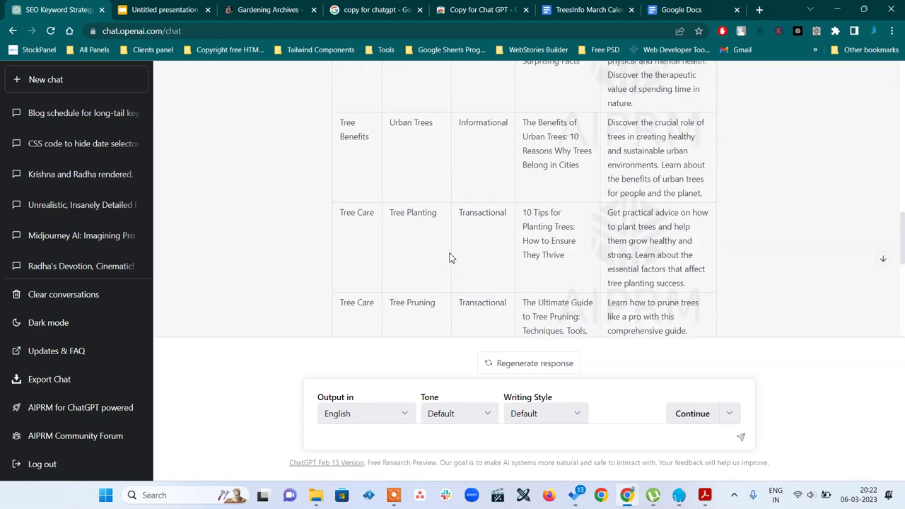
scroll(449, 258, "up", 8)
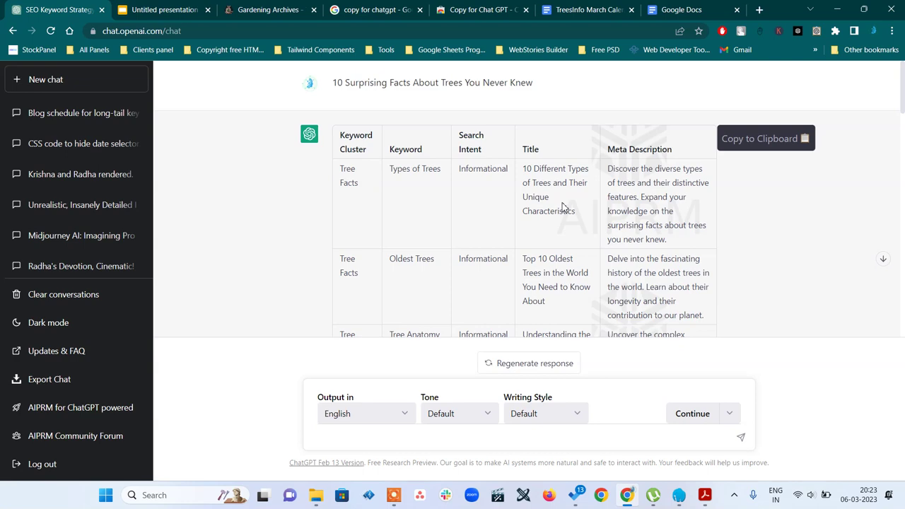
scroll(564, 206, "down", 6)
scroll(563, 207, "down", 5)
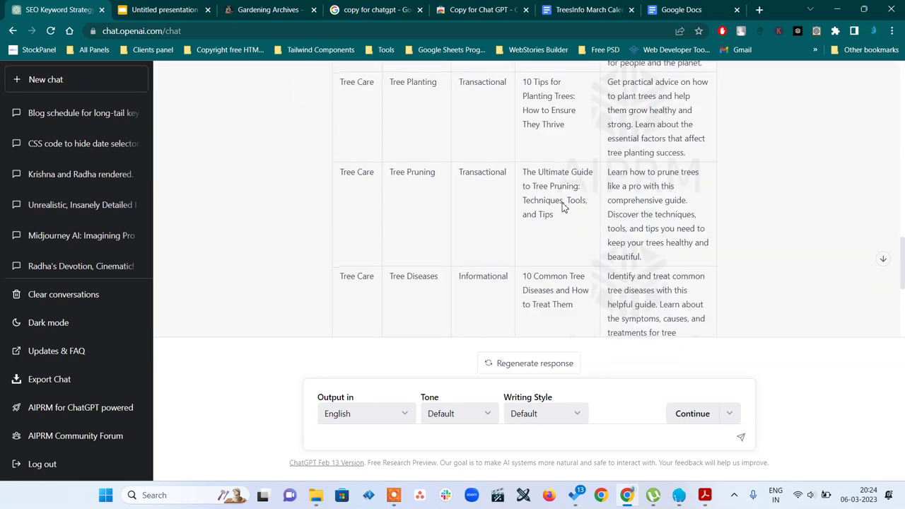
Reread the keyword strategy table from the Tree Facts rows through Tree Benefits to Tree Care, comparing search intents and suggested titles.
scroll(564, 208, "up", 15)
scroll(563, 207, "up", 1)
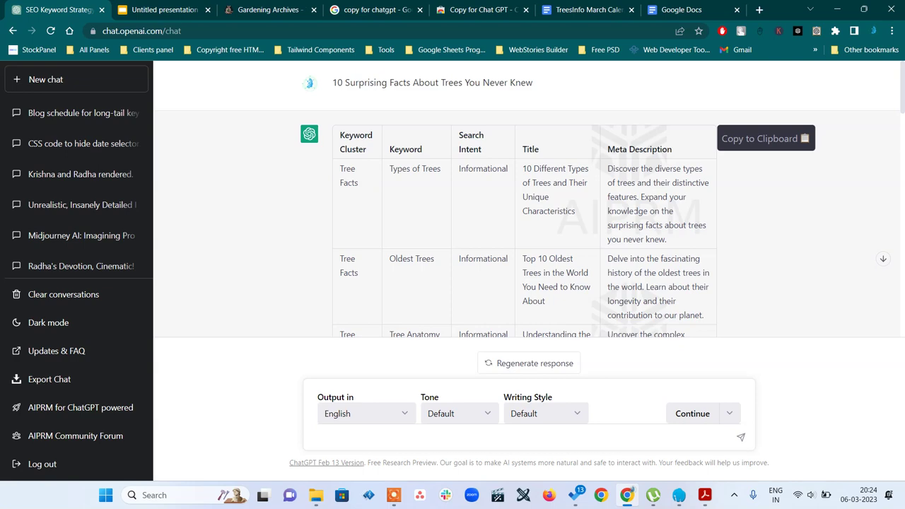
scroll(639, 210, "down", 7)
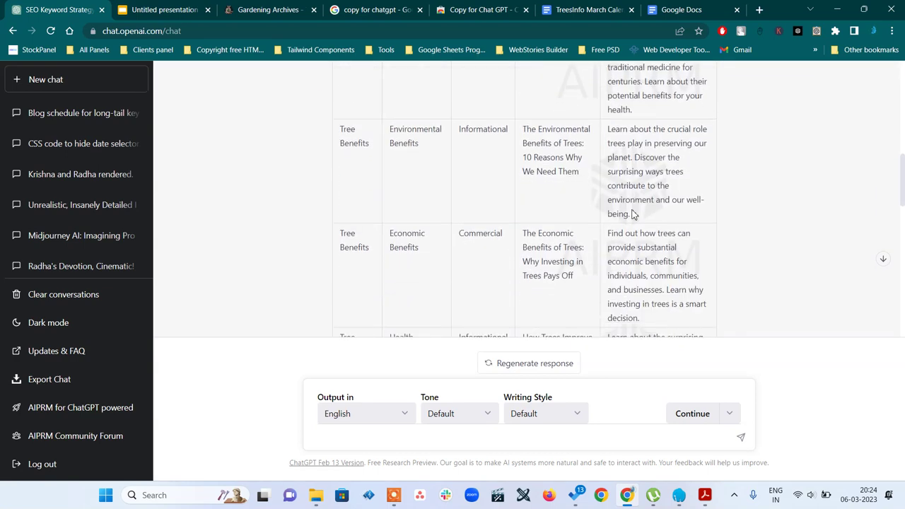
scroll(632, 210, "up", 5)
scroll(632, 209, "up", 2)
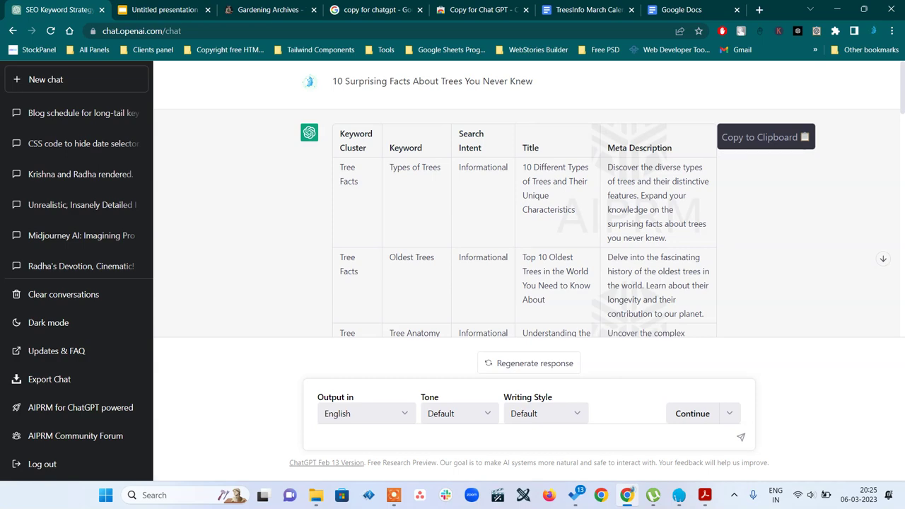
scroll(636, 210, "down", 3)
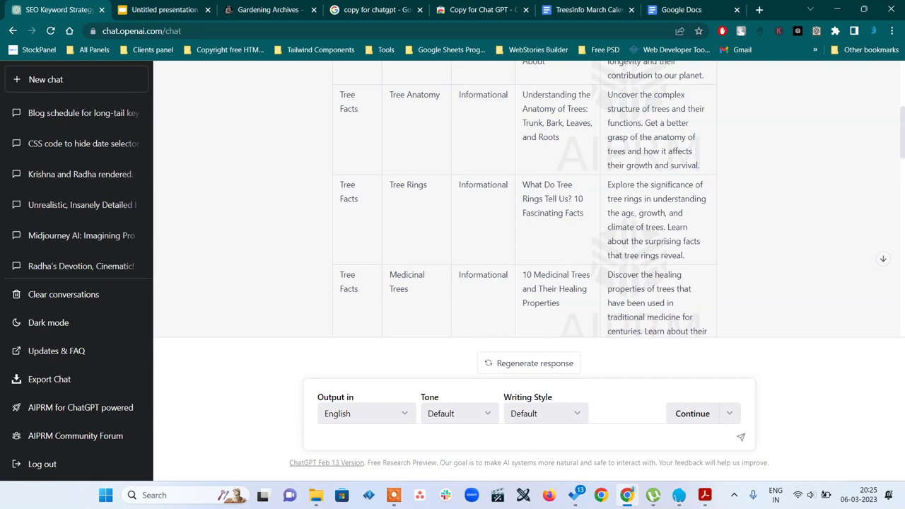
scroll(636, 212, "down", 4)
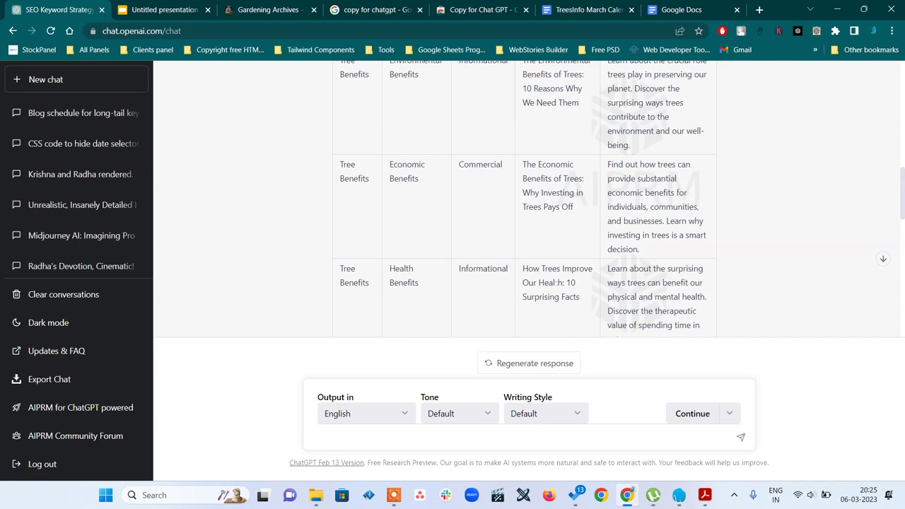
scroll(526, 198, "down", 2)
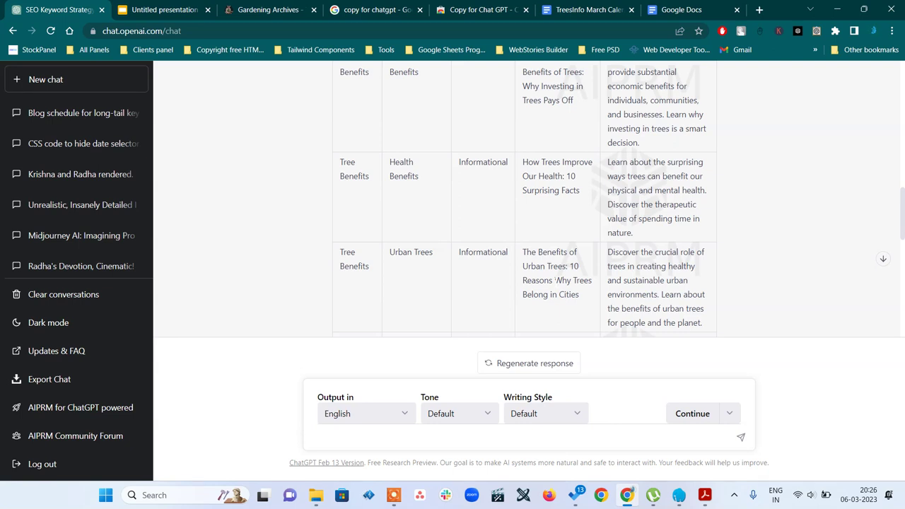
scroll(555, 279, "down", 1)
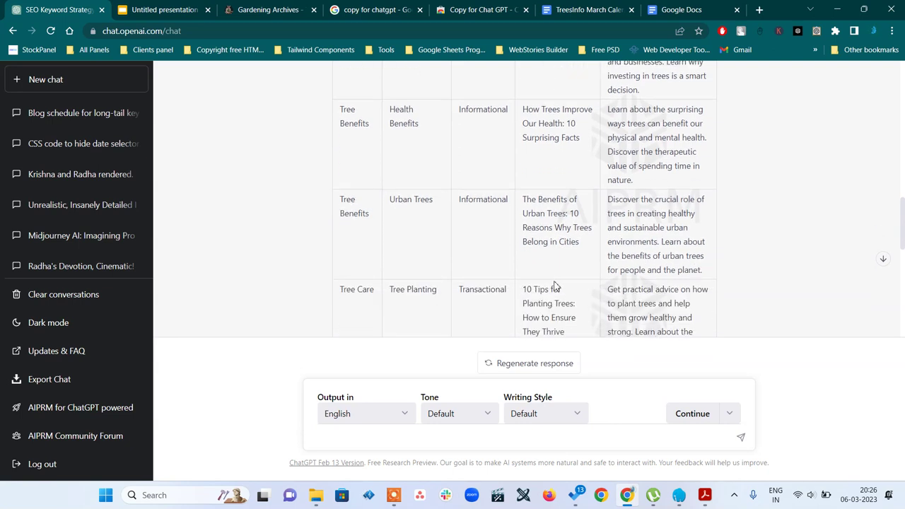
scroll(555, 286, "down", 2)
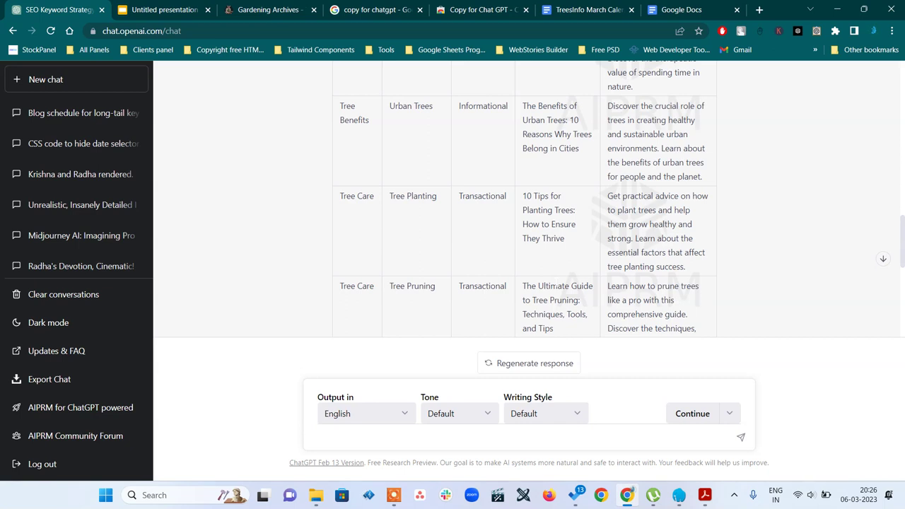
scroll(555, 286, "down", 6)
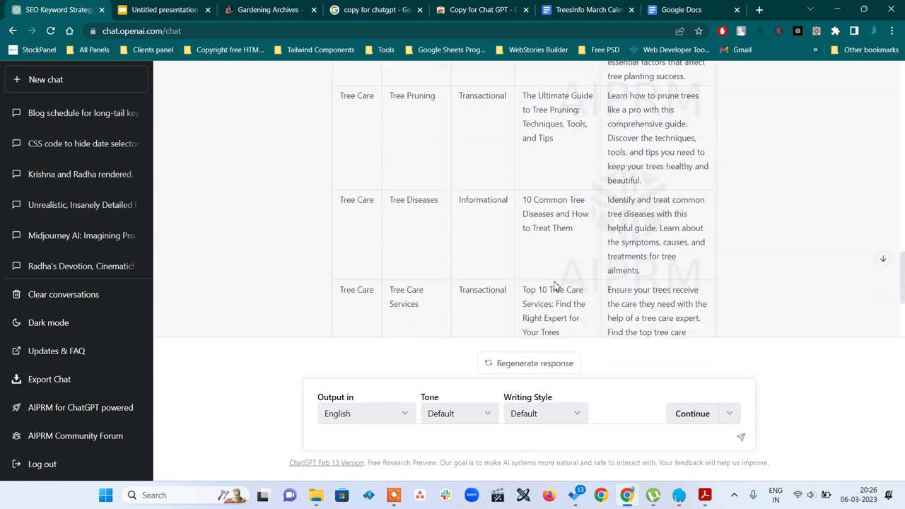
Compare the Informational, Commercial and Transactional keywords across the Tree Benefits and Tree Care clusters.
scroll(555, 286, "up", 1)
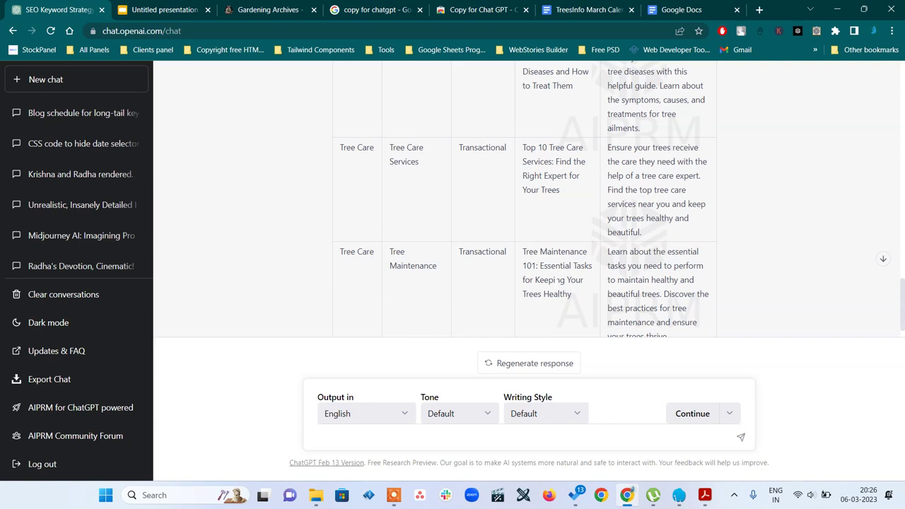
scroll(769, 234, "up", 2)
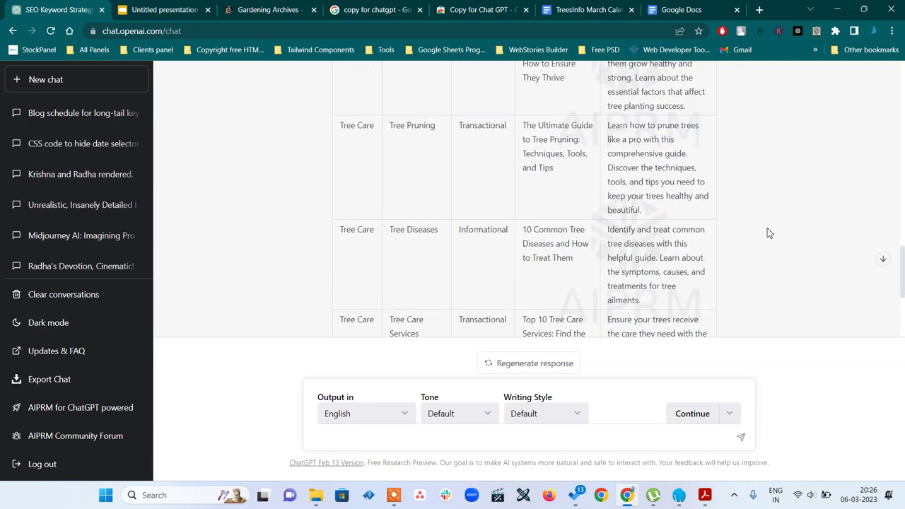
scroll(769, 233, "up", 6)
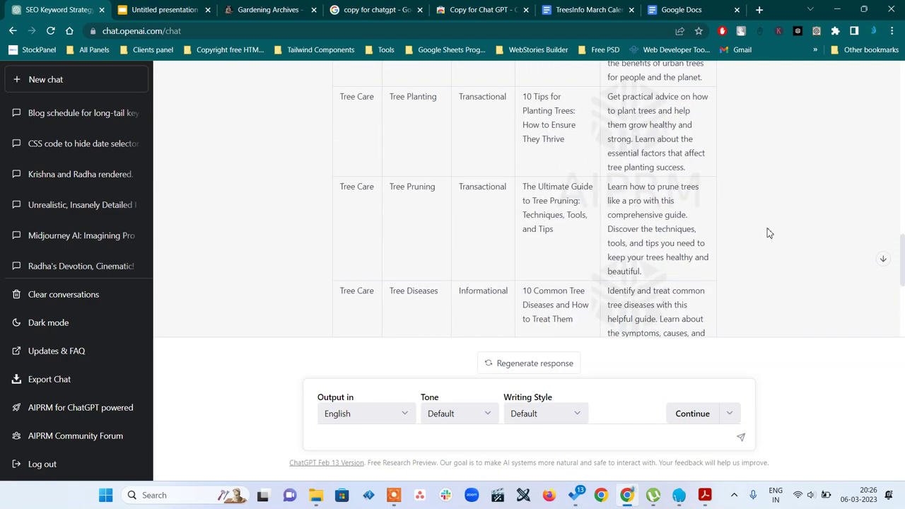
scroll(769, 233, "up", 1)
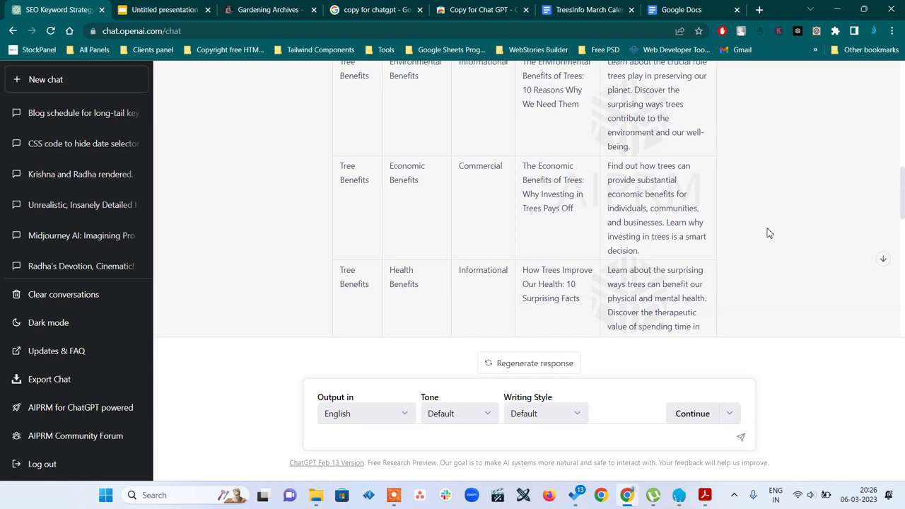
scroll(559, 272, "down", 3)
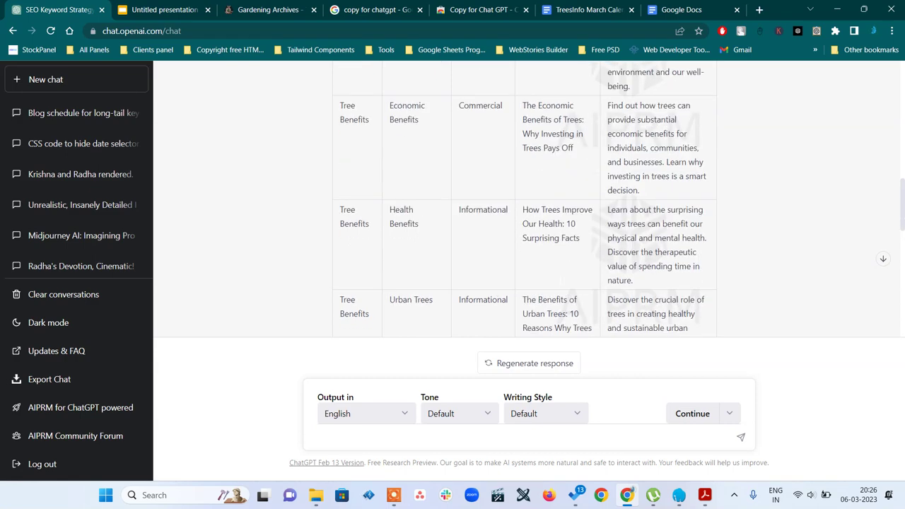
scroll(559, 279, "down", 1)
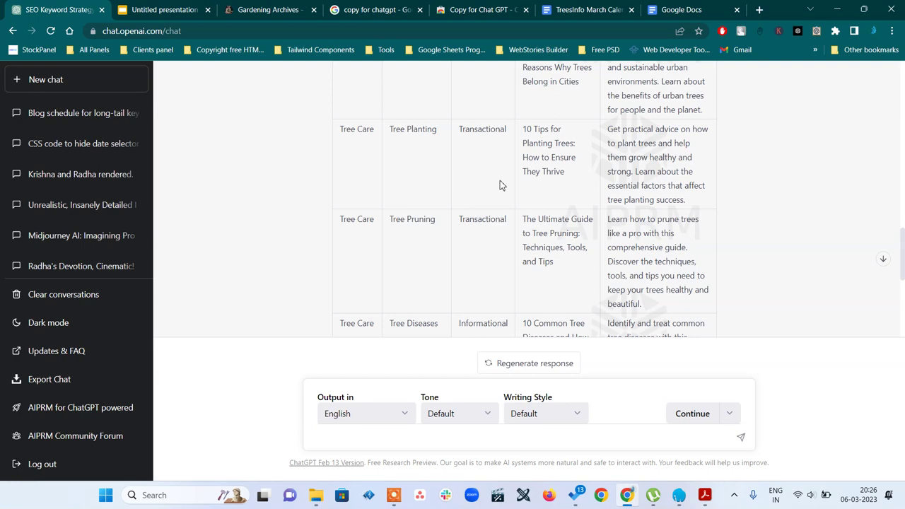
scroll(488, 265, "down", 1)
scroll(488, 265, "down", 5)
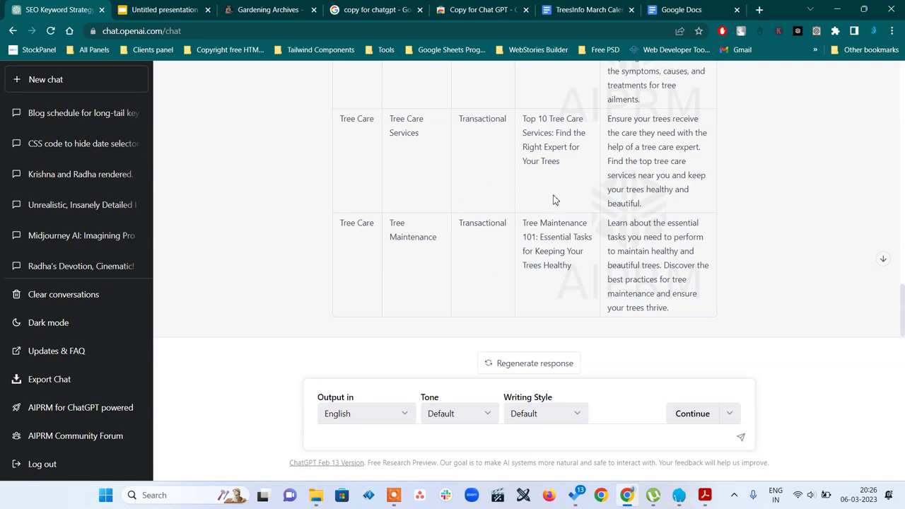
Go back over the Tree Care titles and highlight "10 Tips for Planting Trees: How to Ensure They Thrive".
scroll(555, 197, "up", 1)
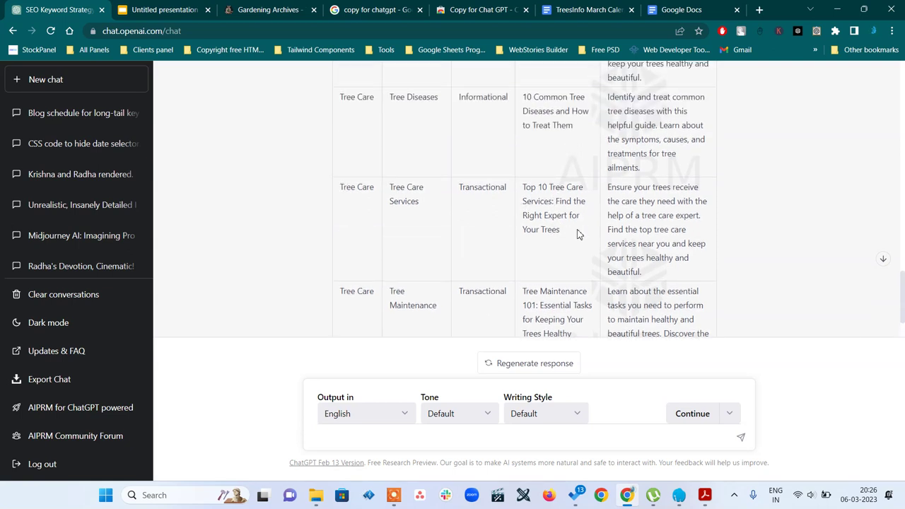
scroll(556, 246, "up", 2)
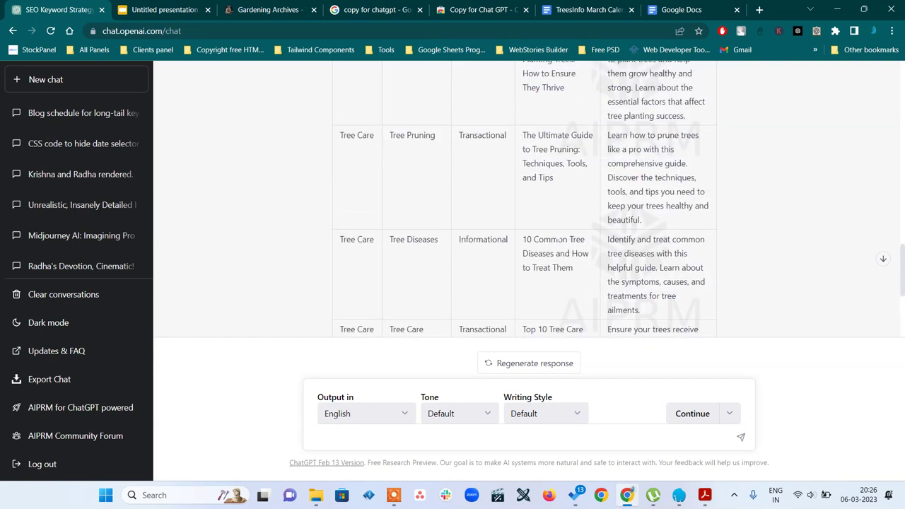
scroll(559, 241, "up", 2)
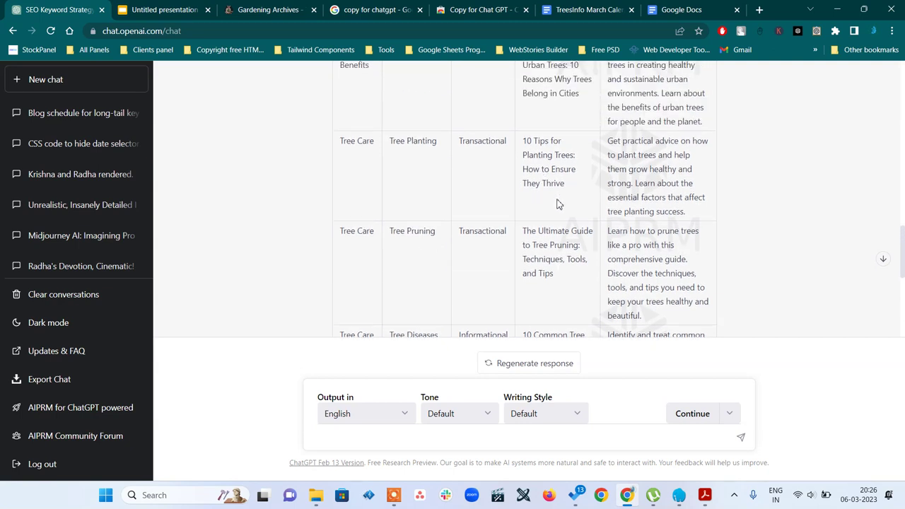
scroll(556, 205, "up", 2)
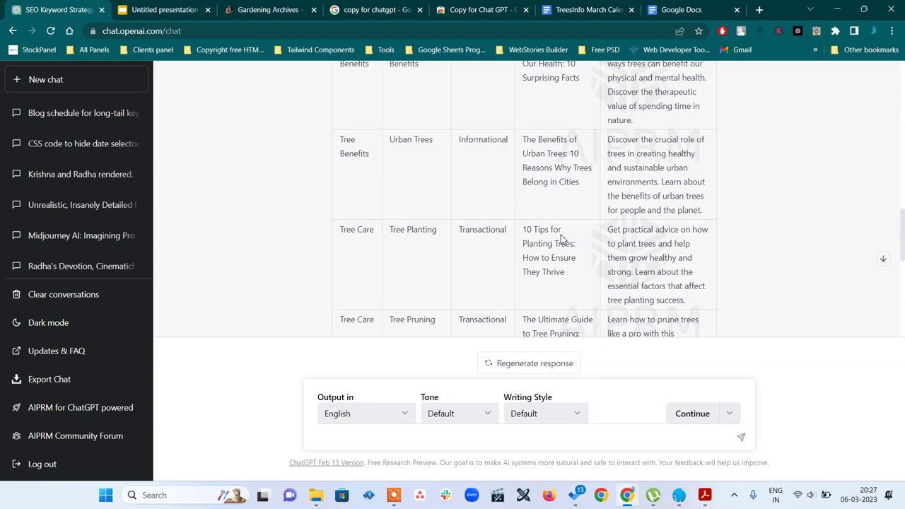
triple_click(541, 231)
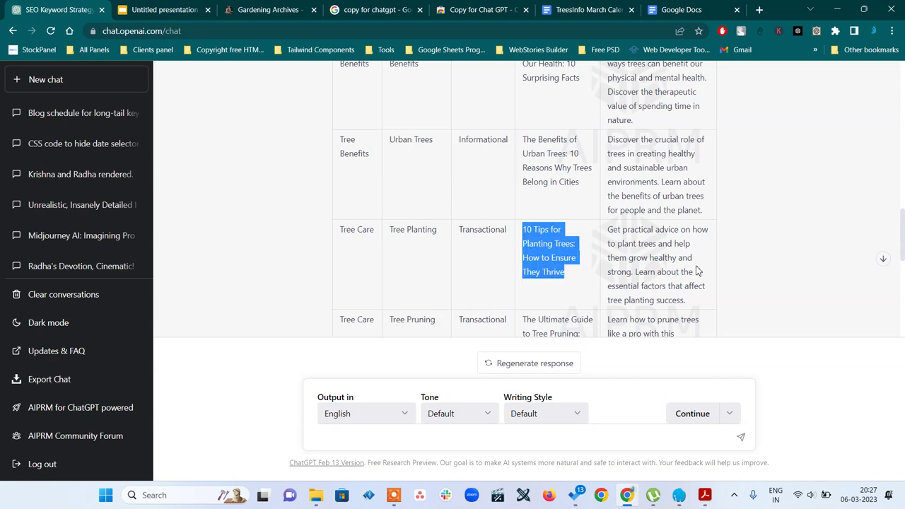
left_click(295, 238)
Copy the complete keyword strategy table for "10 Surprising Facts About Trees You Never Knew" to the clipboard.
scroll(296, 238, "up", 10)
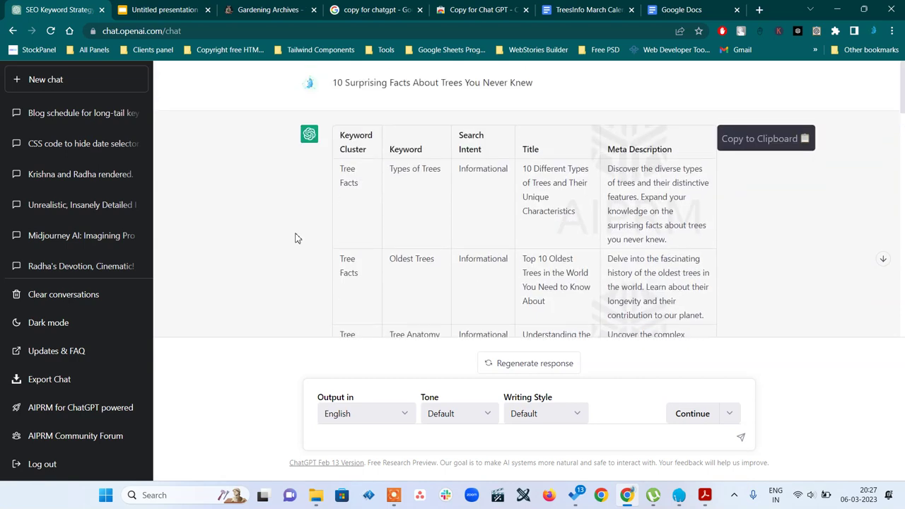
left_click(766, 141)
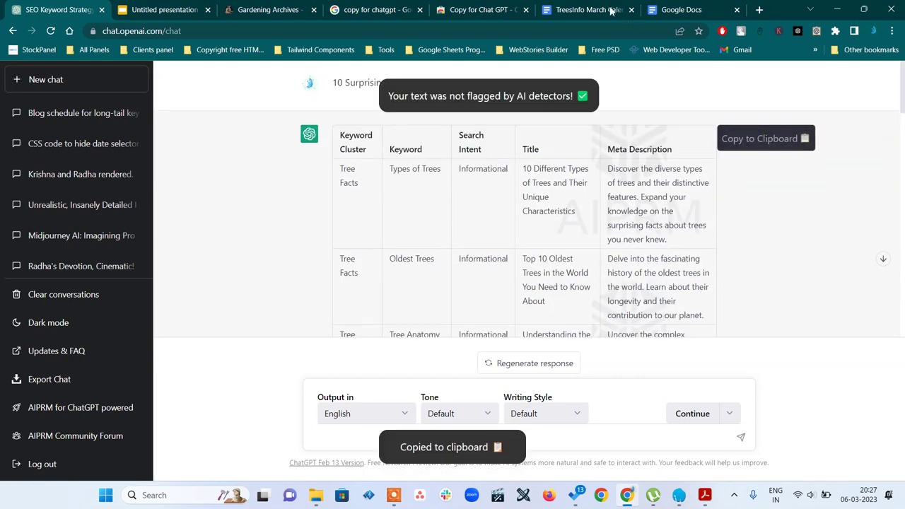
left_click(682, 10)
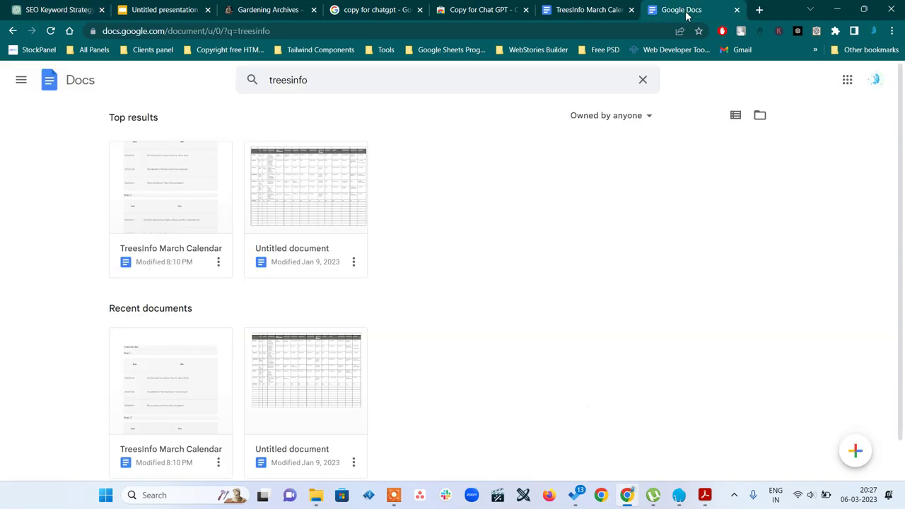
left_click(572, 10)
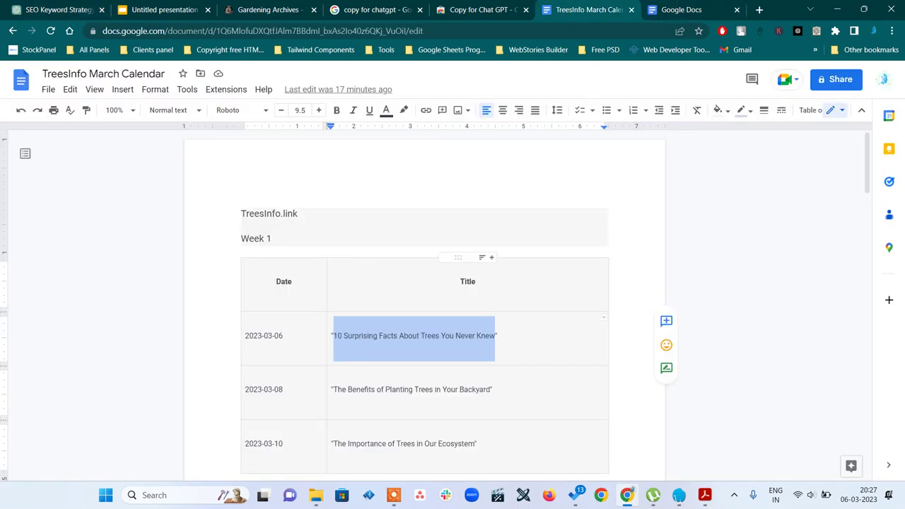
left_click(47, 9)
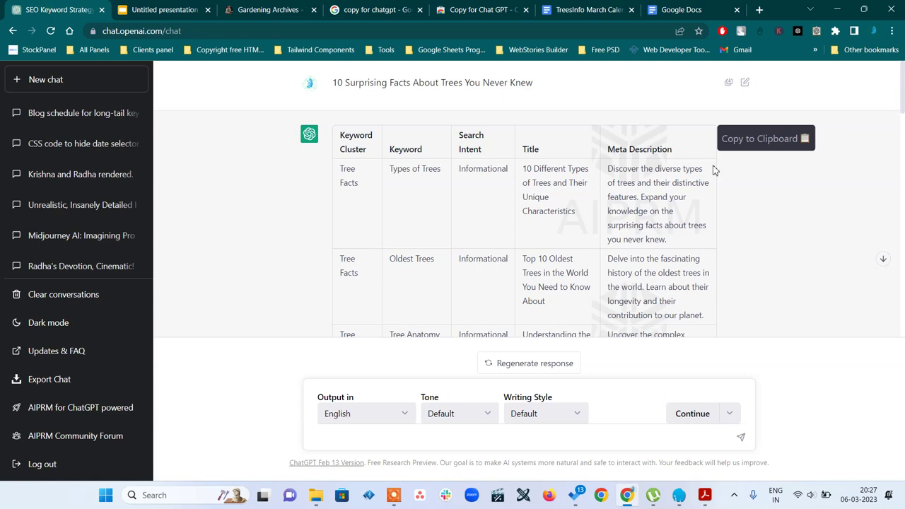
left_click(761, 144)
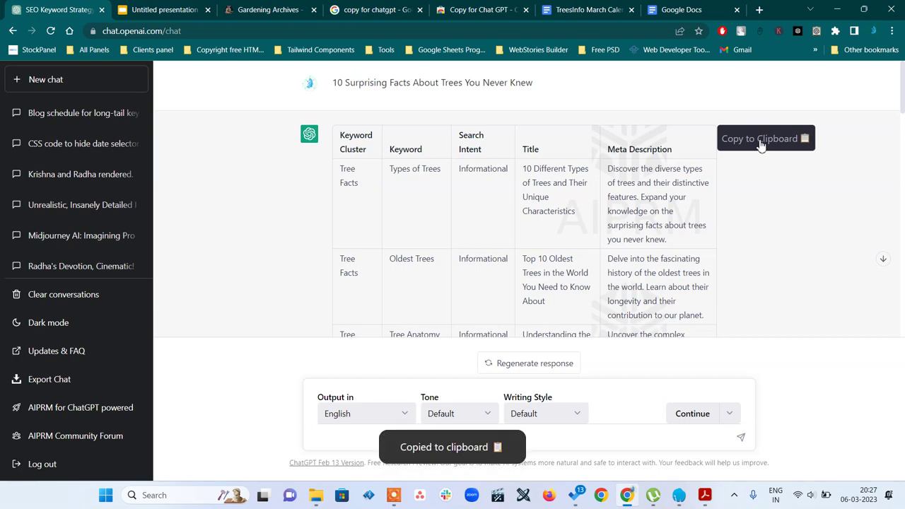
scroll(761, 144, "down", 10)
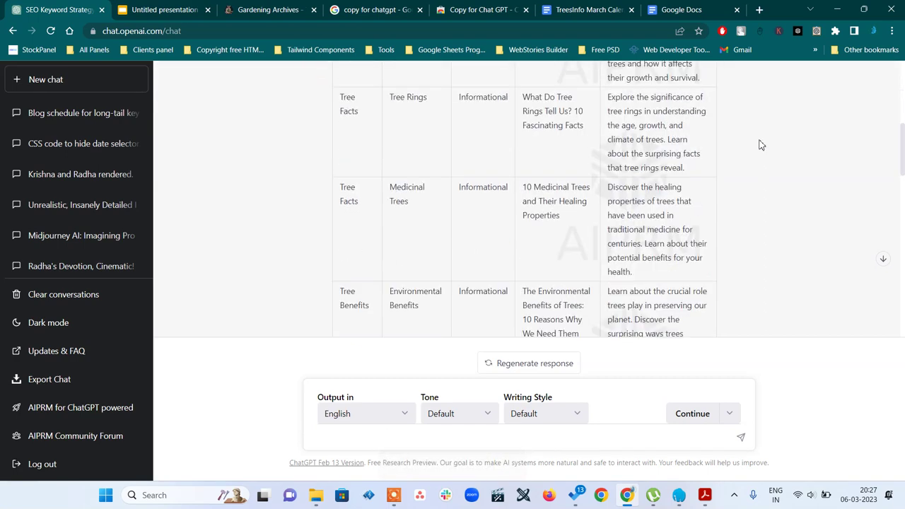
scroll(760, 144, "up", 10)
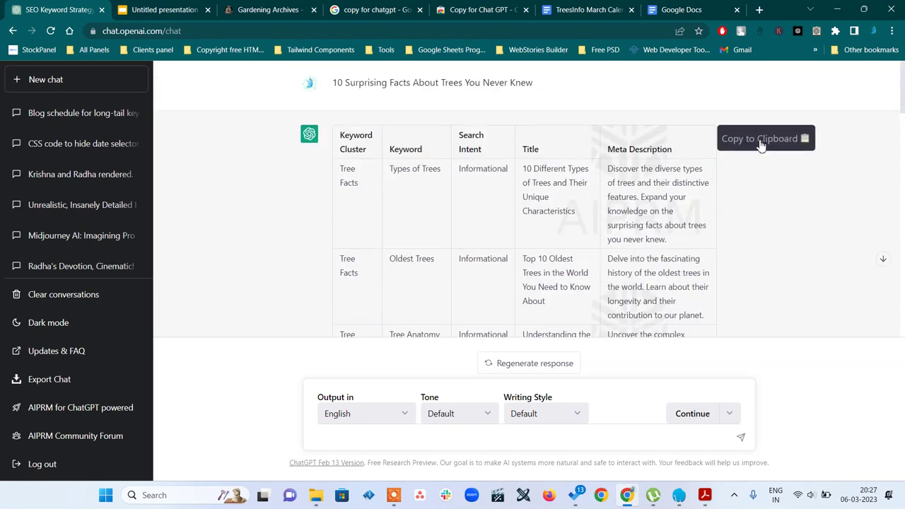
Switch to the TreesInfo March Calendar document in Google Docs and start a new page after the 2023-03-31 entry.
left_click(586, 7)
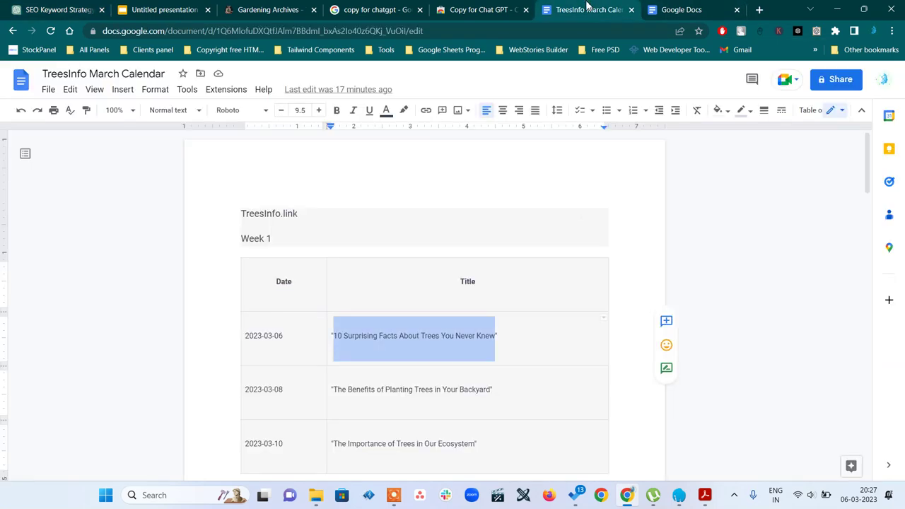
scroll(636, 254, "down", 20)
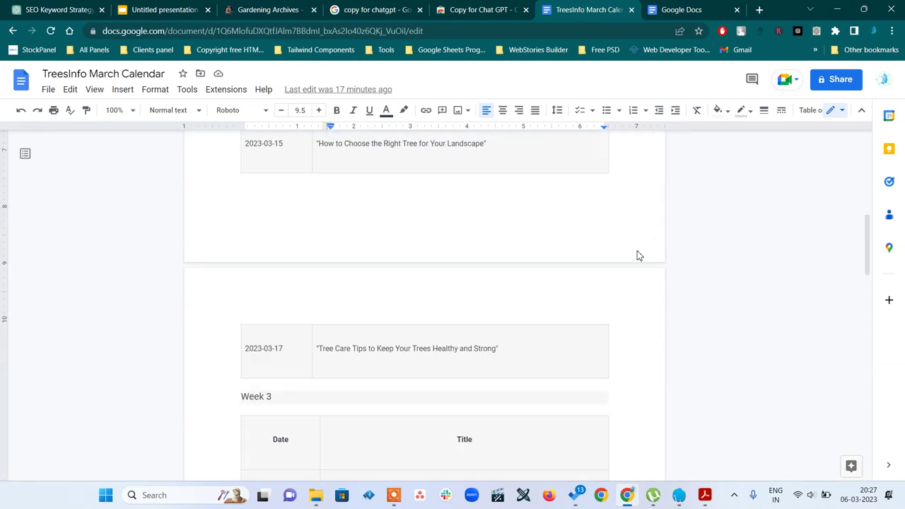
scroll(424, 304, "up", 15)
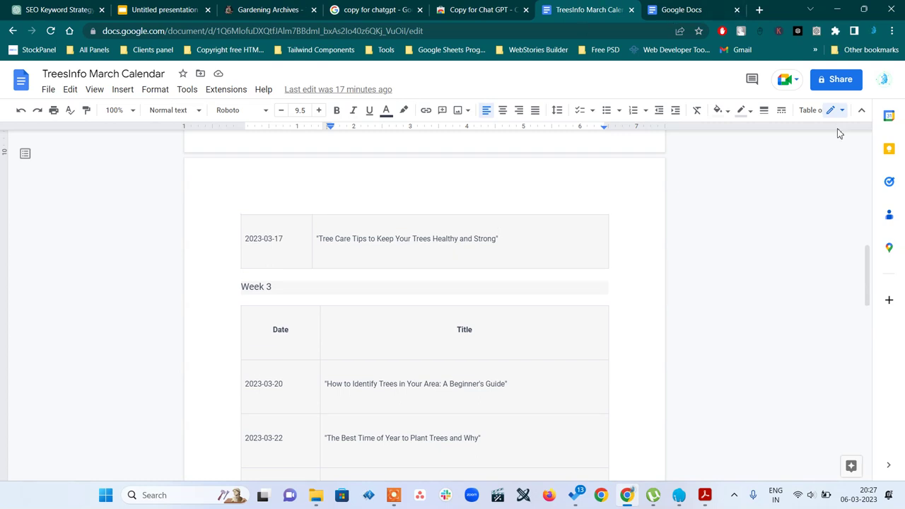
scroll(666, 309, "down", 15)
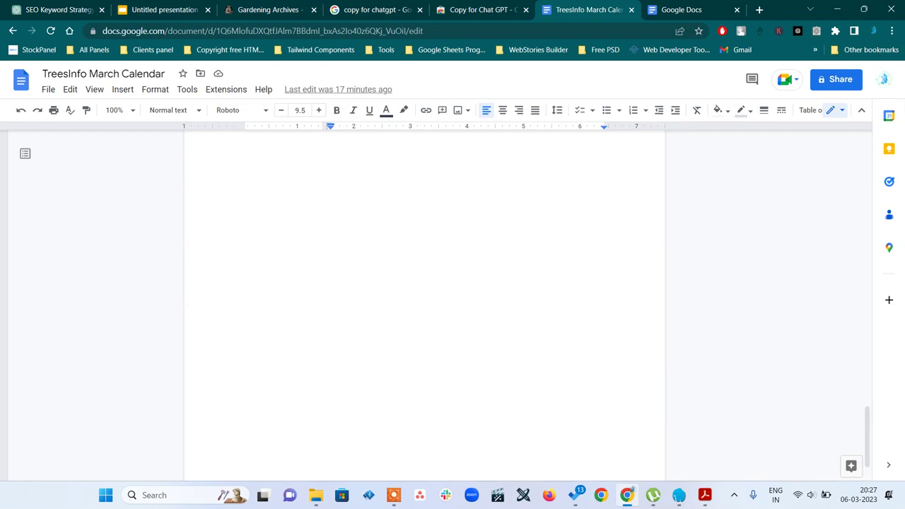
scroll(511, 317, "up", 5)
scroll(511, 317, "down", 2)
left_click(516, 414)
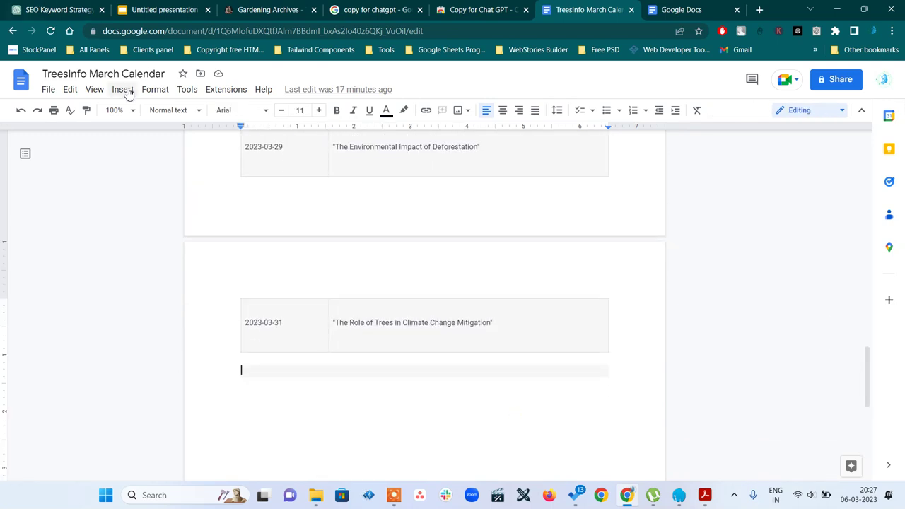
key("ctrl+z")
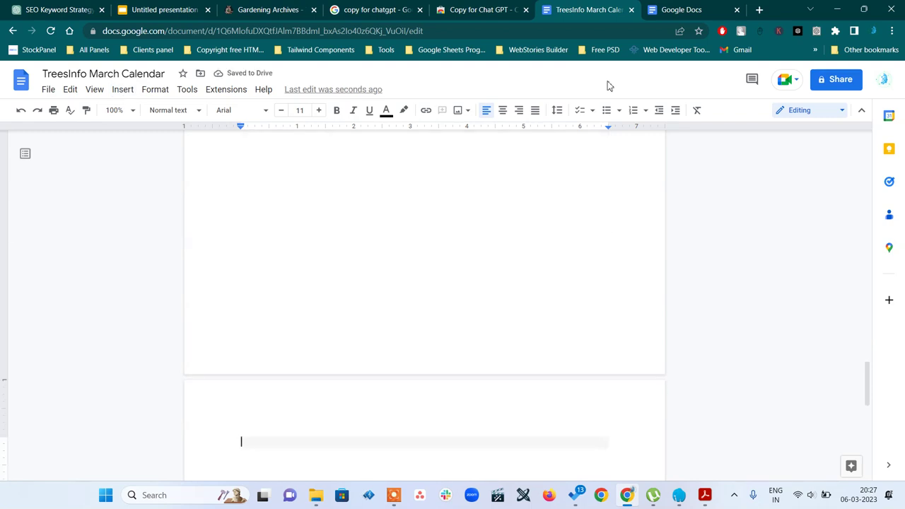
Try pasting the copied keyword strategy on the new page of the calendar document, and undo the paste.
key("ctrl+v")
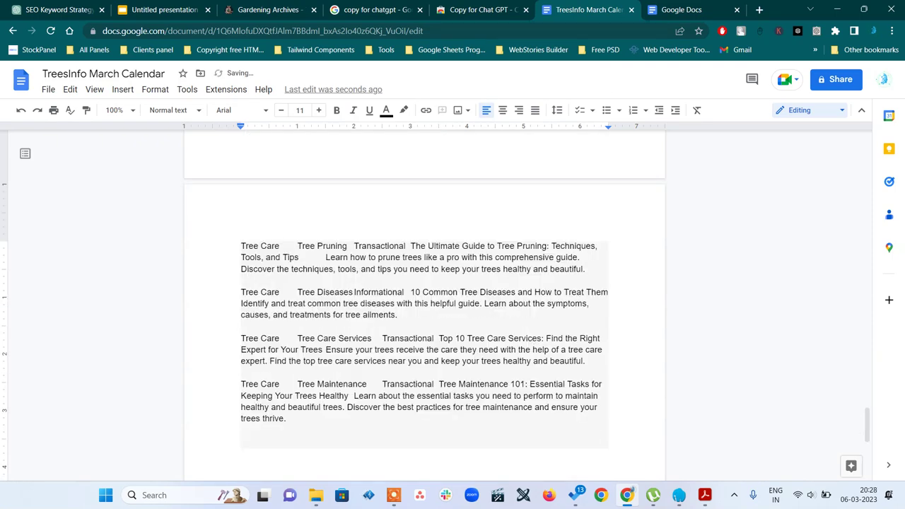
scroll(458, 278, "up", 15)
scroll(458, 279, "up", 5)
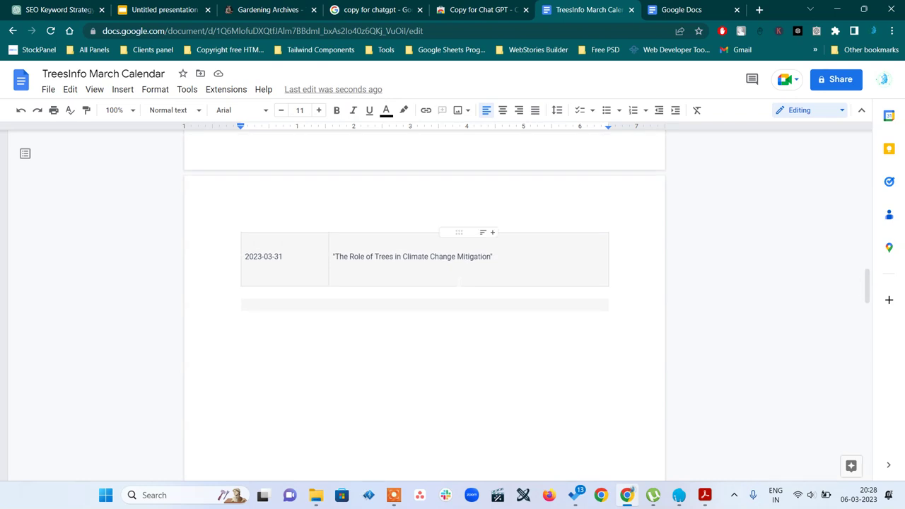
key("ctrl+z")
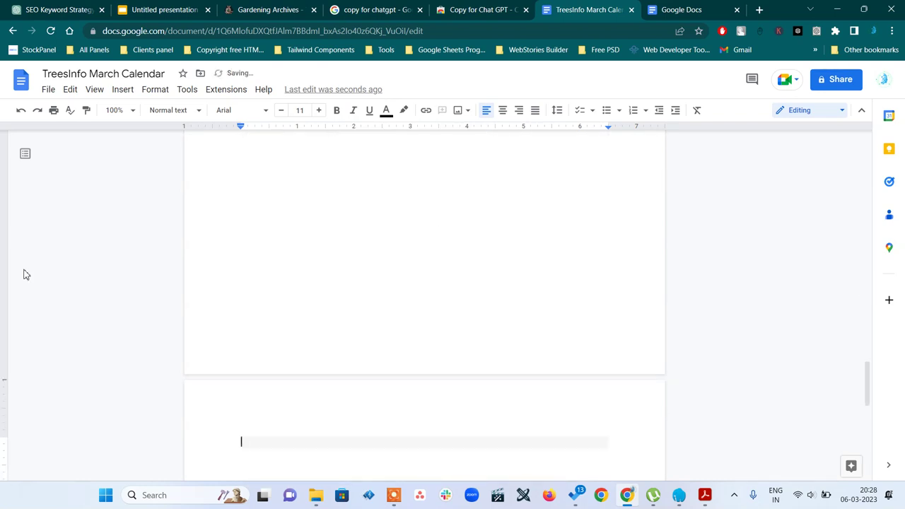
Create a new blank Google Docs document from the calendar document.
double_click(241, 442)
left_click(241, 442)
left_click(48, 90)
mouse_move(173, 115)
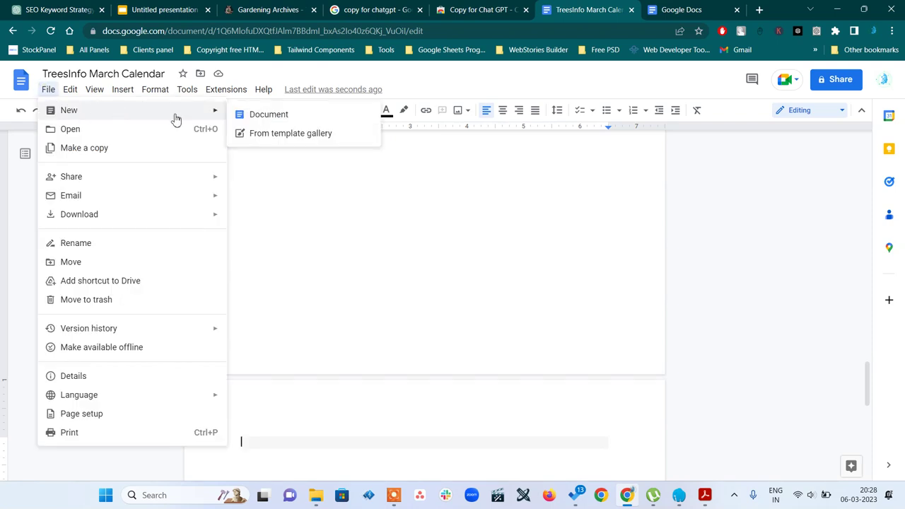
left_click(269, 115)
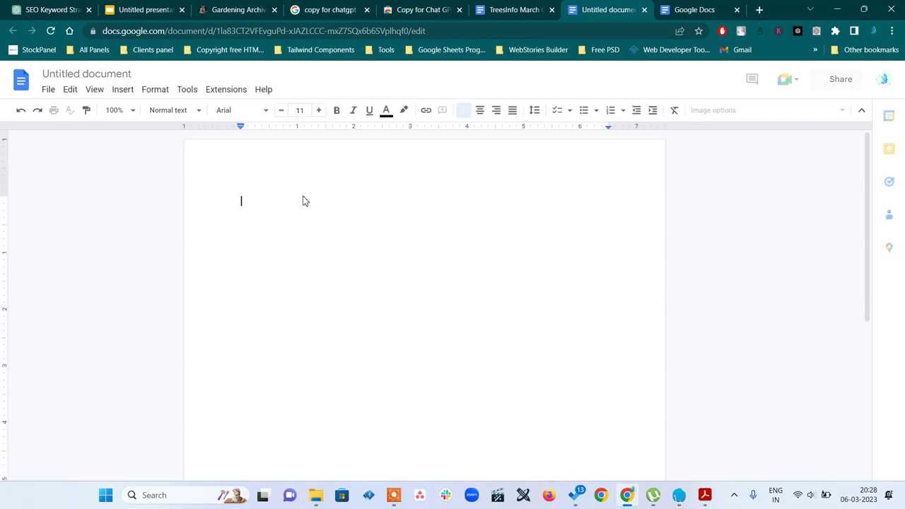
Paste the copied keyword strategy text into the new untitled document.
left_click(303, 198)
key("ctrl+v")
scroll(304, 200, "up", 10)
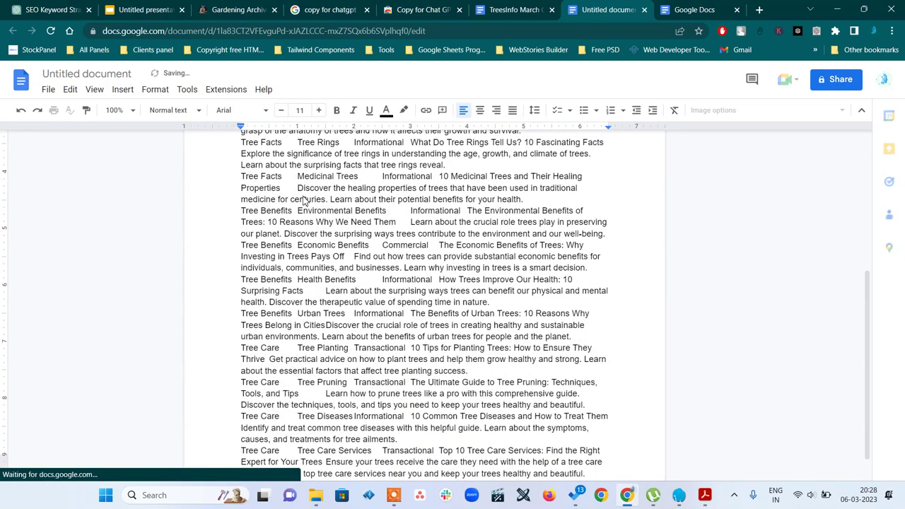
Copy the full keyword strategy table directly from the ChatGPT response and return to the untitled document.
left_click(49, 9)
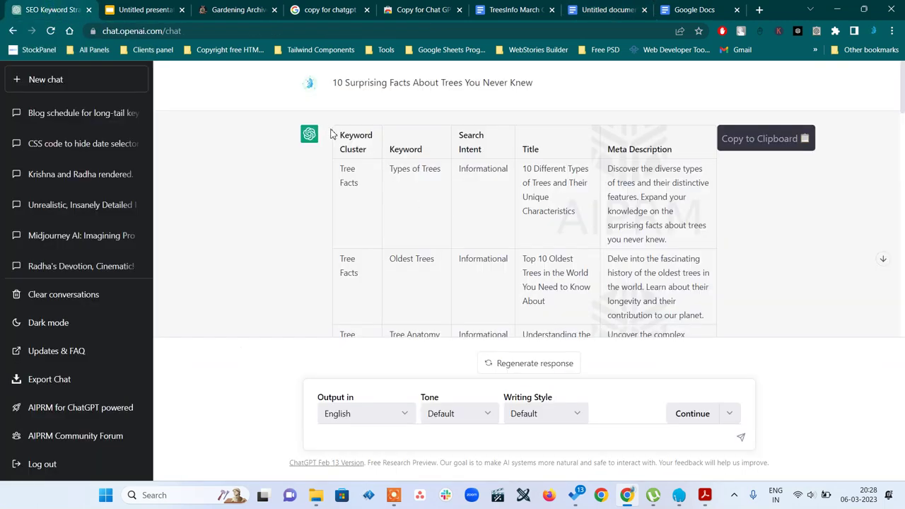
left_click_drag(419, 152, 736, 334)
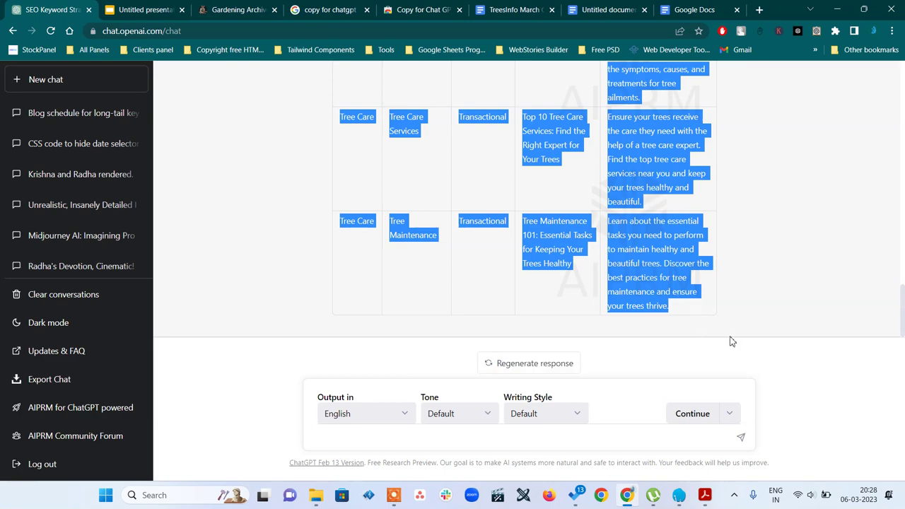
left_click(526, 10)
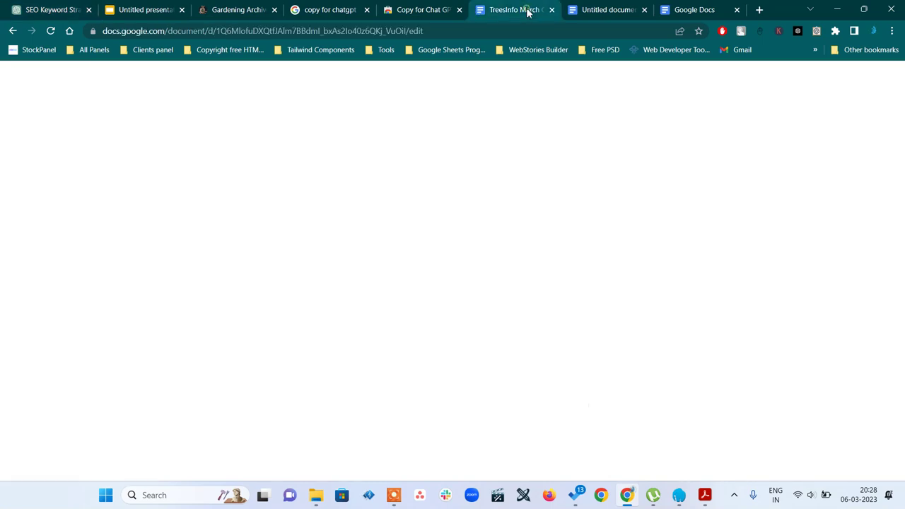
left_click(597, 15)
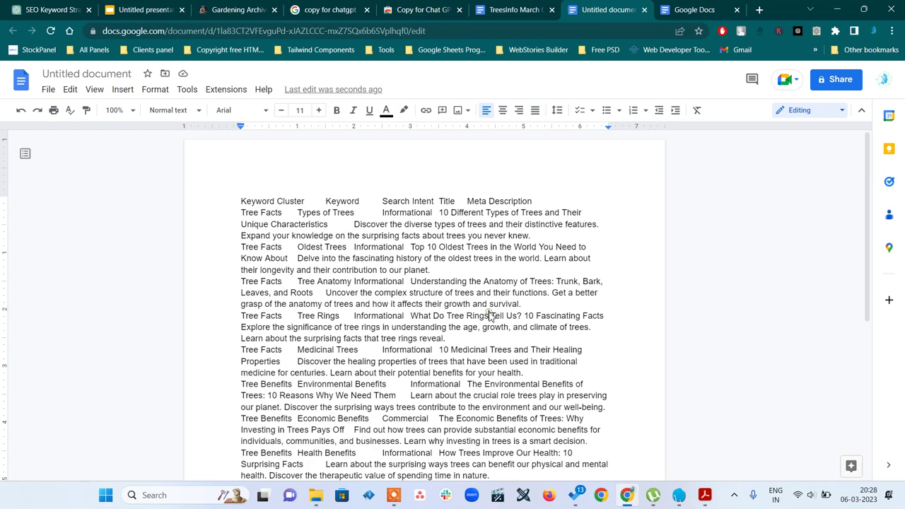
Replace all the plain text in the untitled document with the copied keyword table.
key("ctrl+a")
key("Delete")
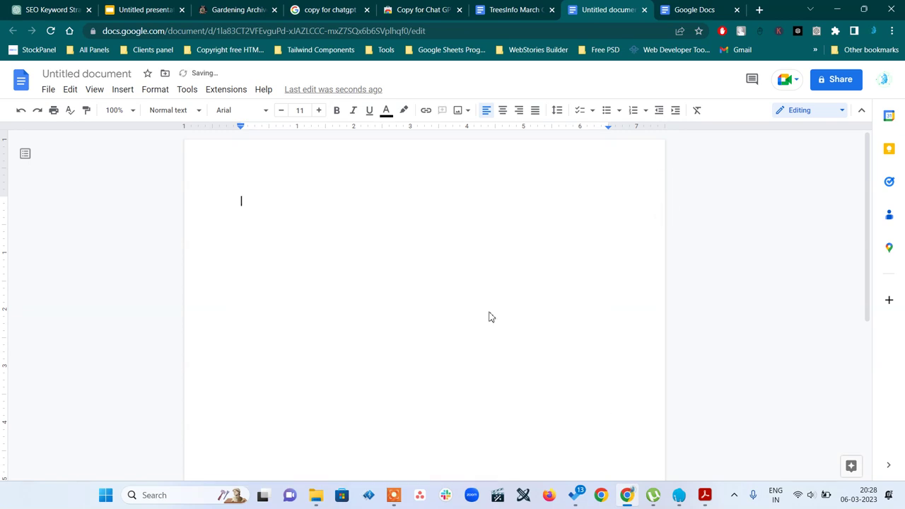
key("ctrl+v")
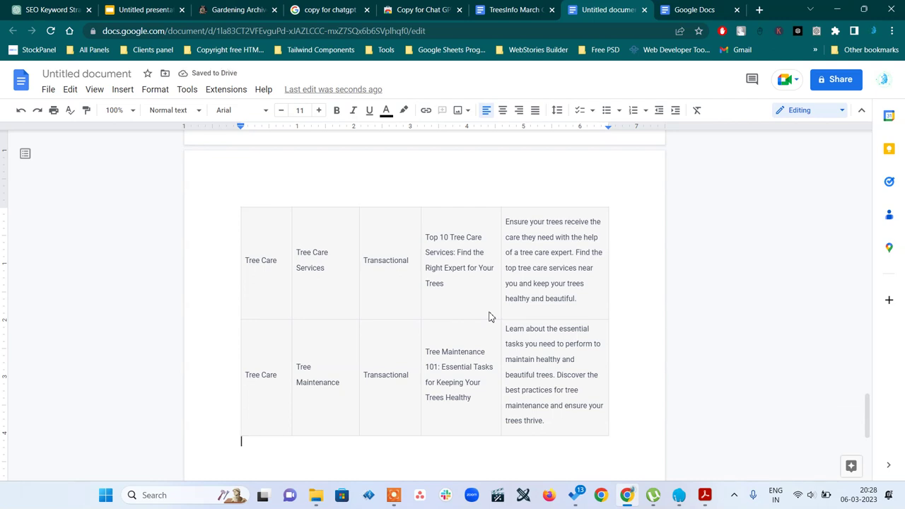
scroll(490, 316, "up", 12)
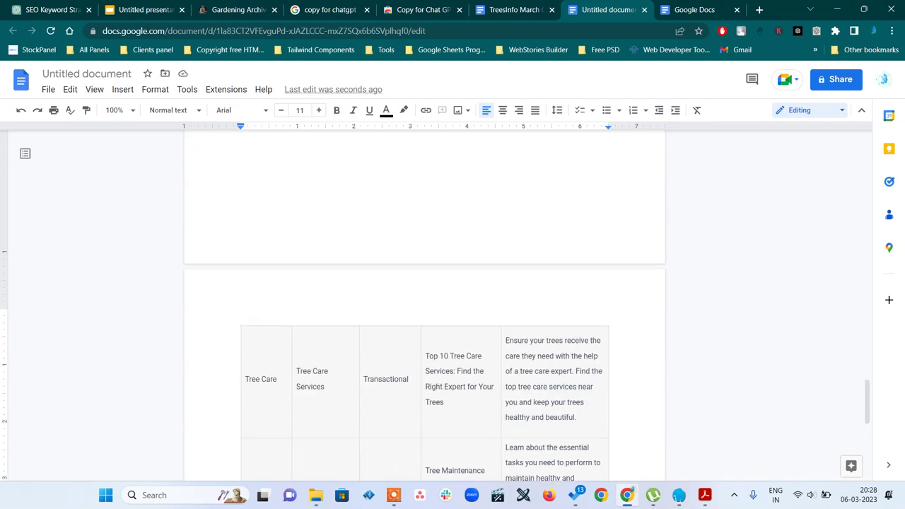
scroll(425, 306, "up", 10)
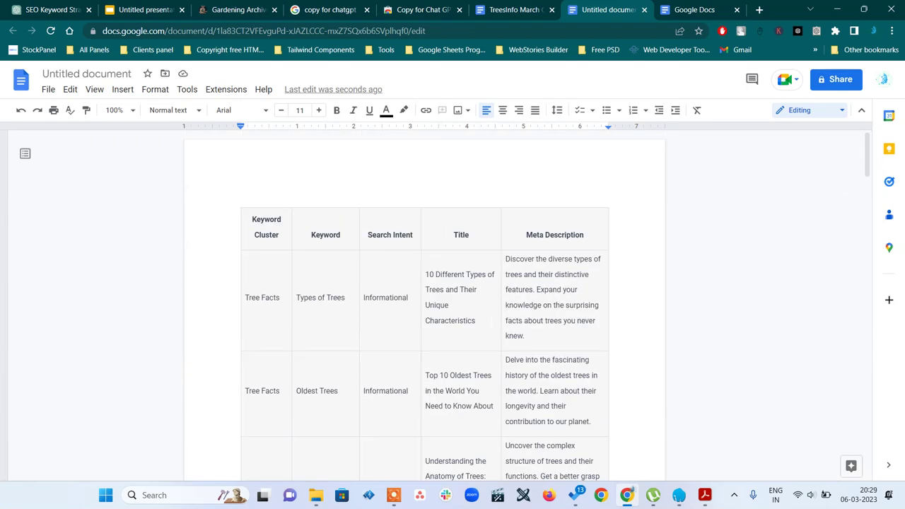
Delete the "Types of Trees" and "Oldest Trees" rows from the keyword table.
left_click(253, 290)
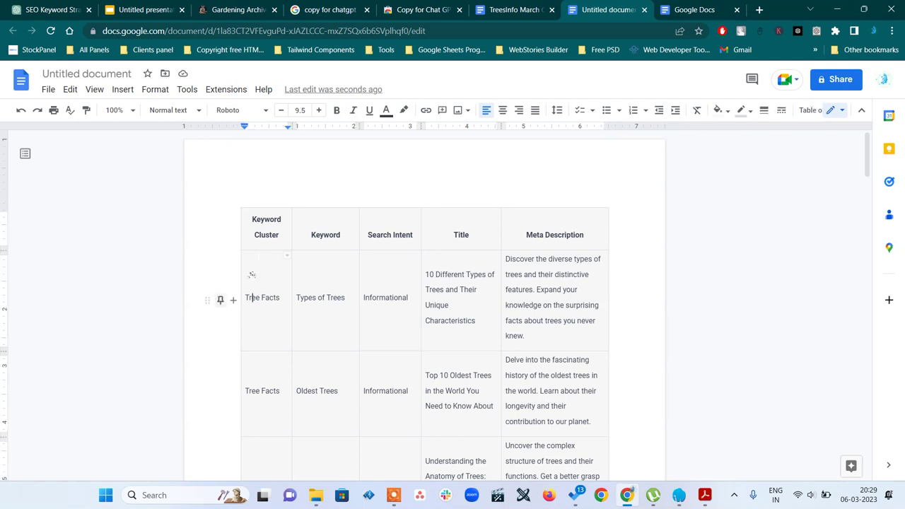
right_click(263, 273)
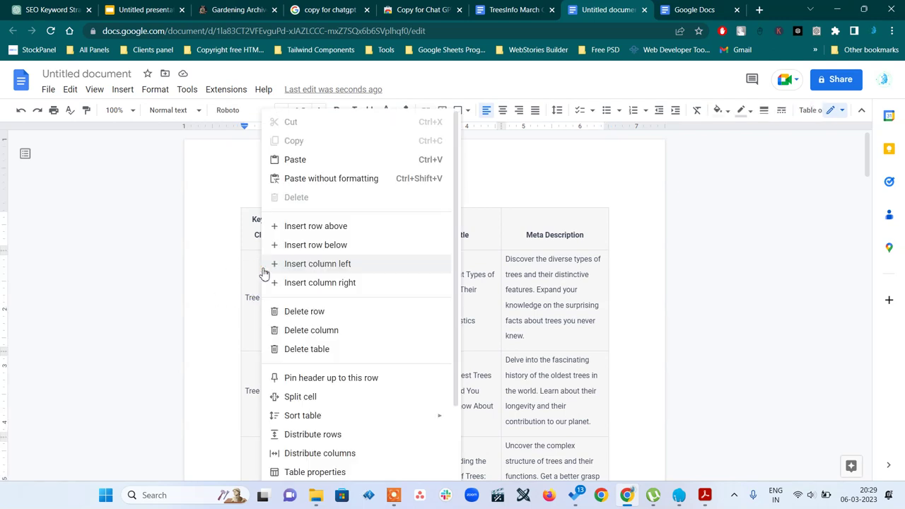
left_click(336, 313)
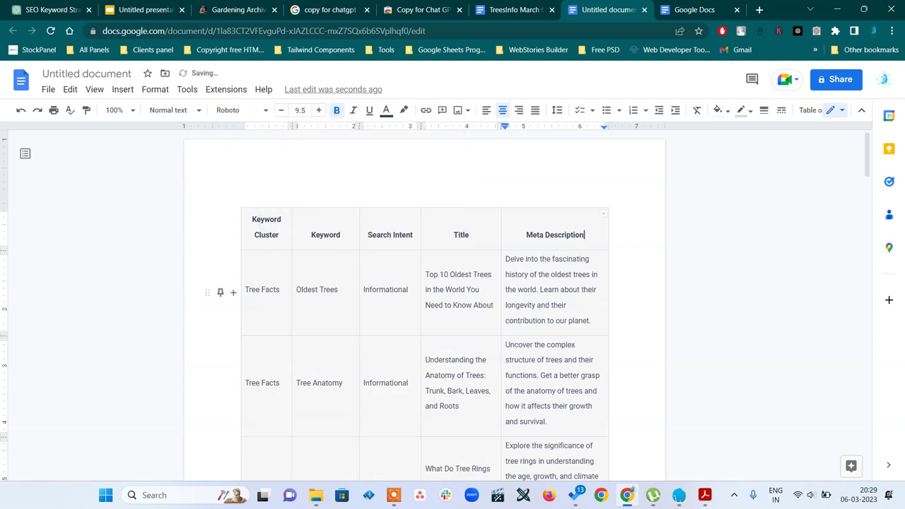
right_click(271, 318)
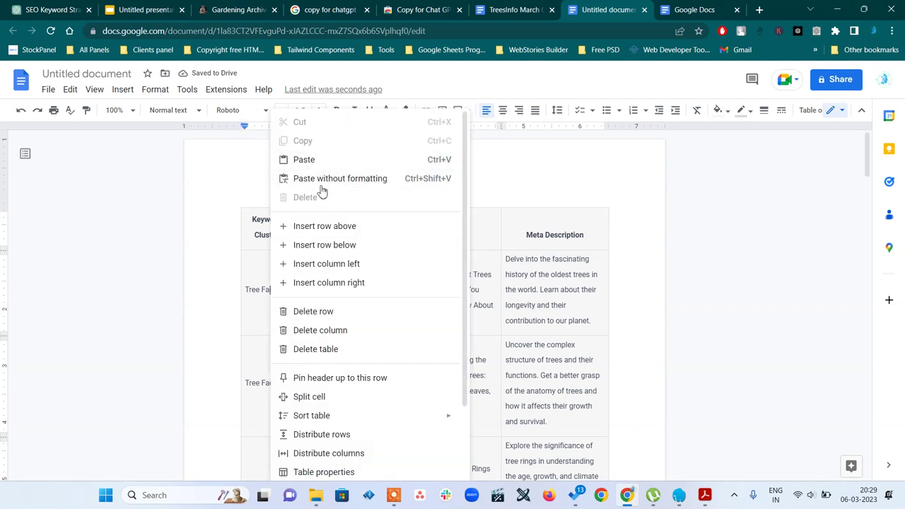
left_click(341, 314)
Review the remaining table rows, checking the search intent and titles of the Tree Care keywords from Tree Maintenance back to Tree Planting.
scroll(640, 386, "down", 15)
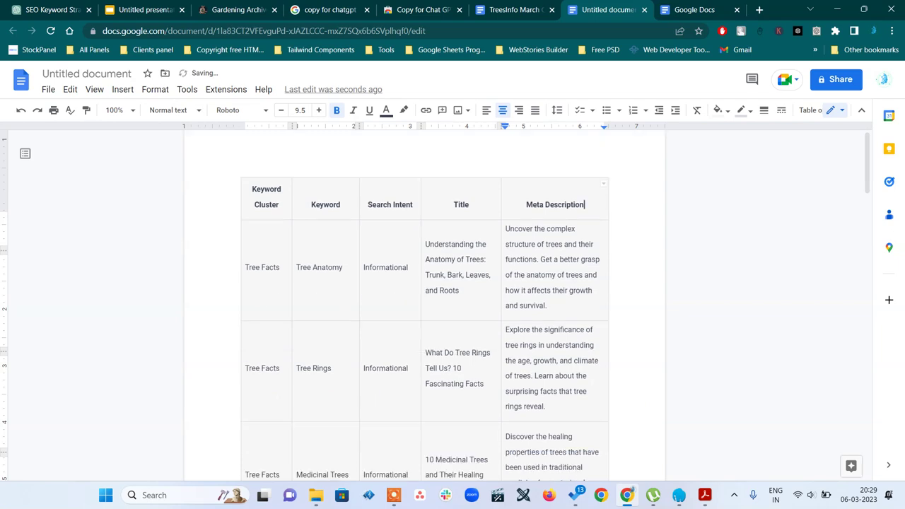
scroll(424, 304, "down", 2)
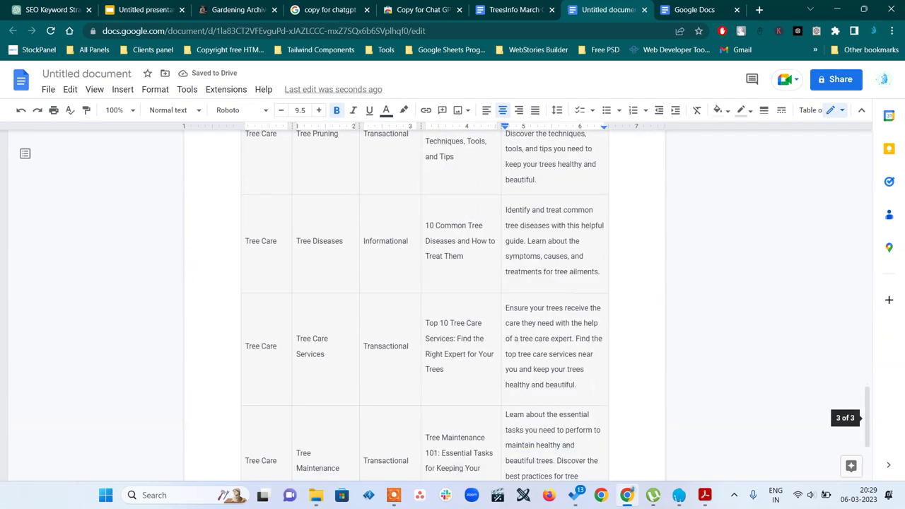
scroll(424, 304, "up", 5)
scroll(424, 304, "down", 4)
scroll(424, 304, "down", 3)
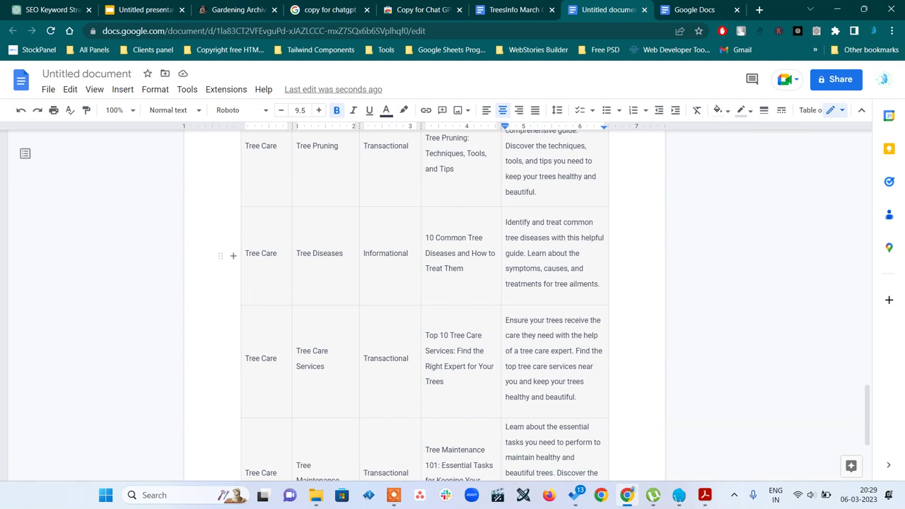
double_click(252, 253)
scroll(424, 304, "down", 3)
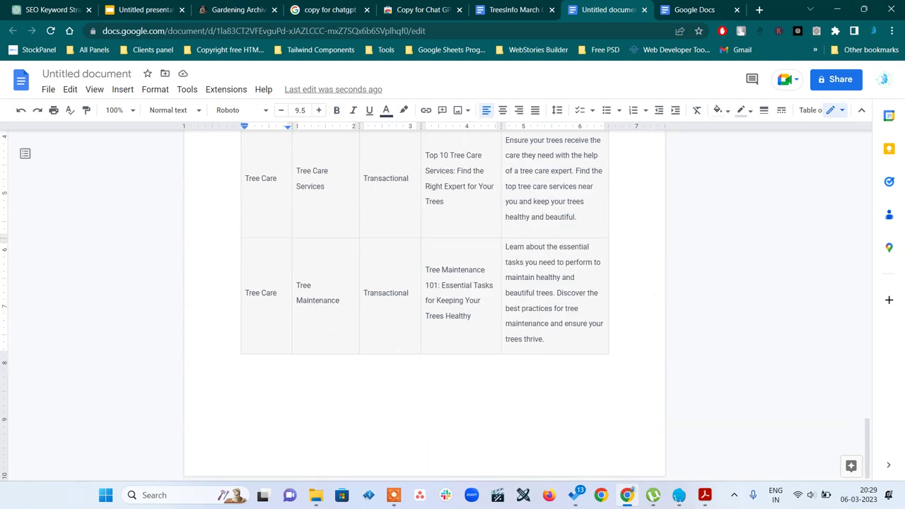
double_click(386, 298)
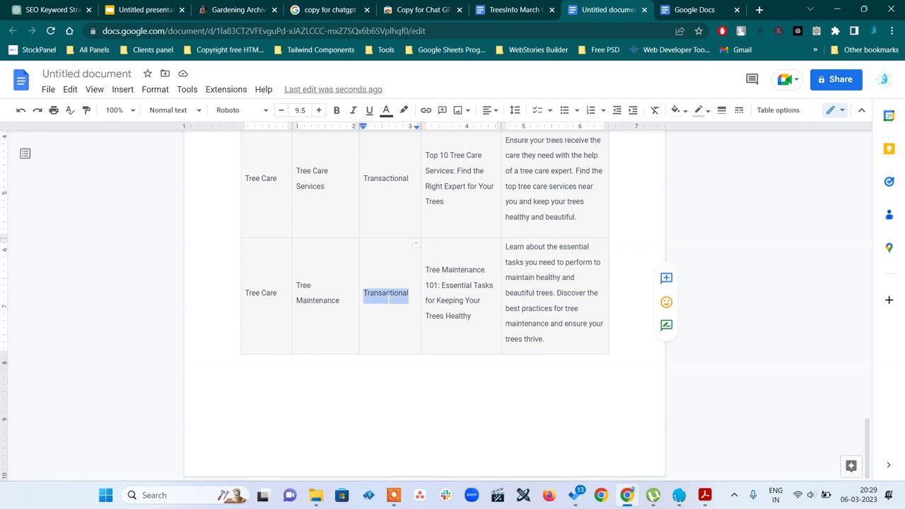
scroll(388, 298, "up", 2)
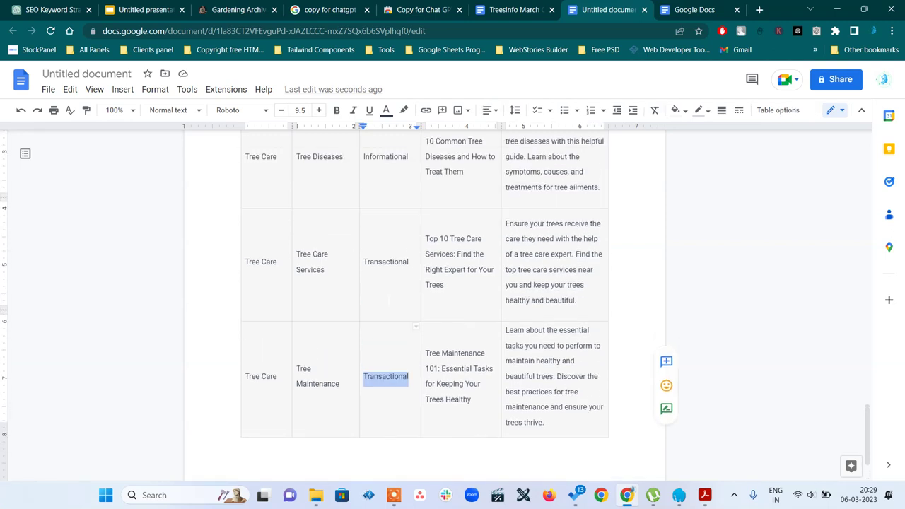
triple_click(470, 269)
scroll(471, 270, "up", 2)
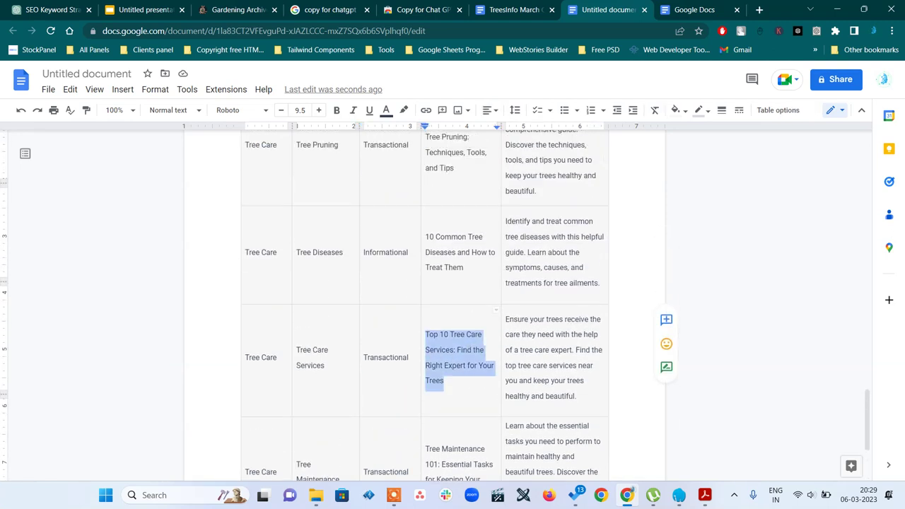
scroll(424, 306, "up", 3)
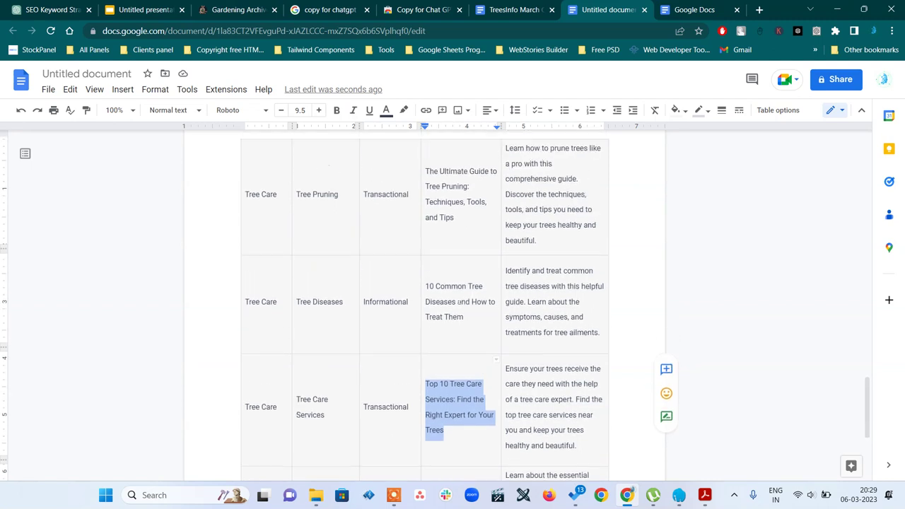
scroll(424, 304, "up", 5)
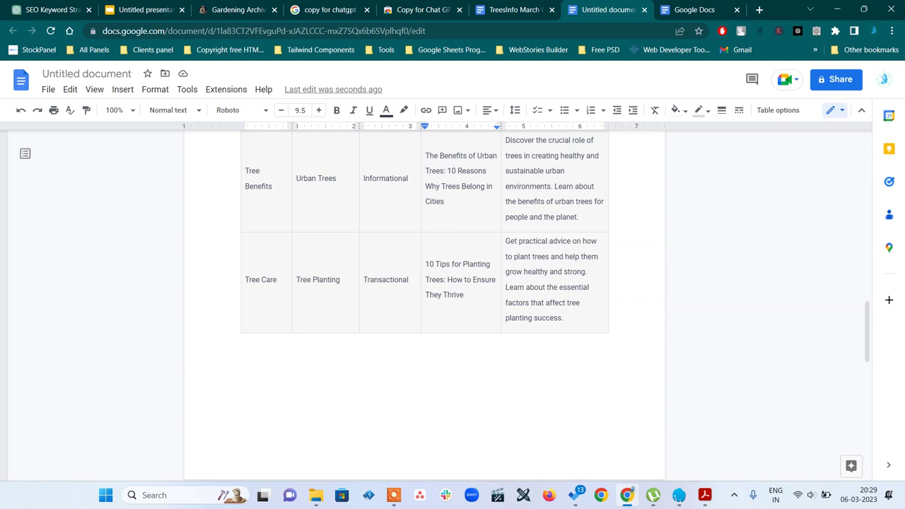
left_click_drag(465, 296, 425, 264)
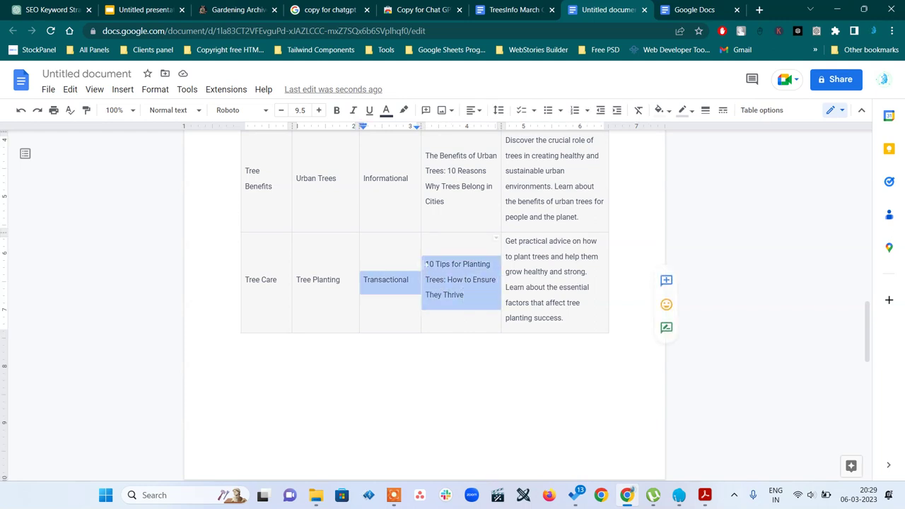
left_click(245, 280)
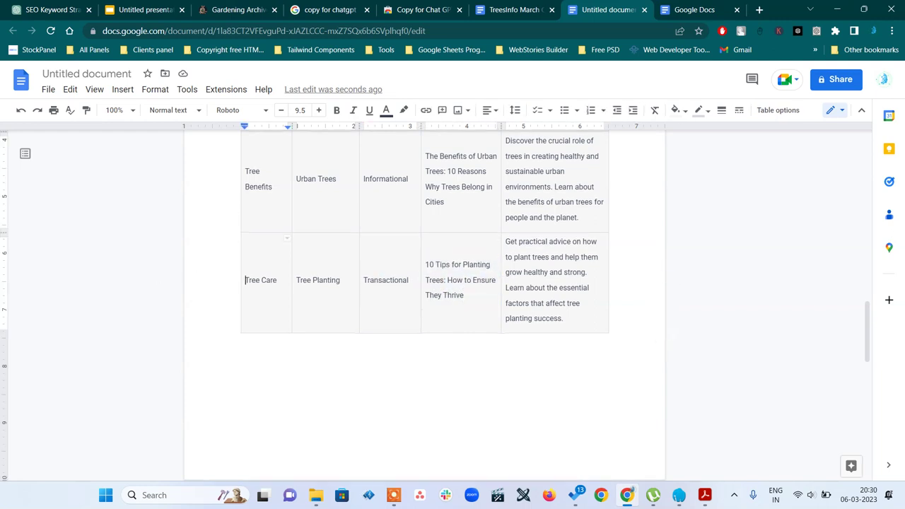
Delete the "Urban Trees", "Tree Pruning" and "Tree Diseases" rows from the keyword table.
scroll(424, 283, "up", 2)
right_click(270, 311)
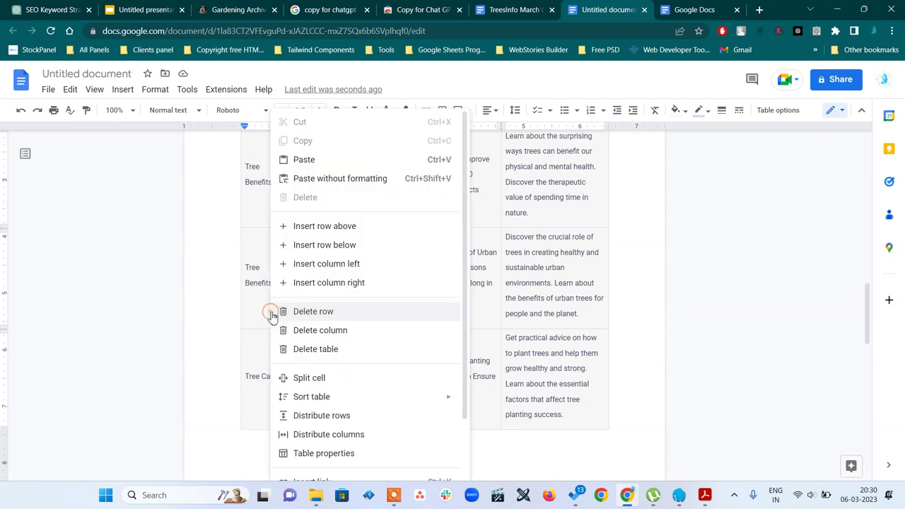
left_click(324, 312)
right_click(263, 262)
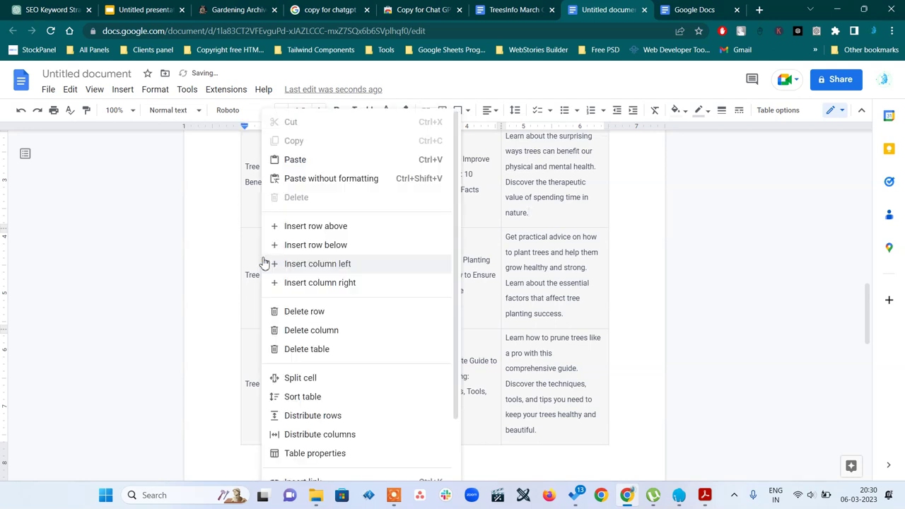
left_click(94, 320)
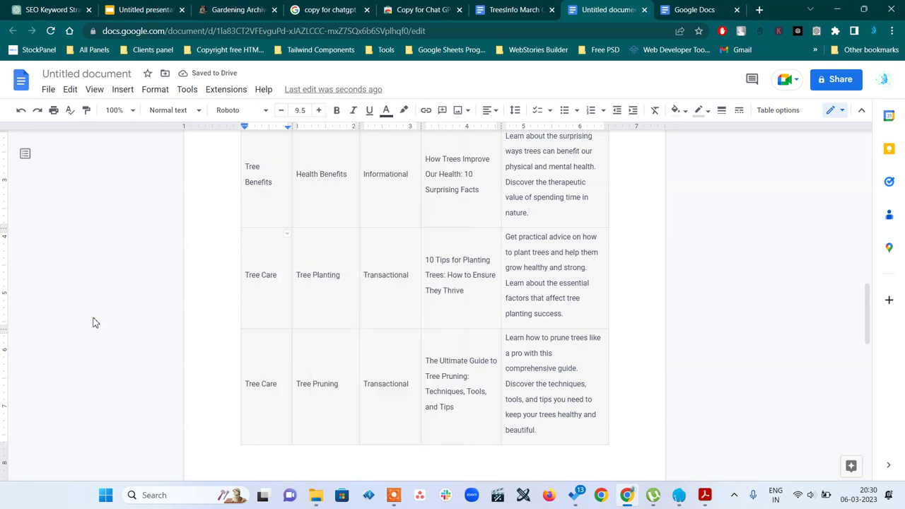
right_click(262, 357)
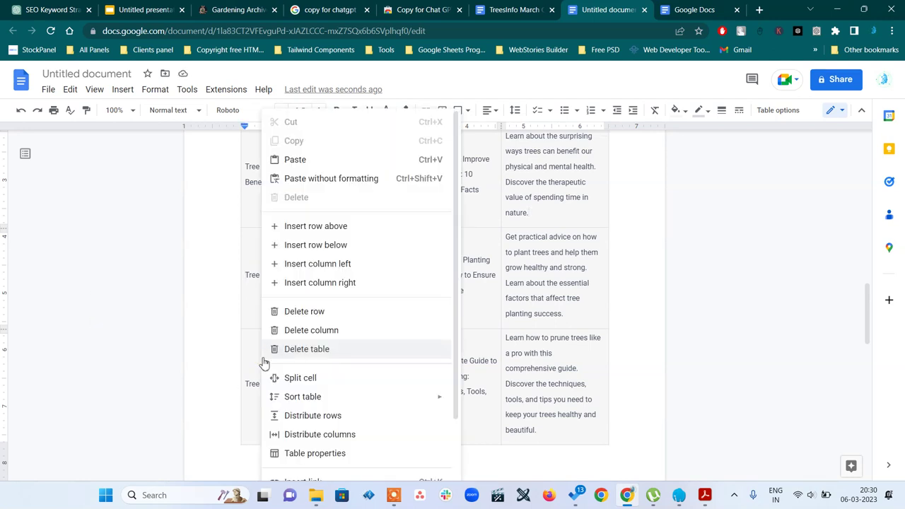
left_click(331, 316)
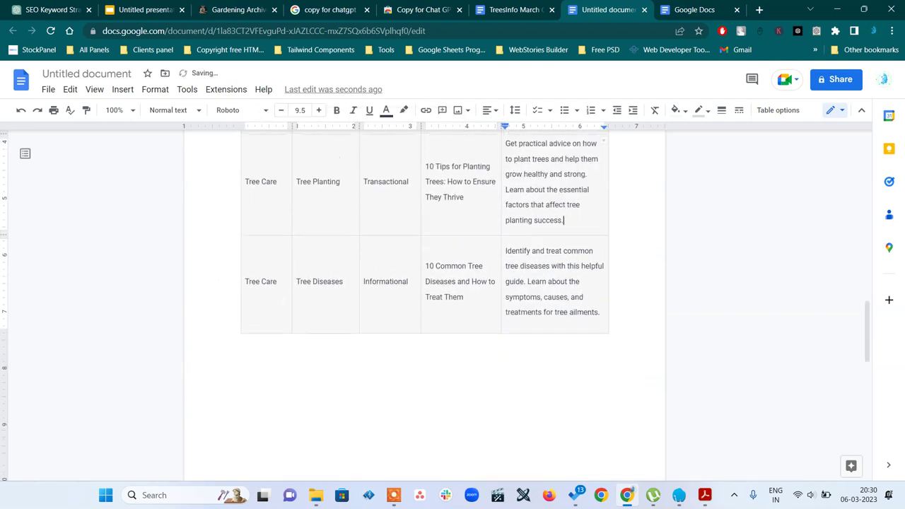
right_click(276, 258)
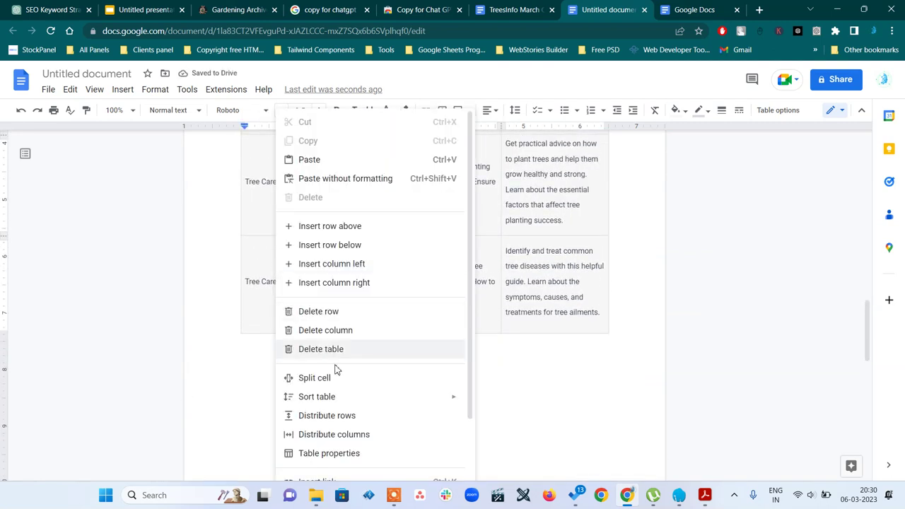
left_click(335, 316)
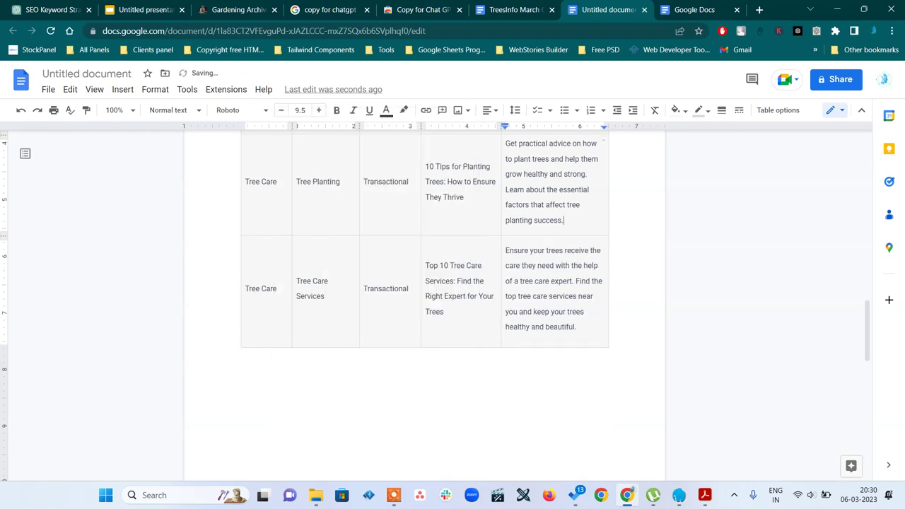
Review the remaining keyword table rows from Tree Anatomy down to Tree Care Services.
scroll(424, 304, "up", 4)
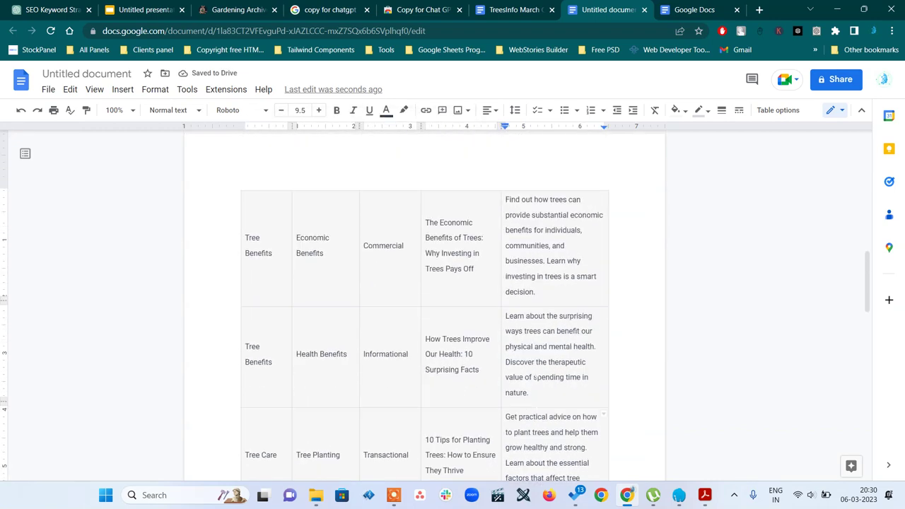
scroll(424, 304, "up", 8)
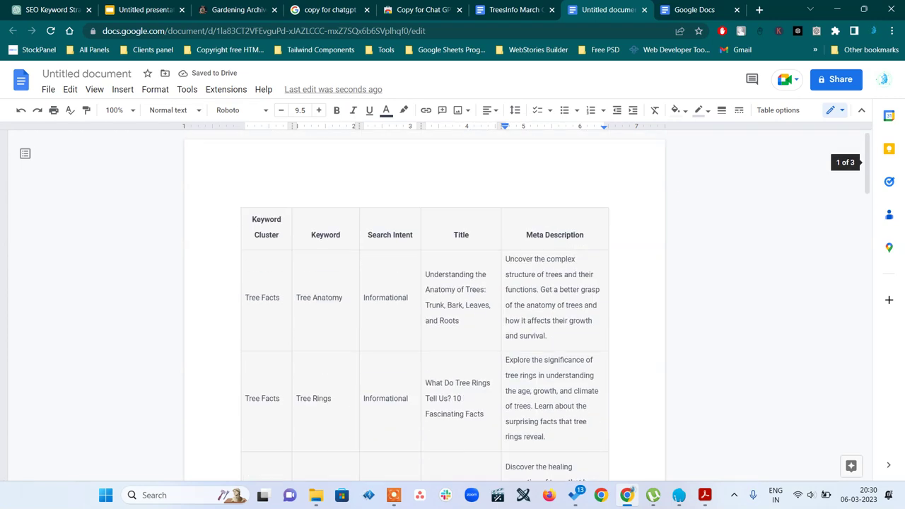
scroll(424, 304, "down", 9)
scroll(424, 304, "down", 5)
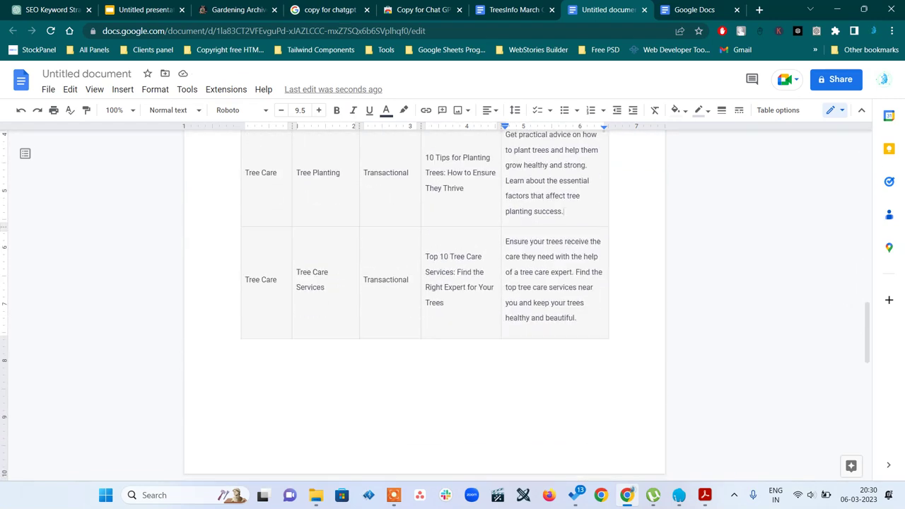
left_click(389, 280)
left_click(275, 277)
Add blank space below the keyword table and delete its last row, "Tree Maintenance".
key("ctrl+End")
scroll(424, 283, "down", 3)
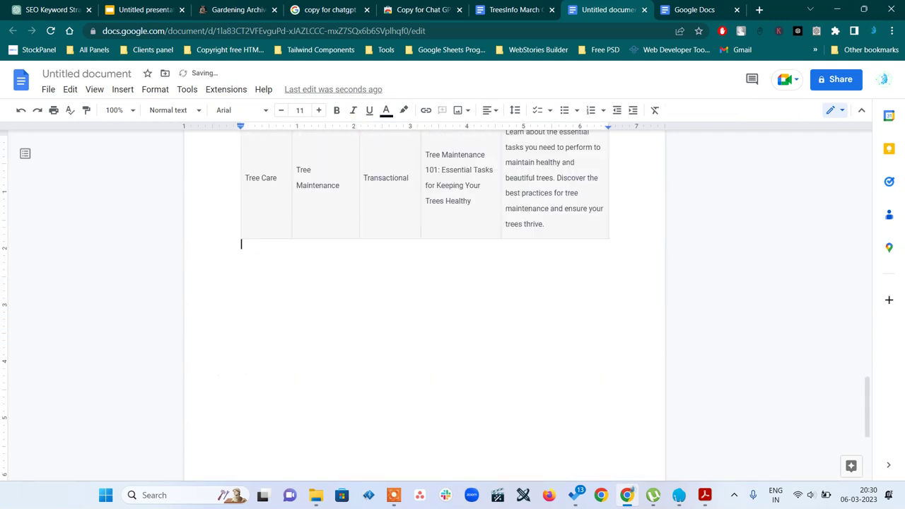
scroll(424, 282, "down", 1)
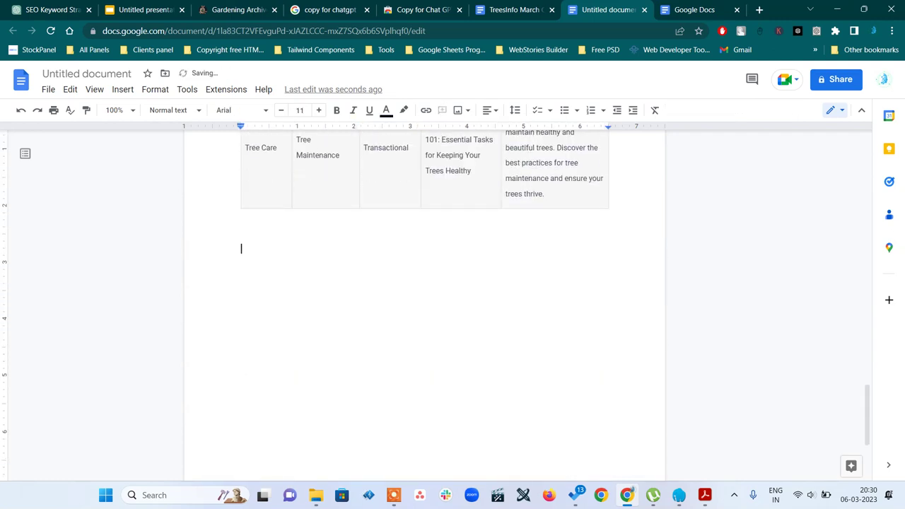
scroll(424, 283, "up", 4)
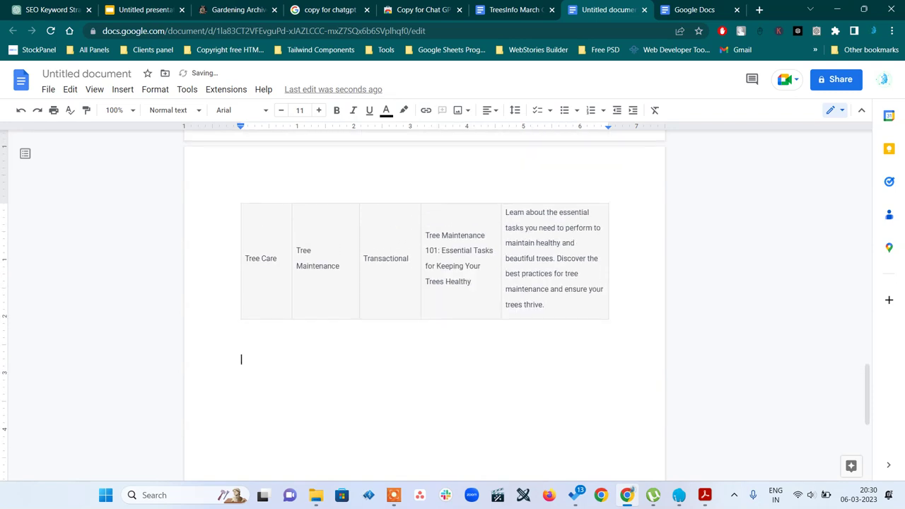
scroll(424, 283, "up", 7)
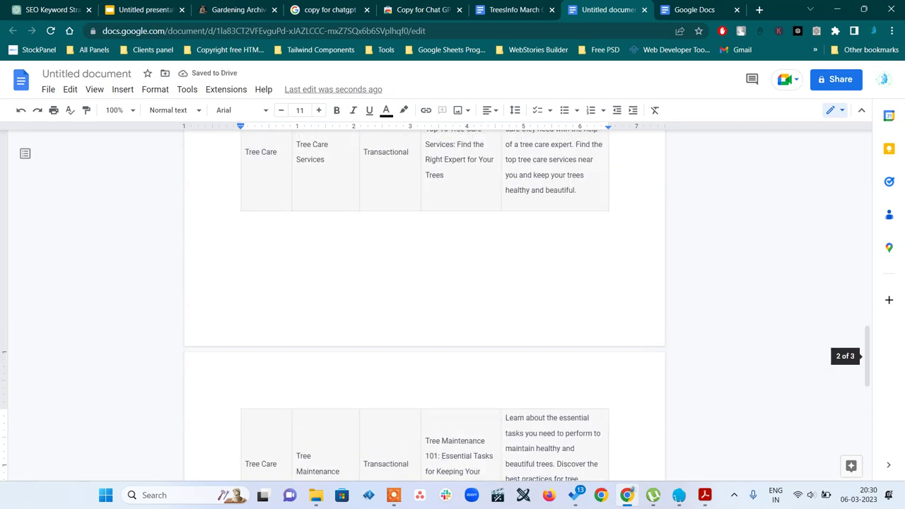
scroll(424, 304, "down", 3)
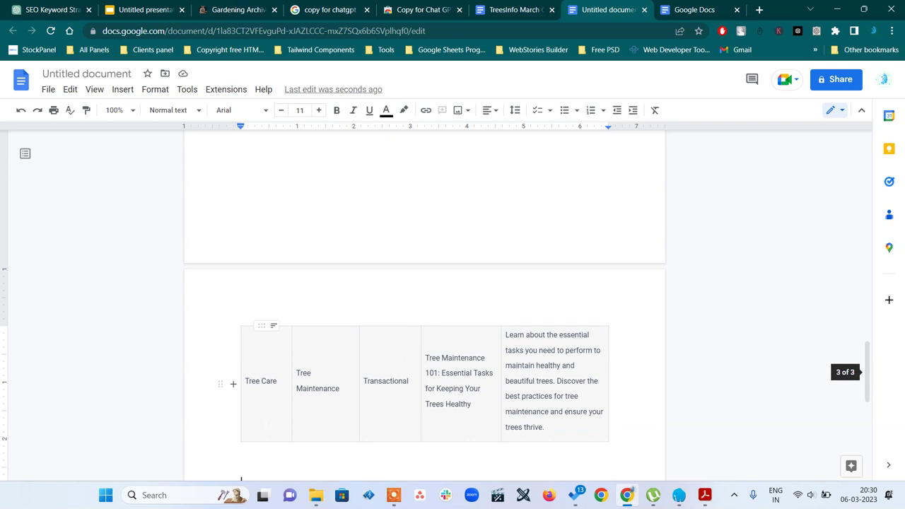
right_click(265, 422)
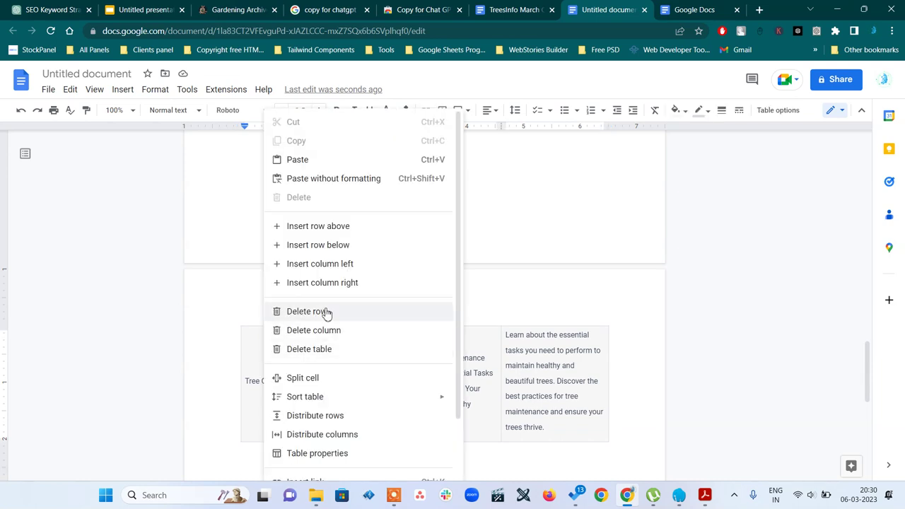
left_click(327, 313)
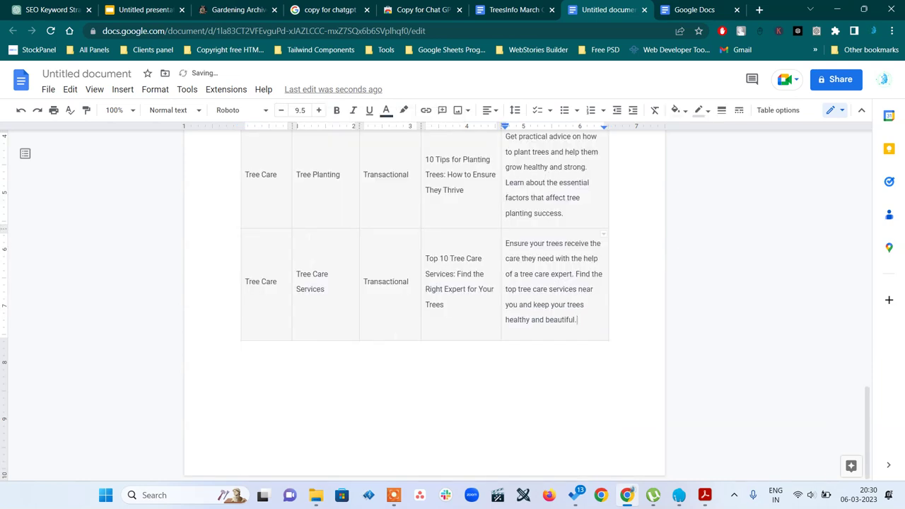
Start a new page below the table and put the title "Top 10 Tree Care Services: Find the Right Expert for Your Trees" on it.
left_click(241, 380)
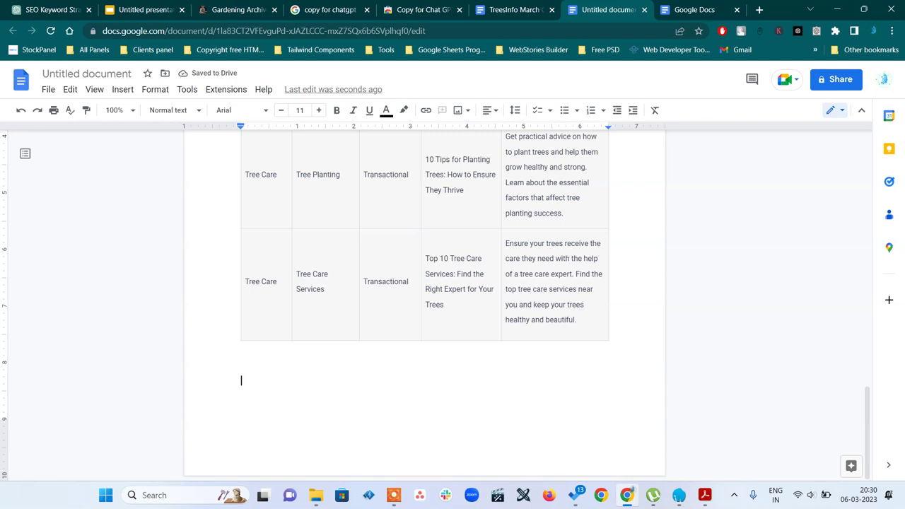
key("ctrl+Return")
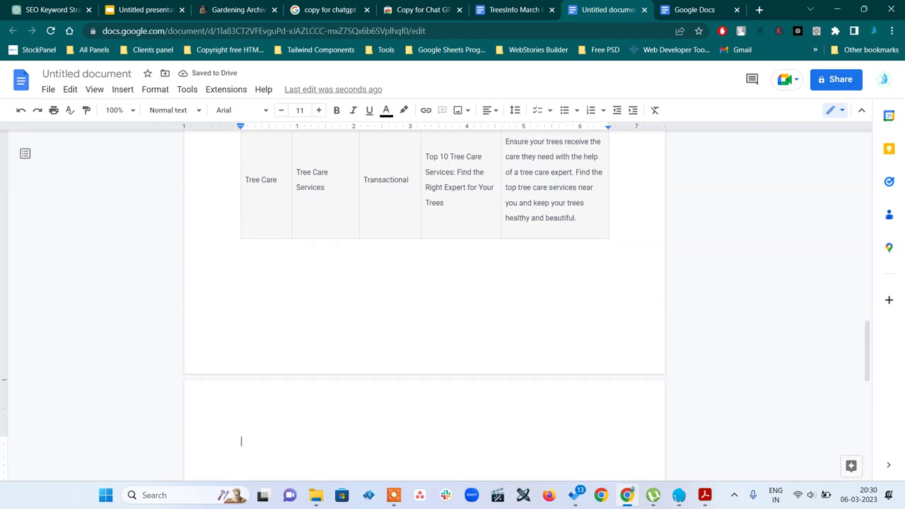
triple_click(456, 180)
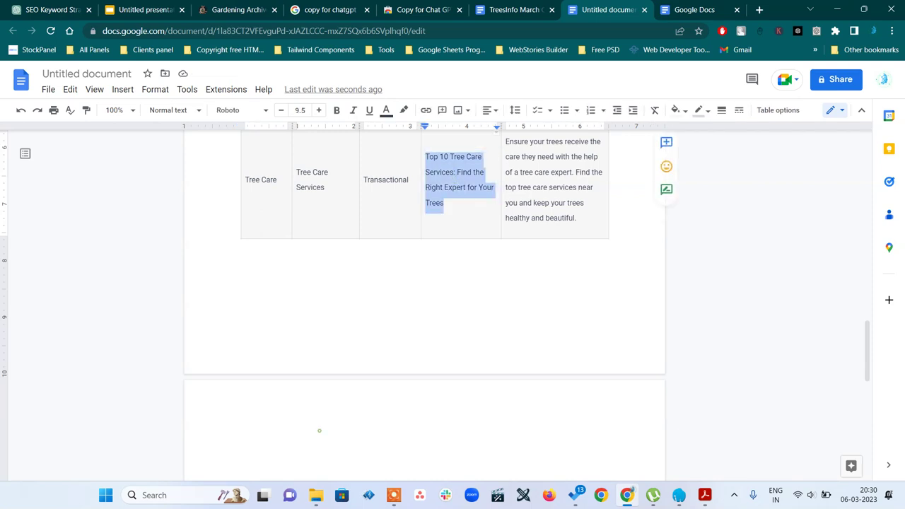
left_click(318, 430)
type("Top 10 Tree Care Services: Find the Right Expert for Your Trees")
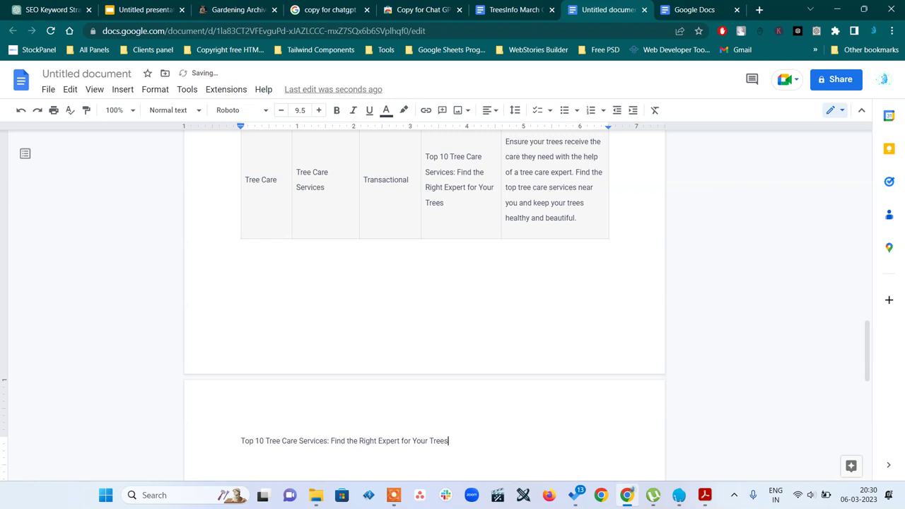
Centre the article title on the new page.
triple_click(349, 440)
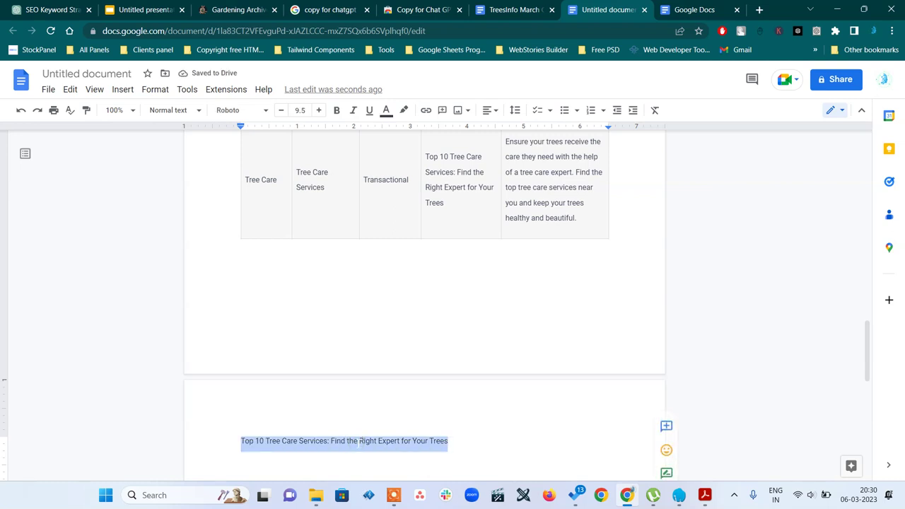
left_click(488, 110)
left_click(459, 133)
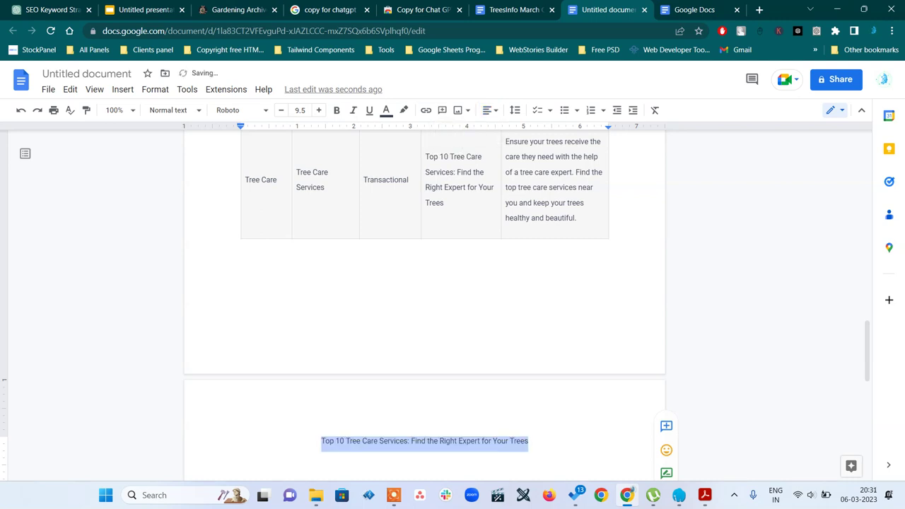
left_click(564, 423)
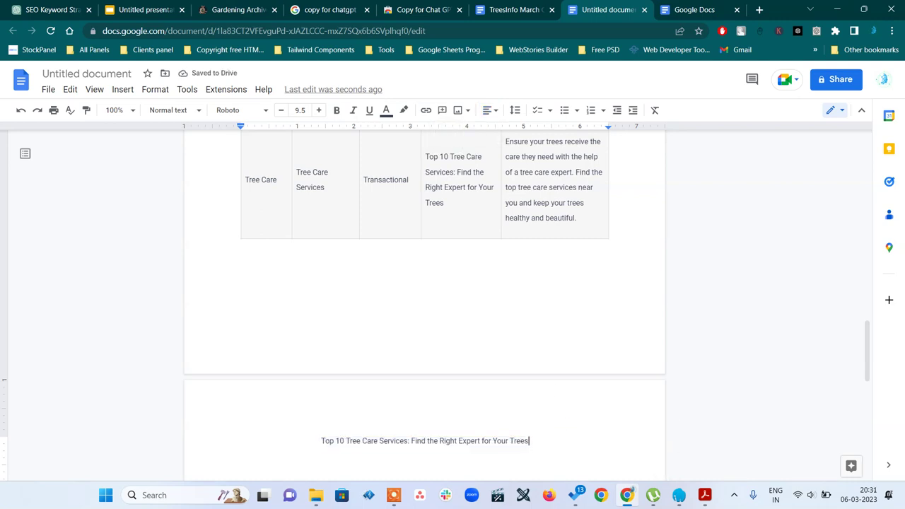
Select the full meta description text in the "Tree Care Services" row.
scroll(424, 282, "down", 1)
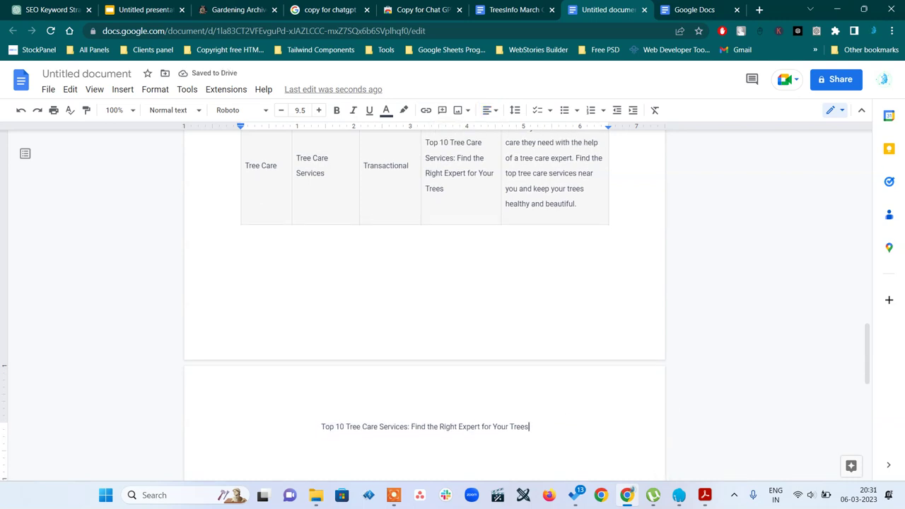
scroll(435, 304, "up", 2)
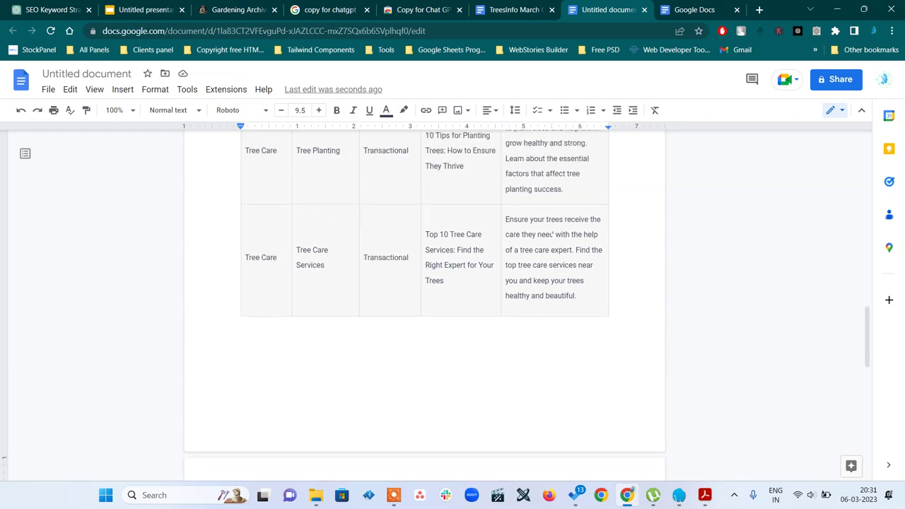
triple_click(546, 266)
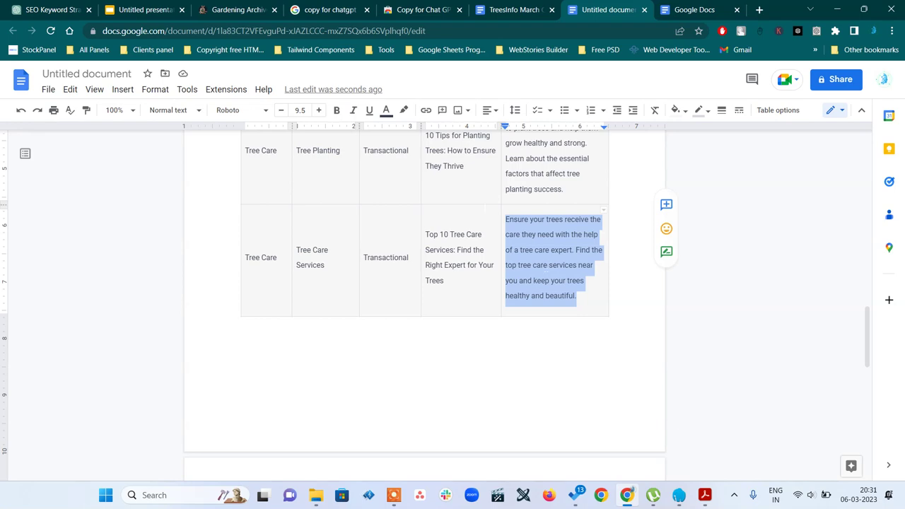
Replace the Gardening category page with the treesinfo.link WordPress admin login and log in with the saved credentials.
left_click(216, 8)
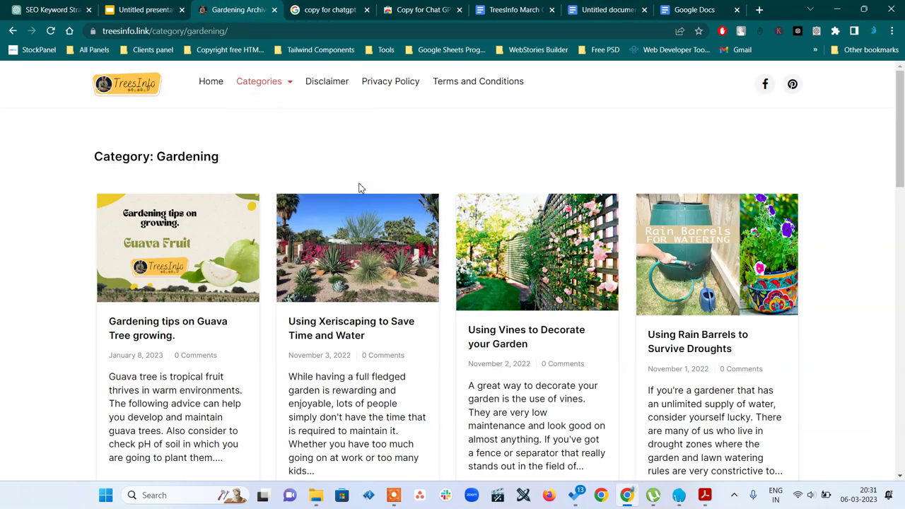
left_click(255, 31)
left_click(255, 31)
key("BackSpace")
key("BackSpace")
key("BackSpace")
key("BackSpace")
key("BackSpace")
key("BackSpace")
key("BackSpace")
key("BackSpace")
key("BackSpace")
key("BackSpace")
key("BackSpace")
key("BackSpace")
key("BackSpace")
key("BackSpace")
key("BackSpace")
key("BackSpace")
key("BackSpace")
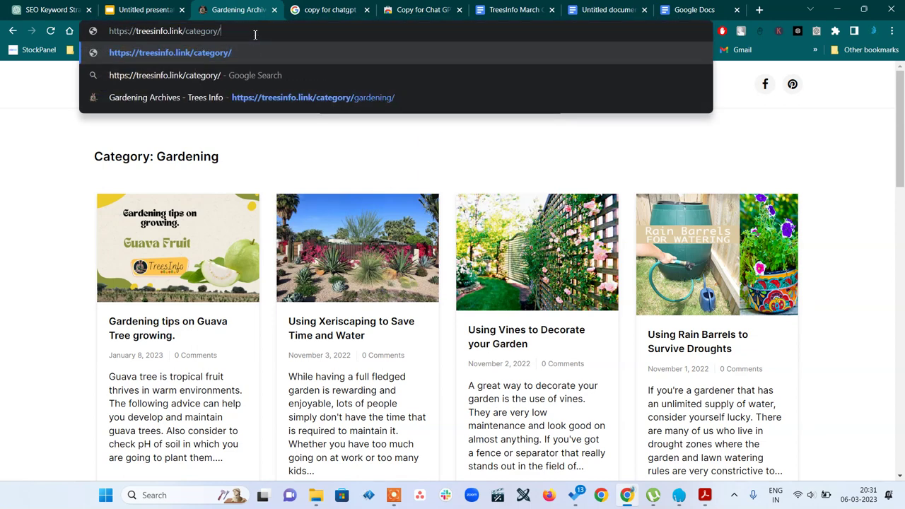
key("BackSpace")
key("BackSpace")
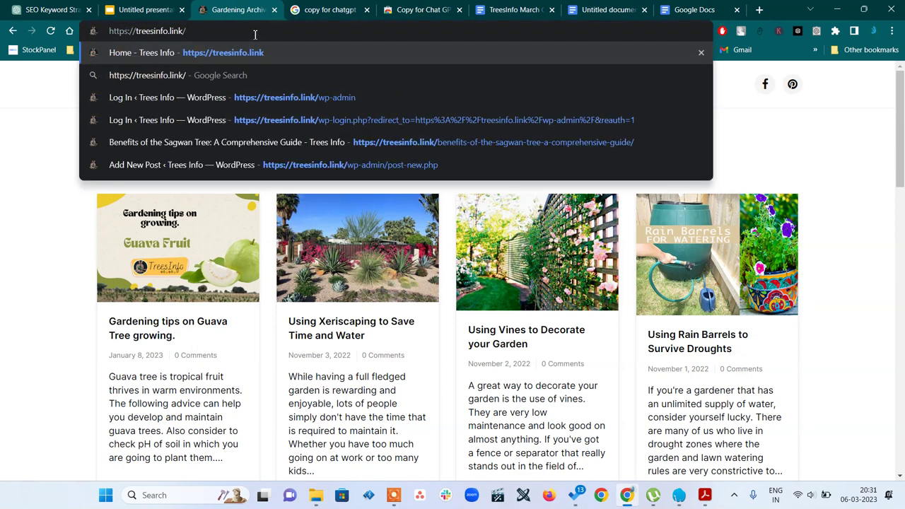
key("Down")
key("Down")
key("Return")
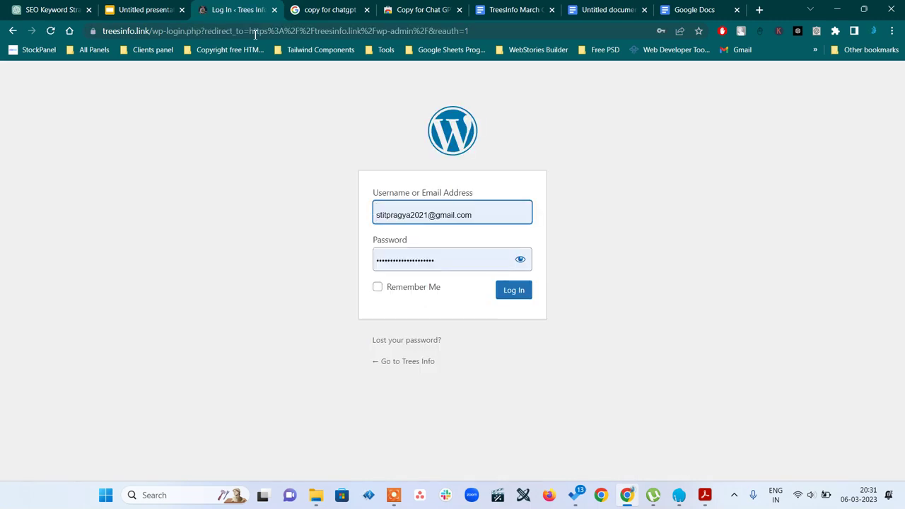
key("Return")
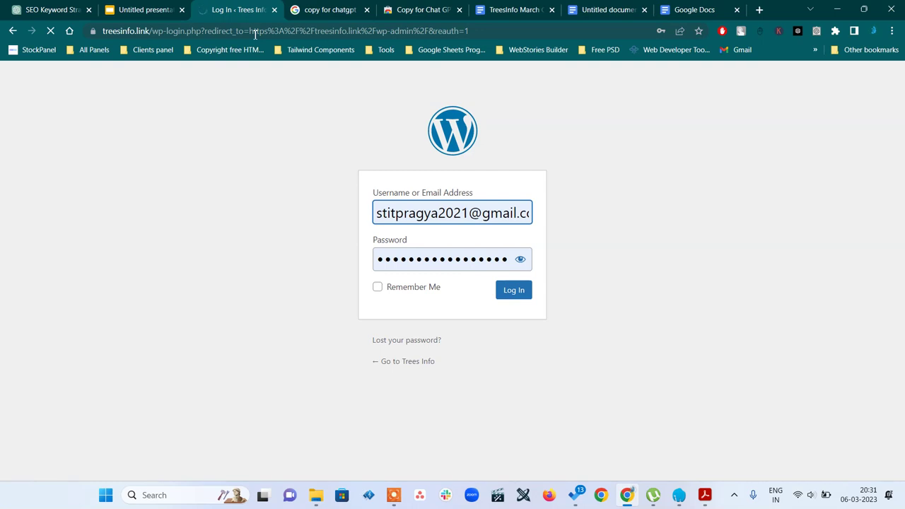
Open quillbot.com in place of the "copy for chatgpt" search results.
left_click(325, 10)
left_click(317, 32)
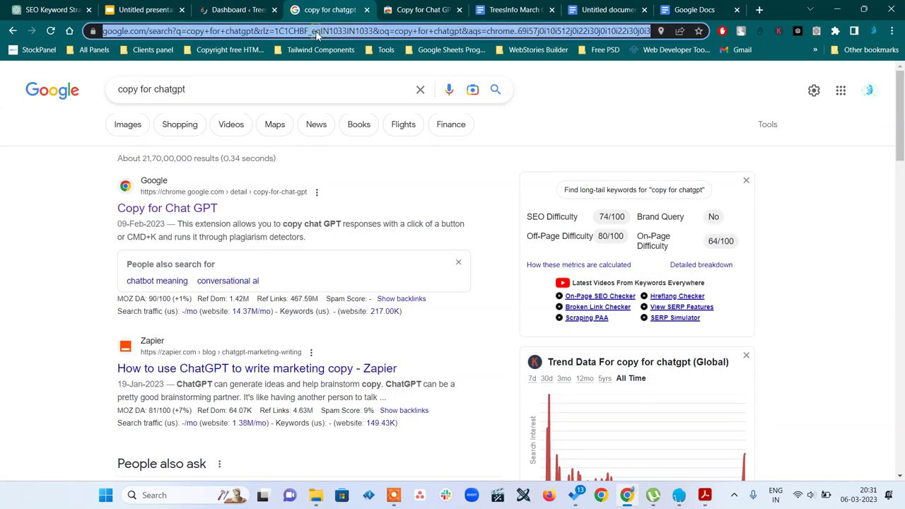
type("quil")
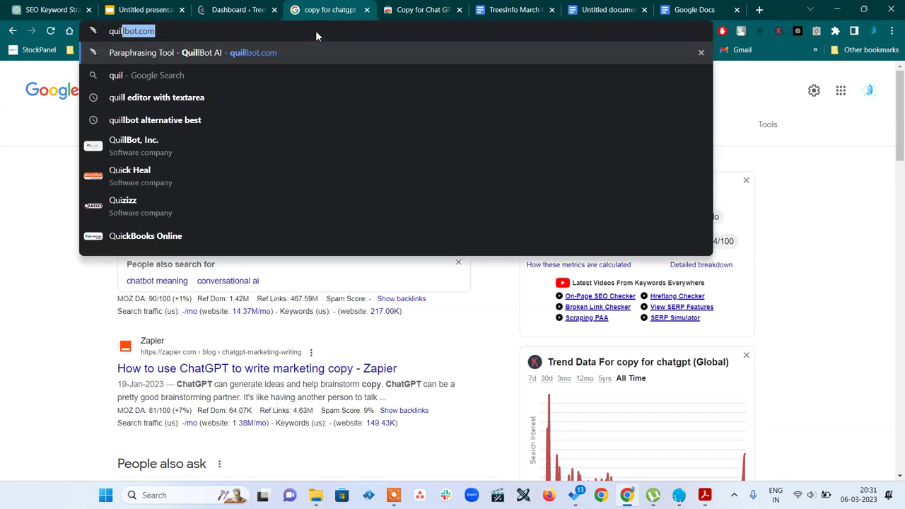
key("Return")
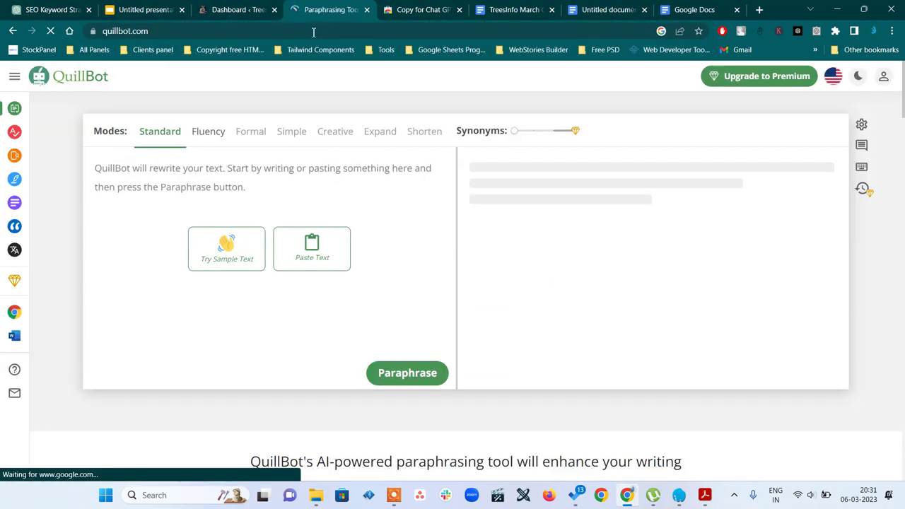
Close the Google Docs search results page and the Copy for ChatGPT extension page.
left_click(610, 7)
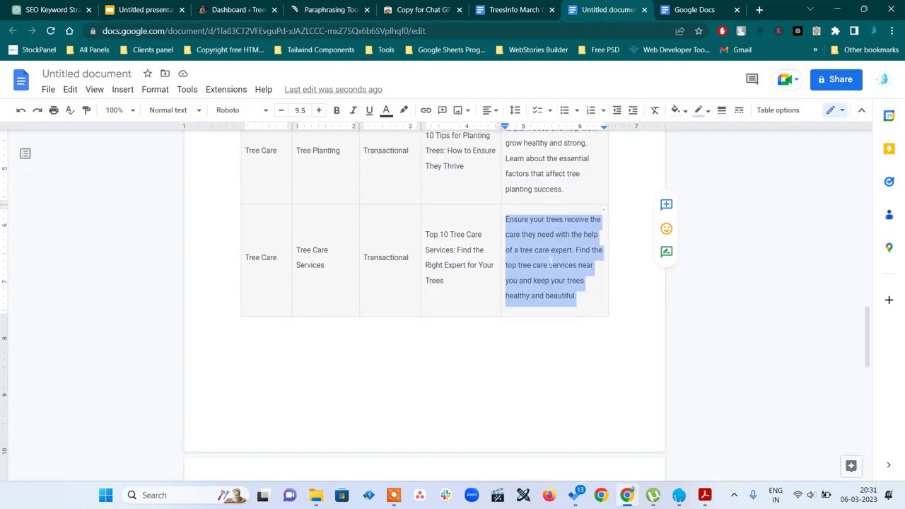
left_click(689, 10)
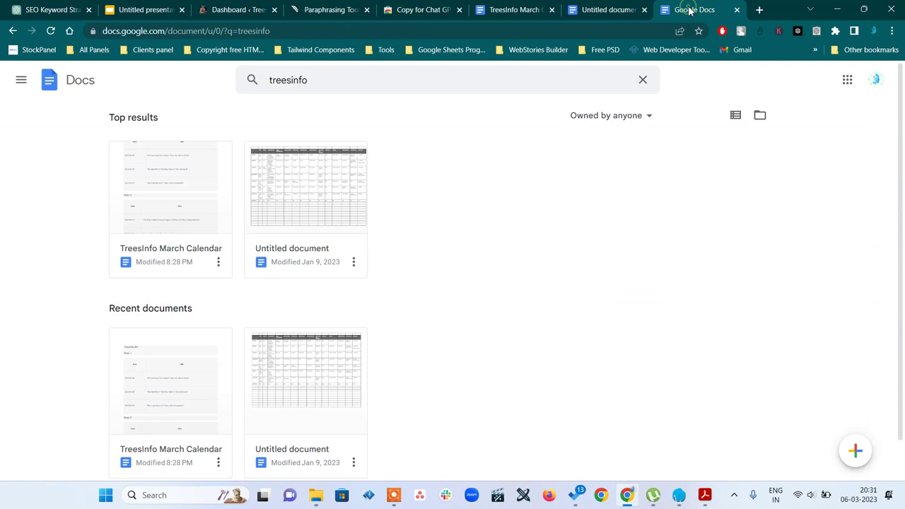
left_click(736, 10)
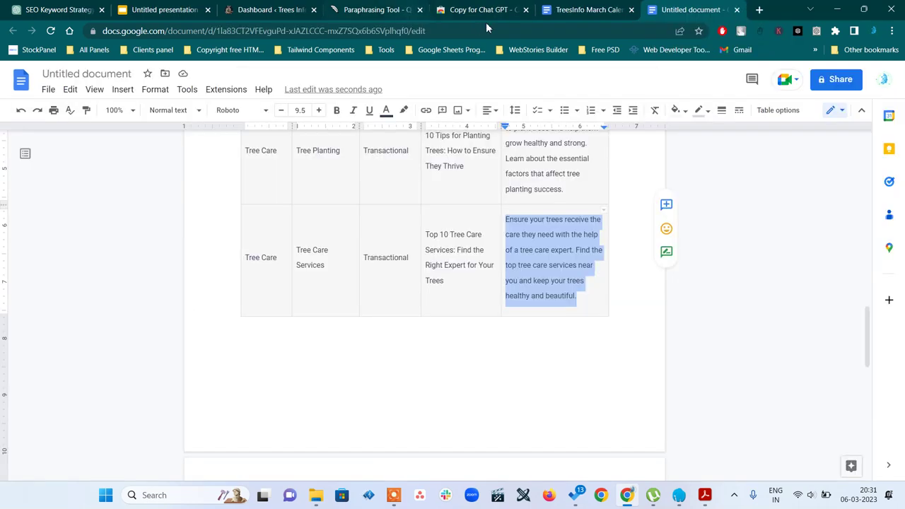
left_click(525, 10)
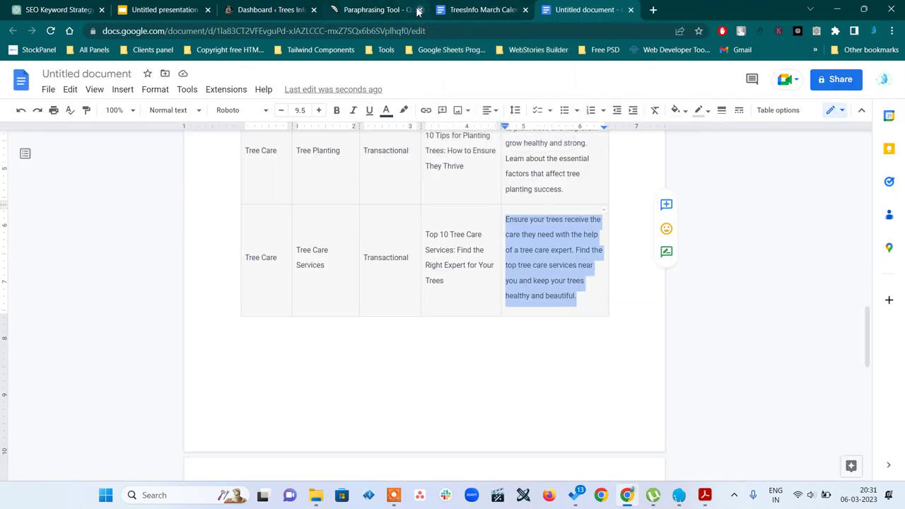
Switch to the Trees Info WordPress dashboard and create a new post.
left_click(274, 9)
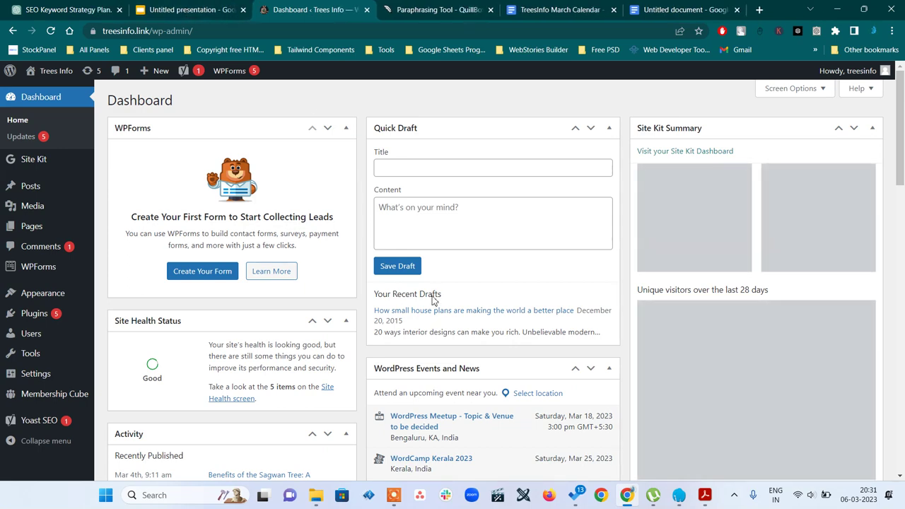
scroll(433, 301, "down", 1)
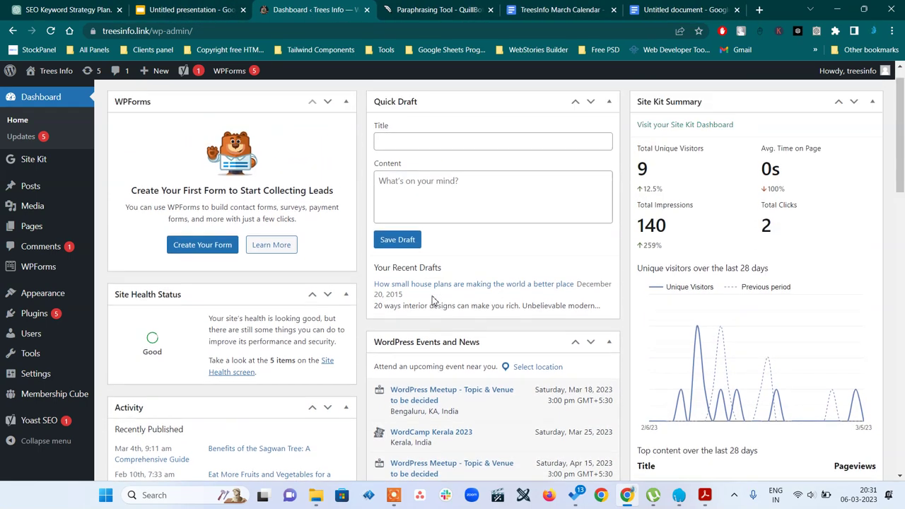
scroll(434, 300, "up", 1)
mouse_move(159, 72)
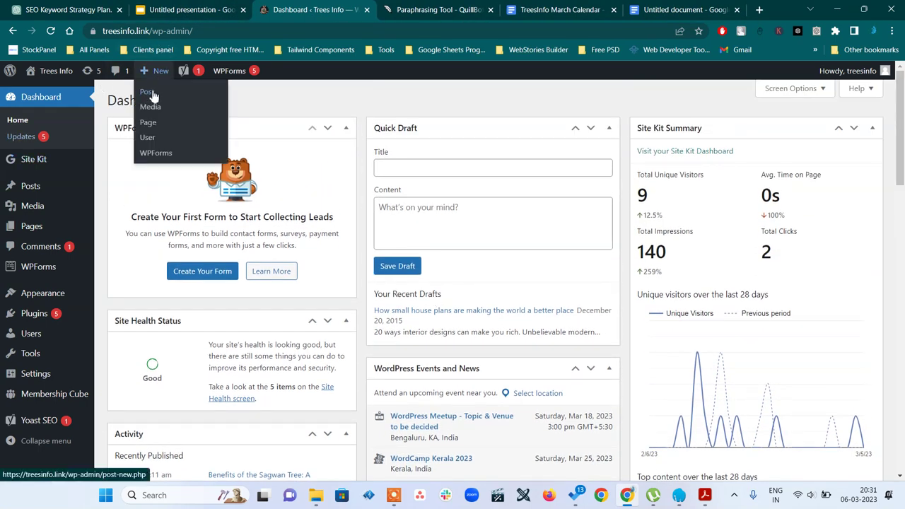
left_click(150, 92)
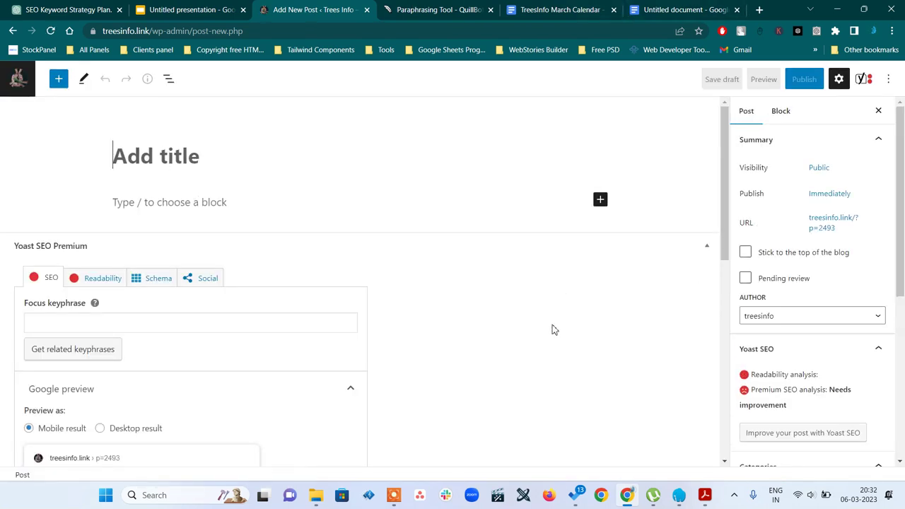
Activate the empty meta description field in the new post's Yoast SEO settings.
scroll(807, 335, "down", 3)
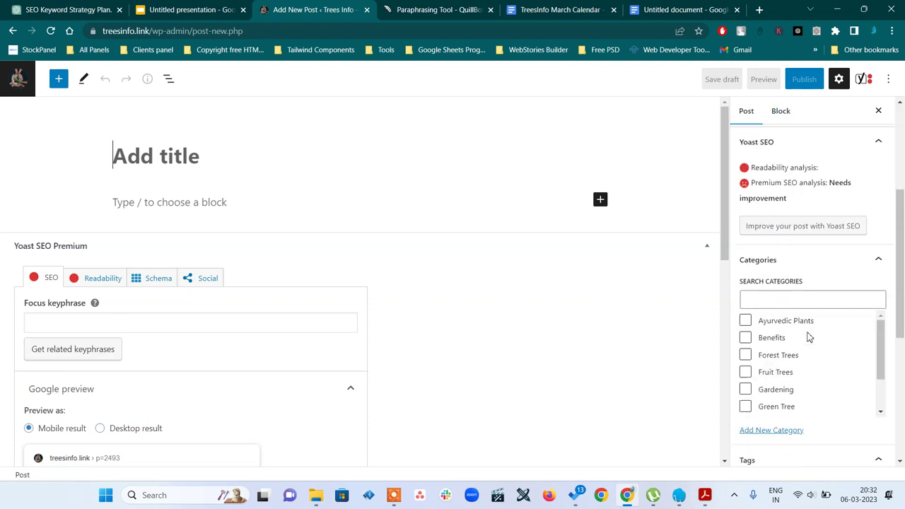
scroll(808, 337, "up", 1)
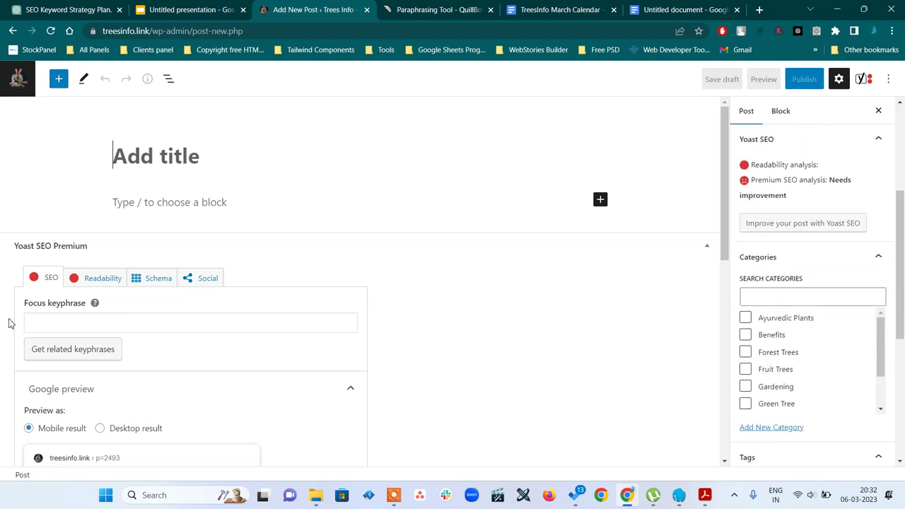
scroll(8, 323, "down", 4)
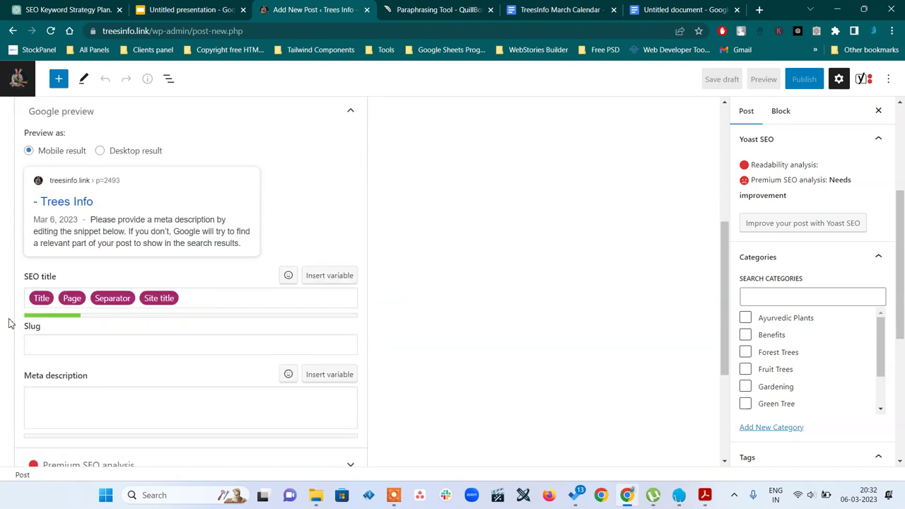
scroll(9, 323, "down", 2)
left_click(114, 297)
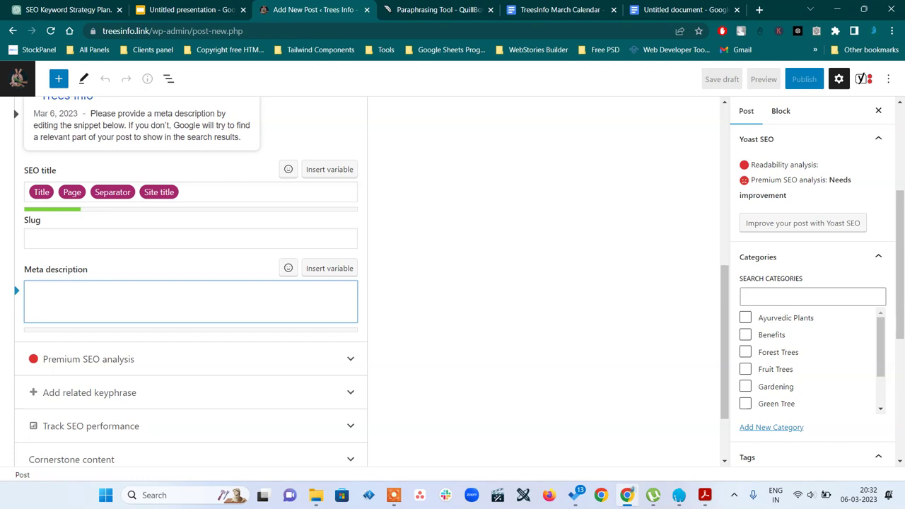
Return to the start of the TreesInfo March Calendar document and close it.
left_click(426, 16)
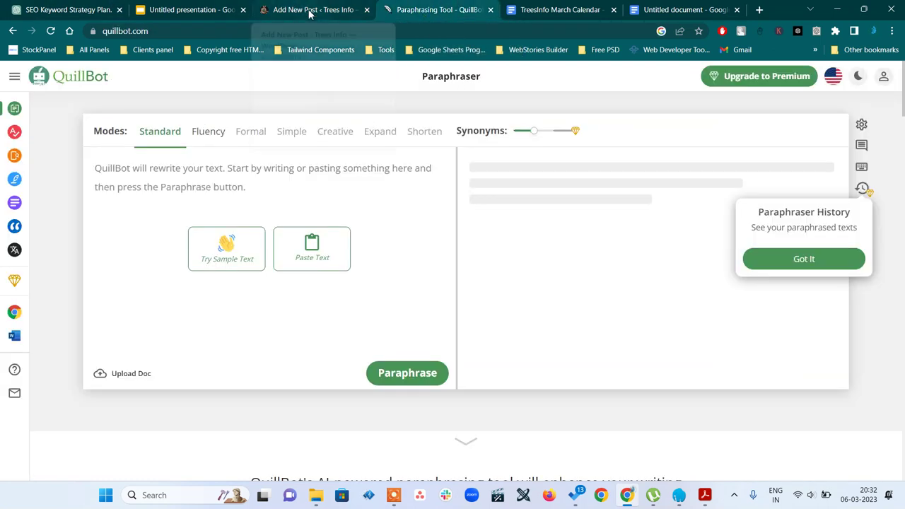
left_click(557, 9)
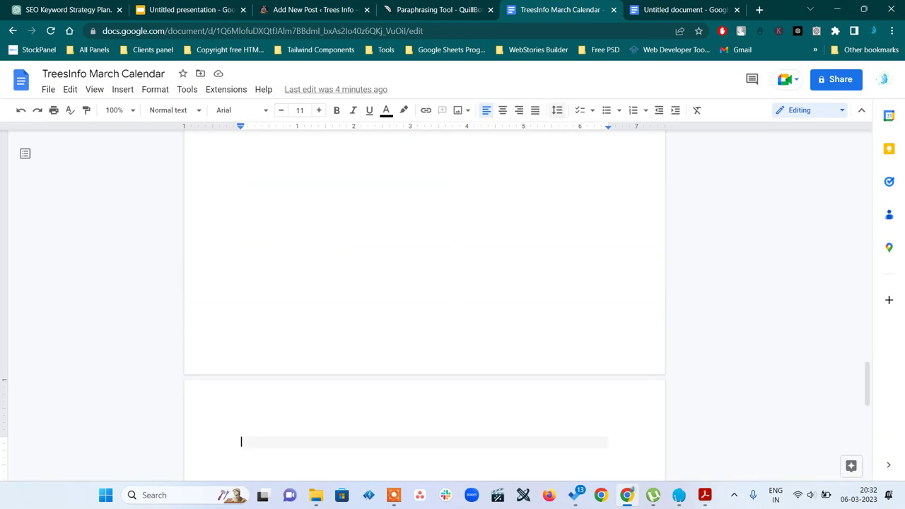
key("ctrl+Home")
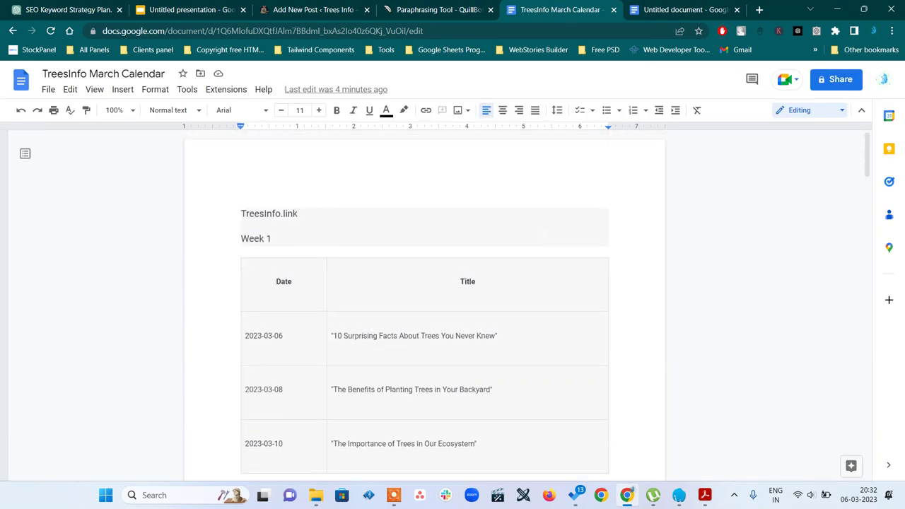
left_click(615, 10)
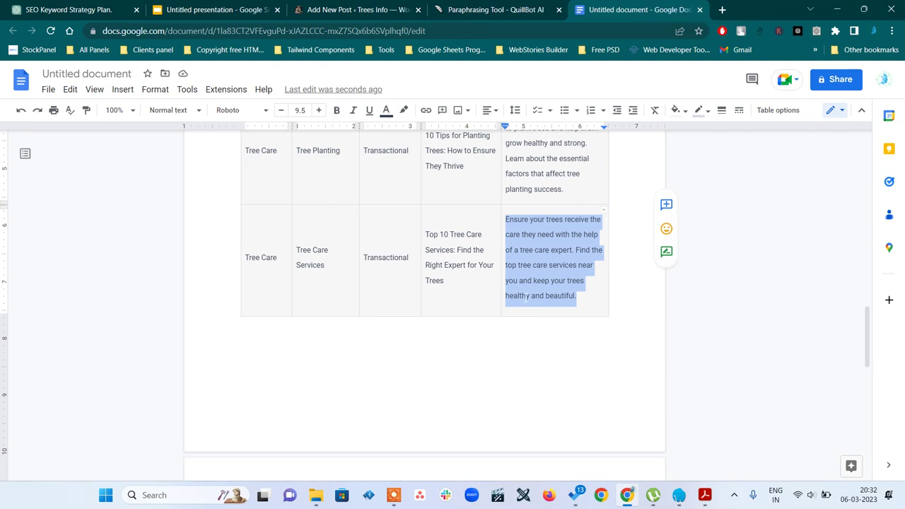
Paste the copied tree care meta description into QuillBot, paraphrase it in Standard mode and copy the output.
left_click(480, 10)
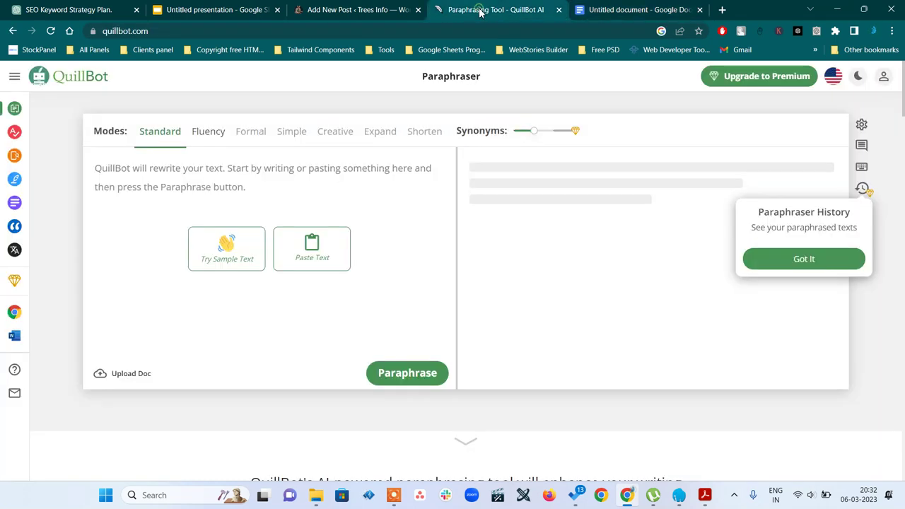
left_click(312, 249)
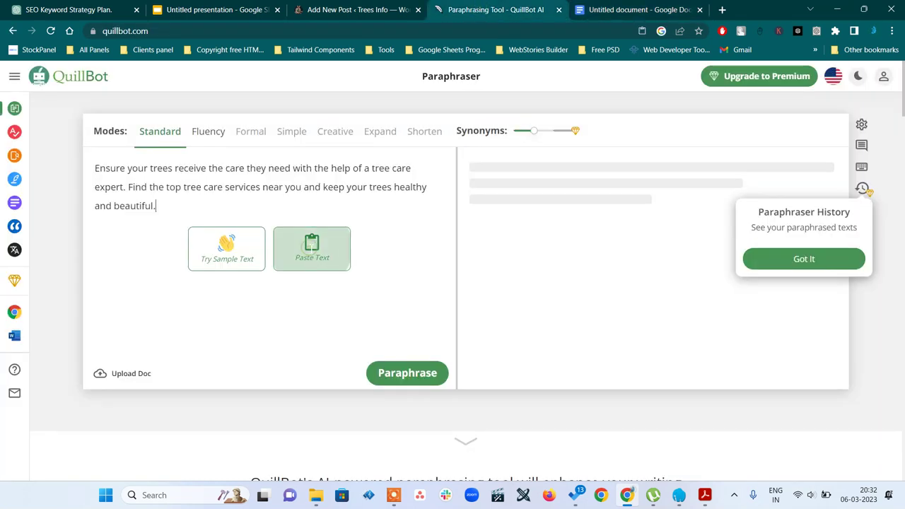
left_click(418, 376)
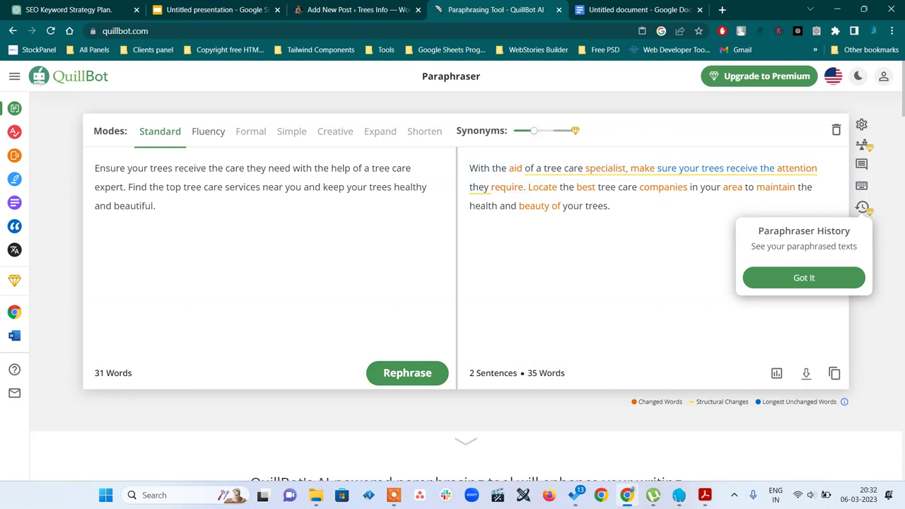
left_click(834, 374)
Replace the first paraphrased sentence with the alternative "Hire a tree care professional to help you…" and change its opening word to "Get".
left_click(485, 170)
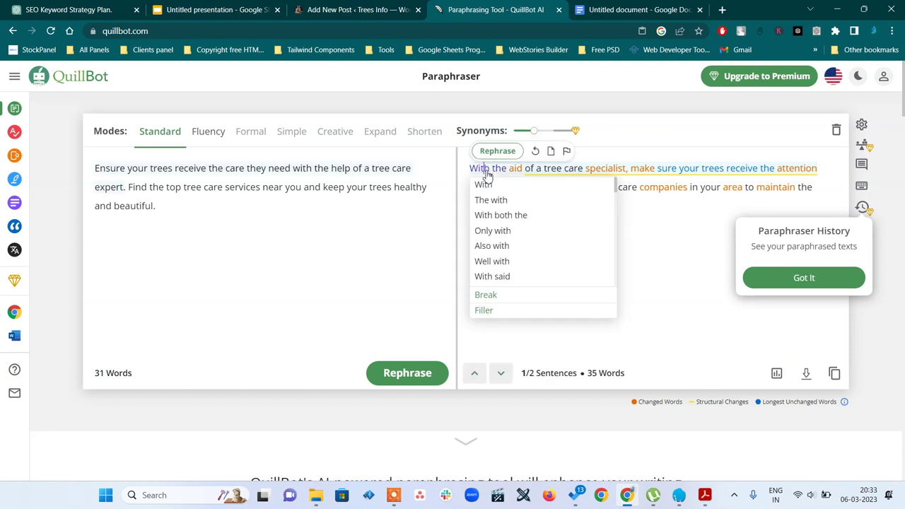
left_click(499, 151)
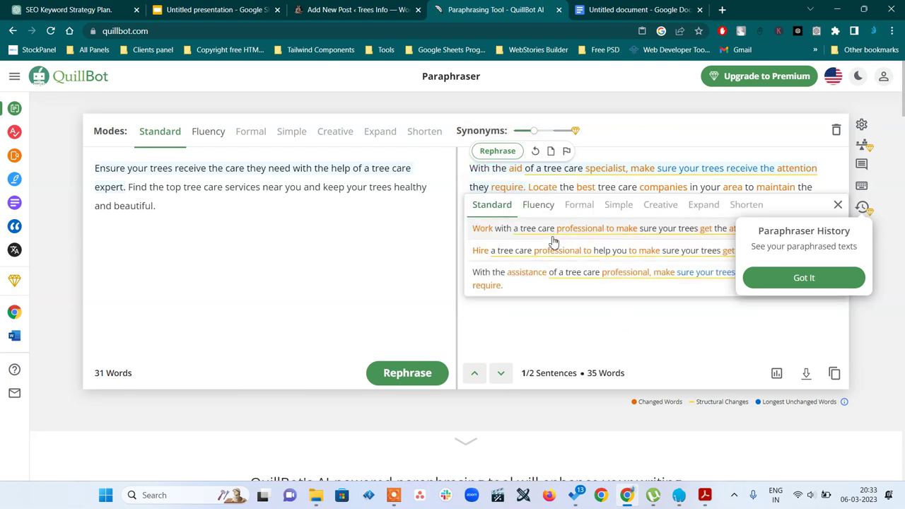
left_click(804, 277)
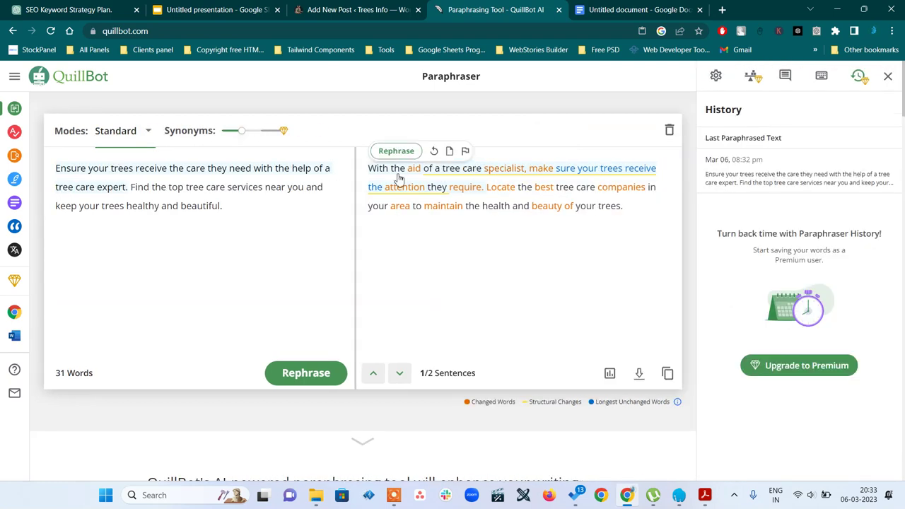
left_click(394, 152)
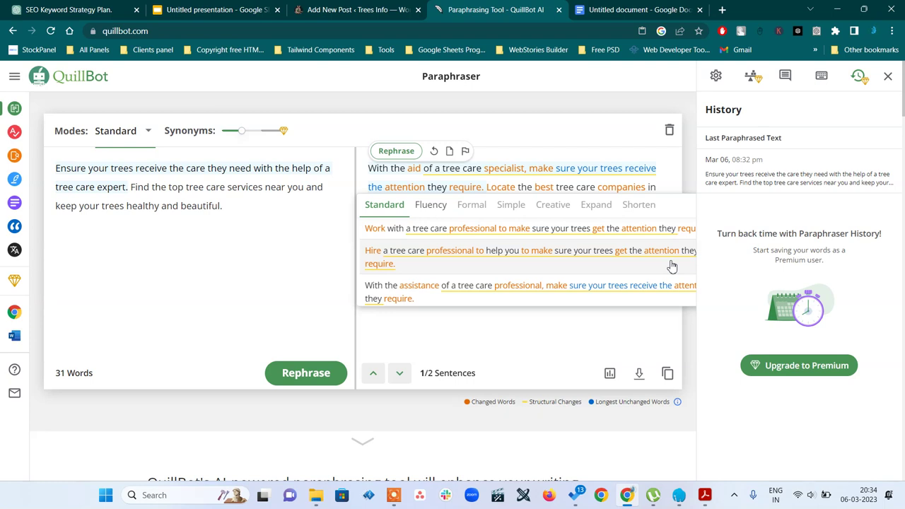
key("Escape")
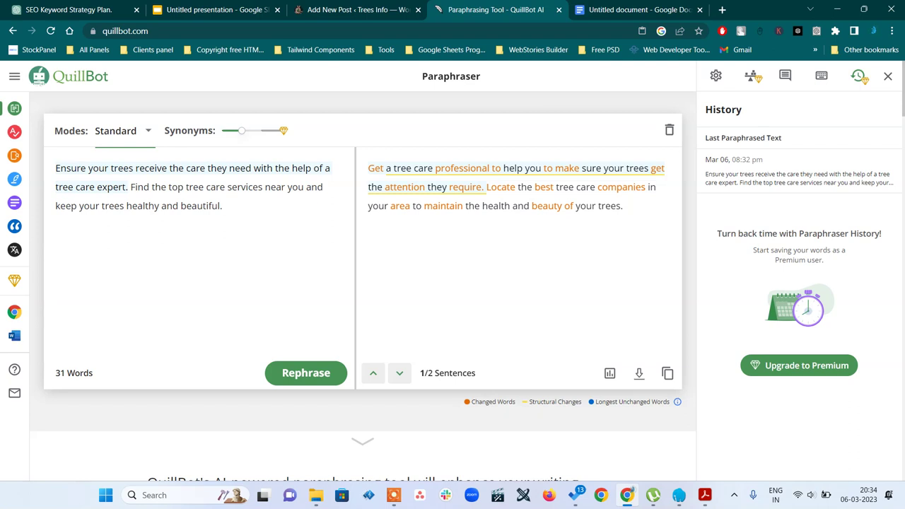
Copy the revised paraphrase from QuillBot into the WordPress post's Yoast meta description.
left_click(667, 374)
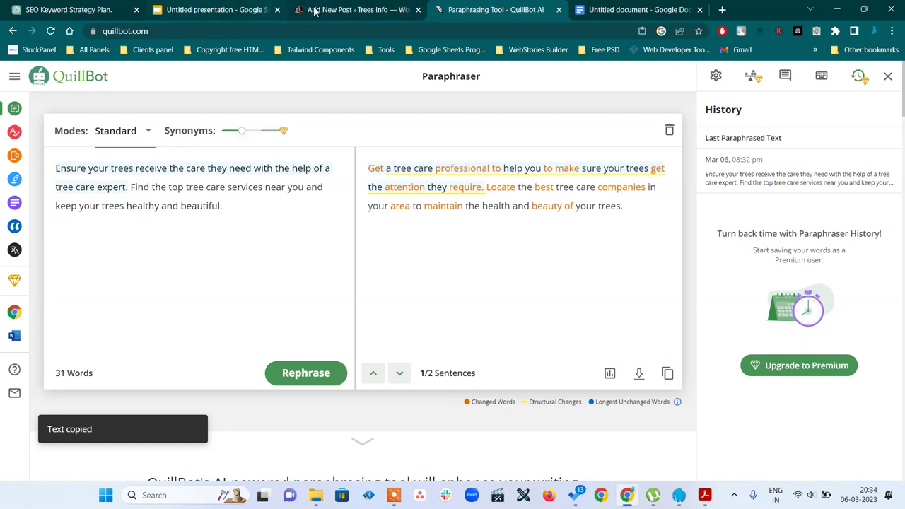
left_click(346, 10)
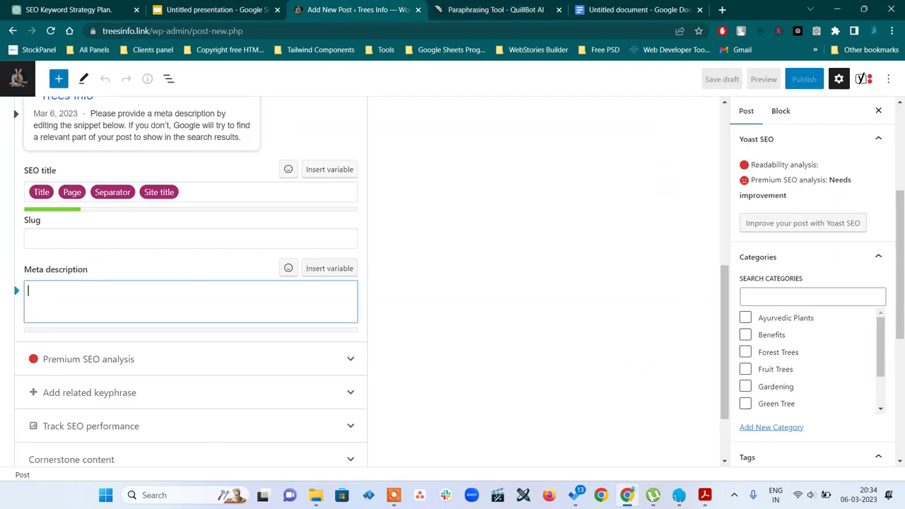
key("ctrl+v")
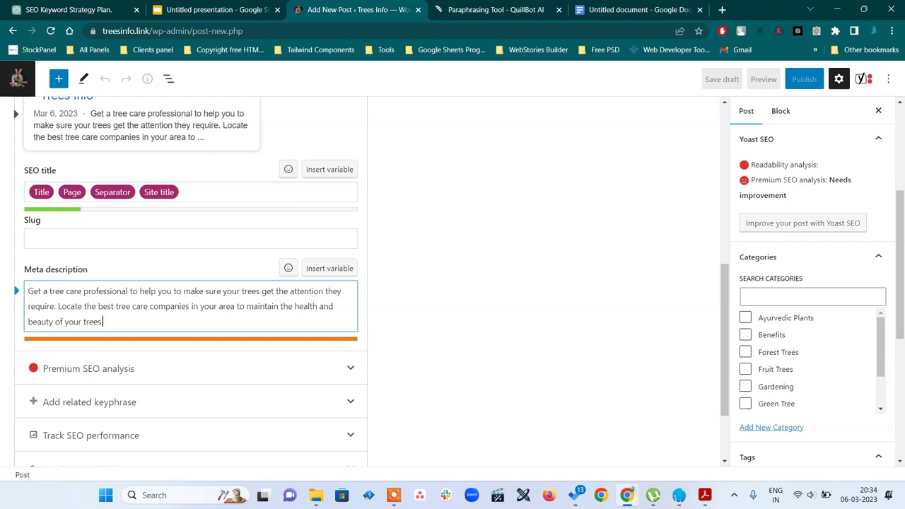
Review the post's Premium SEO analysis in Yoast, including the problems and improvements listed.
left_click(863, 79)
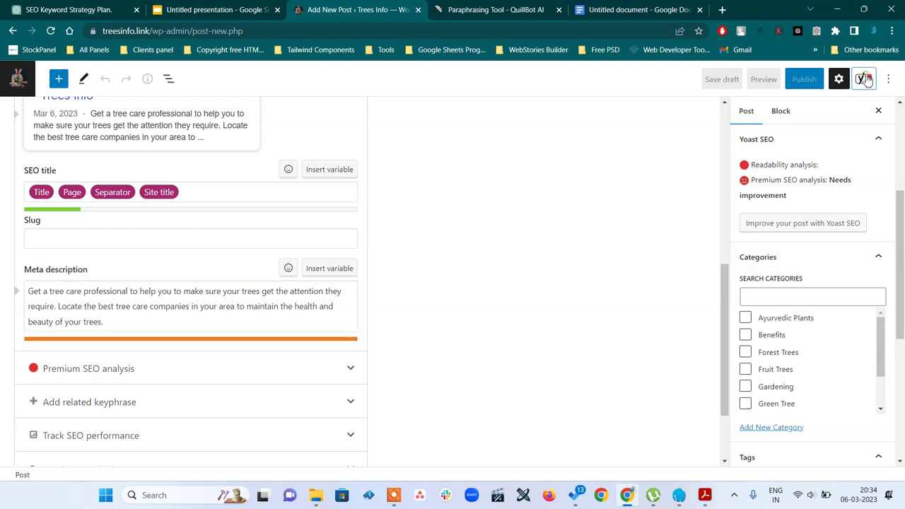
scroll(798, 203, "up", 2)
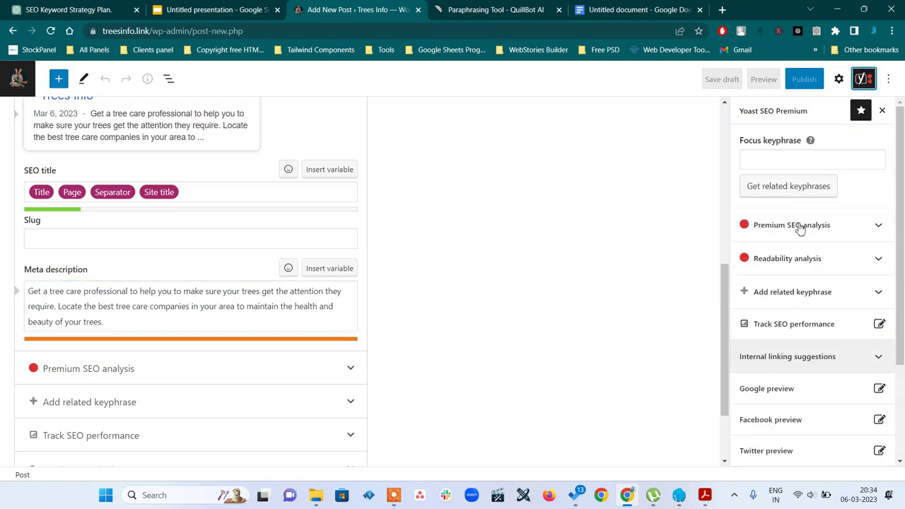
left_click(792, 237)
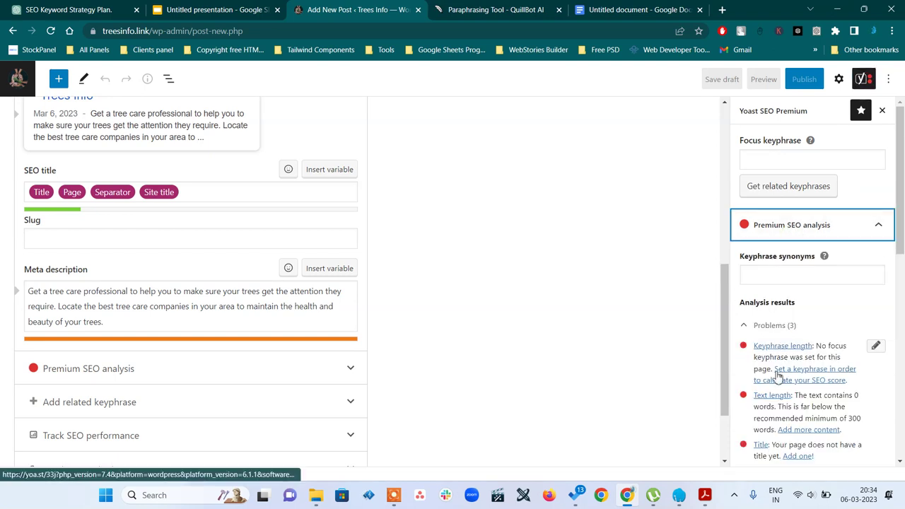
scroll(778, 377, "down", 3)
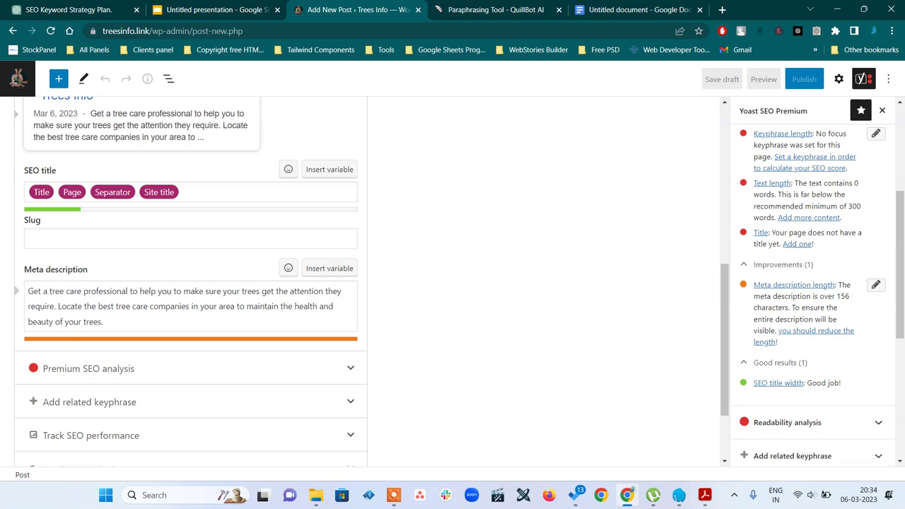
Try asking ChatGPT in a new chat to shorten the pasted tree care meta description in 125 words.
left_click(491, 10)
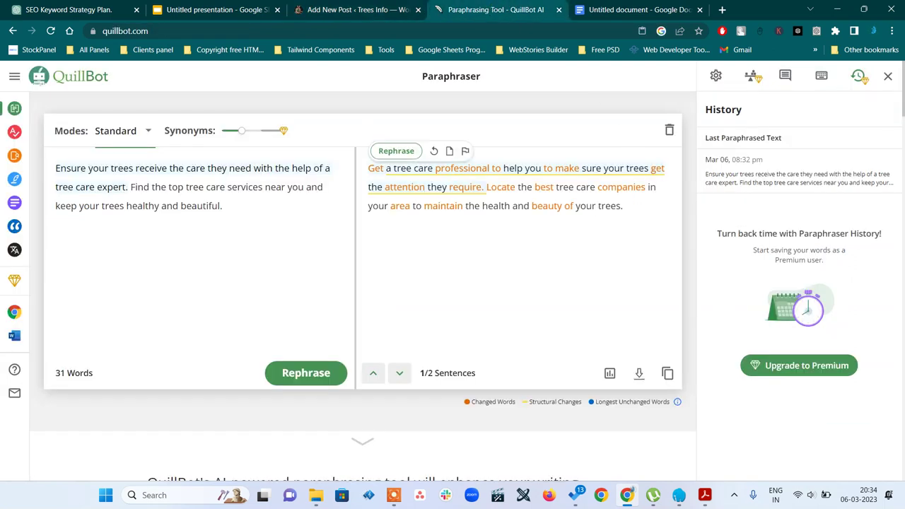
mouse_move(586, 206)
left_click(65, 9)
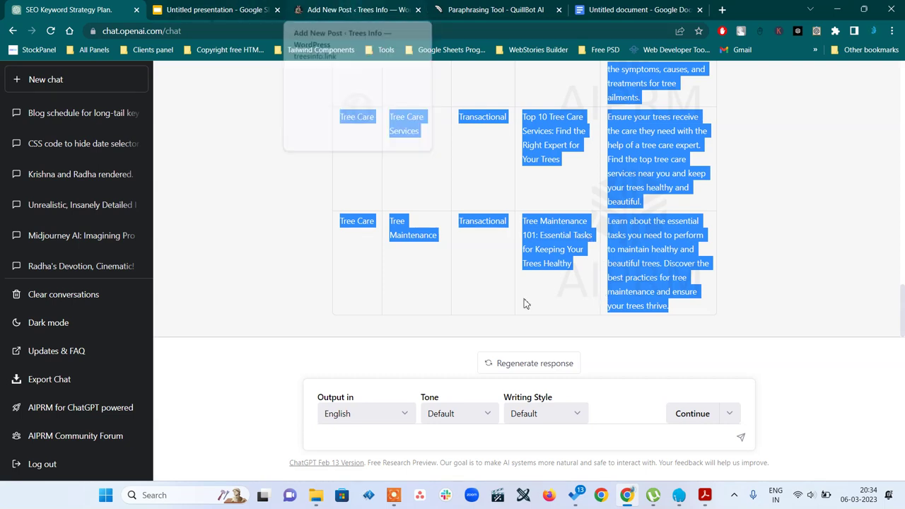
left_click(51, 80)
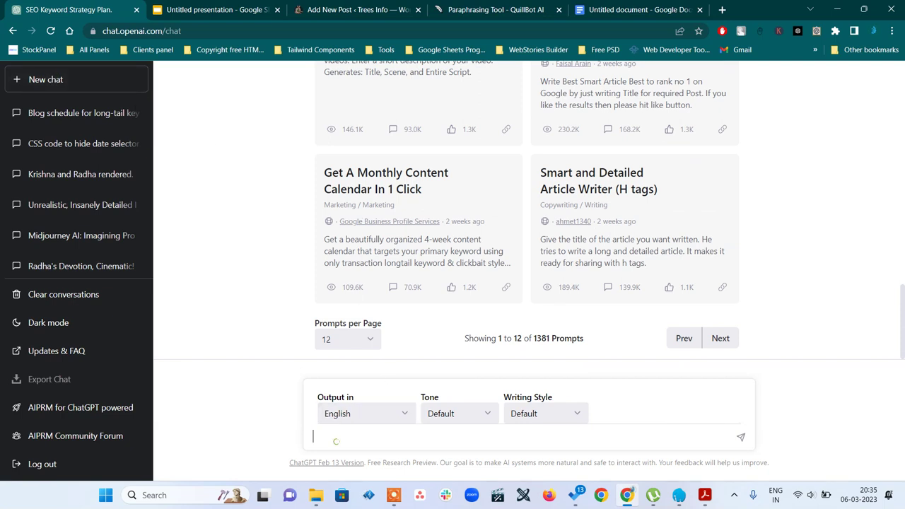
type("shorten following parag")
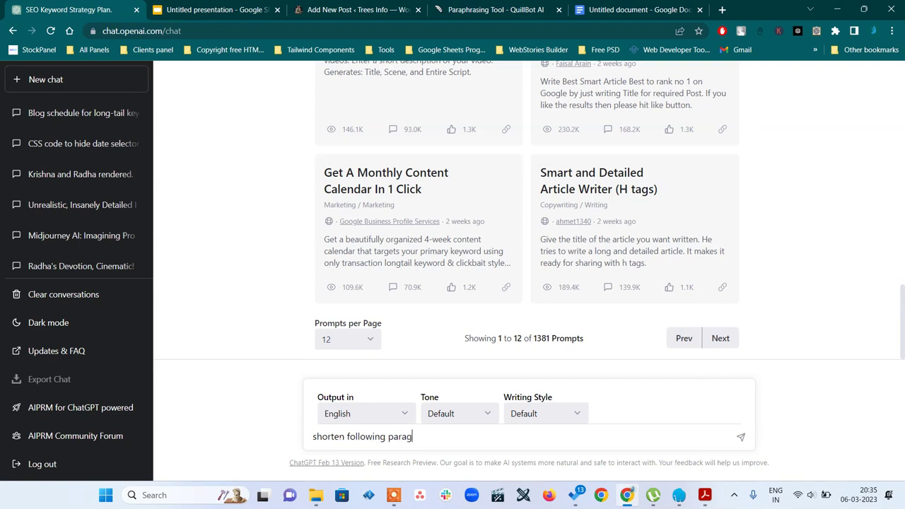
type("raph in 125 words")
key("ctrl+v")
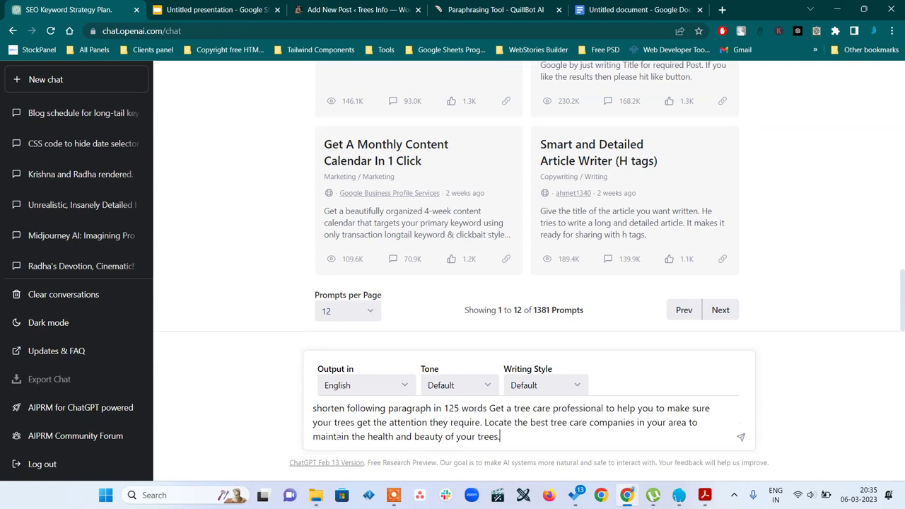
key("Return")
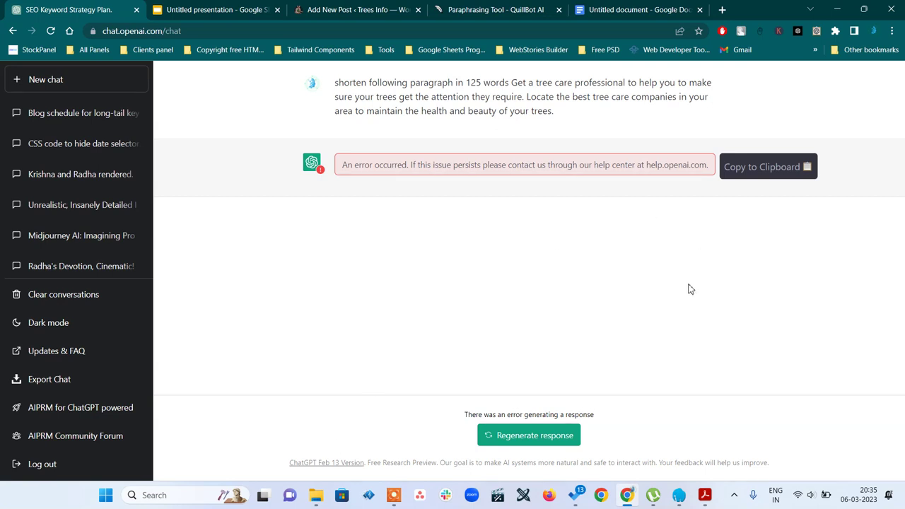
Reload ChatGPT and ask it to summarise the pasted tree care meta description in 125 characters.
key("F5")
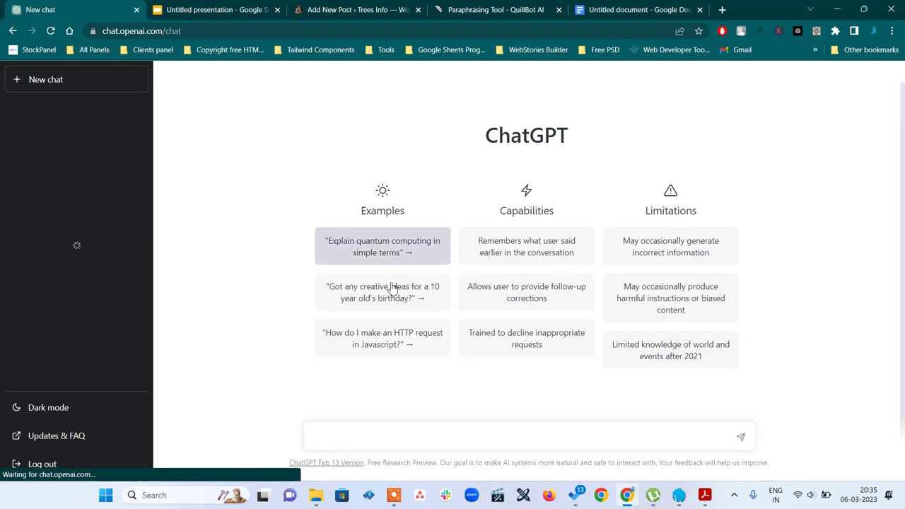
type("summa")
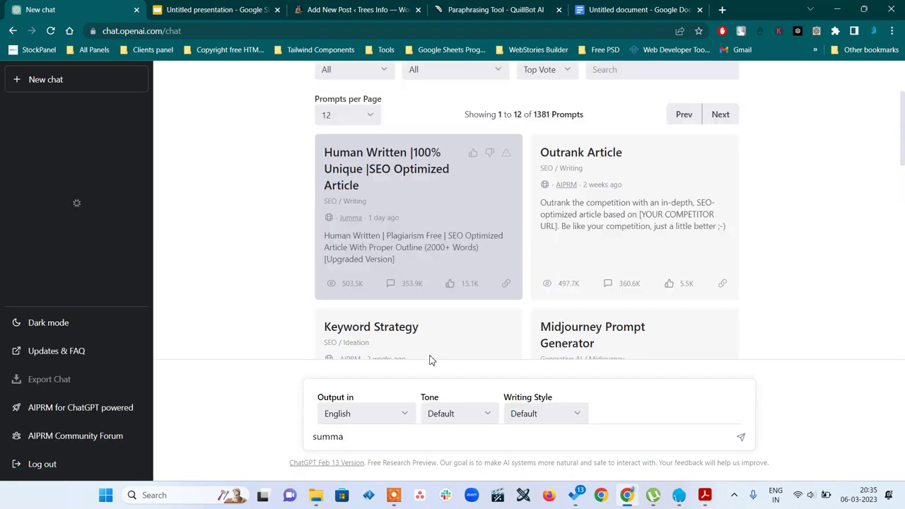
type("rise t")
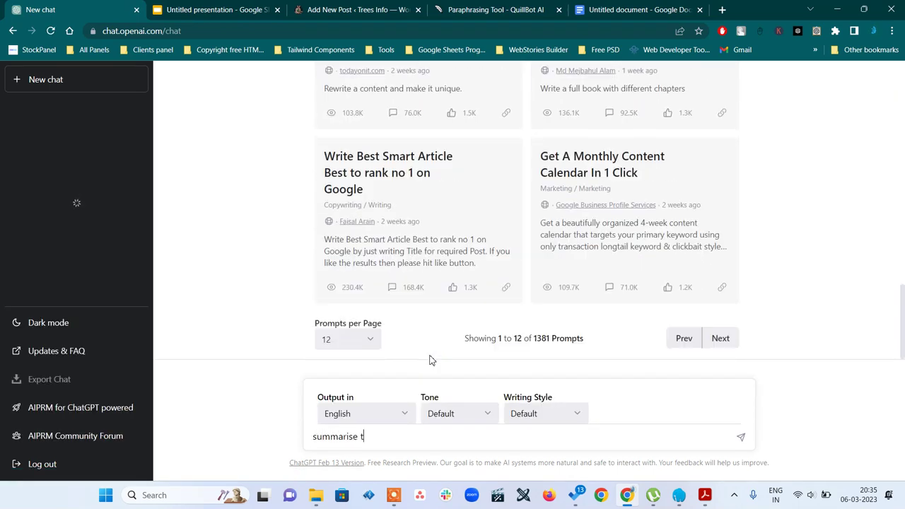
type("his in 12 words")
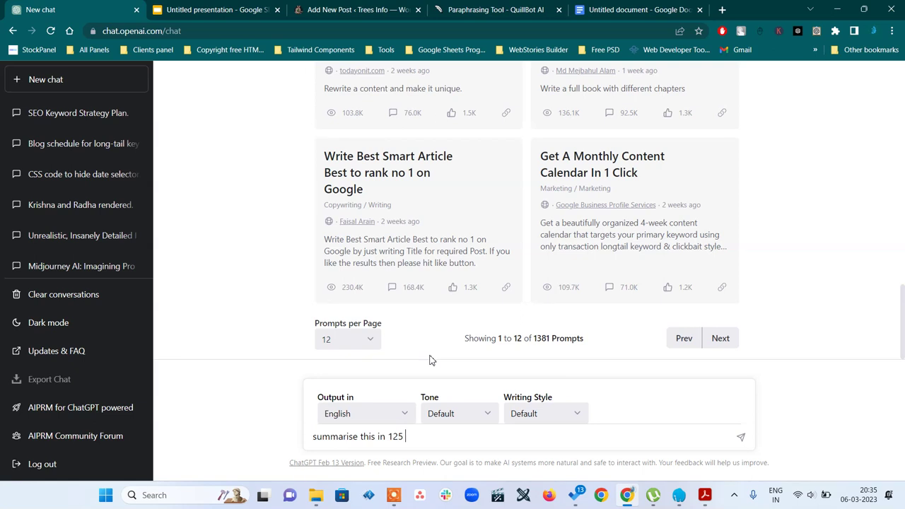
key("BackSpace")
key("BackSpace")
key("BackSpace")
key("BackSpace")
key("BackSpace")
type("charactors")
key("ctrl+v")
key("Return")
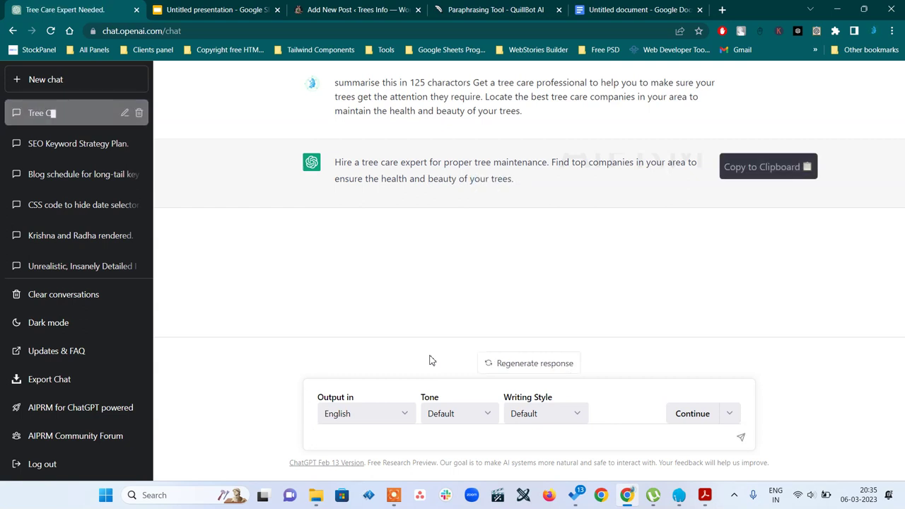
Copy ChatGPT's summary into QuillBot in place of the old source text and paraphrase it in Standard mode.
left_click(737, 175)
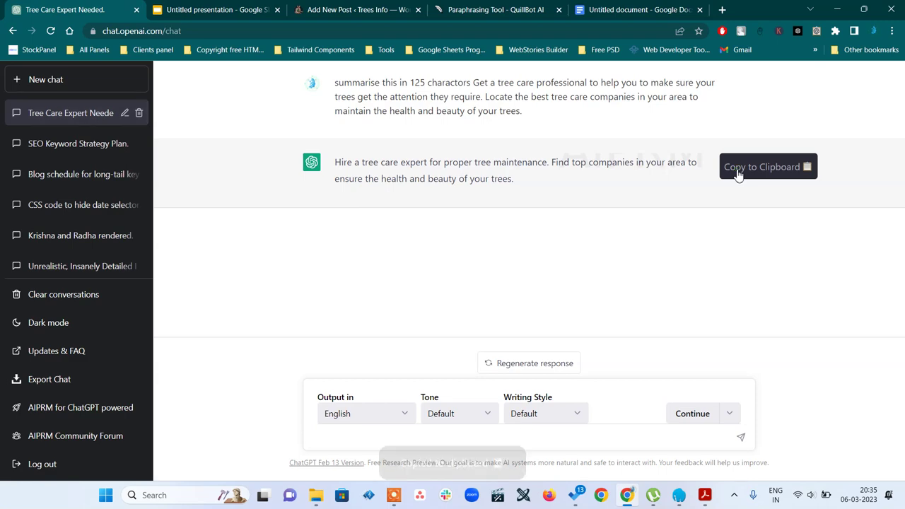
left_click(737, 175)
left_click(364, 8)
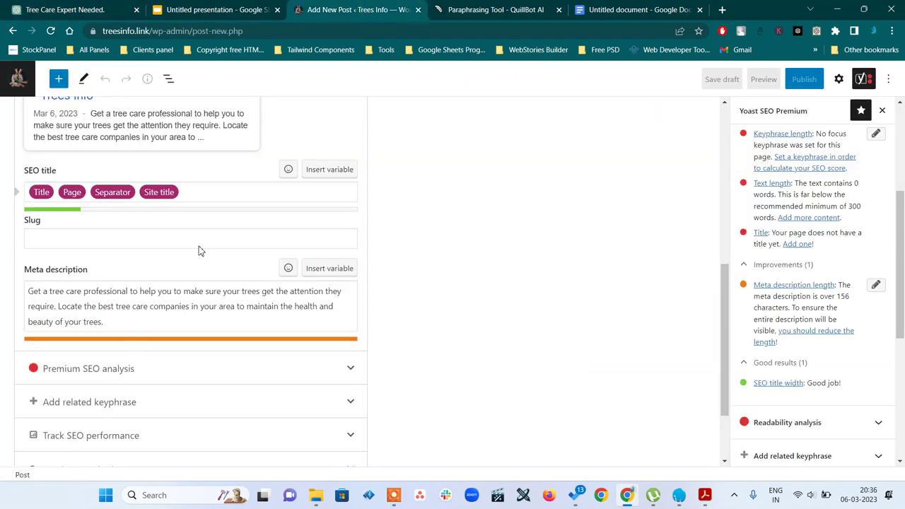
left_click(505, 7)
triple_click(247, 188)
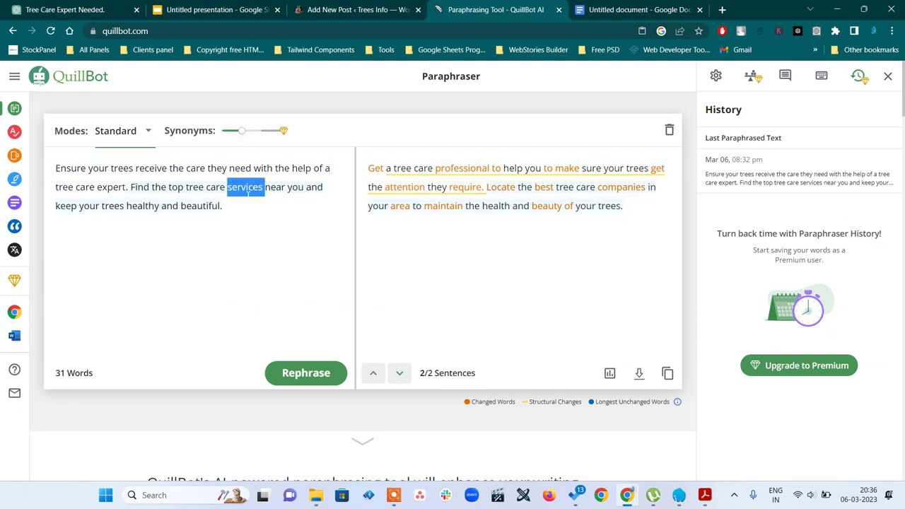
key("ctrl+v")
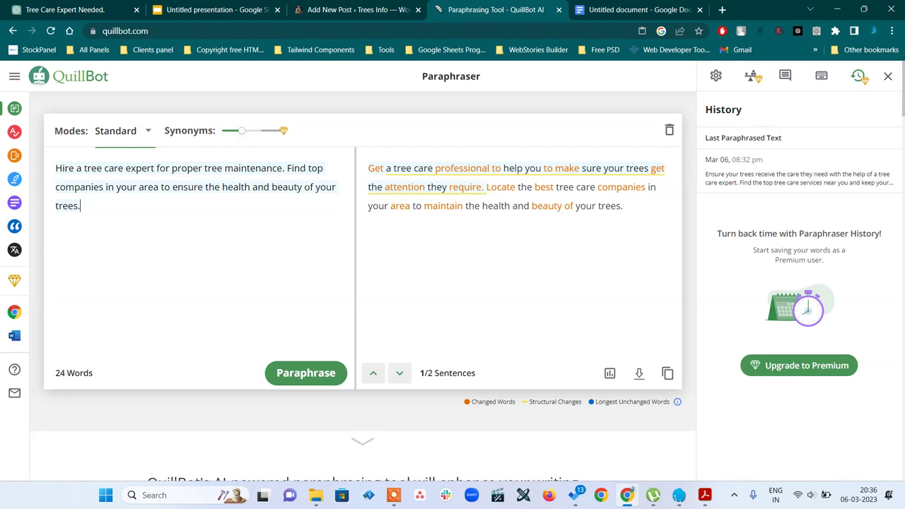
left_click(296, 374)
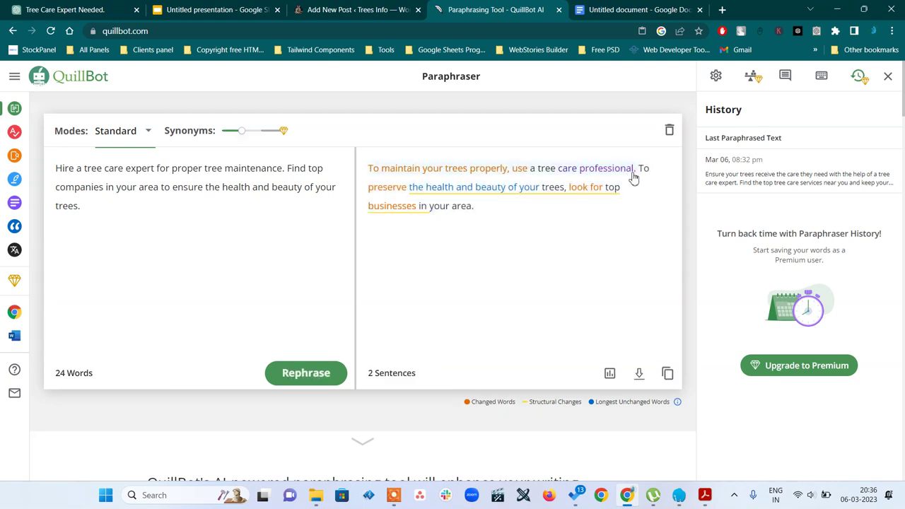
Replace the first paraphrased sentence with the Standard alternative "To maintain your trees correctly, use a tree care professional." and copy the output.
left_click(532, 172)
left_click(397, 151)
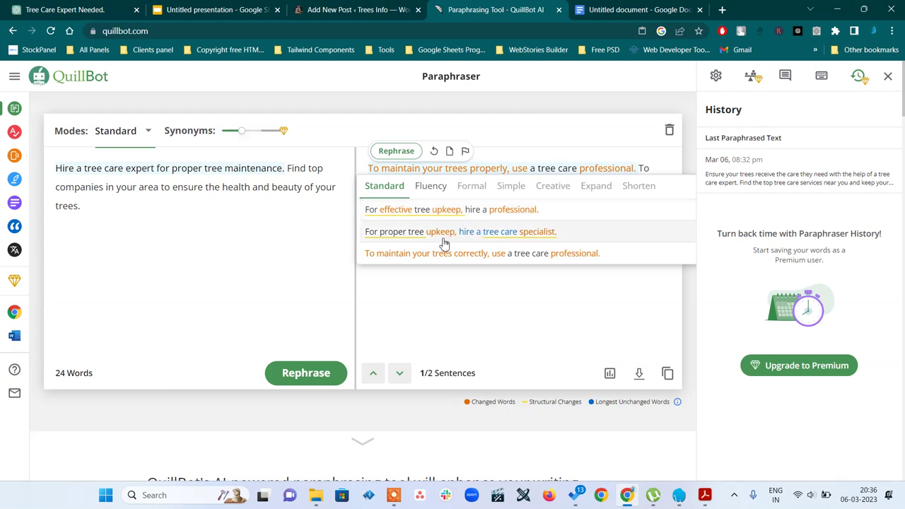
left_click(498, 255)
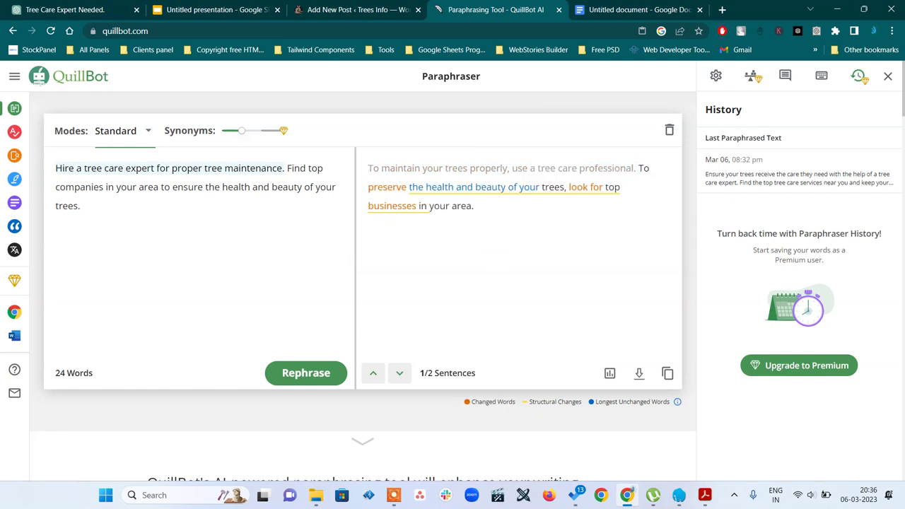
left_click(667, 375)
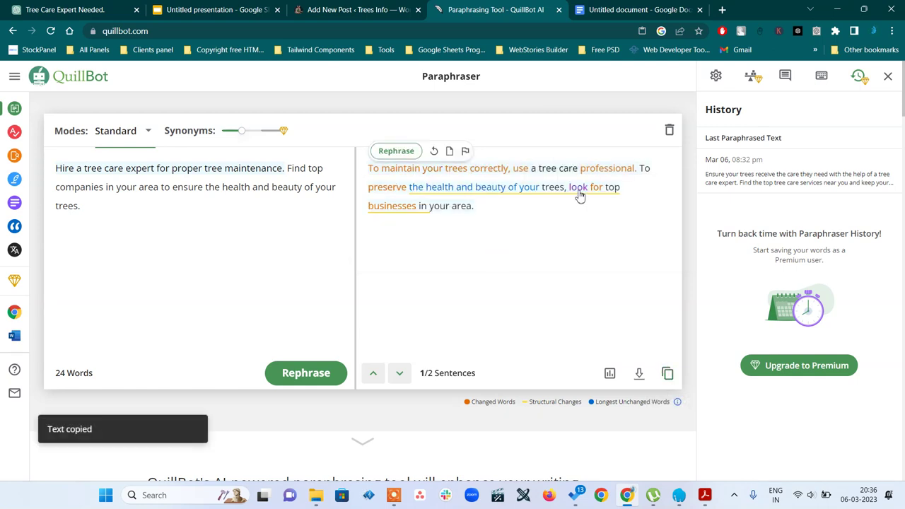
Replace the second sentence with the Fluency alternative "Find the best providers in your region…" and change its opening word to "Locate".
left_click(540, 192)
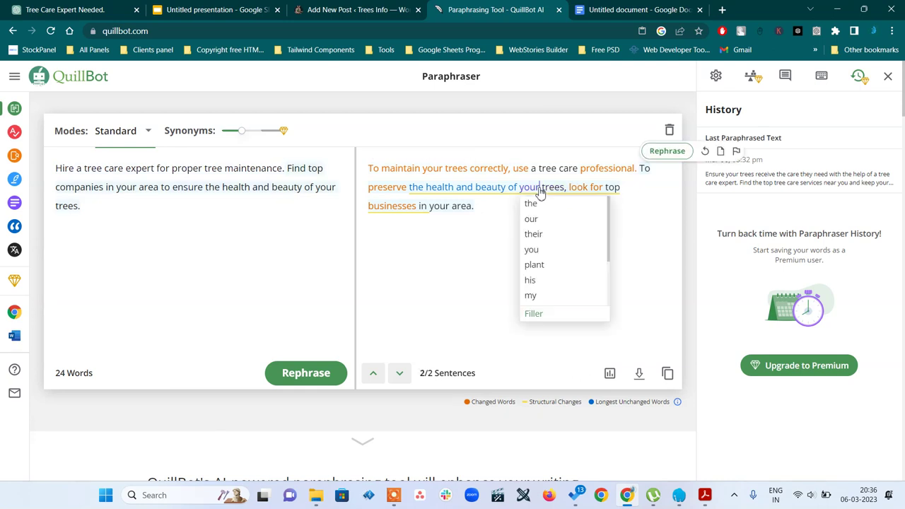
left_click(667, 150)
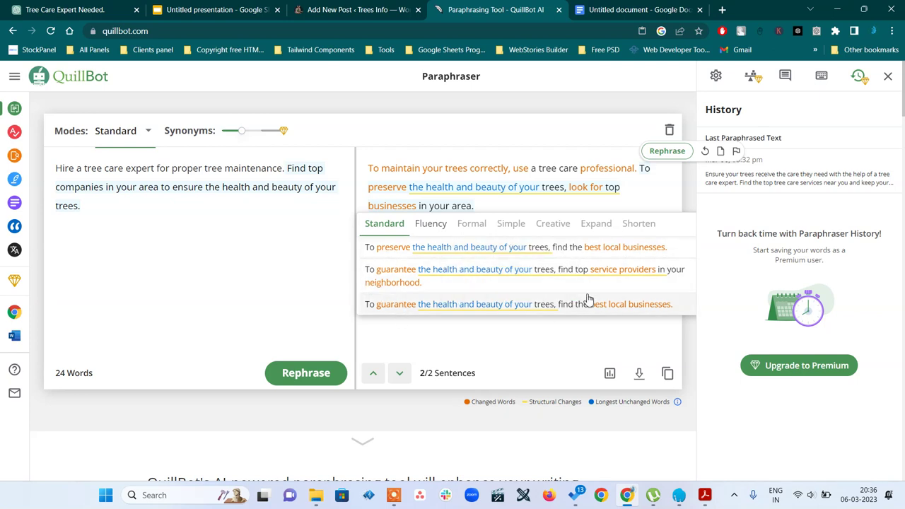
left_click(430, 224)
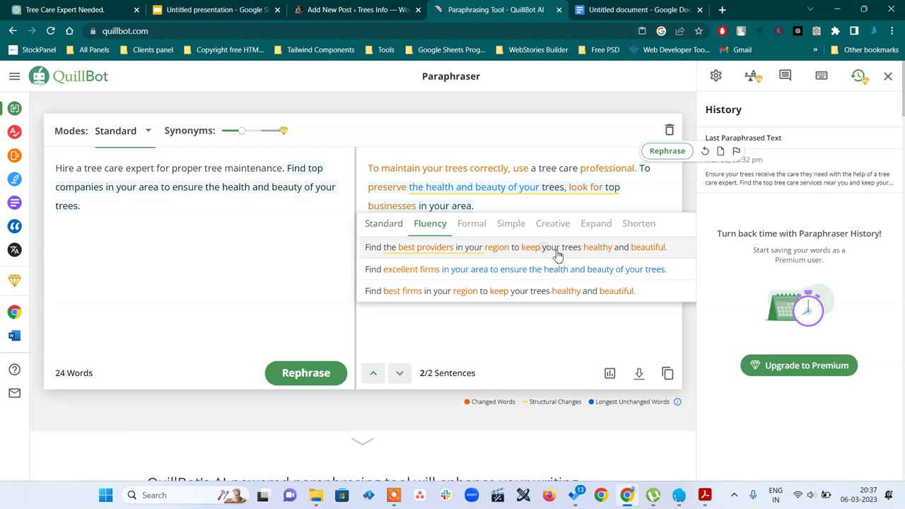
Replace the first sentence with the Fluency alternative "For proper tree upkeep, hire a tree care specialist.".
left_click(456, 168)
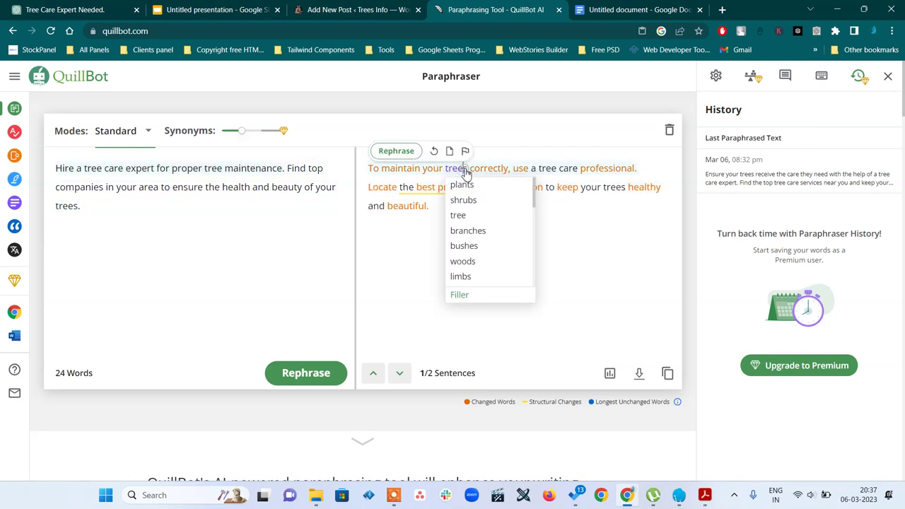
left_click(400, 151)
left_click(443, 189)
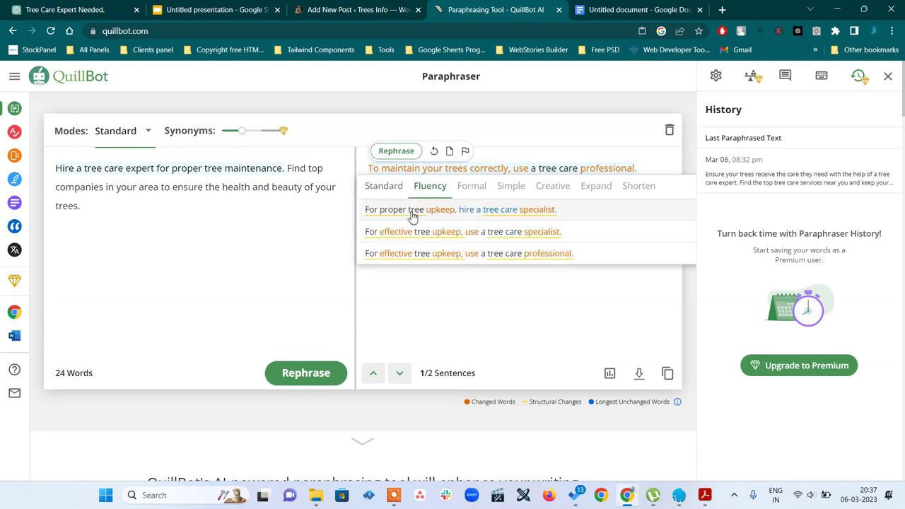
left_click(526, 212)
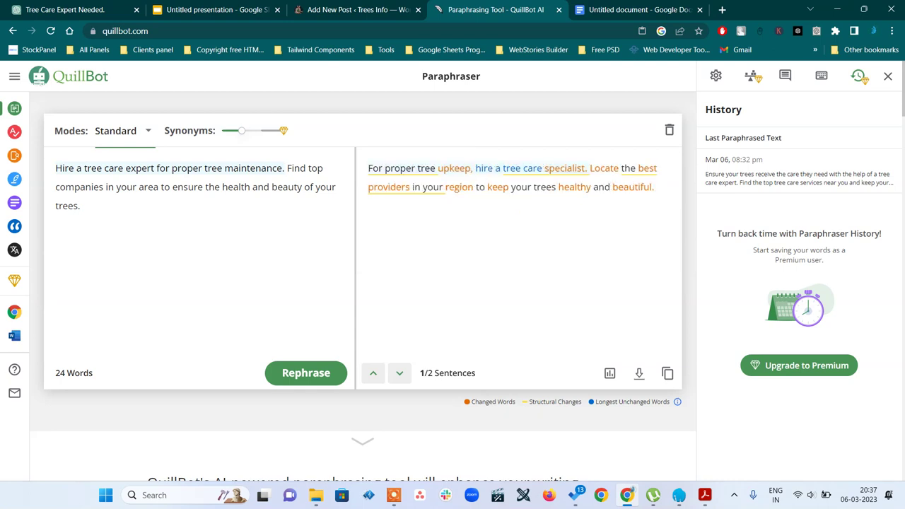
Copy the revised QuillBot paraphrase and replace the WordPress post's Yoast meta description with it.
left_click(668, 374)
left_click(668, 374)
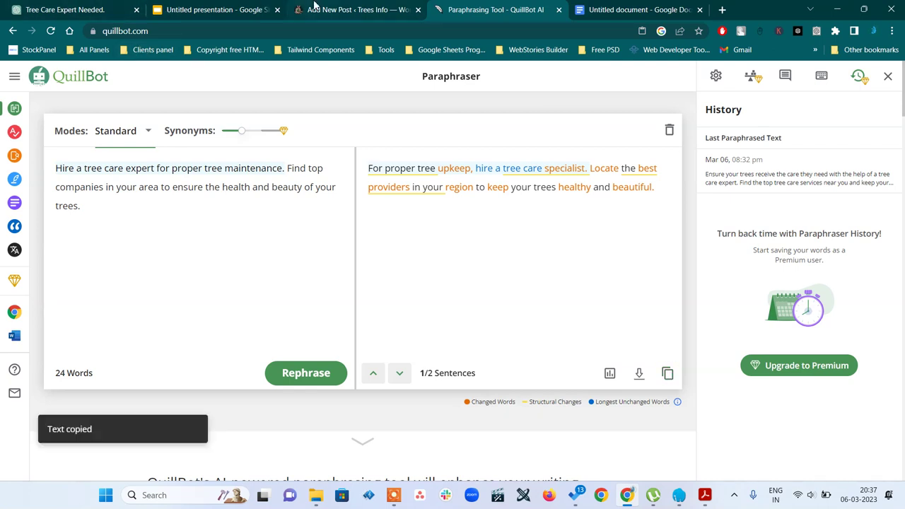
left_click(316, 5)
left_click(188, 305)
key("ctrl+a")
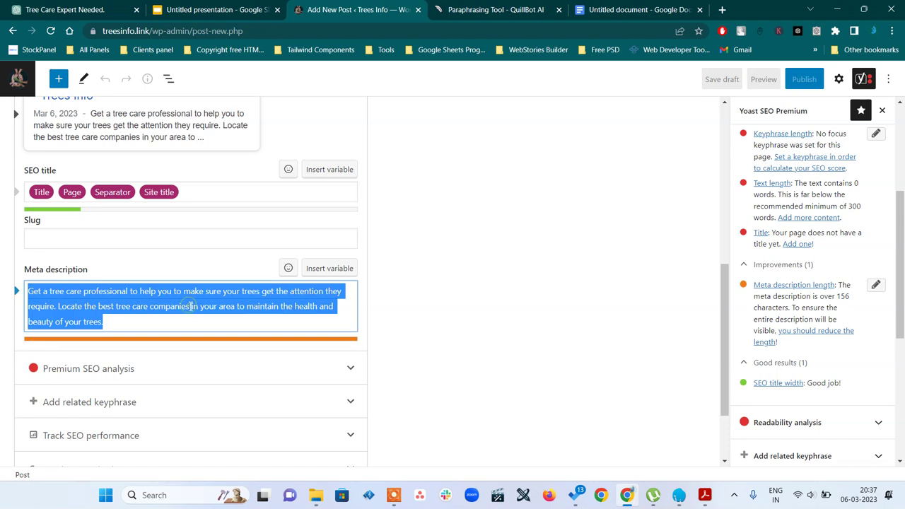
key("ctrl+v")
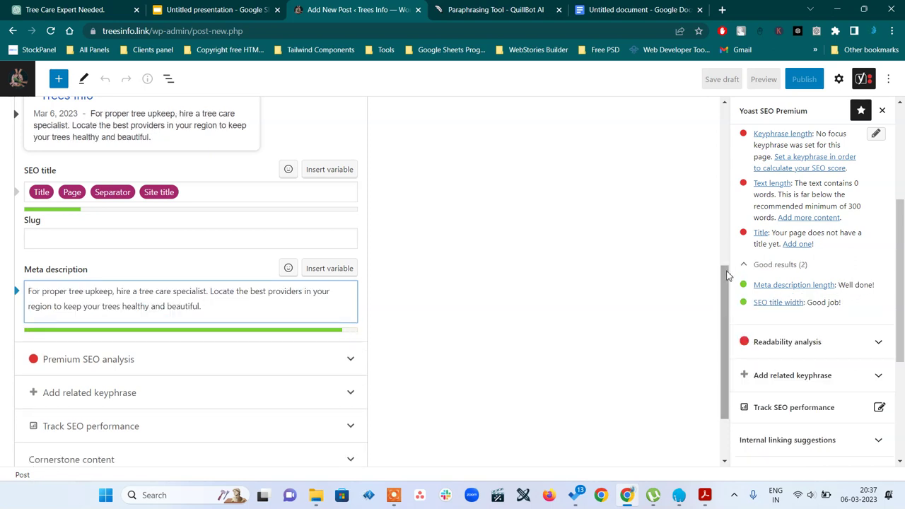
left_click(605, 346)
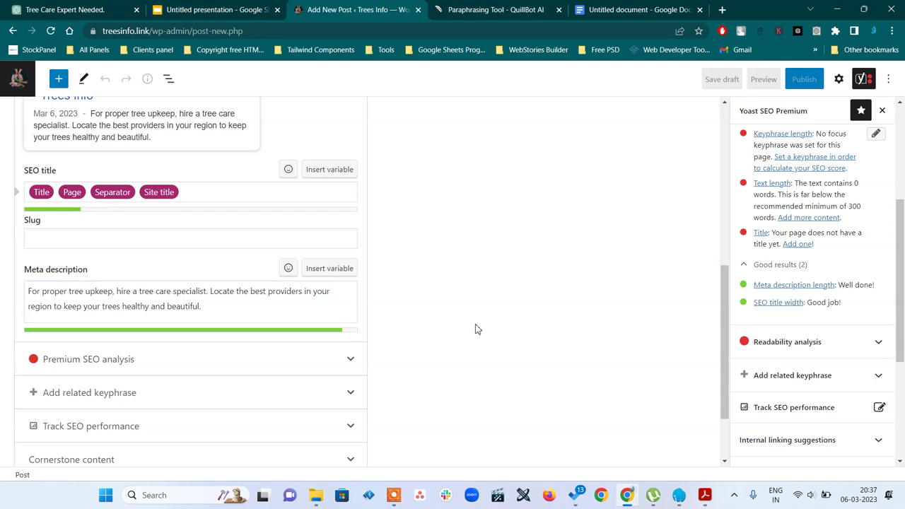
scroll(400, 325, "up", 5)
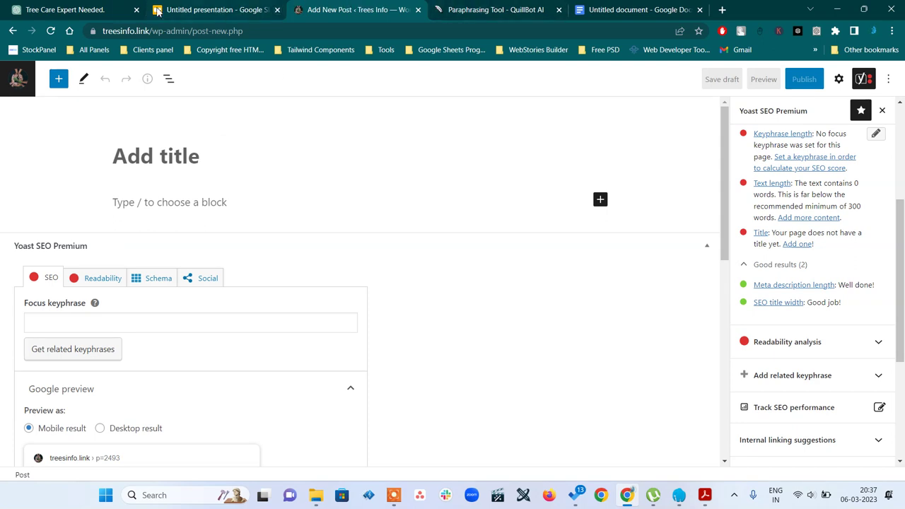
left_click(75, 9)
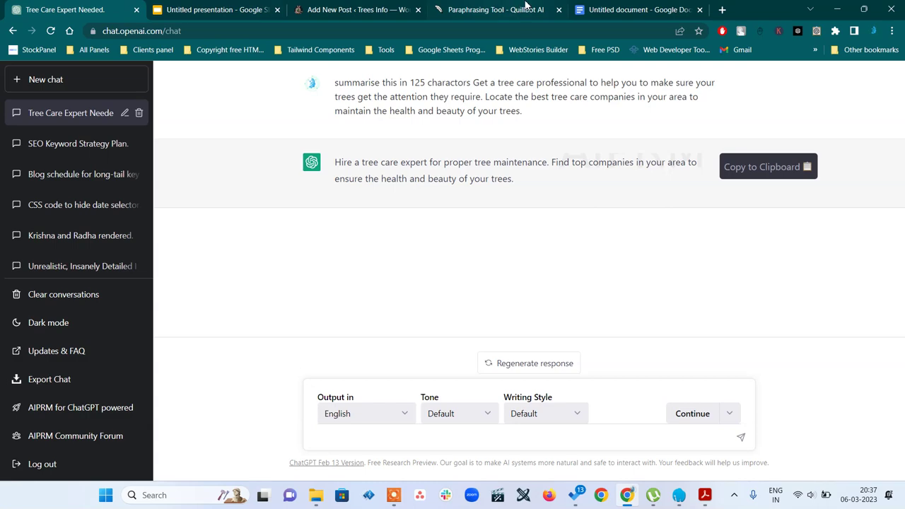
left_click(525, 5)
left_click(366, 9)
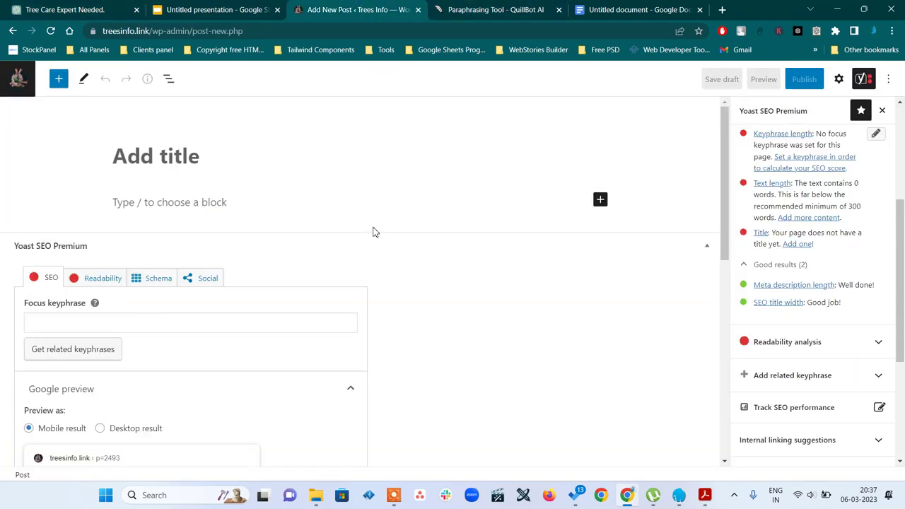
Copy "Top 10 Tree Care Services: Find the Right Expert for Your Trees" from the Google Docs table and ask ChatGPT for a click-bait title for it.
left_click(642, 8)
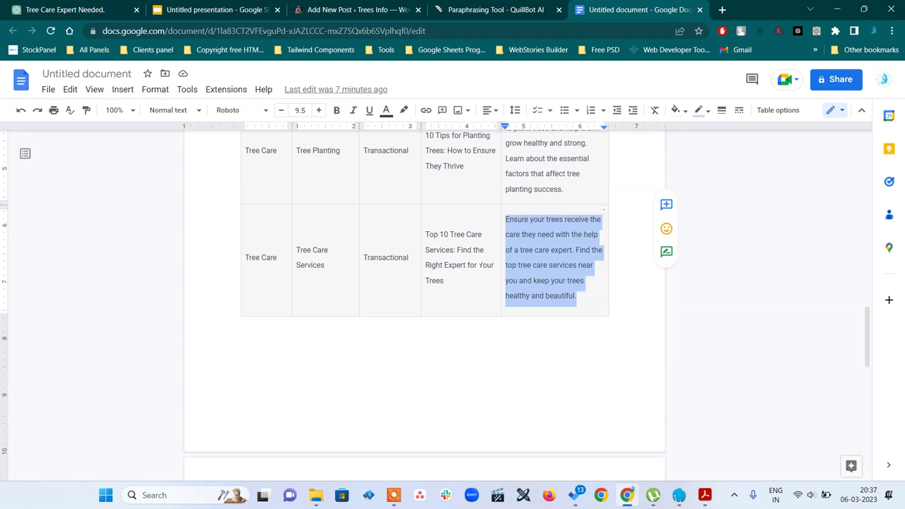
triple_click(462, 251)
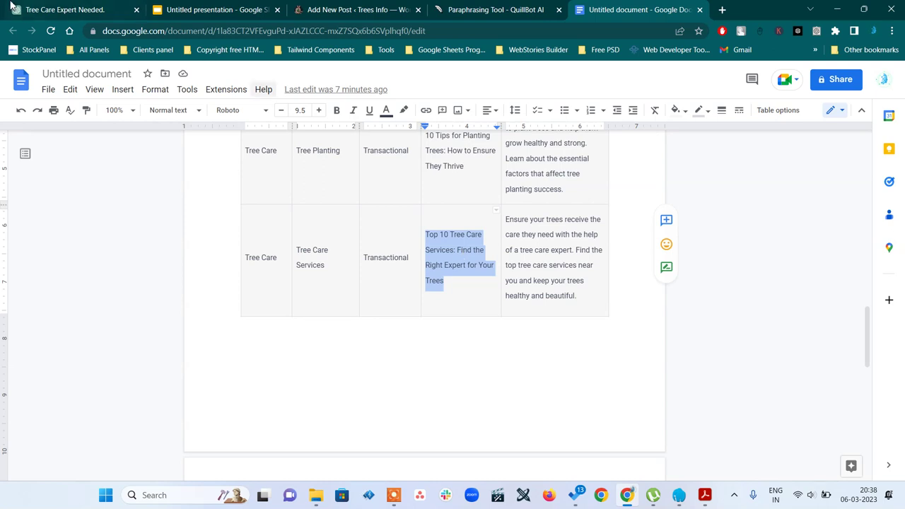
left_click(39, 11)
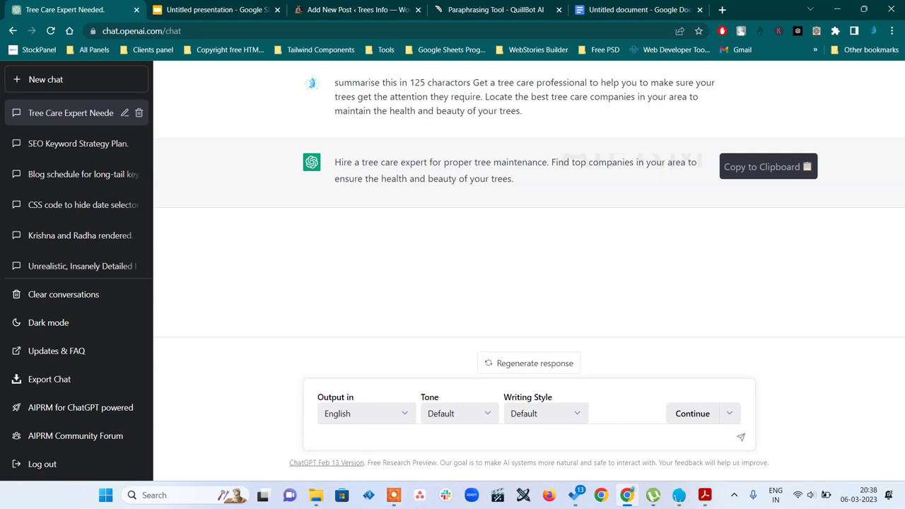
type("write click: bet title for")
key("ctrl+v")
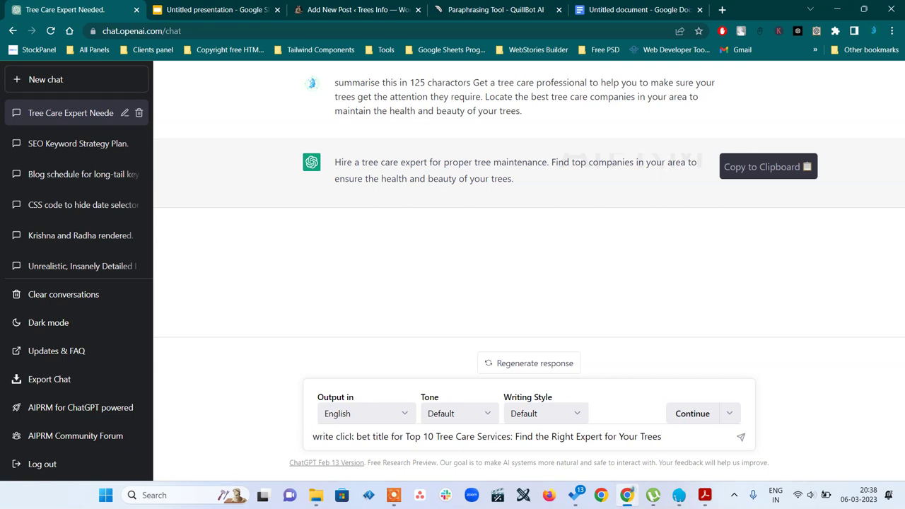
key("Return")
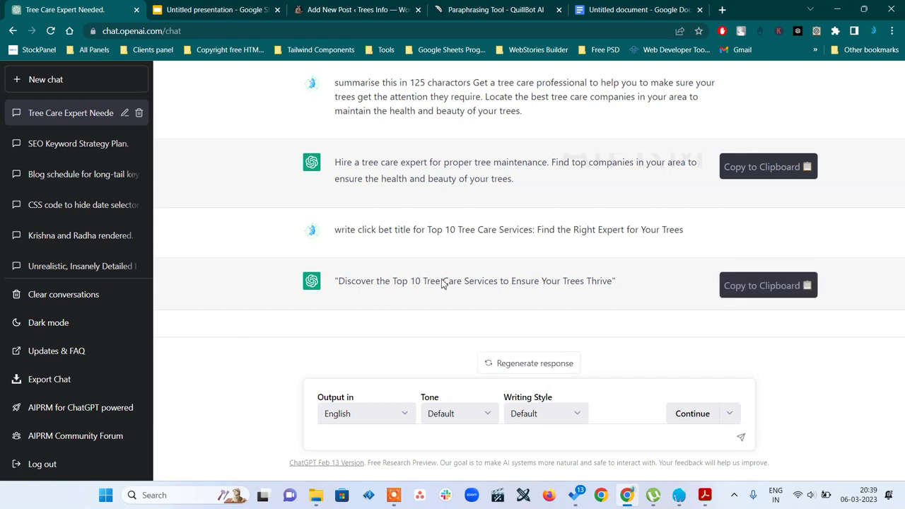
Copy ChatGPT's generated title and paste it as the title of the new WordPress post.
left_click(765, 295)
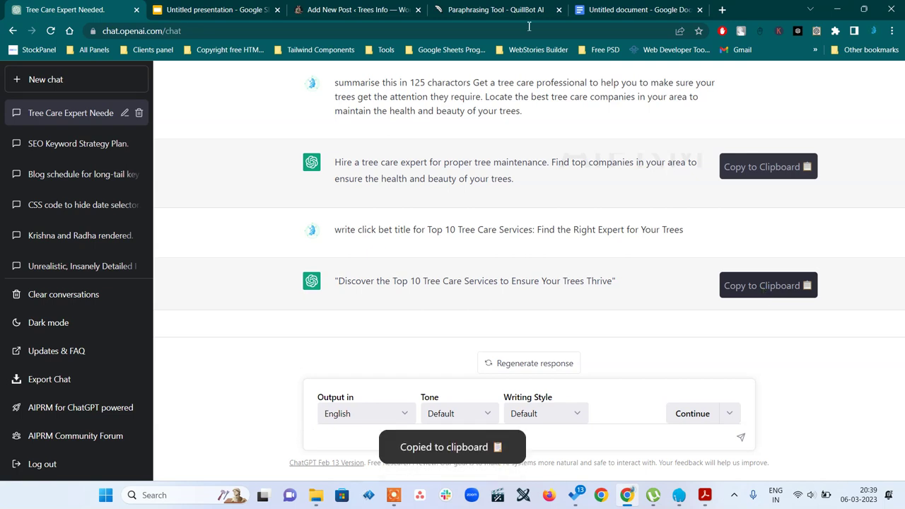
left_click(385, 7)
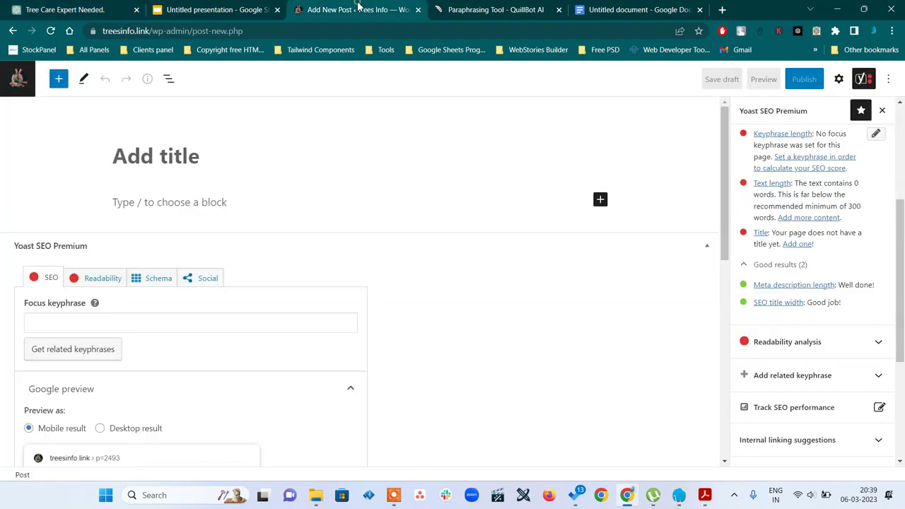
left_click(196, 156)
key("ctrl+v")
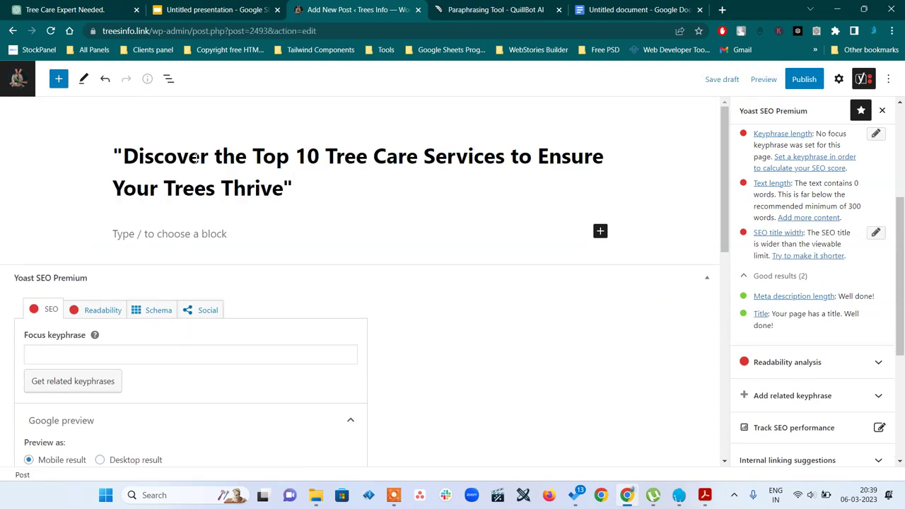
Remove the closing and opening quotation marks from the post title.
key("BackSpace")
key("Up")
key("Left")
key("Left")
key("Left")
key("Left")
key("Left")
key("Left")
key("Left")
key("Left")
key("Left")
key("Left")
key("Left")
key("Left")
key("Left")
key("Left")
key("Left")
key("Left")
key("BackSpace")
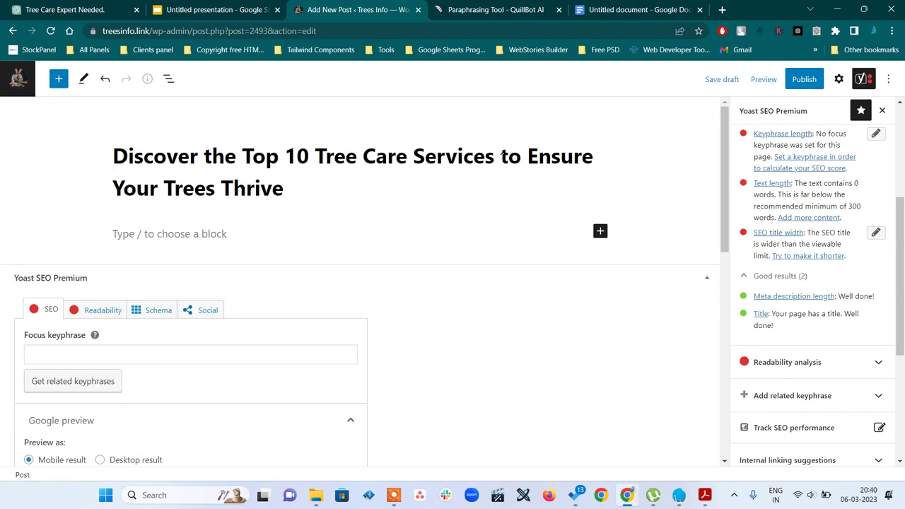
Copy "Tree Care Services" from the post title and paste it as the Yoast focus keyphrase.
left_click(499, 155)
key("shift+Left")
key("shift+Left")
key("shift+Left")
key("shift+Left")
key("shift+Left")
key("shift+Left")
key("shift+Left")
key("shift+Left")
key("shift+Left")
key("shift+Left")
key("shift+Left")
key("shift+Left")
key("shift+Left")
key("shift+Left")
key("shift+Left")
key("shift+Left")
key("shift+Left")
key("shift+Left")
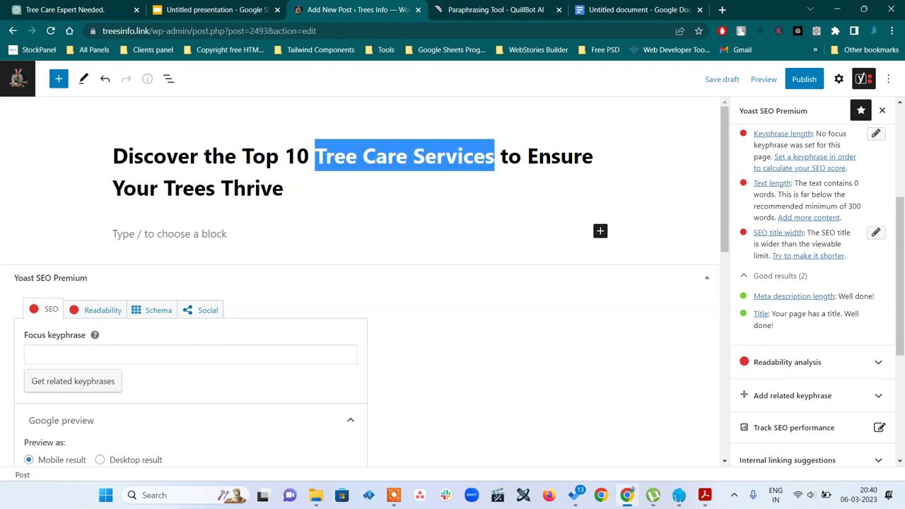
left_click(239, 346)
key("ctrl+v")
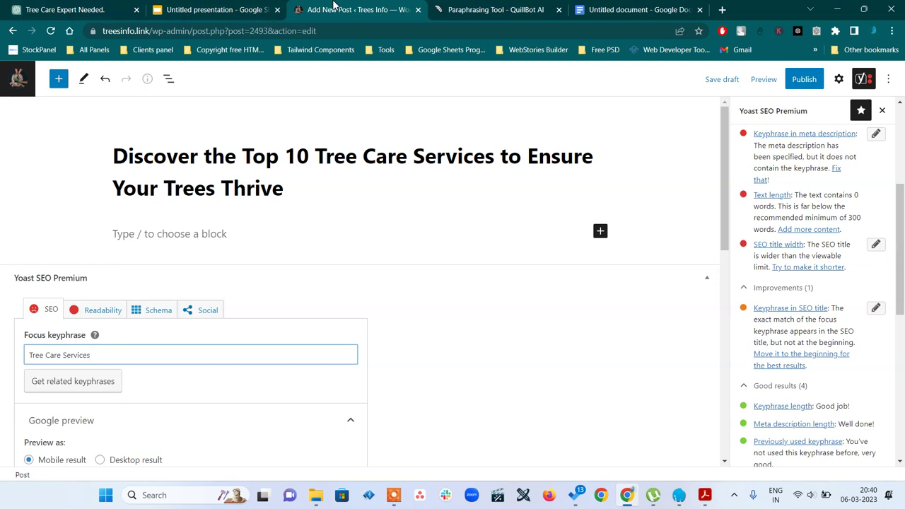
Copy the generated title in ChatGPT and submit it in a new chat using the "Human Written |100% Unique |SEO Optimized Article" prompt.
left_click(91, 9)
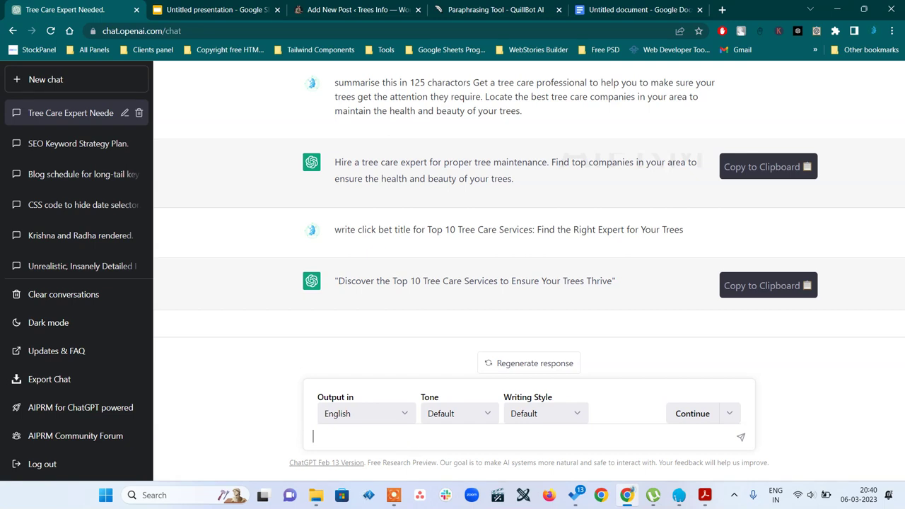
left_click(771, 285)
left_click(59, 83)
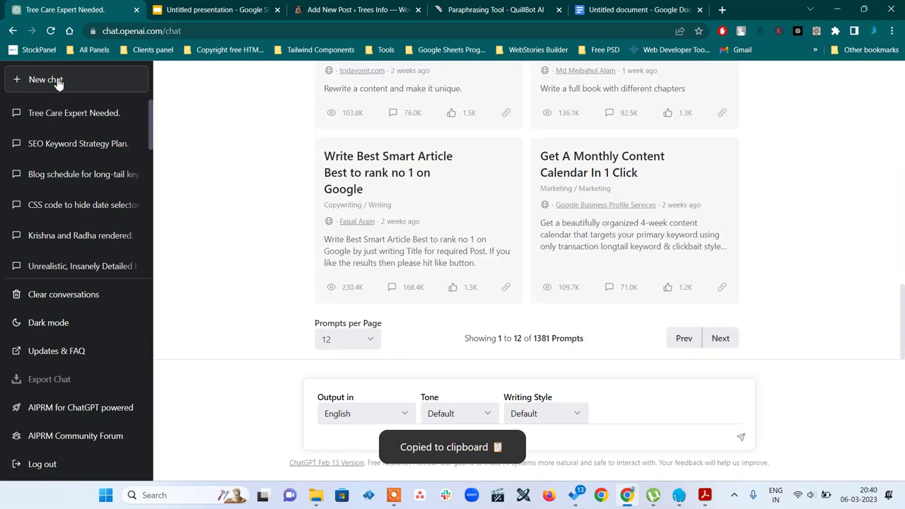
scroll(440, 262, "down", 5)
scroll(441, 265, "up", 3)
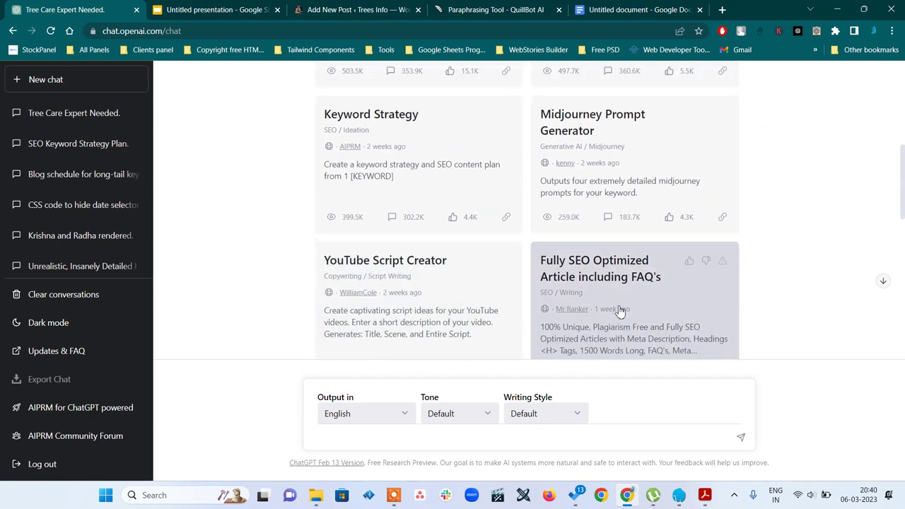
scroll(619, 311, "up", 4)
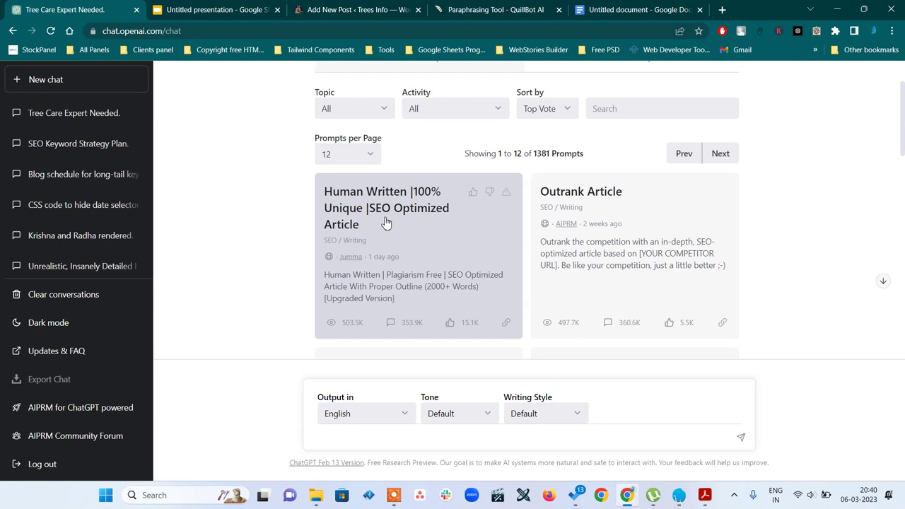
left_click(386, 223)
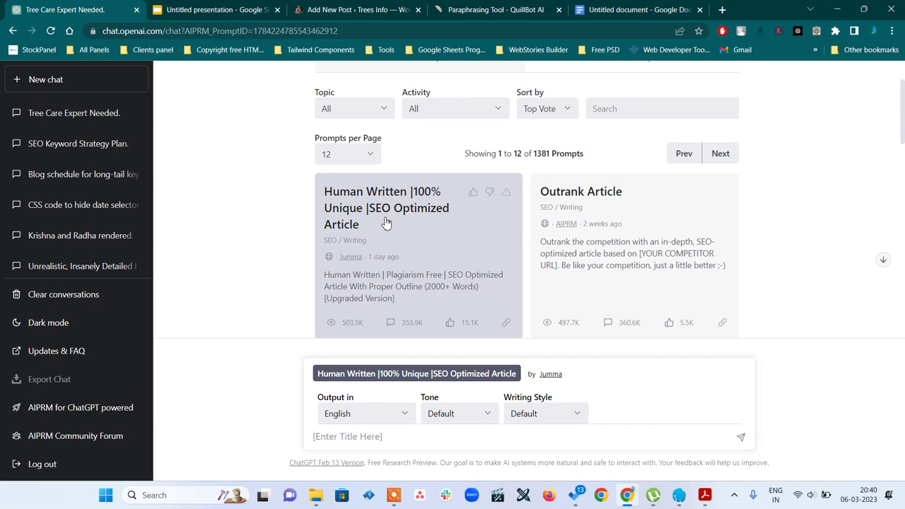
key("ctrl+v")
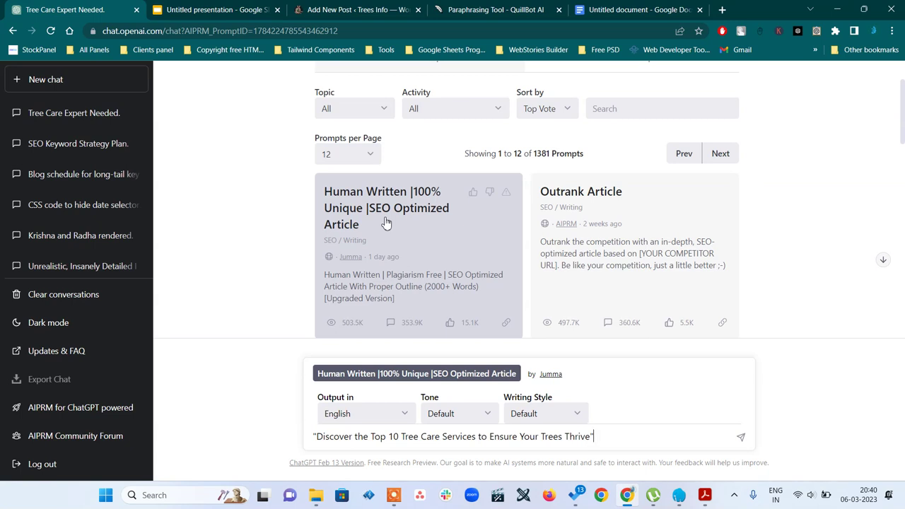
key("Return")
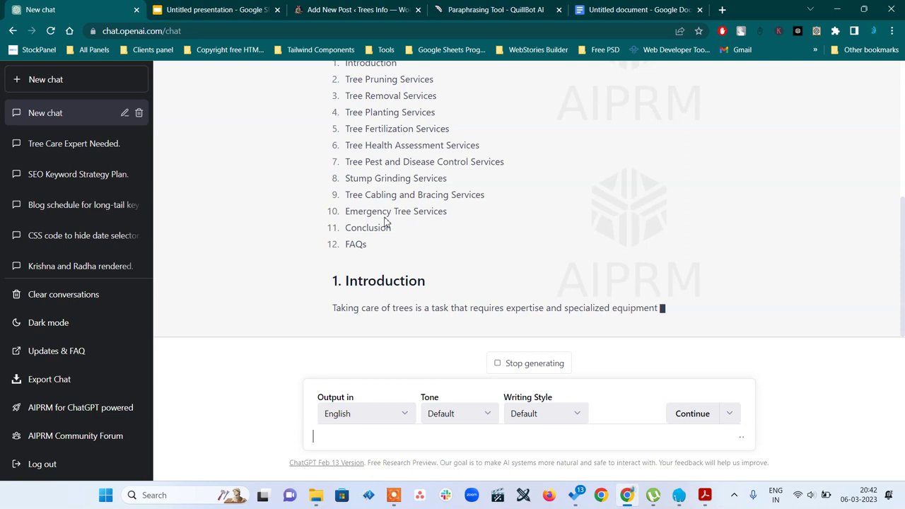
Review the table of contents and the first sections of the article being generated.
mouse_move(395, 502)
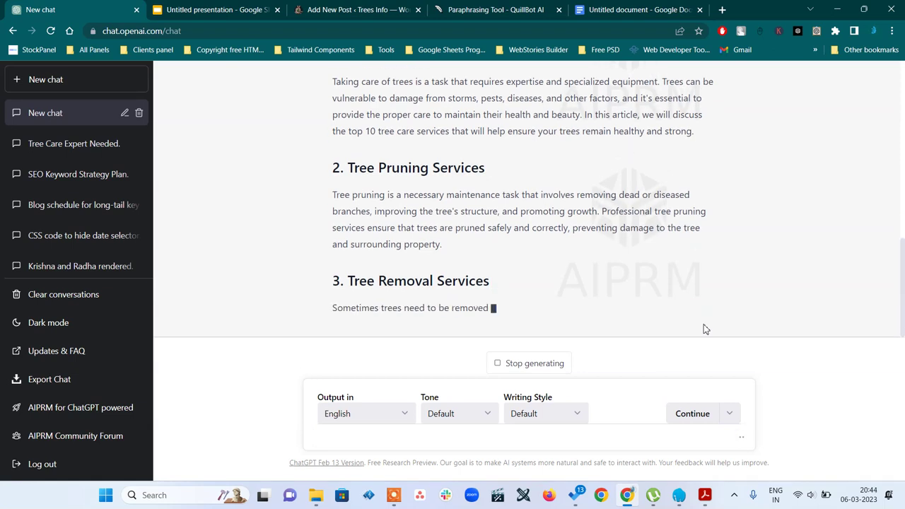
scroll(634, 198, "up", 10)
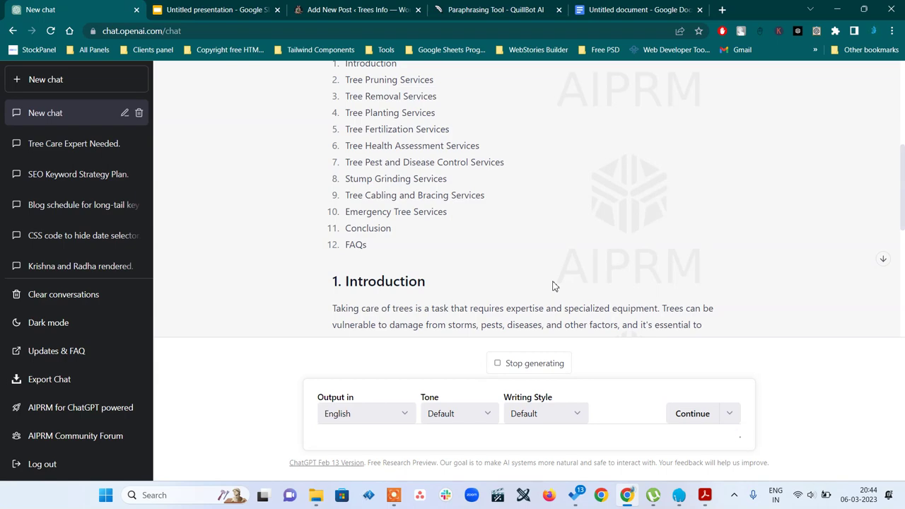
scroll(553, 286, "down", 5)
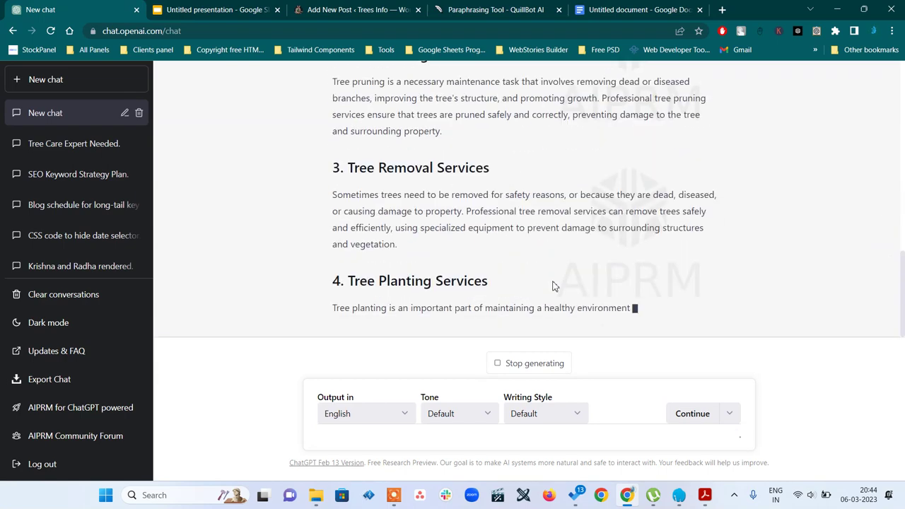
scroll(554, 285, "up", 4)
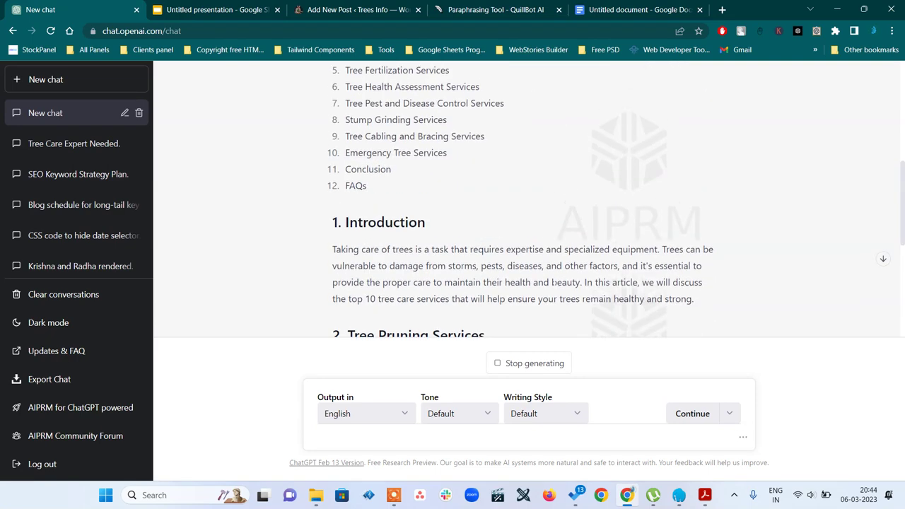
scroll(553, 285, "up", 2)
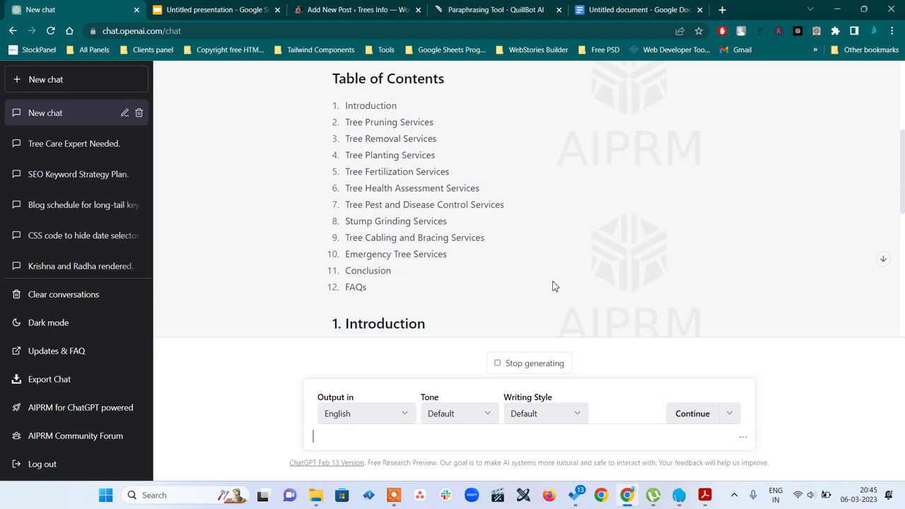
scroll(554, 286, "down", 6)
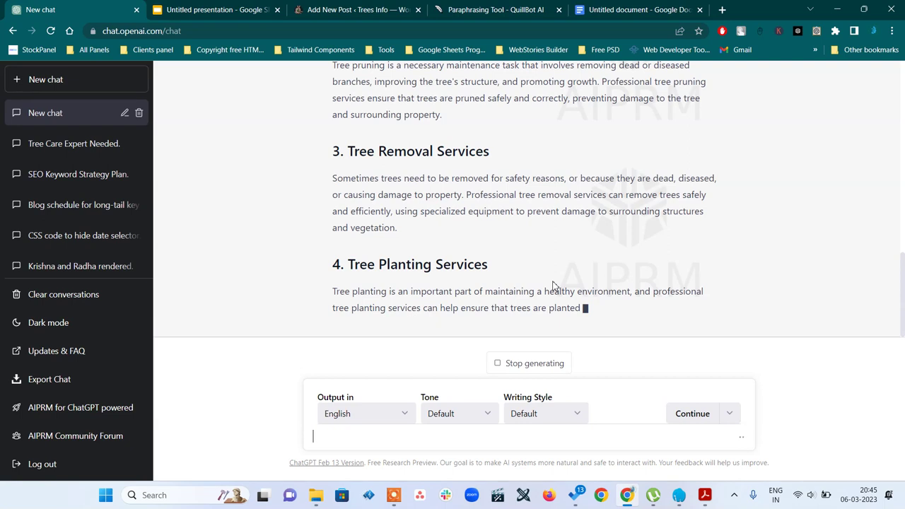
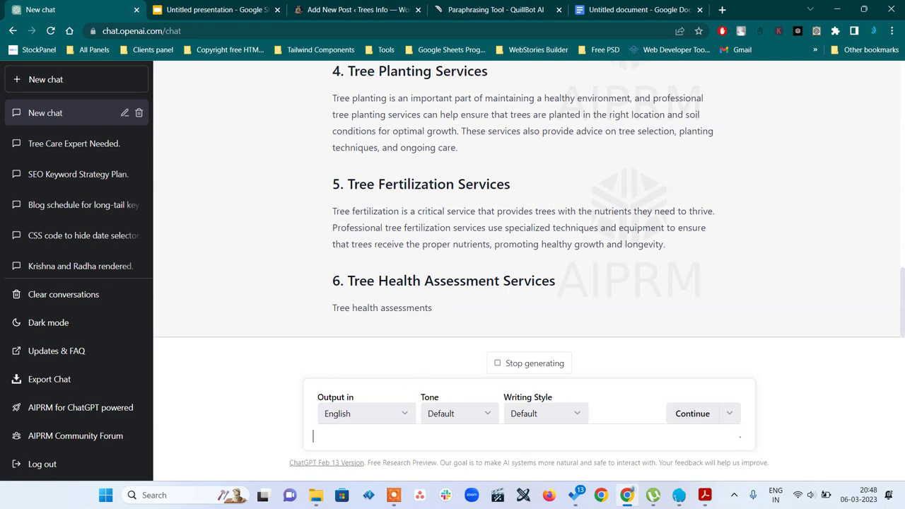
Enter "please continue" as the follow-up message without sending it, and look back over the article generated so far.
type("please continue")
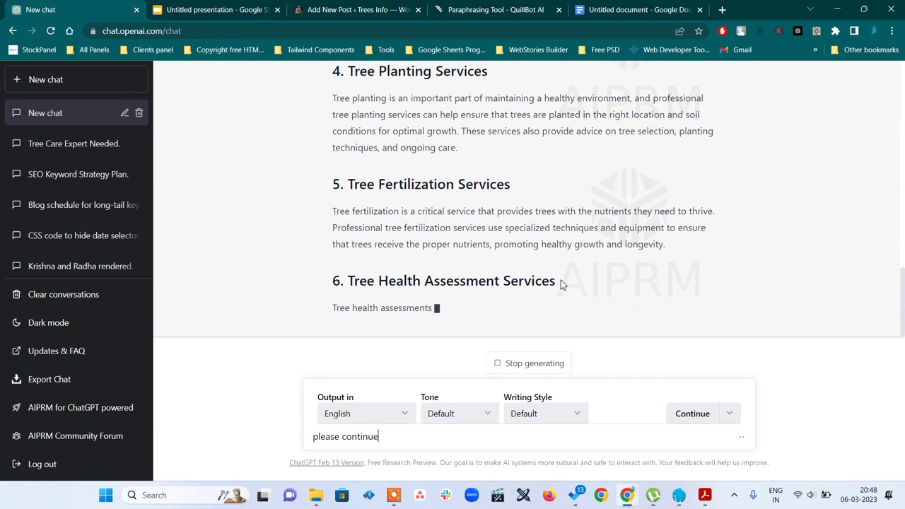
scroll(562, 284, "up", 10)
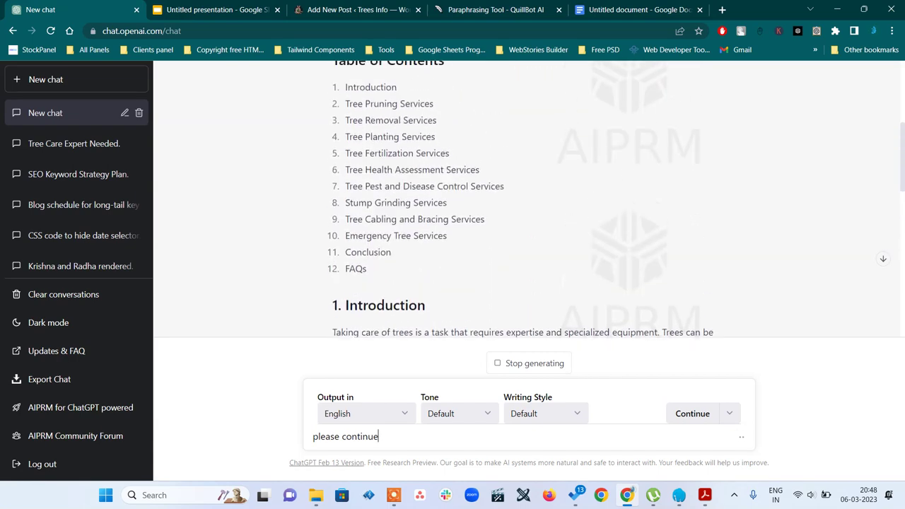
scroll(562, 285, "up", 4)
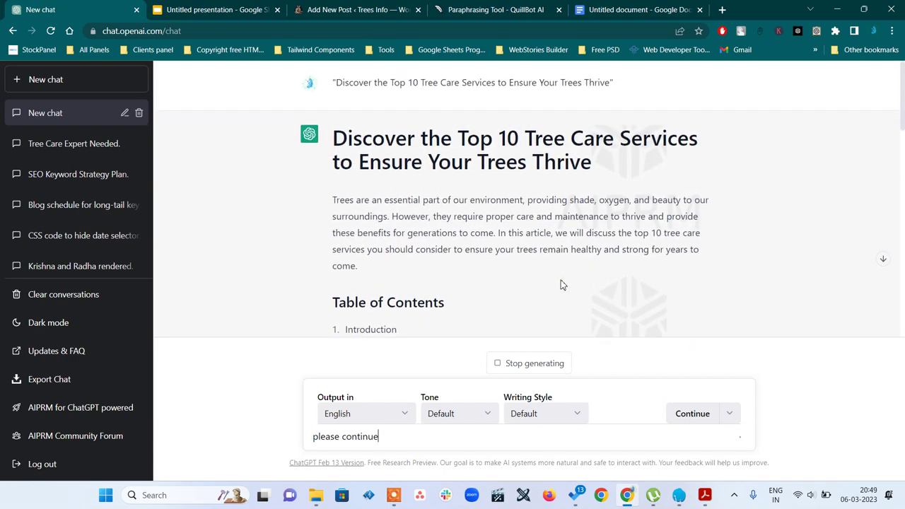
scroll(562, 284, "down", 15)
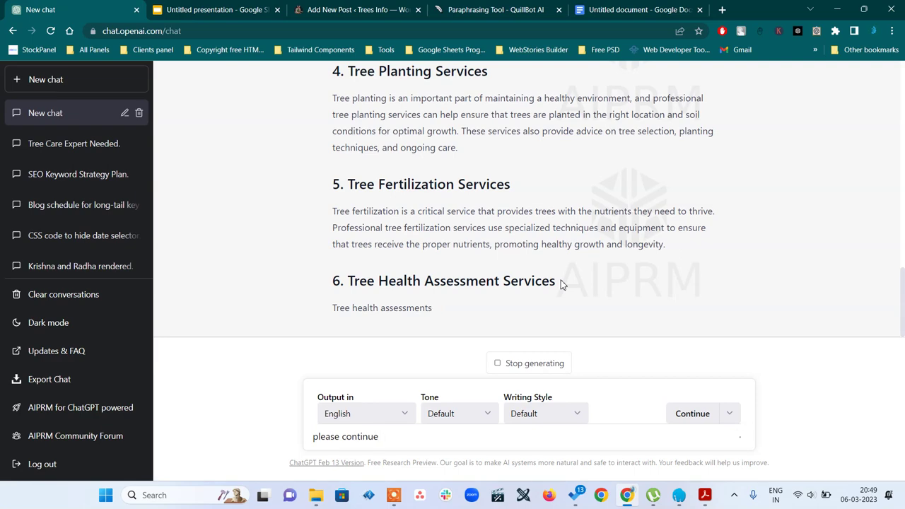
Copy the generated article from its main heading through the unfinished "6. Tree Health Assessment Services" section.
scroll(562, 284, "up", 10)
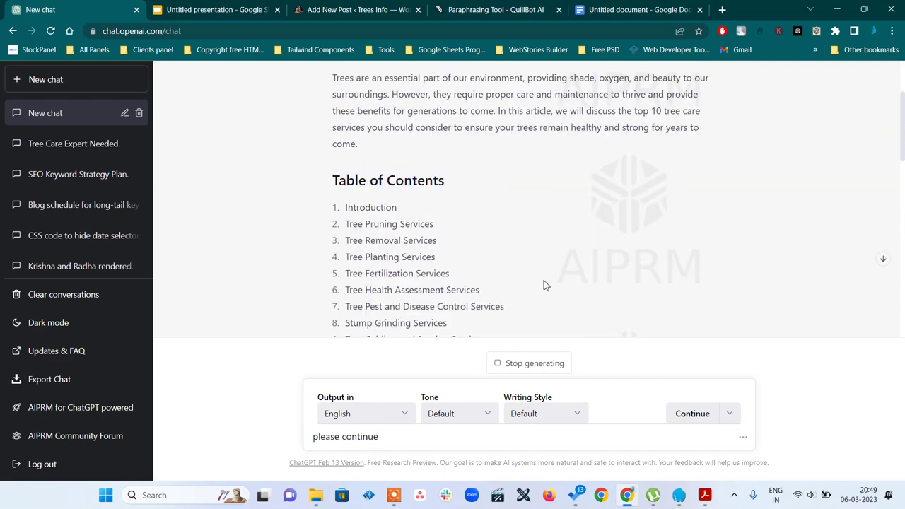
scroll(500, 232, "up", 2)
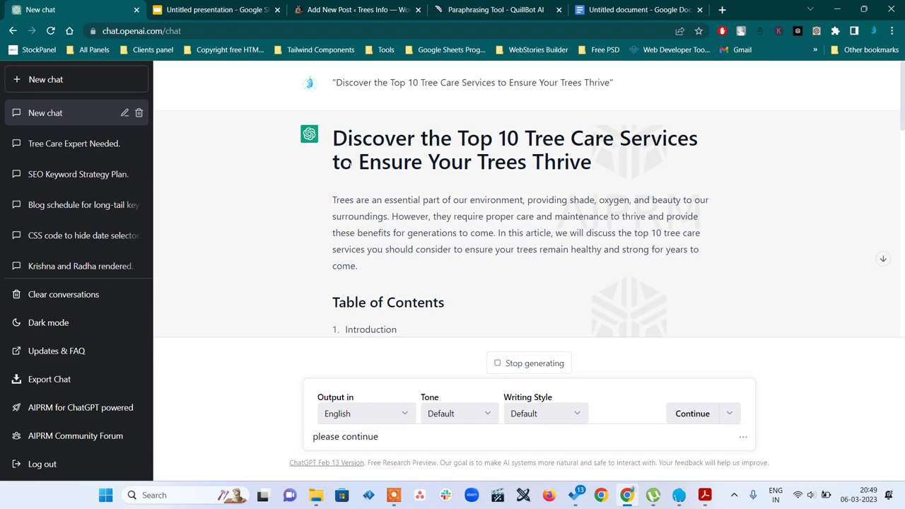
mouse_move(348, 162)
left_mouse_down()
mouse_move(418, 371)
mouse_move(477, 385)
mouse_move(438, 330)
mouse_move(449, 302)
left_mouse_up()
key("ctrl+c")
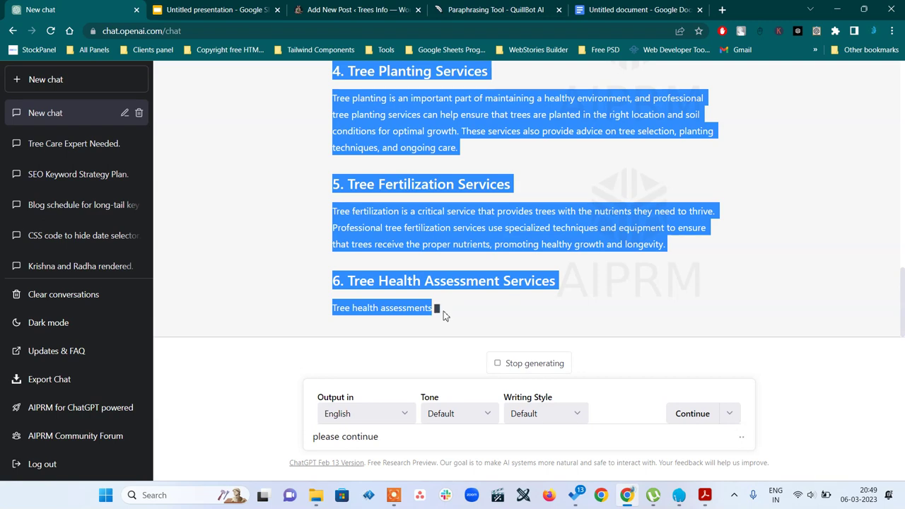
Switch to the Google Docs document and paste the article below the line "Top 10 Tree Care Services: Find the Right Expert for Your Trees".
left_click(624, 10)
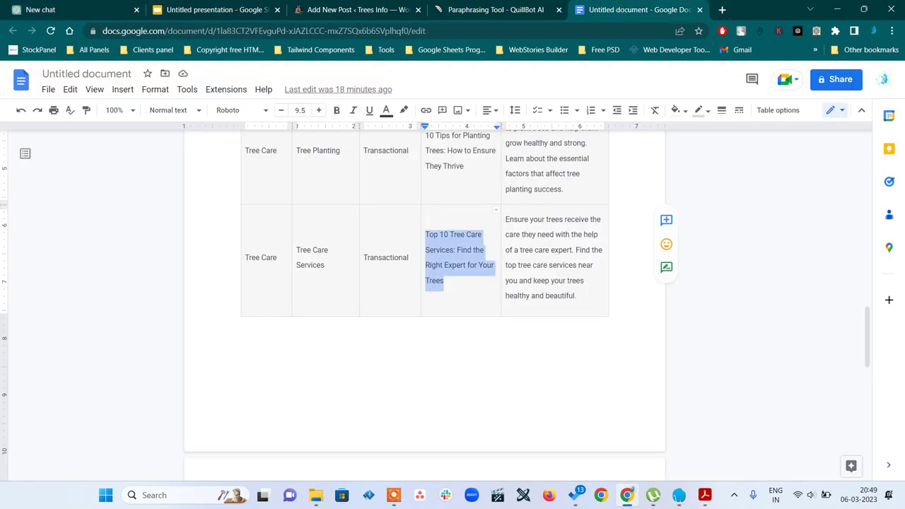
scroll(435, 304, "down", 5)
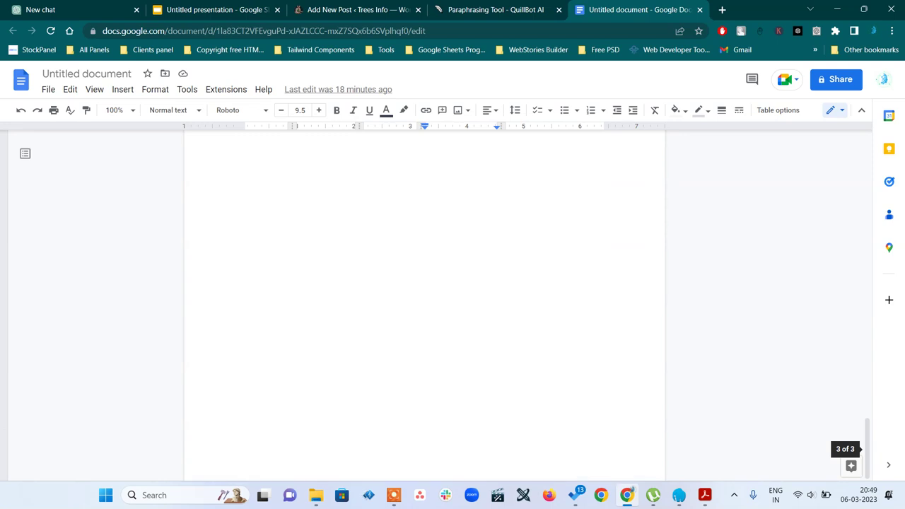
scroll(424, 304, "up", 2)
left_click(385, 361)
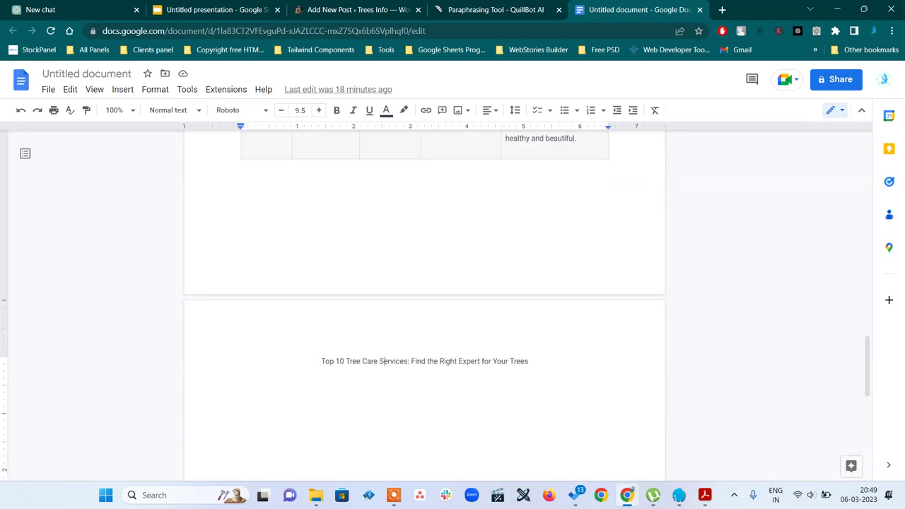
key("End")
key("Return")
key("Return")
key("ctrl+v")
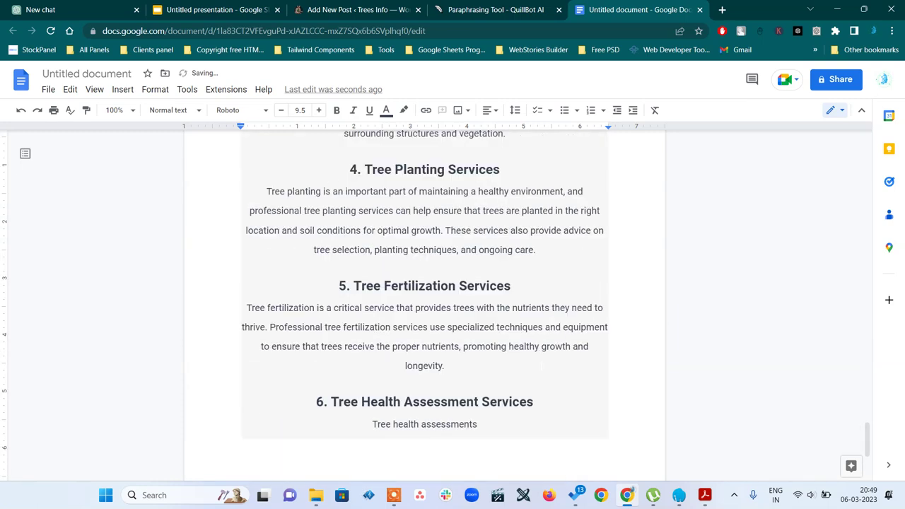
Return to ChatGPT and check the pruning, removal and planting sections and where the generated article currently ends.
left_click(51, 9)
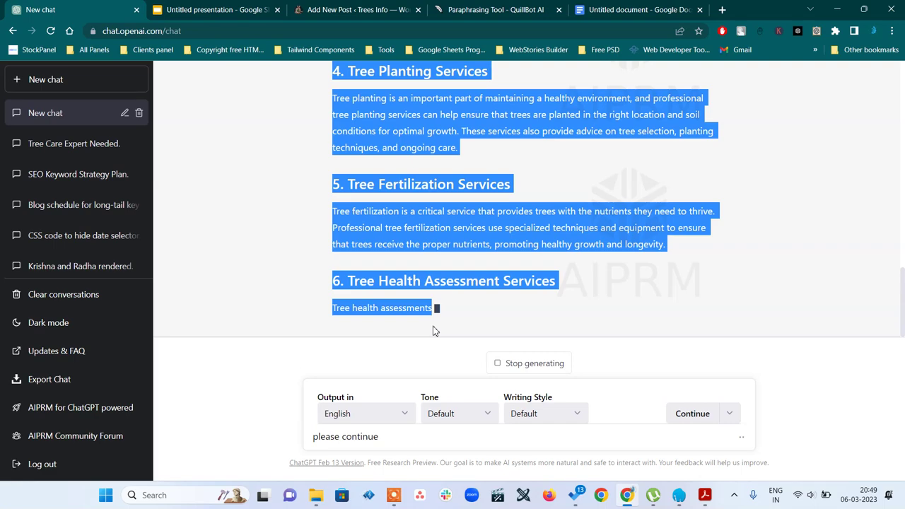
scroll(434, 330, "up", 12)
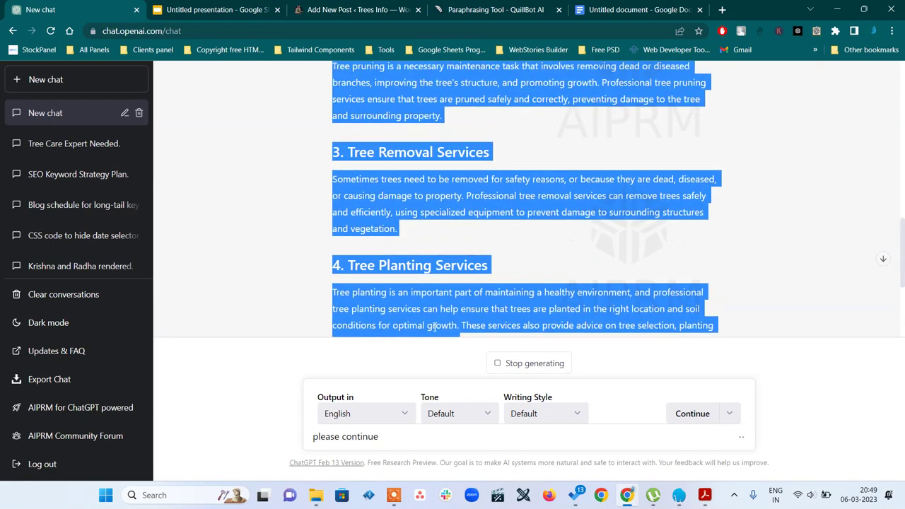
scroll(434, 326, "down", 4)
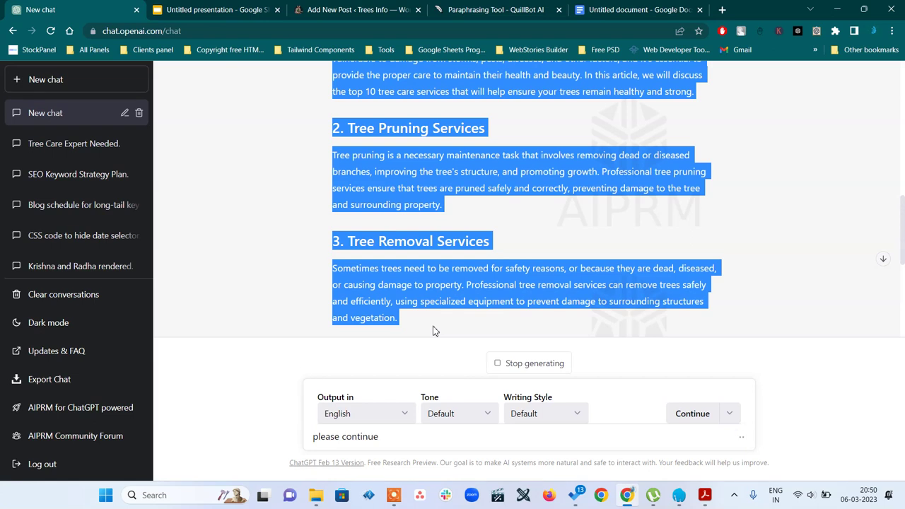
scroll(434, 331, "down", 4)
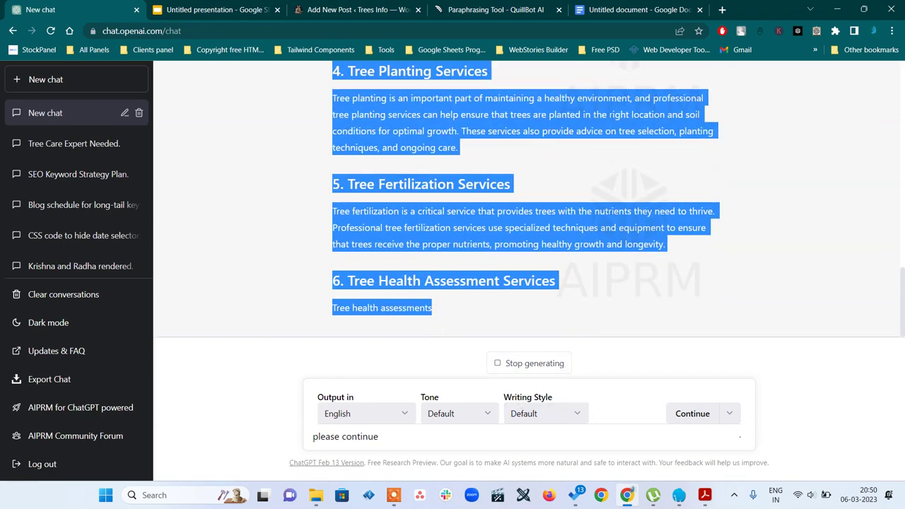
left_click(398, 438)
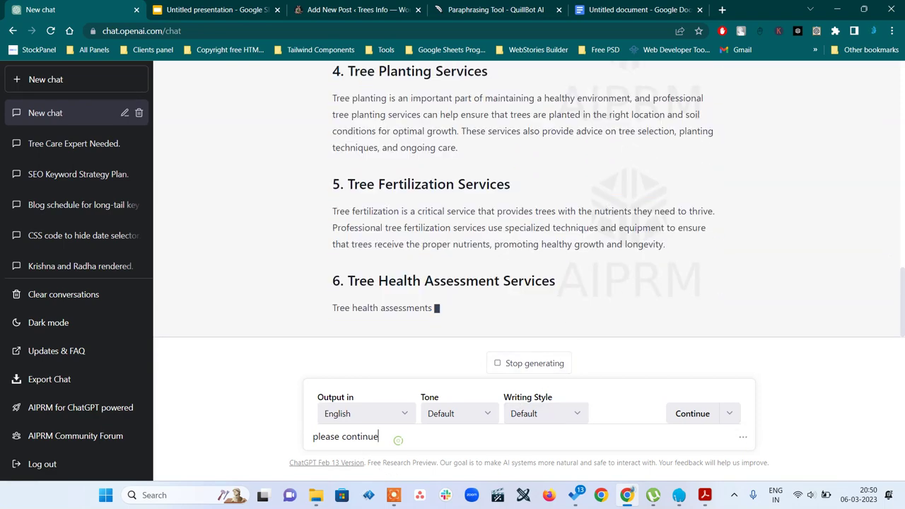
In the Google Docs document, copy the introductory paragraph between the article's main heading and the table of contents.
left_click(629, 11)
scroll(424, 304, "up", 15)
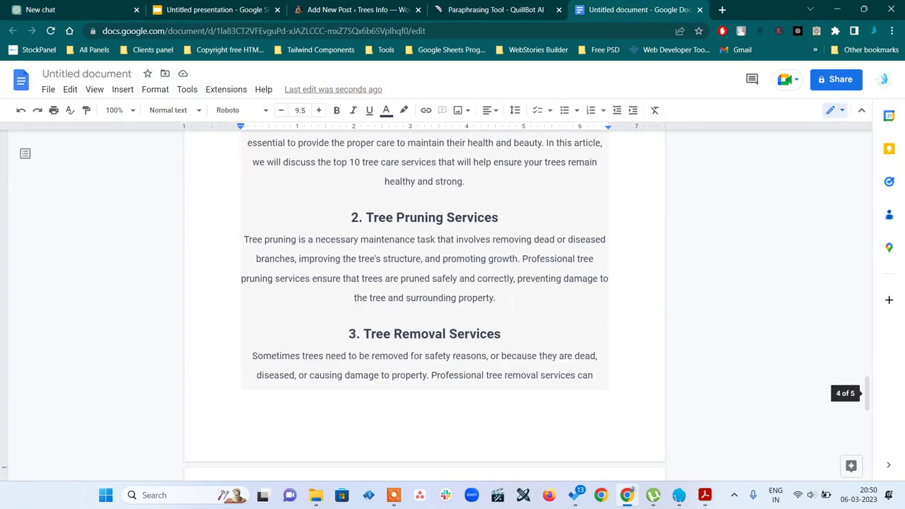
scroll(424, 304, "up", 5)
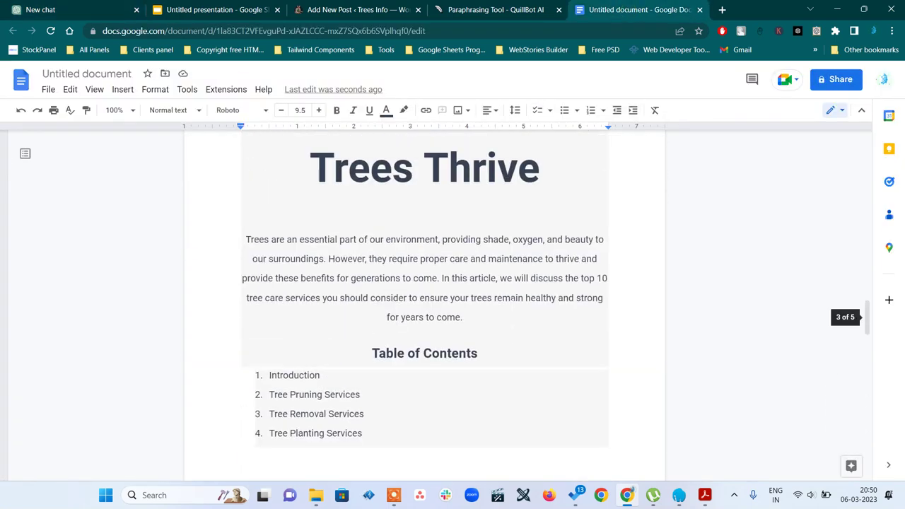
scroll(512, 300, "up", 3)
scroll(481, 325, "down", 2)
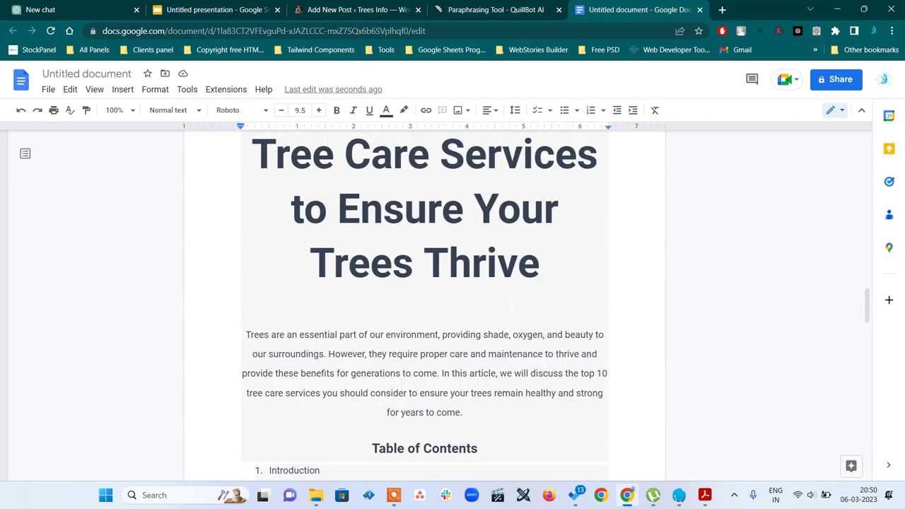
triple_click(436, 354)
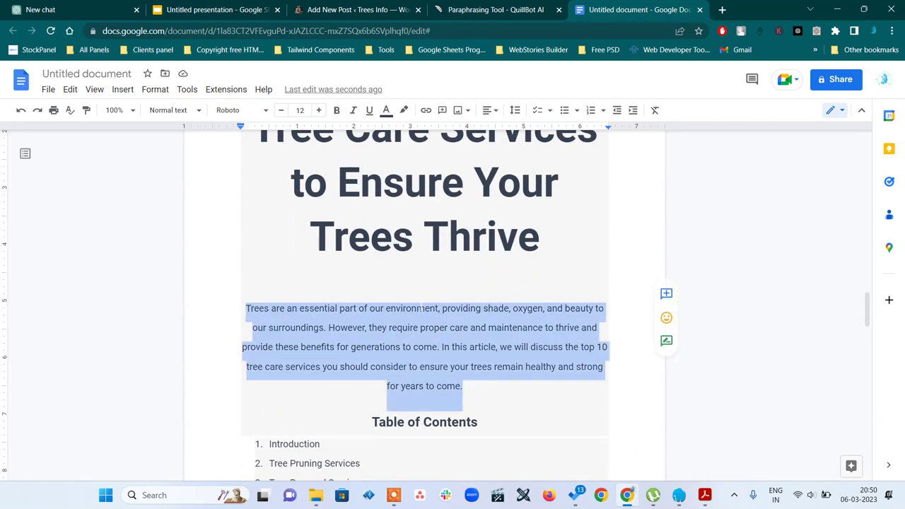
scroll(437, 356, "down", 9)
scroll(424, 297, "down", 1)
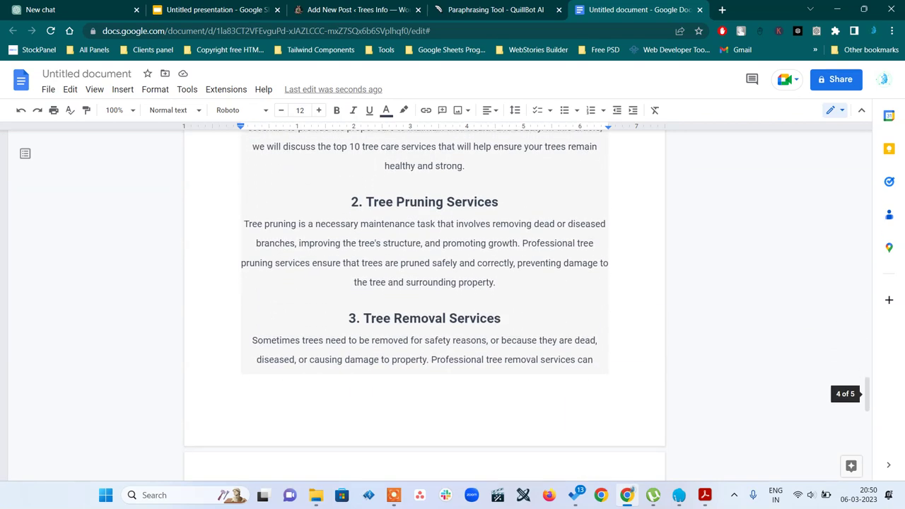
scroll(448, 372, "up", 10)
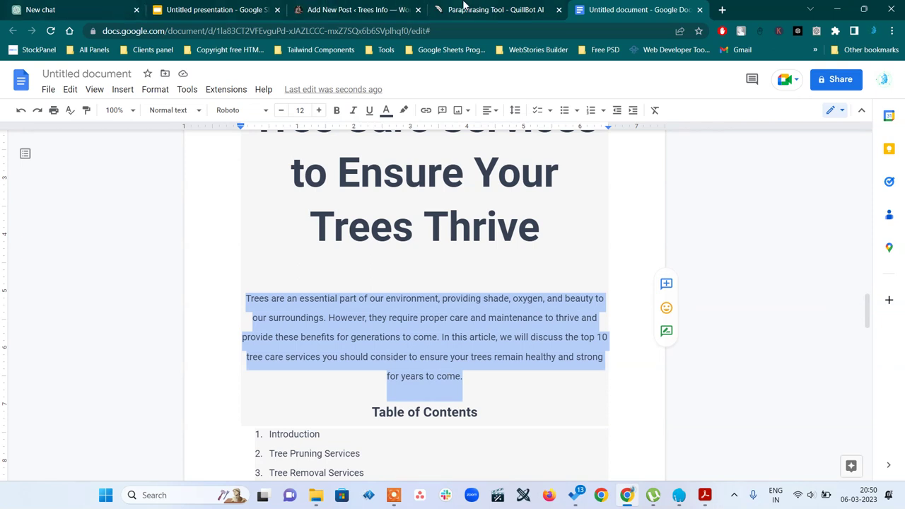
Switch to QuillBot, replace the existing input text with the copied introductory paragraph, and paraphrase it in Standard mode.
left_click(467, 8)
left_click(232, 209)
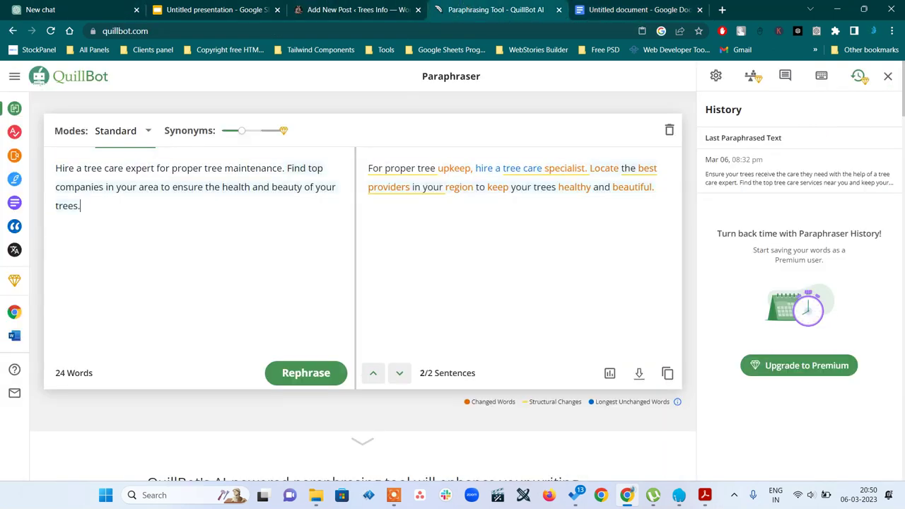
key("ctrl+a")
key("BackSpace")
key("ctrl+v")
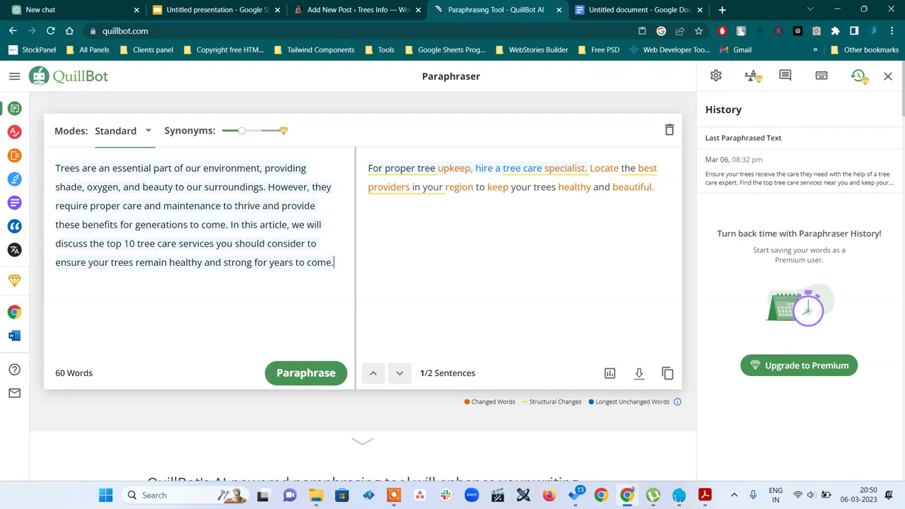
left_click(310, 383)
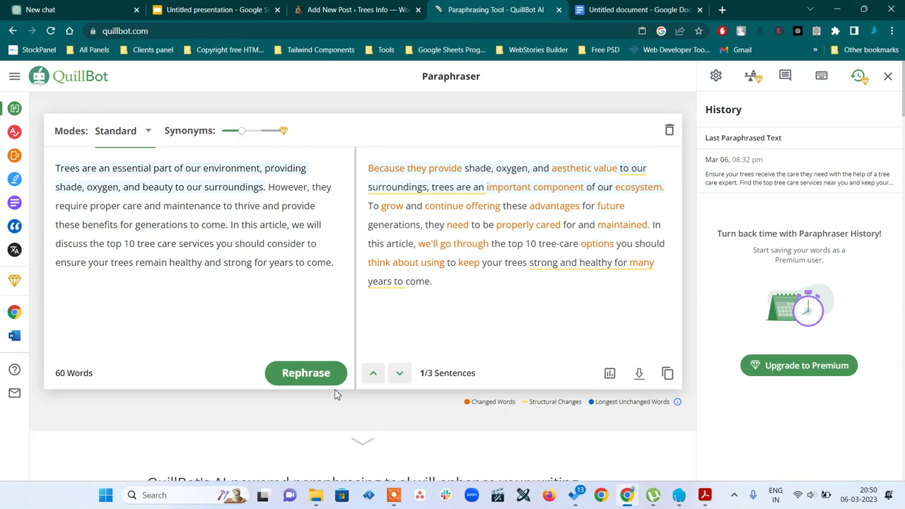
Rephrase the first paraphrased sentence using the first Fluency suggestion, beginning "Trees are an important aspect of our ecology".
mouse_move(608, 140)
mouse_move(487, 177)
left_click(396, 152)
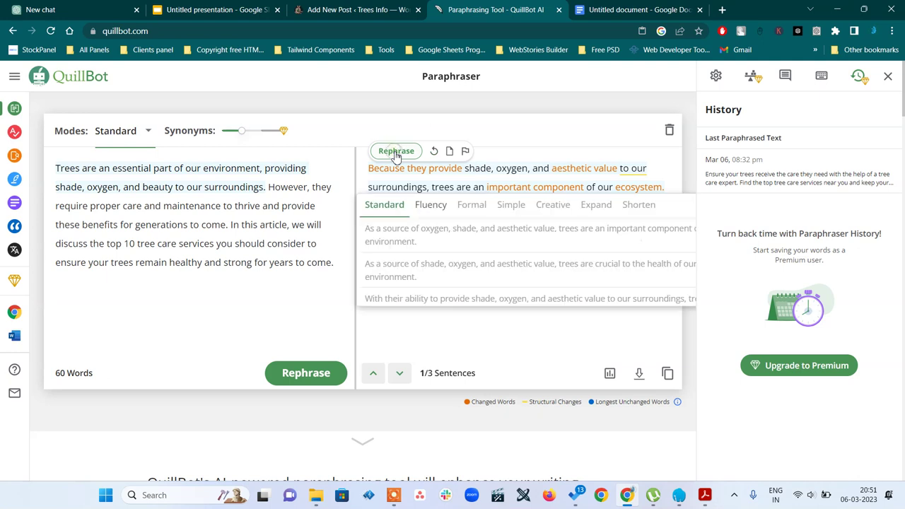
left_click(438, 213)
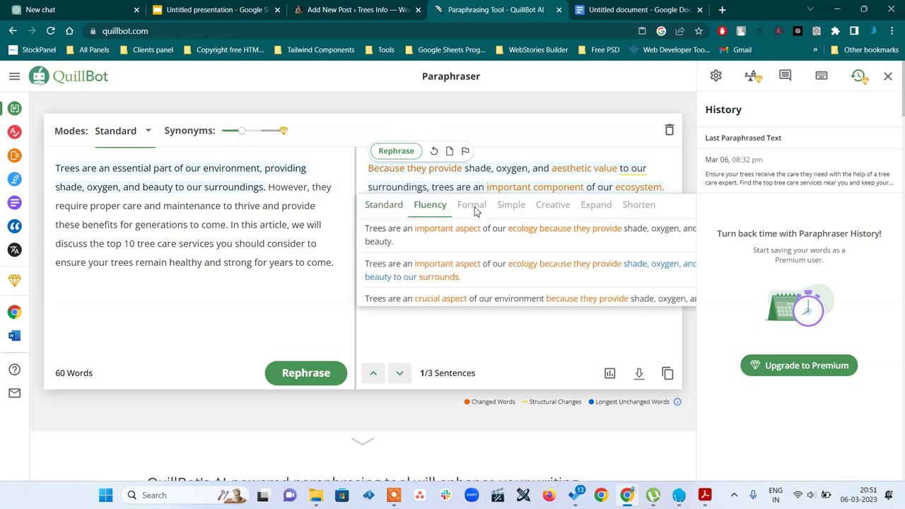
mouse_move(471, 208)
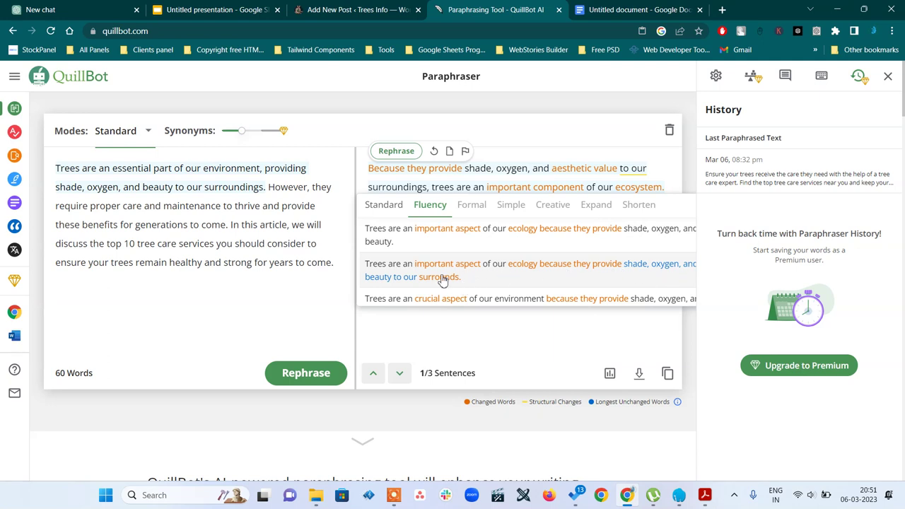
left_click(483, 236)
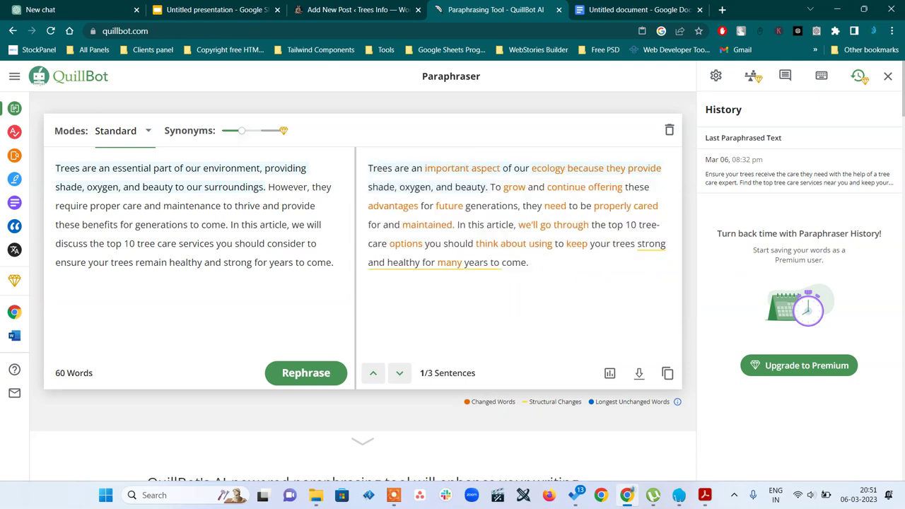
Raise the Synonyms level one notch towards more changes and rephrase the whole paragraph.
mouse_move(414, 189)
left_click(263, 133)
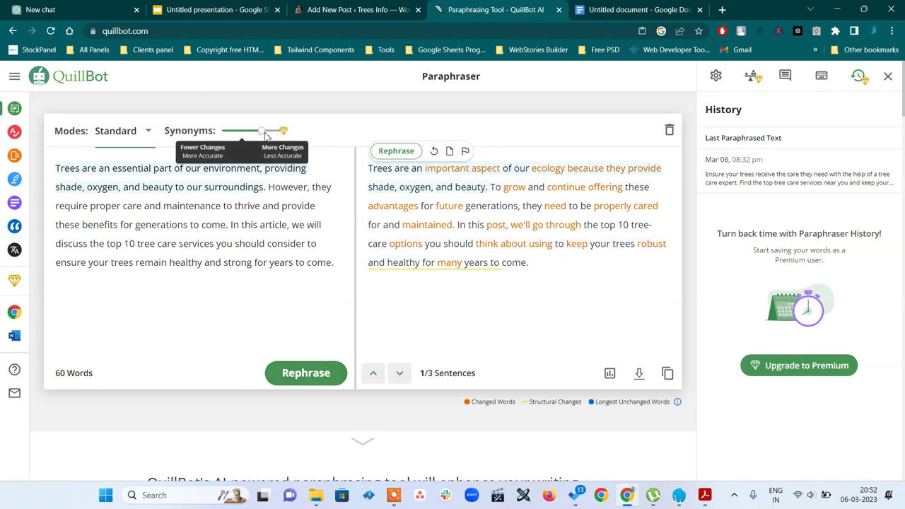
left_click(311, 371)
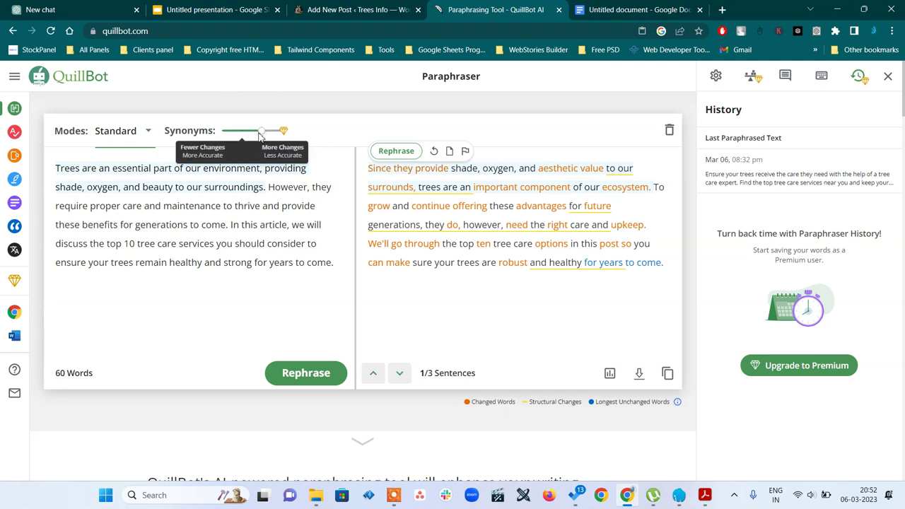
Lower the Synonyms level one notch towards fewer changes and rephrase the paragraph again.
key("ctrl+a")
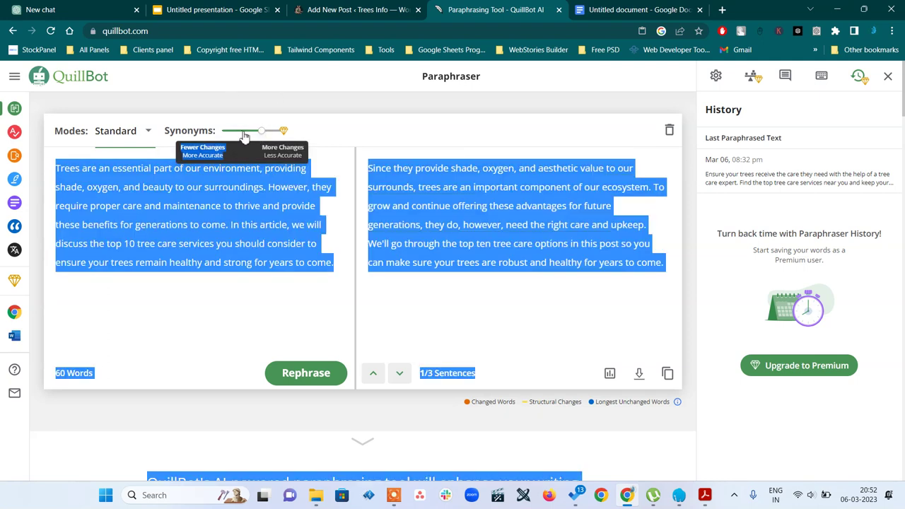
left_click(381, 142)
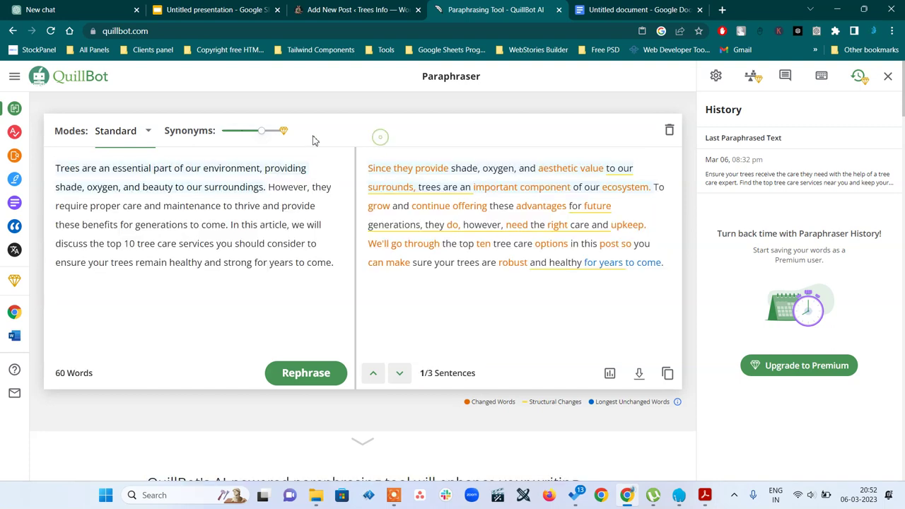
left_click(238, 133)
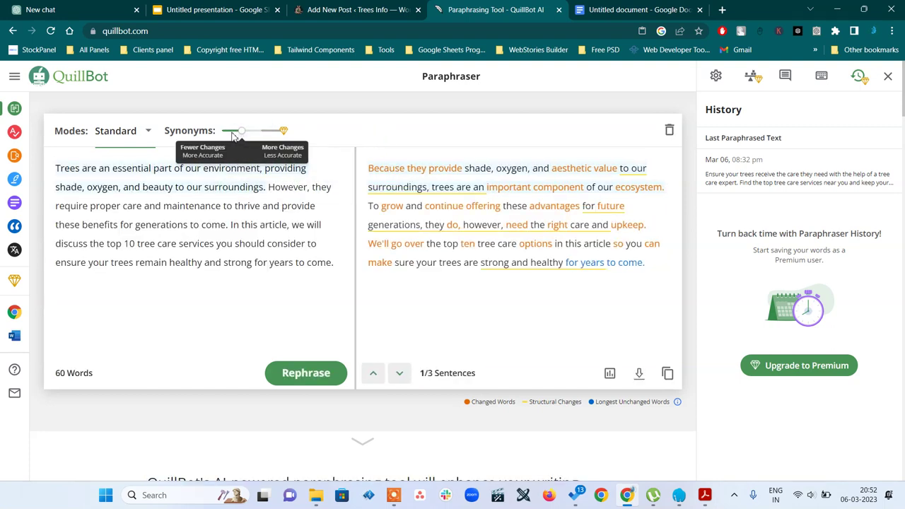
left_click(300, 373)
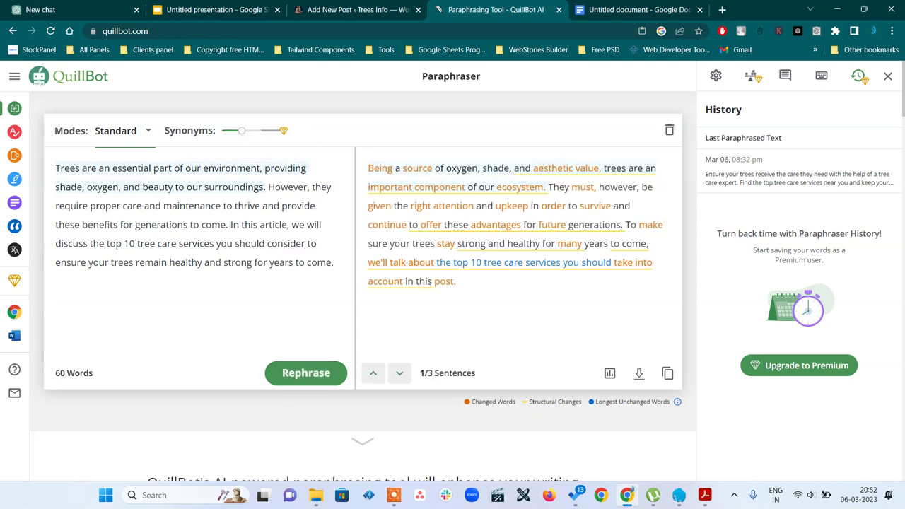
Replace the first paraphrased sentence with the first Fluency suggestion, beginning "Trees are an important aspect of our ecology because they provide".
mouse_move(407, 168)
left_click(400, 151)
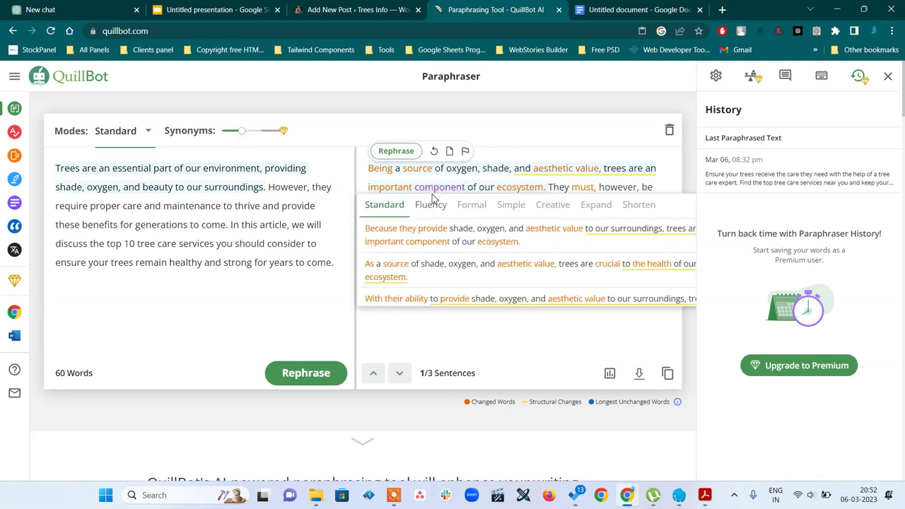
left_click(428, 204)
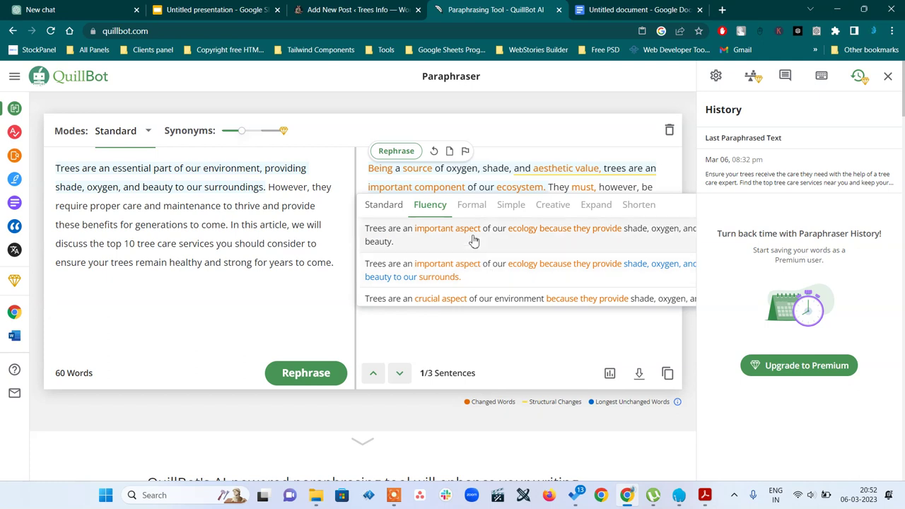
left_click(539, 235)
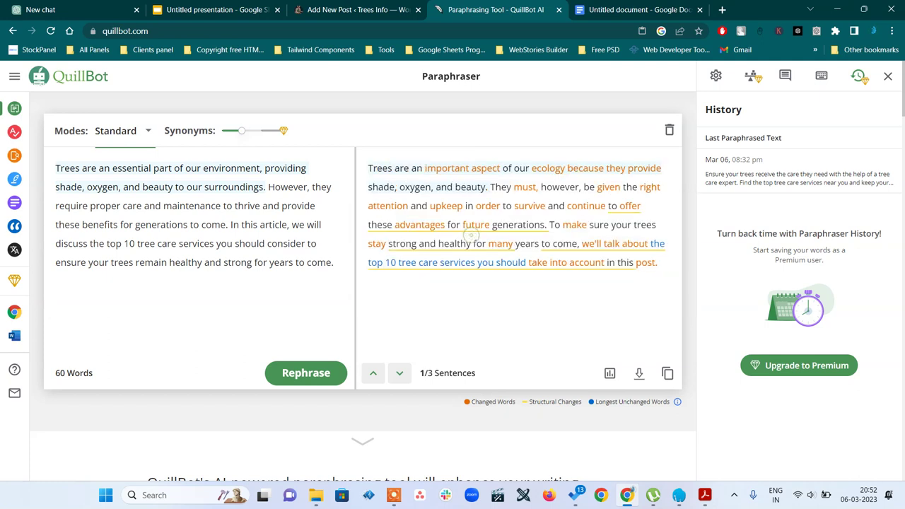
Replace the second paraphrased sentence with the third Standard suggestion, beginning "To grow and continue offering these advantages for future generations".
left_click(525, 188)
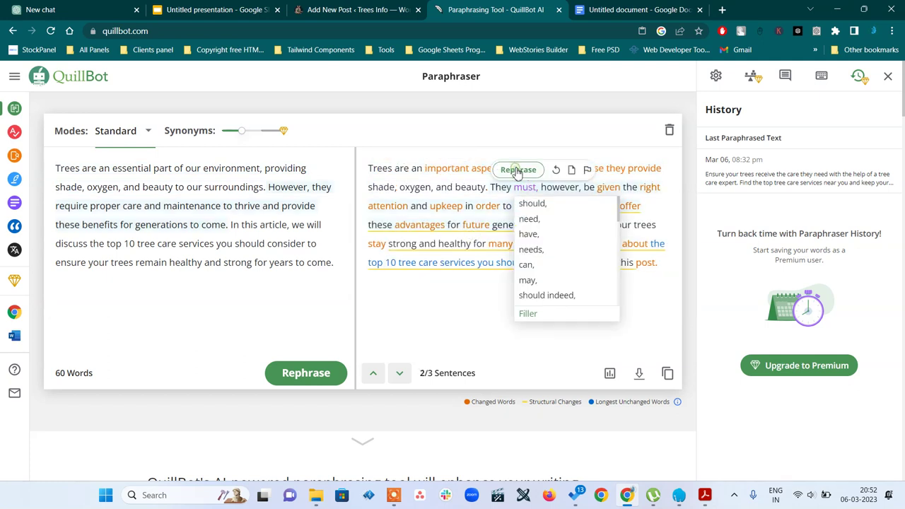
left_click(518, 171)
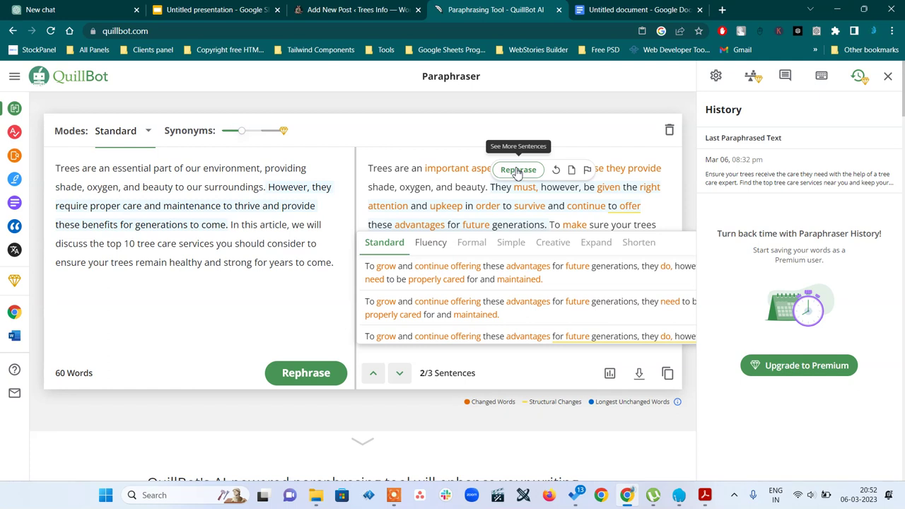
left_click(447, 338)
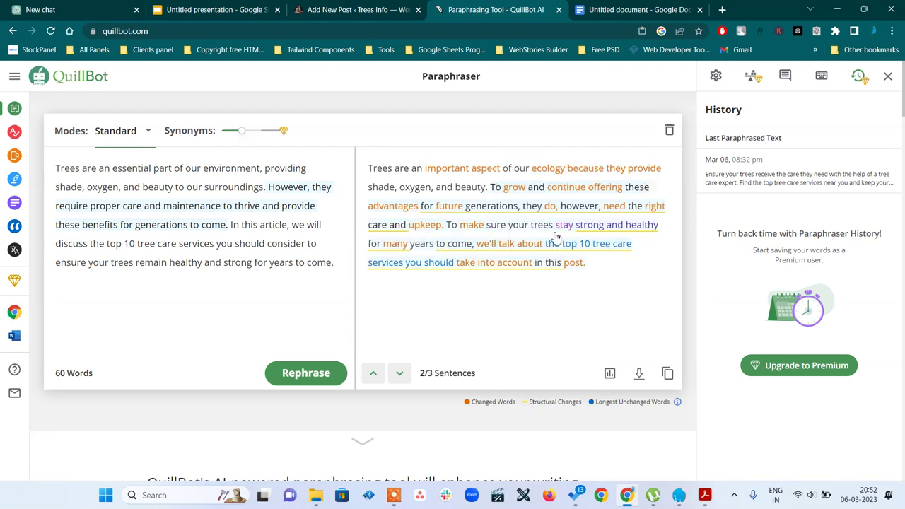
Replace the third paraphrased sentence with the first Fluency suggestion, beginning "In this post, we will go over the top ten tree care services".
left_click(488, 233)
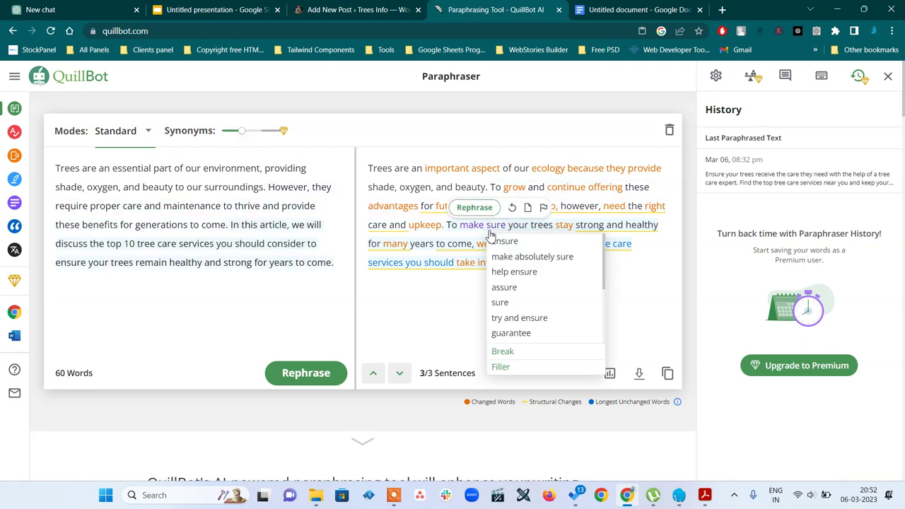
left_click(473, 208)
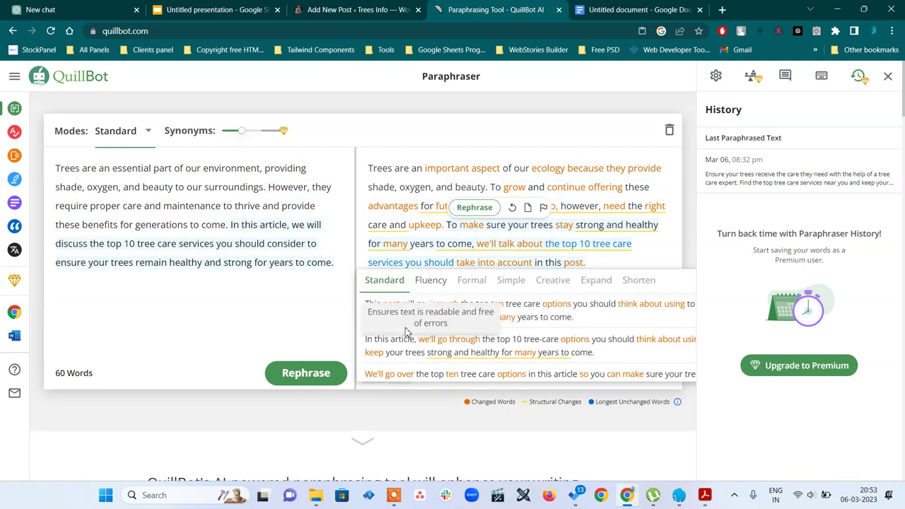
left_click(430, 281)
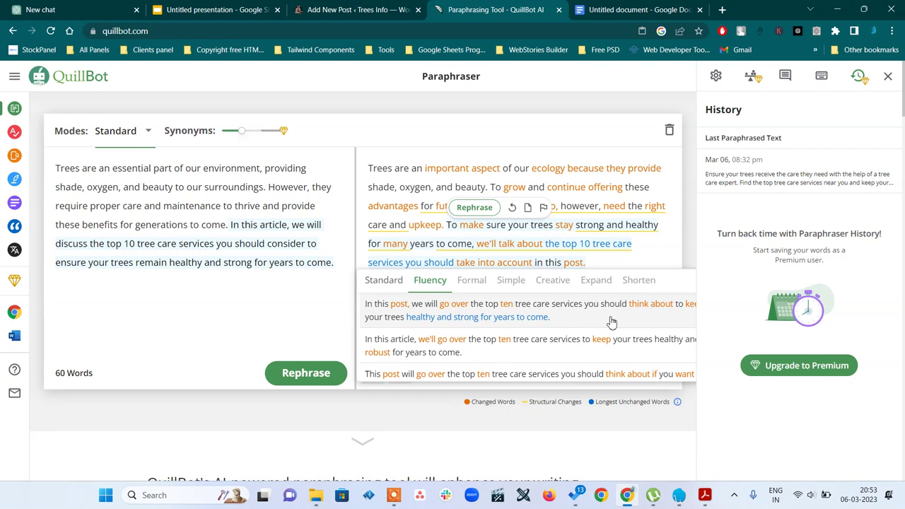
left_click(566, 322)
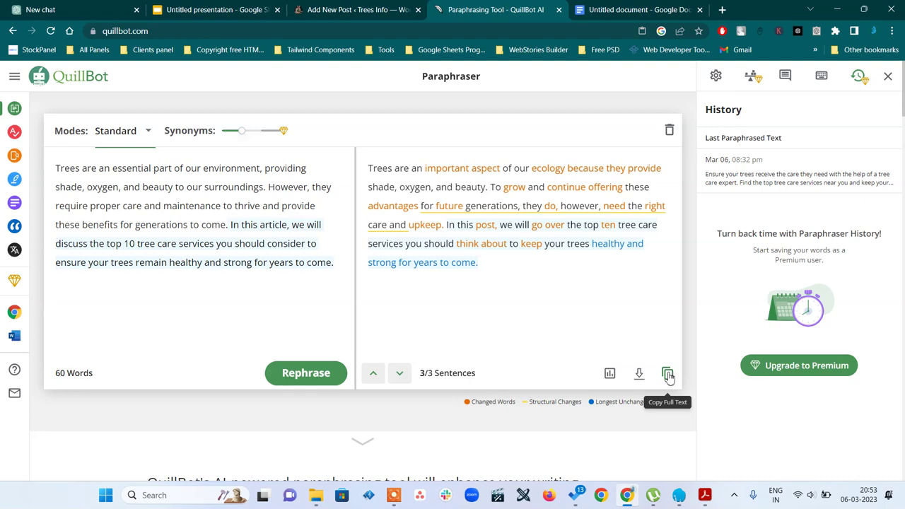
Copy the full paraphrased text into the WordPress post as the opening paragraph below the title, and start a new paragraph after it.
left_click(667, 375)
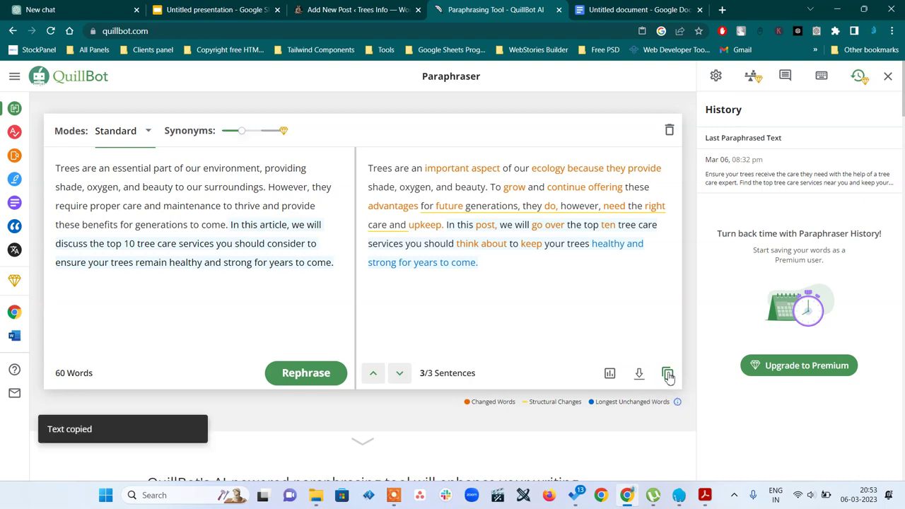
left_click(621, 9)
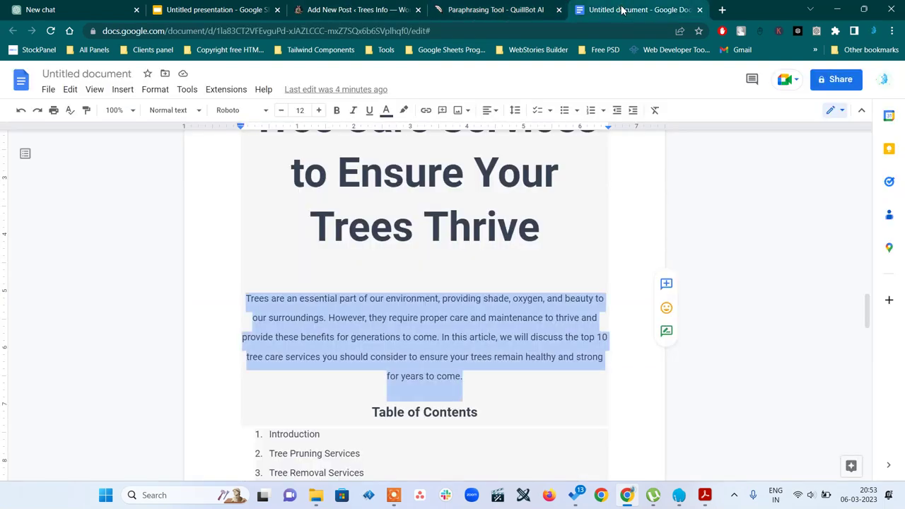
left_click(334, 9)
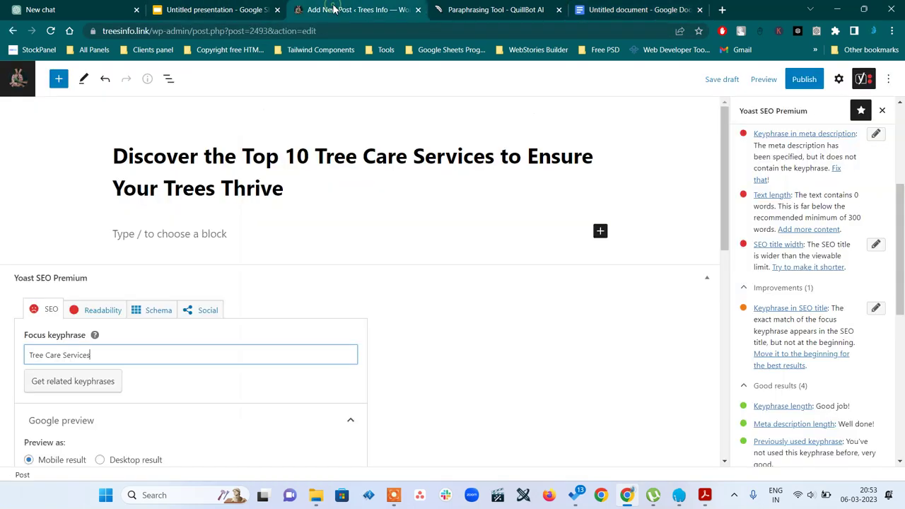
left_click(169, 234)
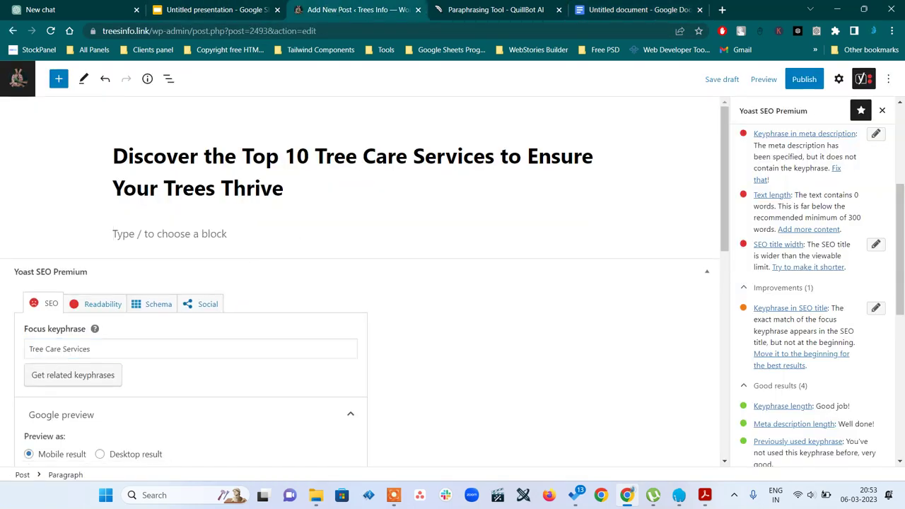
key("ctrl+v")
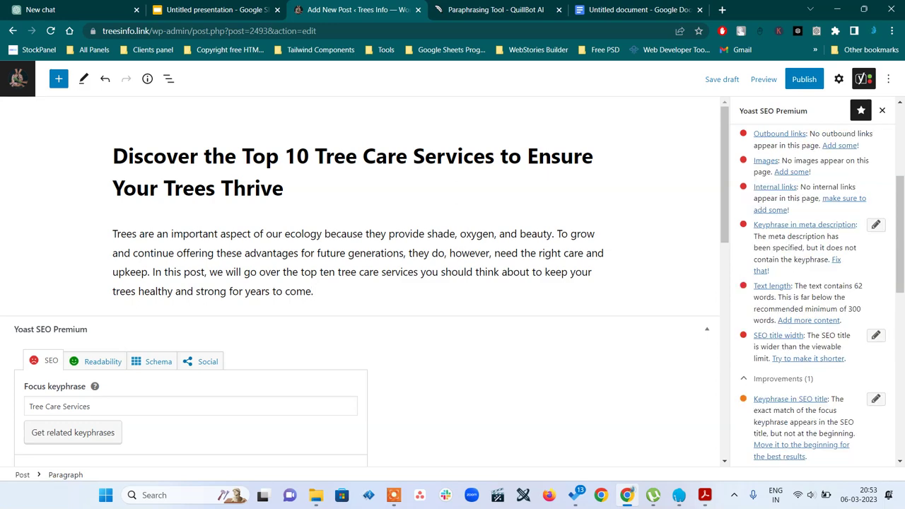
key("Return")
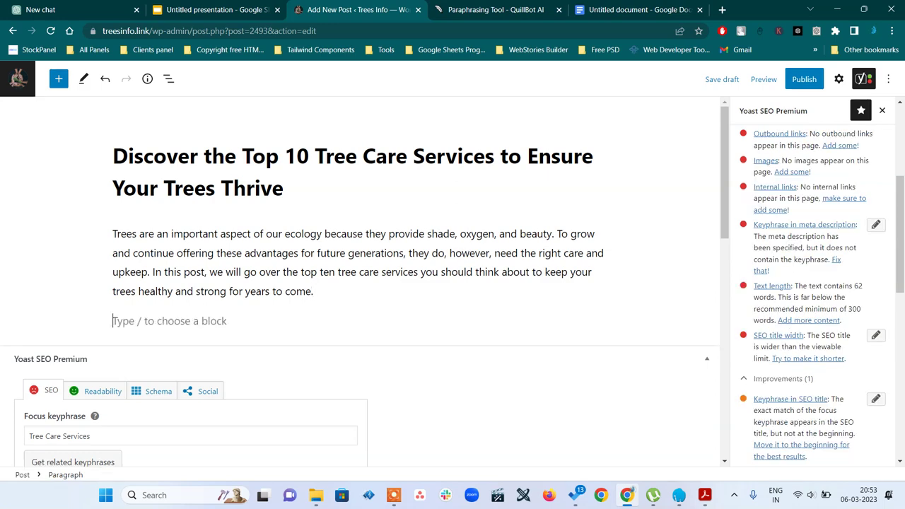
Copy the "1. Introduction" heading and its paragraph from the Google Docs article and paste them below the opening paragraph in the WordPress post.
left_click(609, 12)
left_click(486, 12)
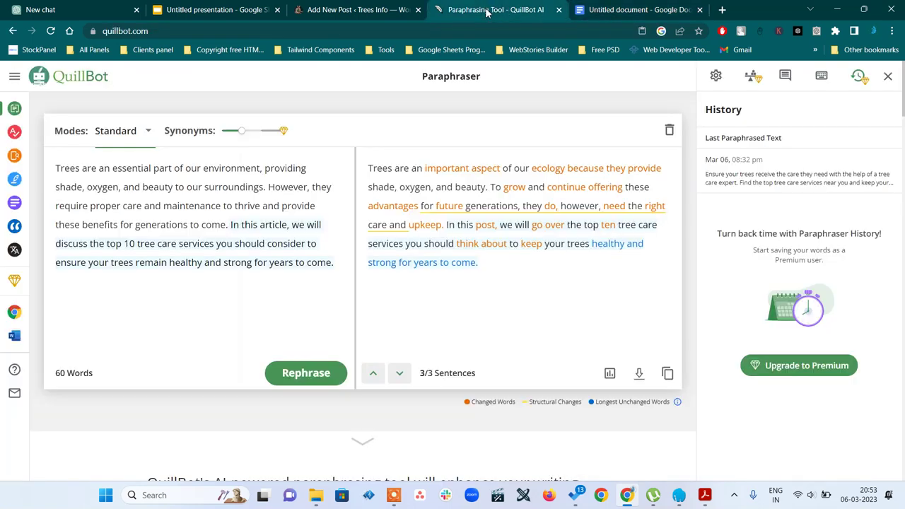
left_click(612, 13)
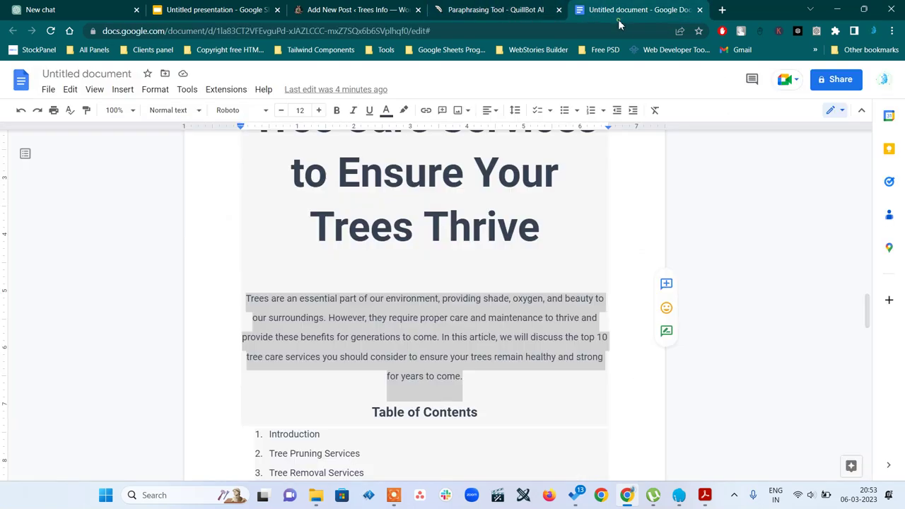
scroll(481, 357, "down", 5)
scroll(481, 357, "up", 3)
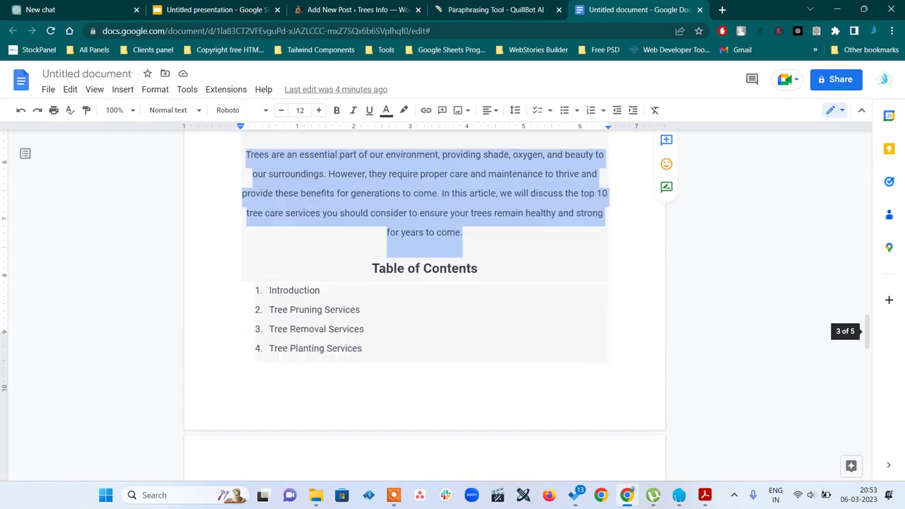
scroll(481, 356, "down", 3)
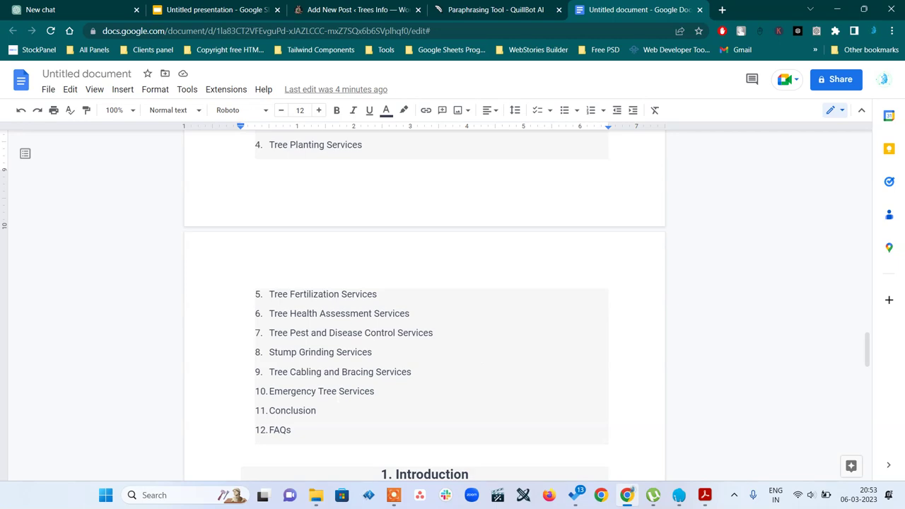
scroll(424, 304, "down", 3)
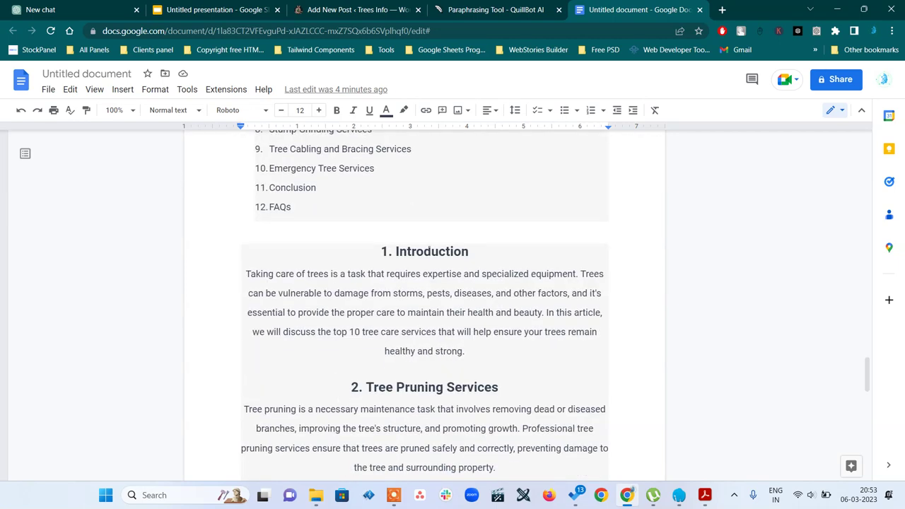
left_click(429, 250)
left_click_drag(465, 357, 382, 256)
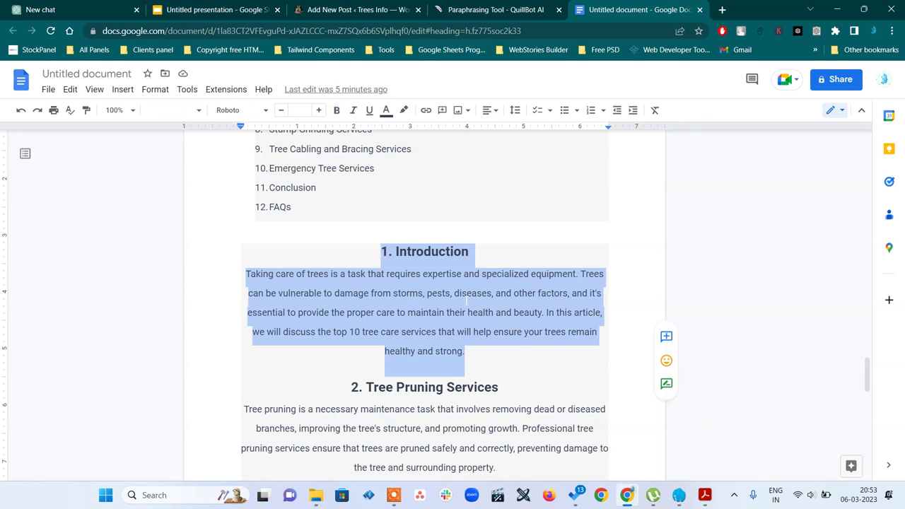
left_click(355, 10)
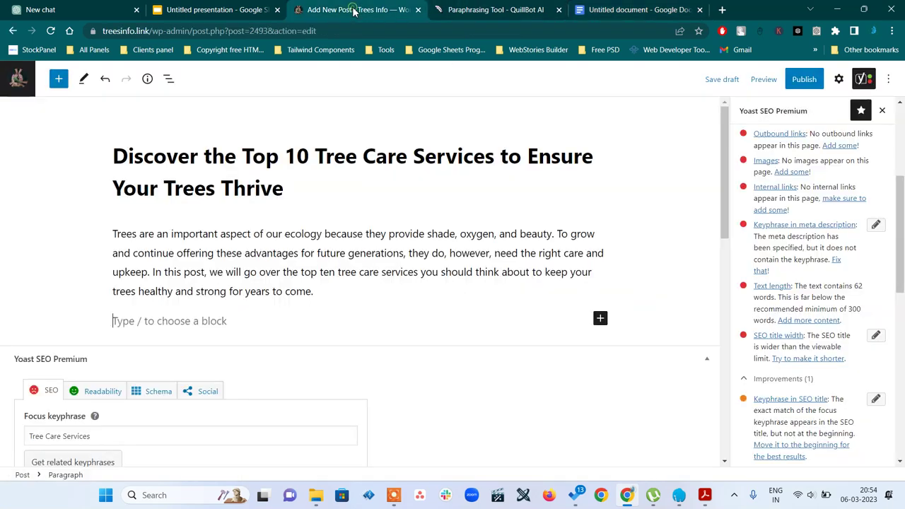
key("ctrl+v")
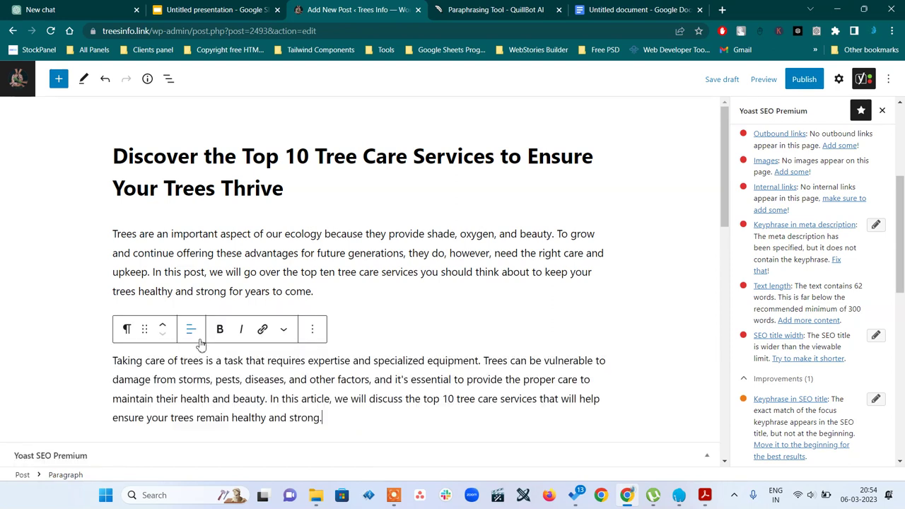
left_click(388, 297)
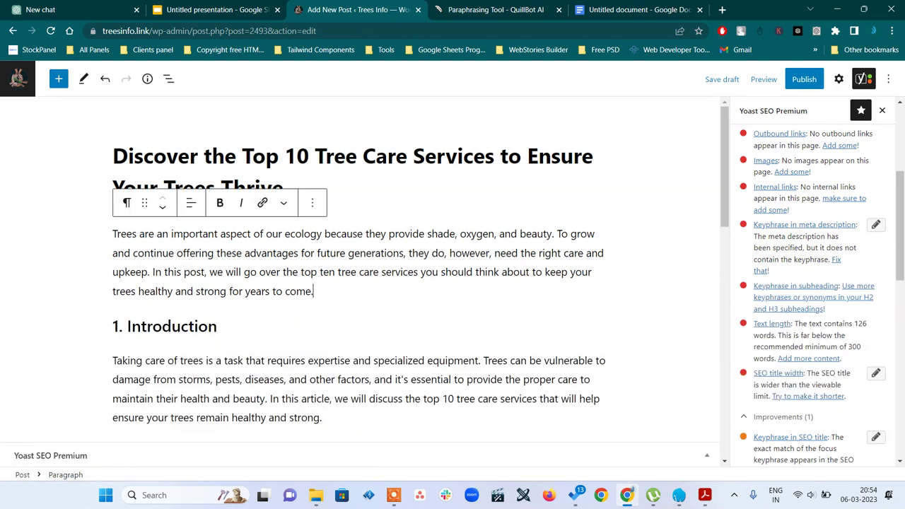
Cut the body paragraph below the "1. Introduction" heading from the WordPress post.
triple_click(190, 326)
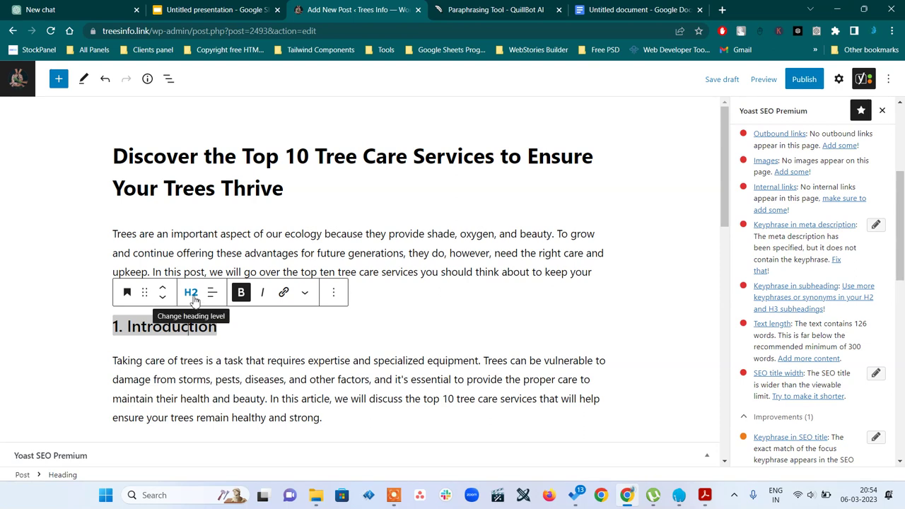
triple_click(283, 387)
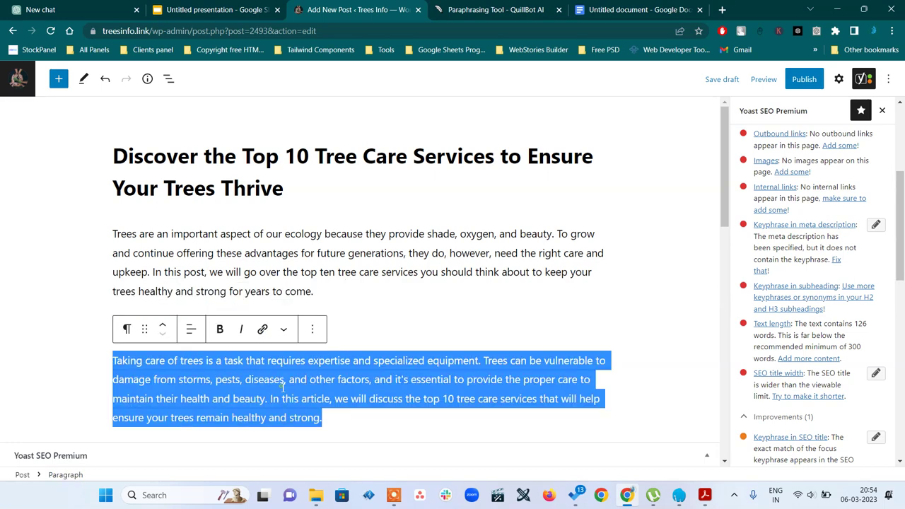
key("BackSpace")
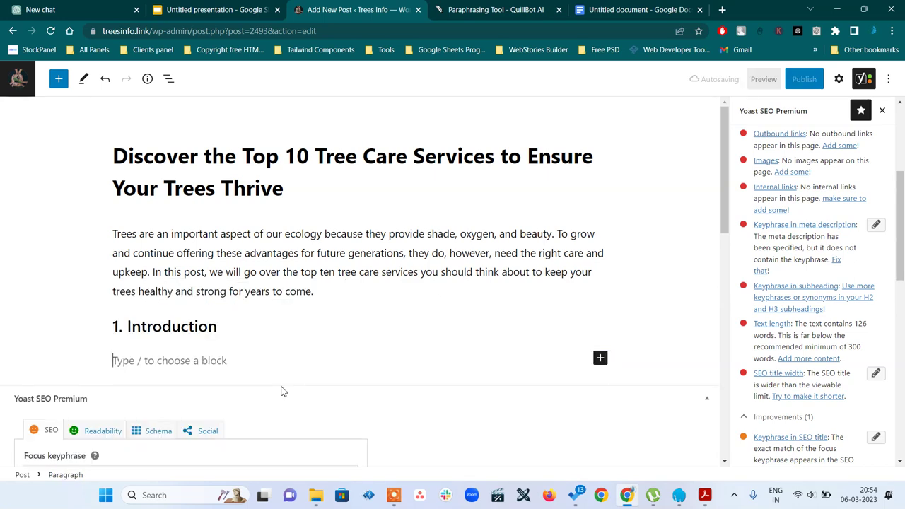
Switch to QuillBot, replace the input text with the cut introduction paragraph, set Synonyms to the fewest changes, and paraphrase it in Standard mode.
left_click(502, 8)
double_click(262, 263)
key("ctrl+a")
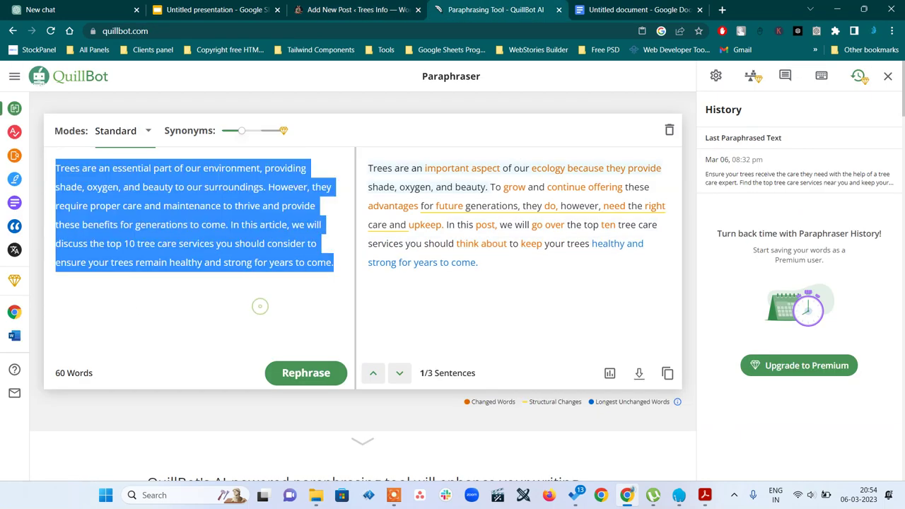
key("BackSpace")
key("ctrl+v")
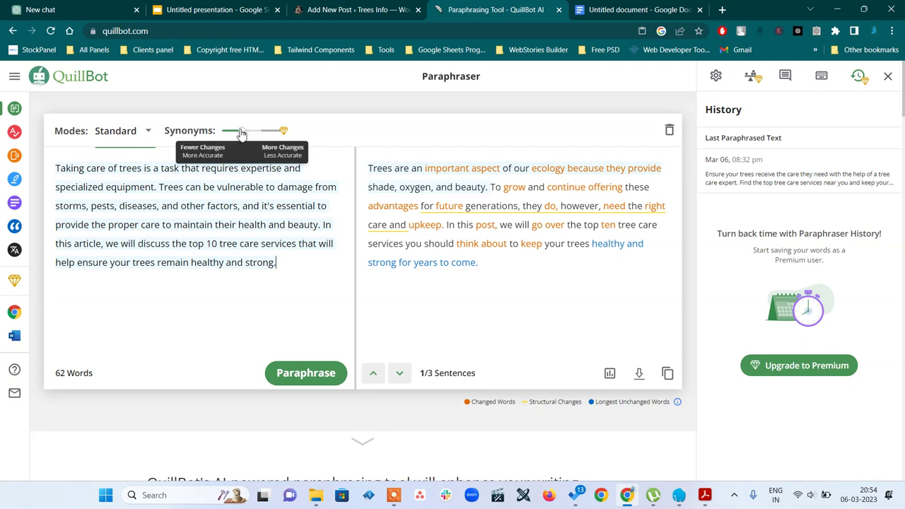
left_click_drag(242, 132, 223, 133)
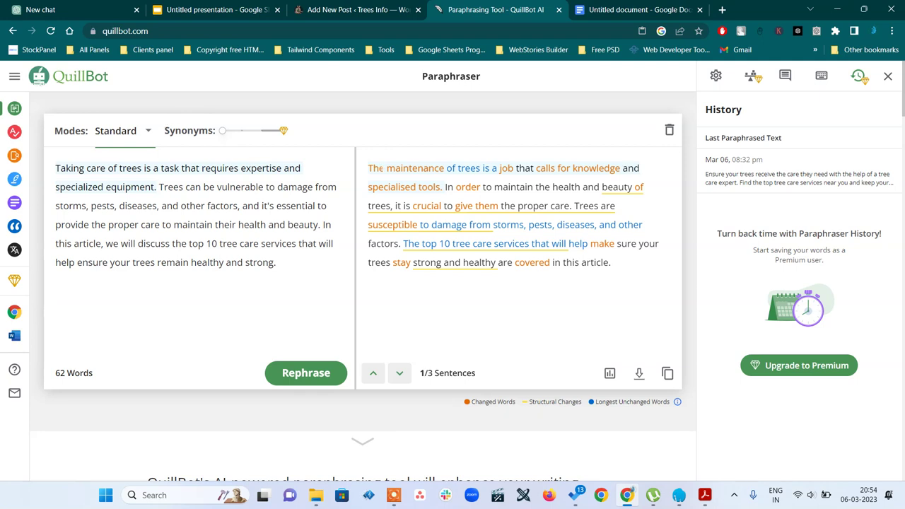
Replace the first sentence of the paraphrased introduction with the first Fluency suggestion, beginning "Tree care is a job that requires knowledge".
mouse_move(402, 264)
mouse_move(397, 187)
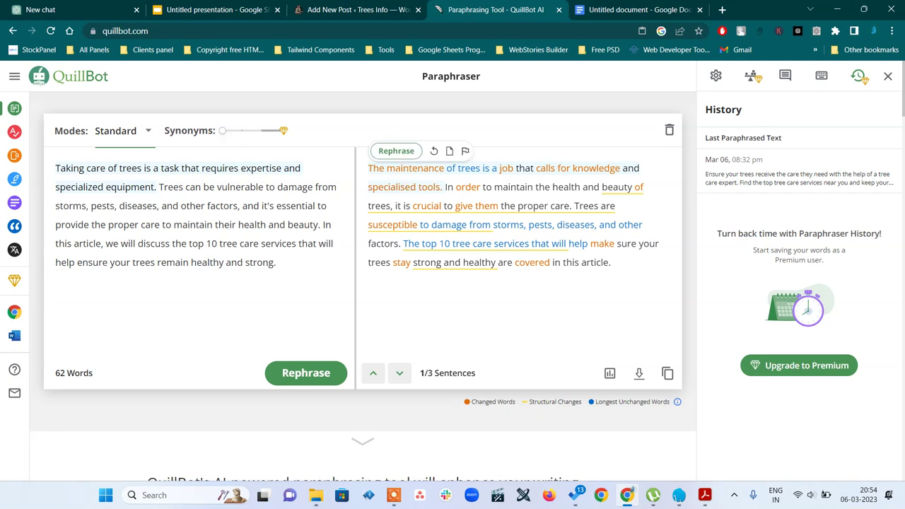
left_click(396, 151)
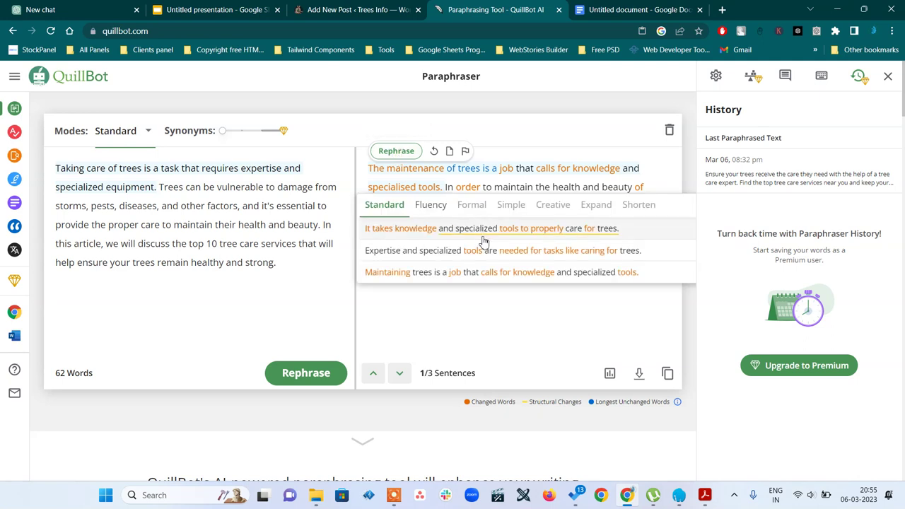
left_click(431, 211)
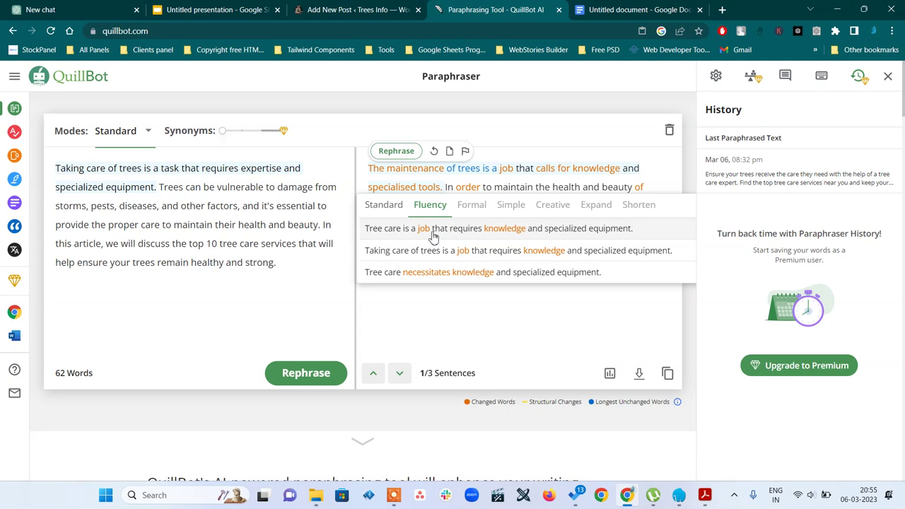
left_click(431, 233)
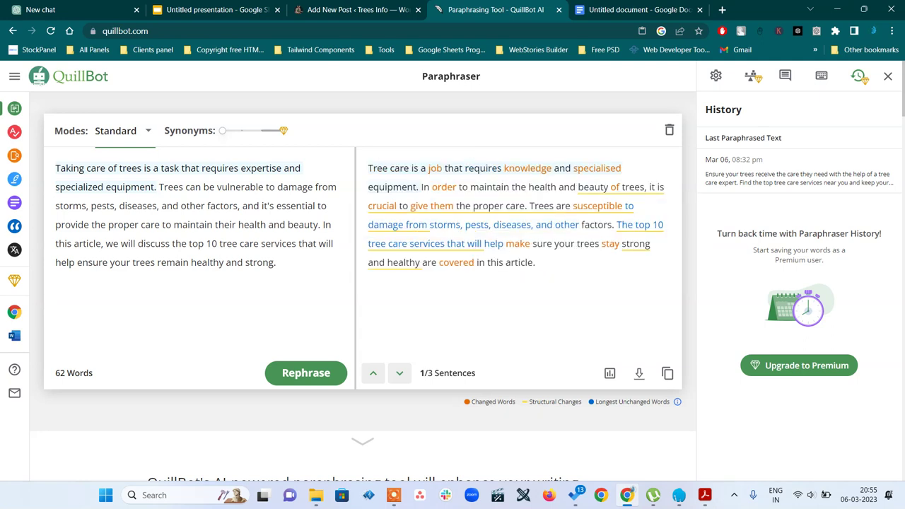
Replace the second sentence of the paraphrased introduction with the third Fluency suggestion, beginning "Storms, pests, diseases, and other factors".
left_click(460, 190)
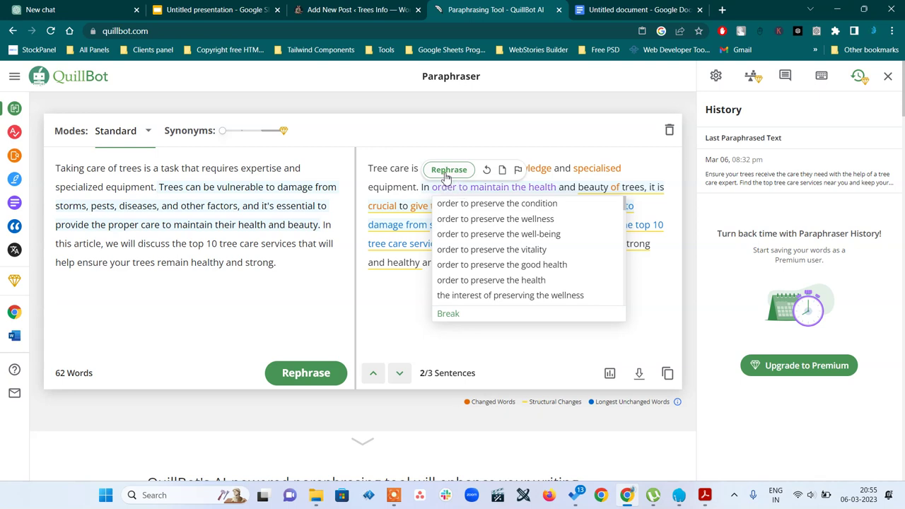
left_click(447, 173)
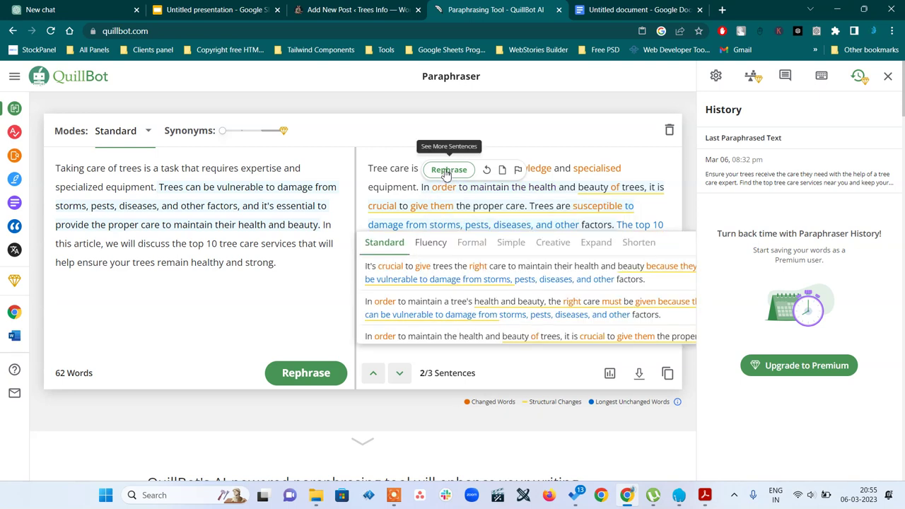
left_click(429, 247)
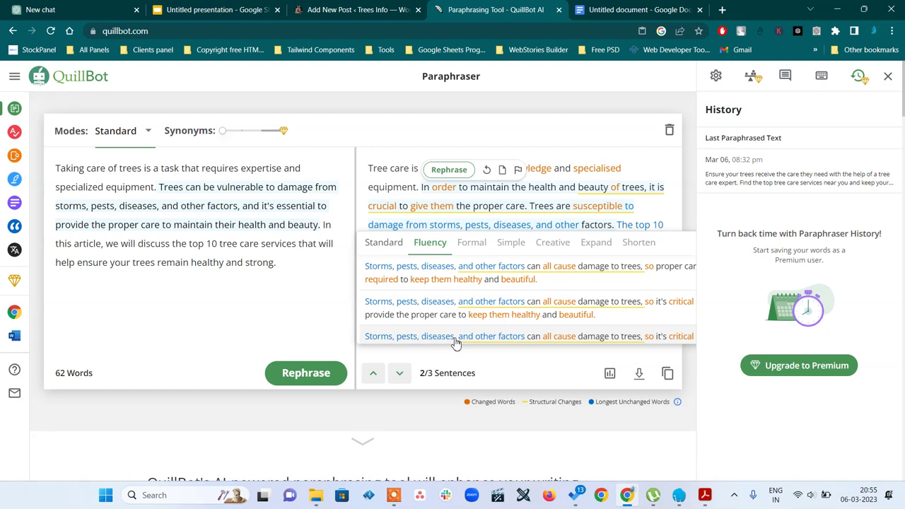
left_click(633, 338)
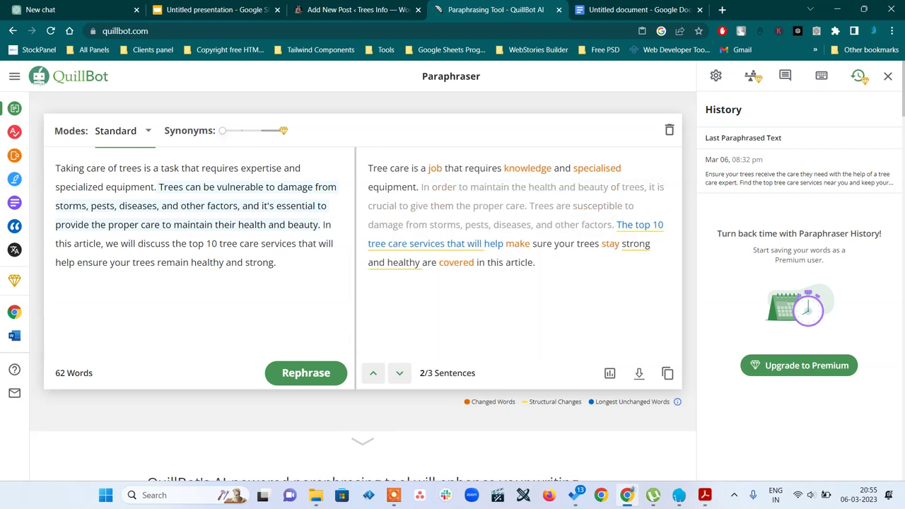
Replace the last sentence of the paraphrased introduction with the Fluency suggestion beginning "In this article, we'll go over the top ten".
mouse_move(414, 242)
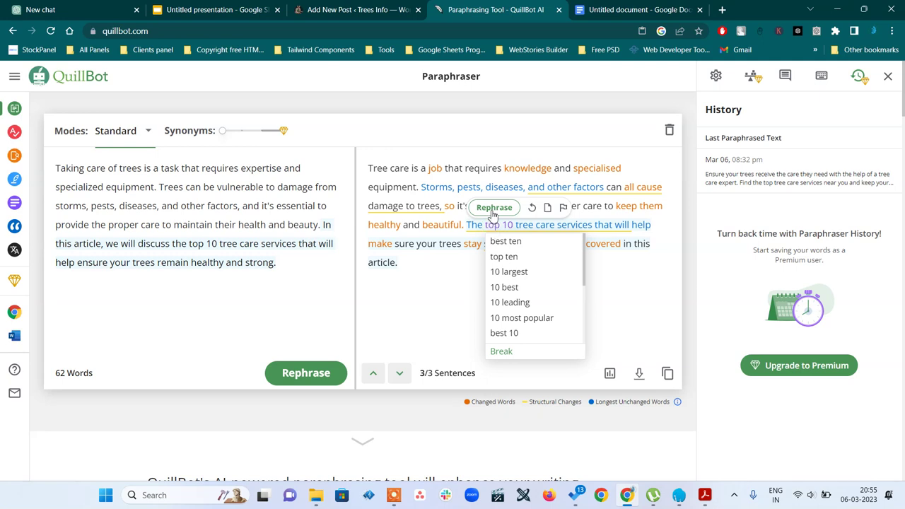
left_click(494, 208)
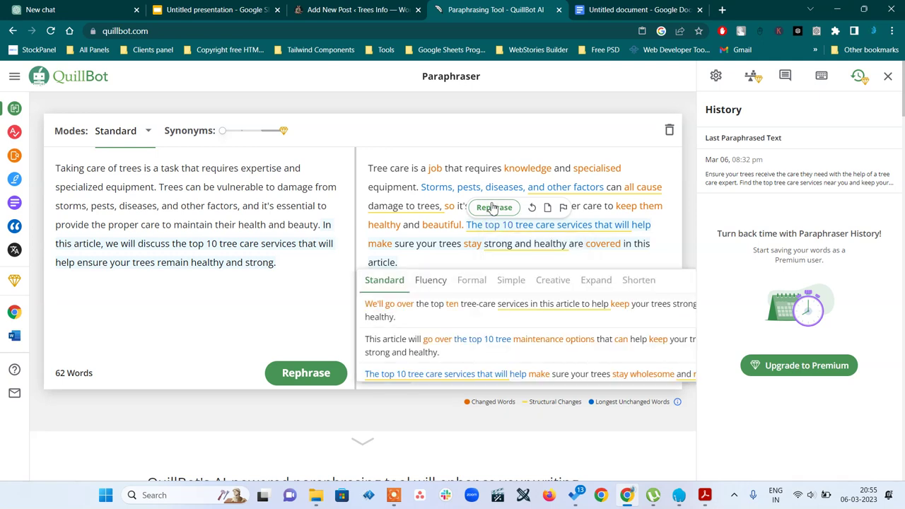
left_click(428, 289)
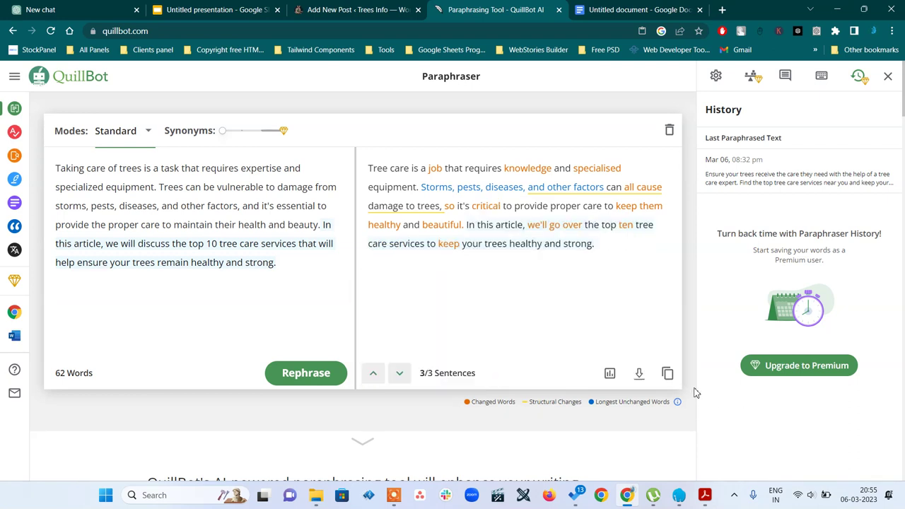
Copy the full paraphrased introduction, paste it below the "1. Introduction" heading in the WordPress post, and add an empty block after it.
left_click(666, 376)
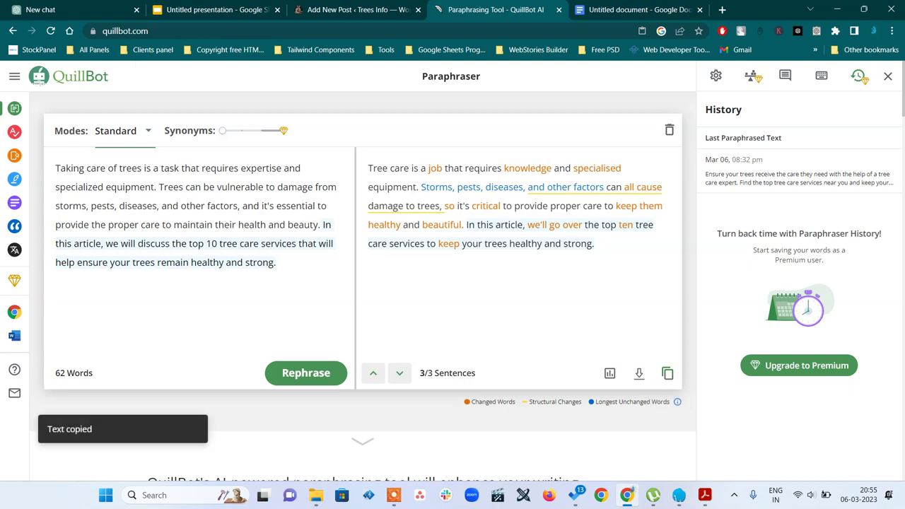
left_click(336, 10)
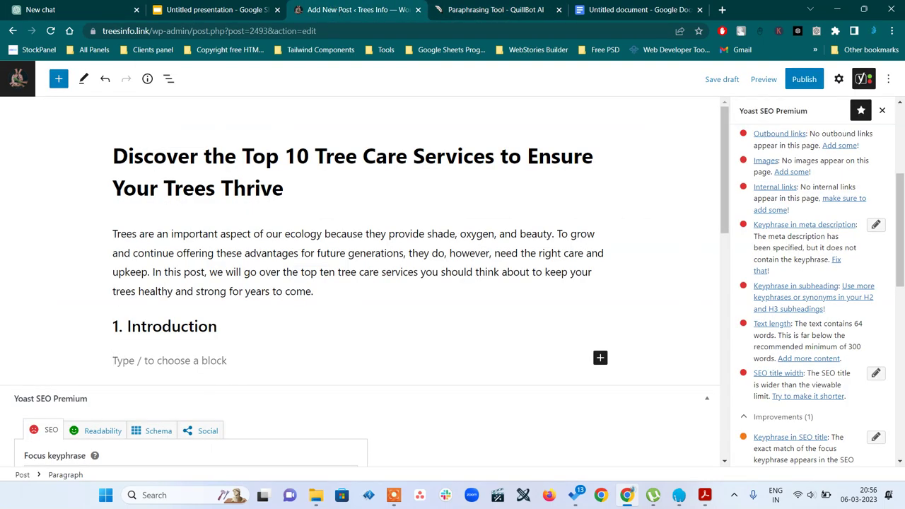
key("ctrl+v")
key("Return")
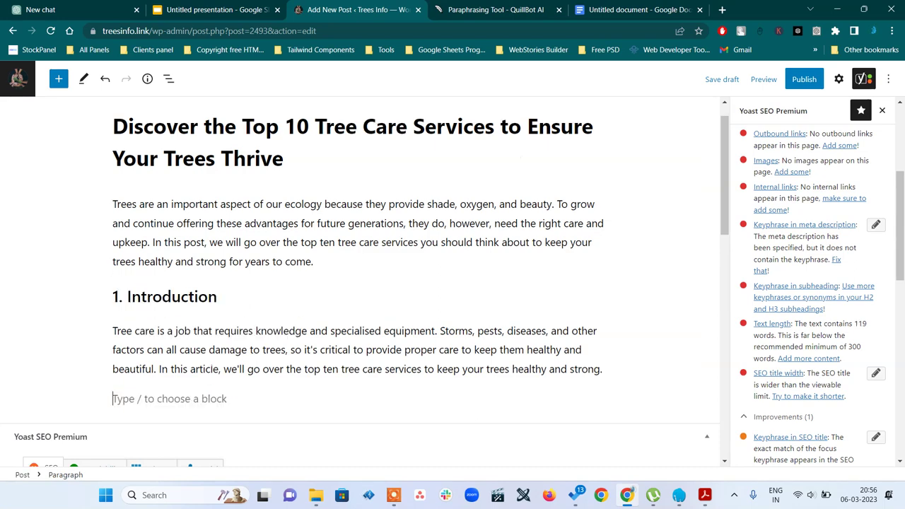
Copy sections 3 to 5, Tree Removal through Tree Fertilization Services, from the Google Docs article and paste them below the introduction in WordPress.
left_click(495, 10)
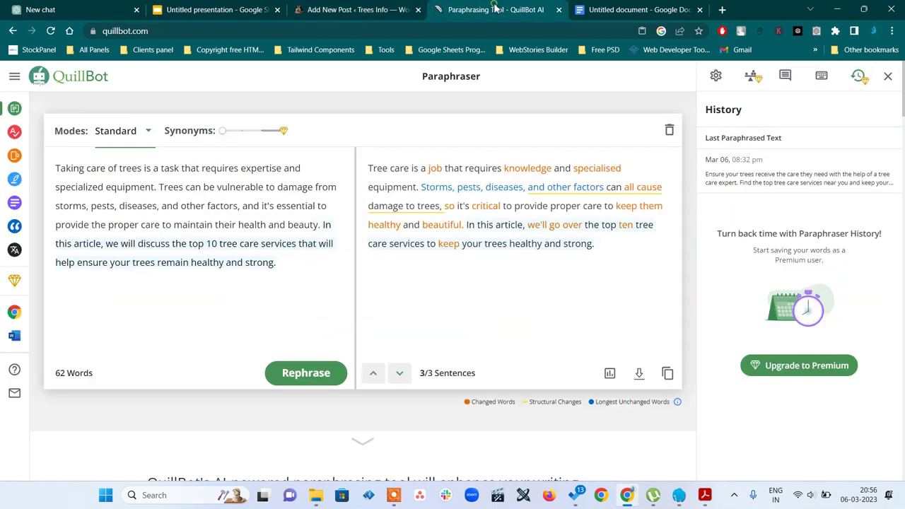
left_click(604, 10)
scroll(417, 338, "down", 2)
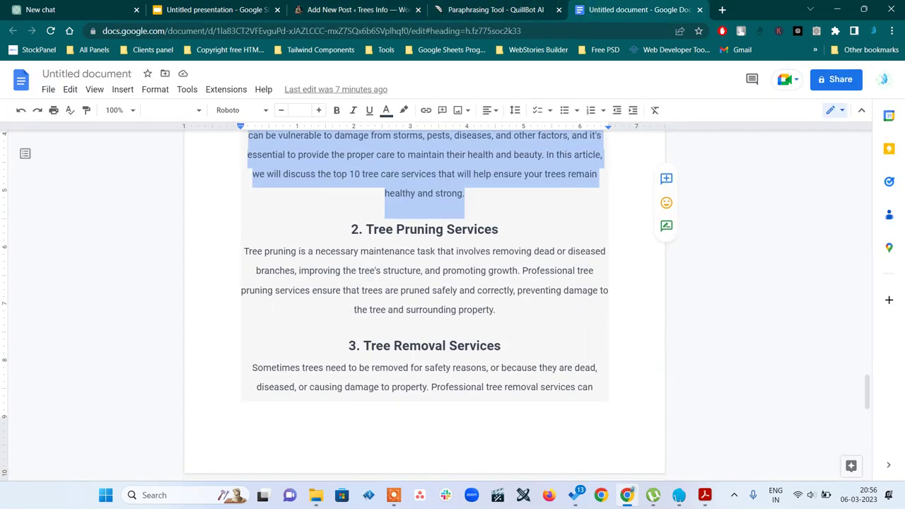
left_click(495, 309)
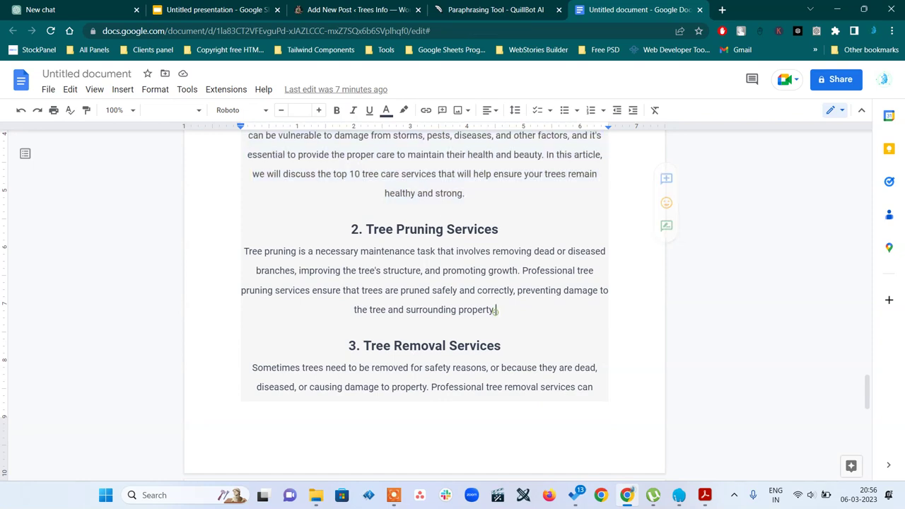
scroll(424, 304, "down", 3)
scroll(424, 304, "up", 2)
scroll(424, 304, "up", 1)
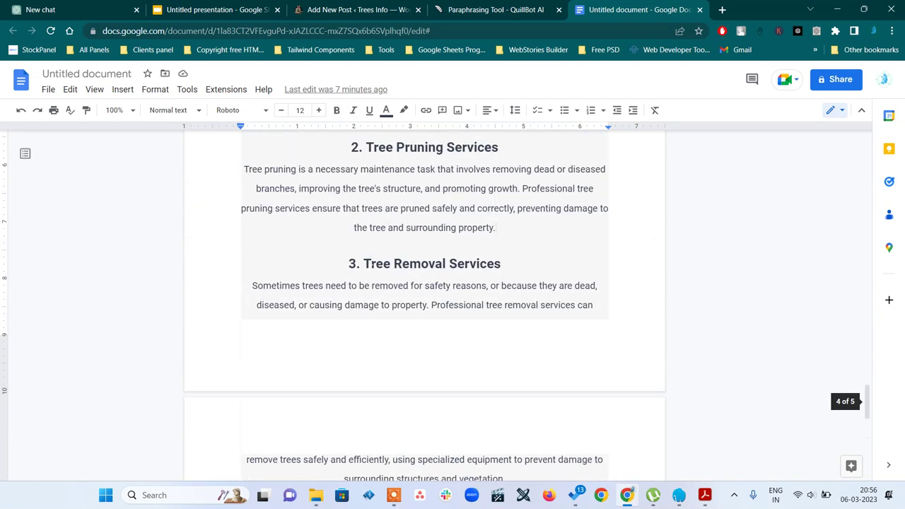
left_click_drag(343, 263, 452, 374)
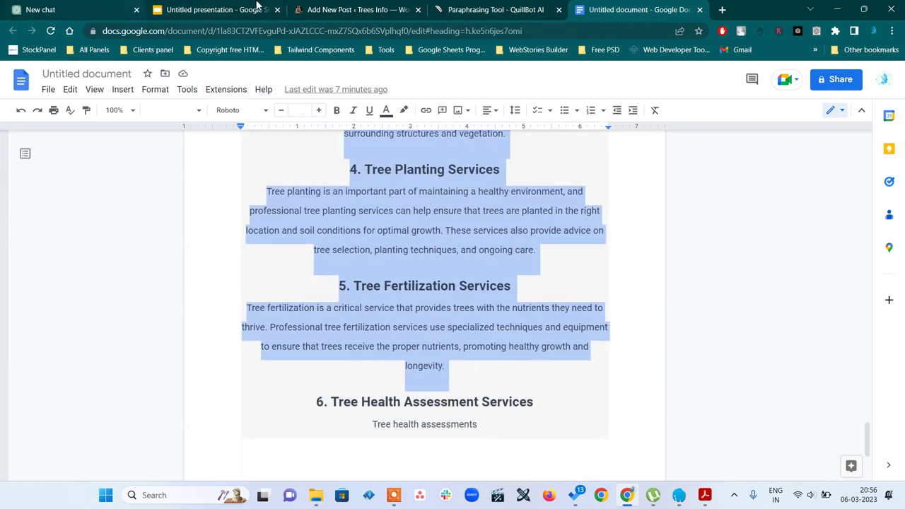
left_click(331, 7)
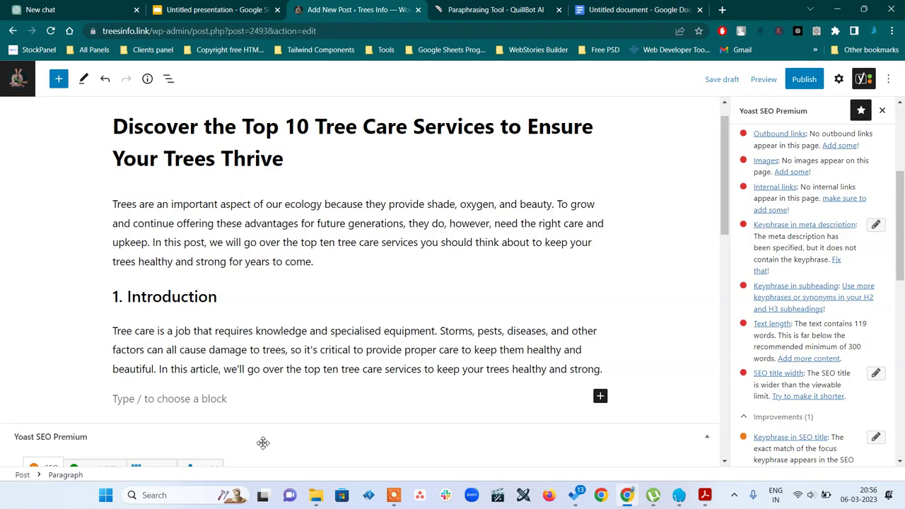
key("ctrl+v")
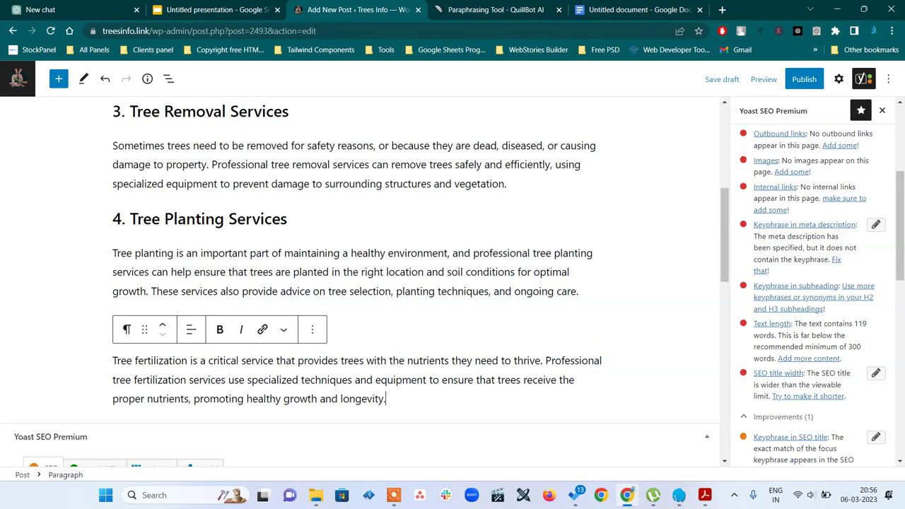
Copy the "2. Tree Pruning Services" heading and paragraph from the Google Docs article and insert them before section 3 in the WordPress post.
scroll(285, 287, "up", 4)
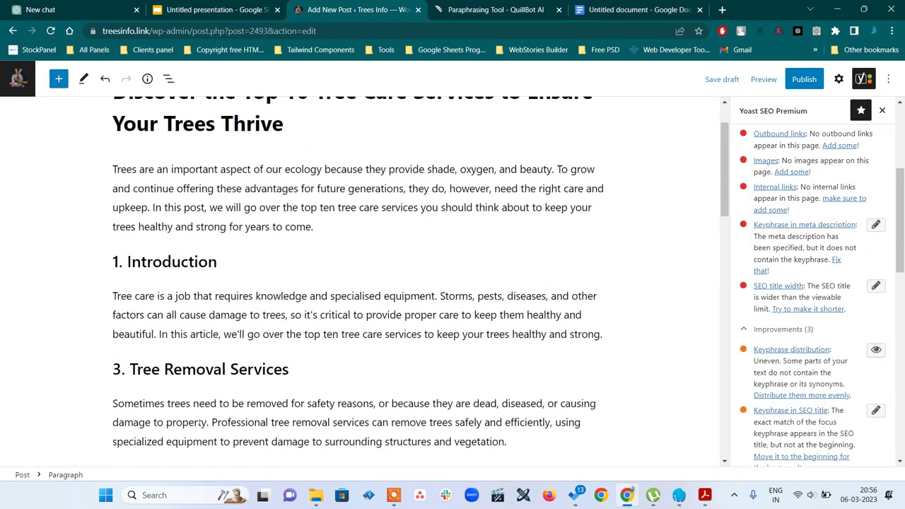
scroll(181, 394, "up", 1)
scroll(182, 395, "down", 8)
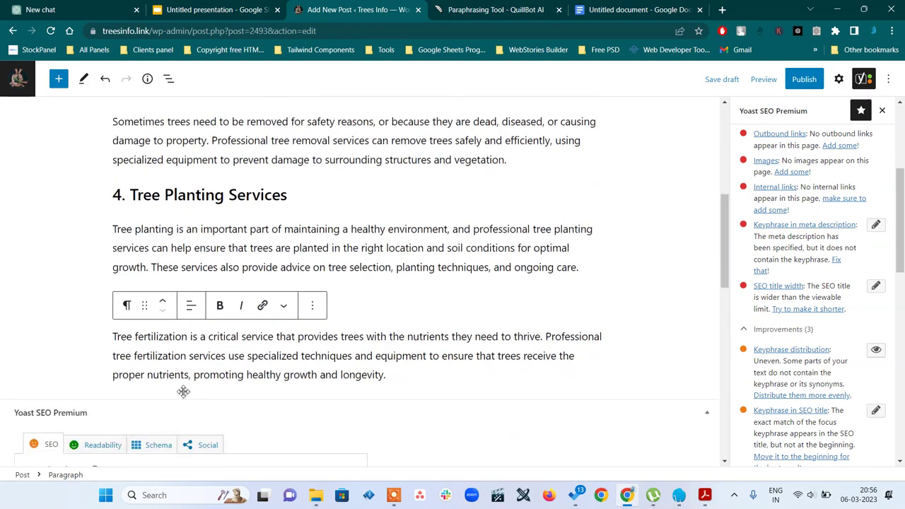
scroll(184, 394, "up", 6)
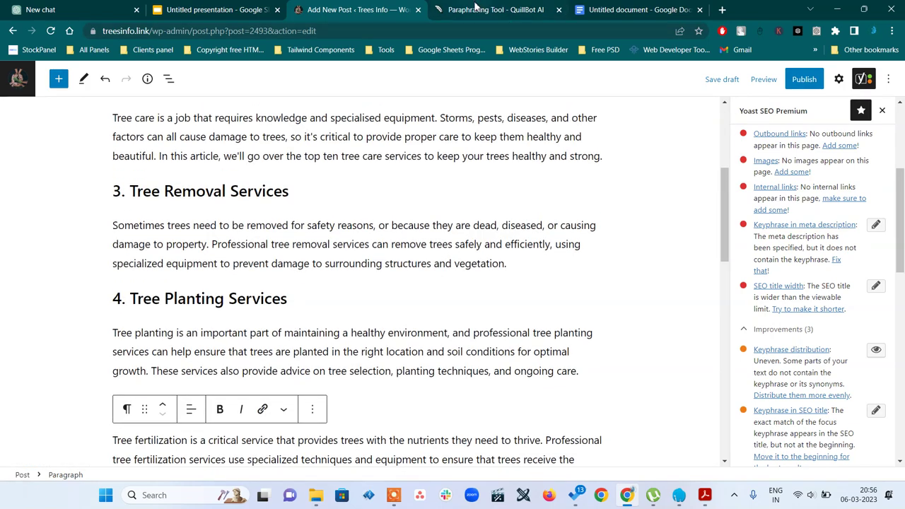
left_click(638, 12)
scroll(424, 304, "up", 5)
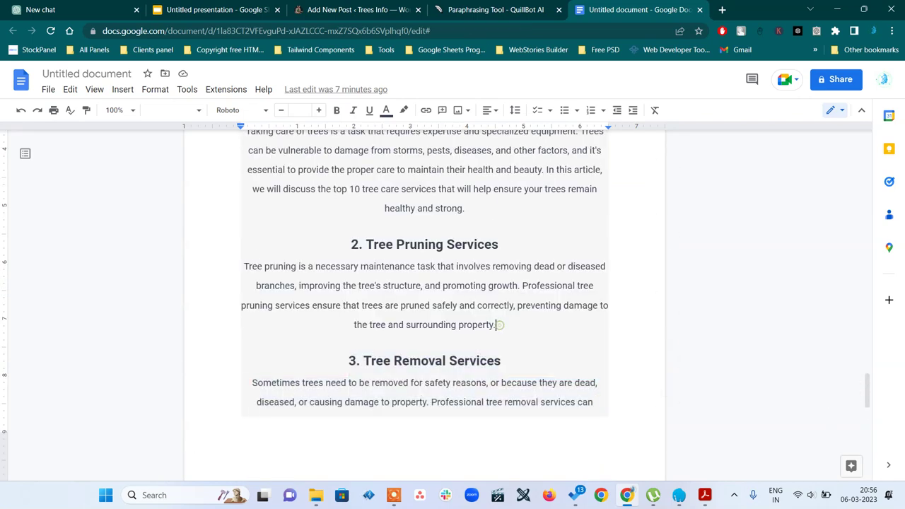
left_click_drag(351, 244, 495, 345)
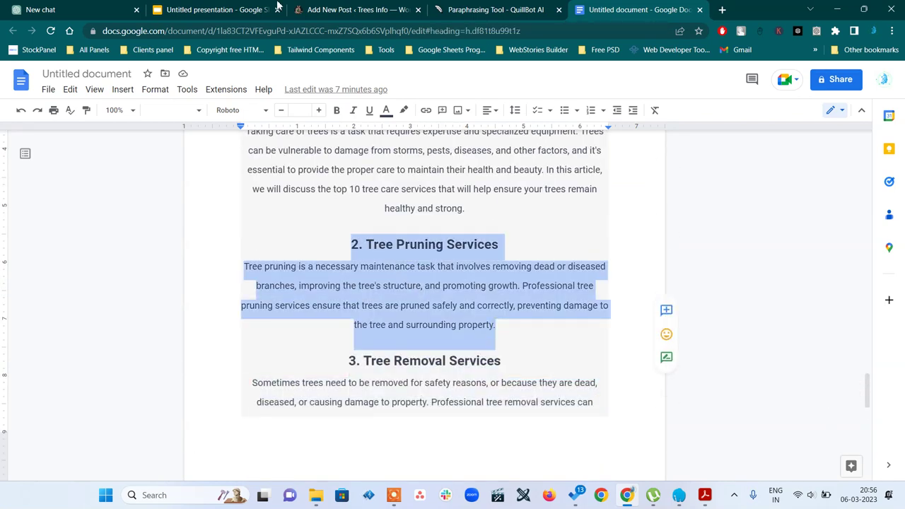
left_click(347, 12)
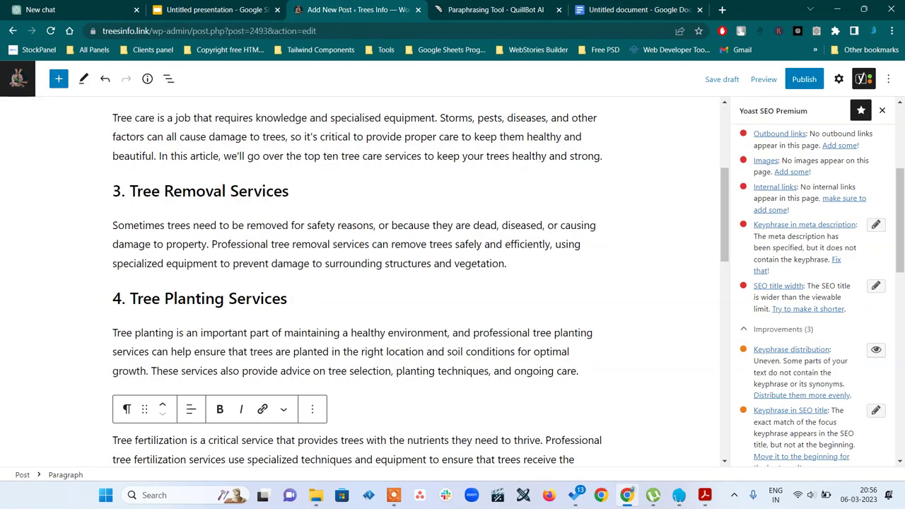
left_click(605, 156)
key("Return")
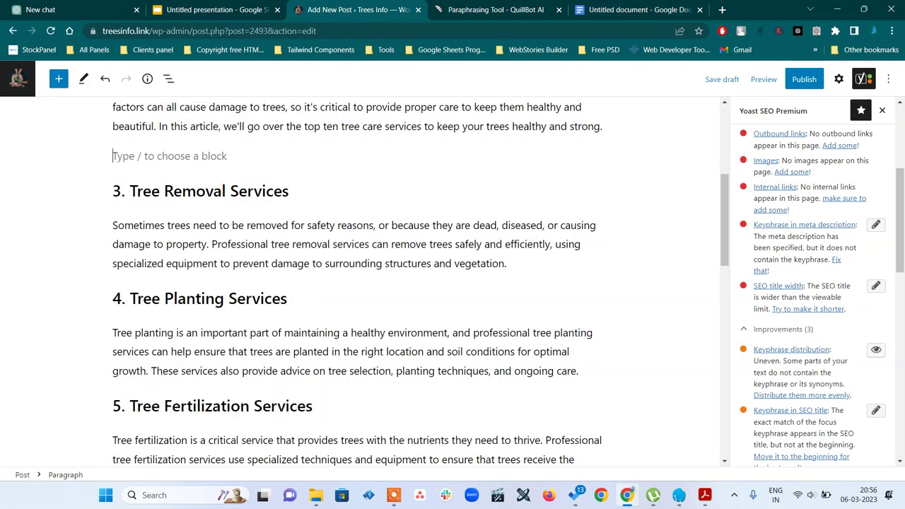
key("ctrl+v")
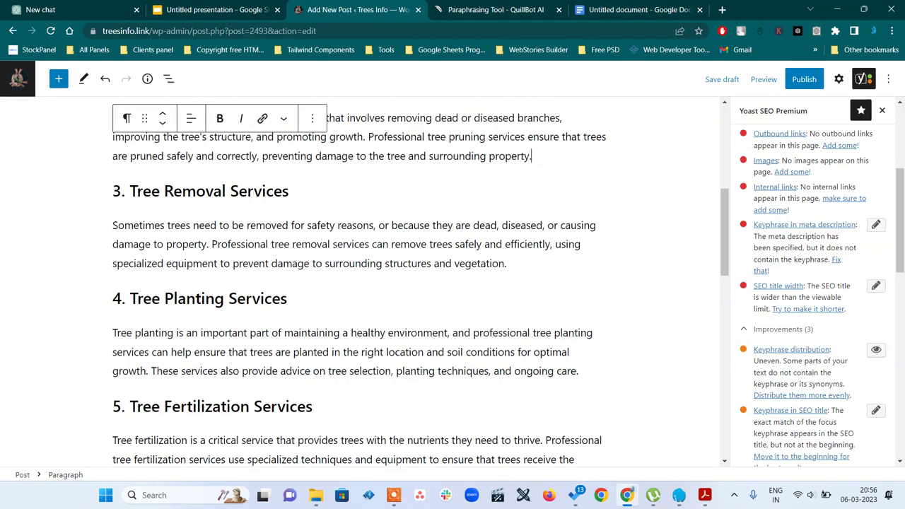
Replace the QuillBot input with the tree pruning paragraph from the WordPress post and paraphrase it in Standard mode.
scroll(417, 282, "up", 4)
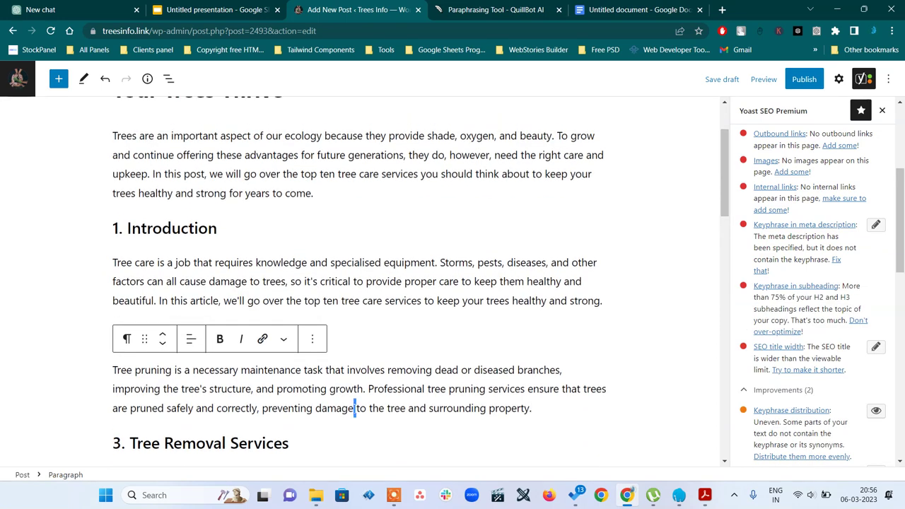
triple_click(354, 408)
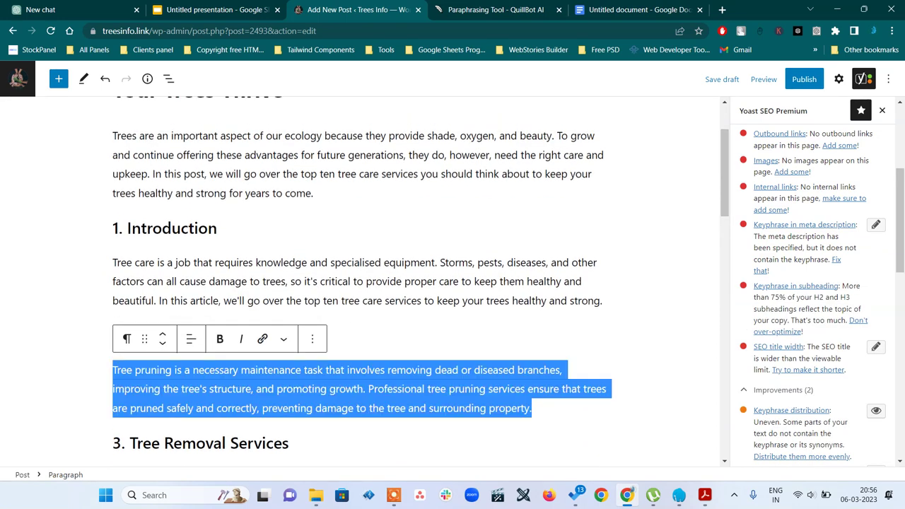
left_click(368, 281)
triple_click(284, 394)
left_click(479, 10)
triple_click(250, 239)
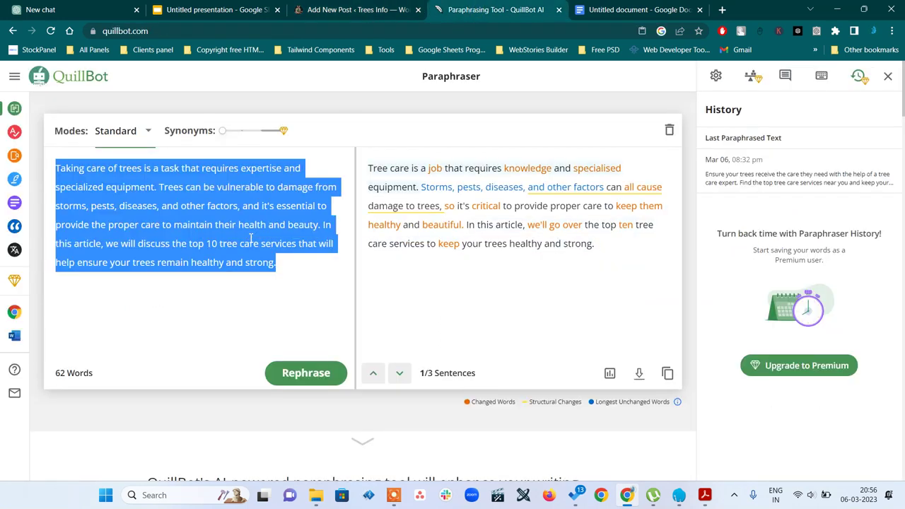
key("BackSpace")
key("ctrl+v")
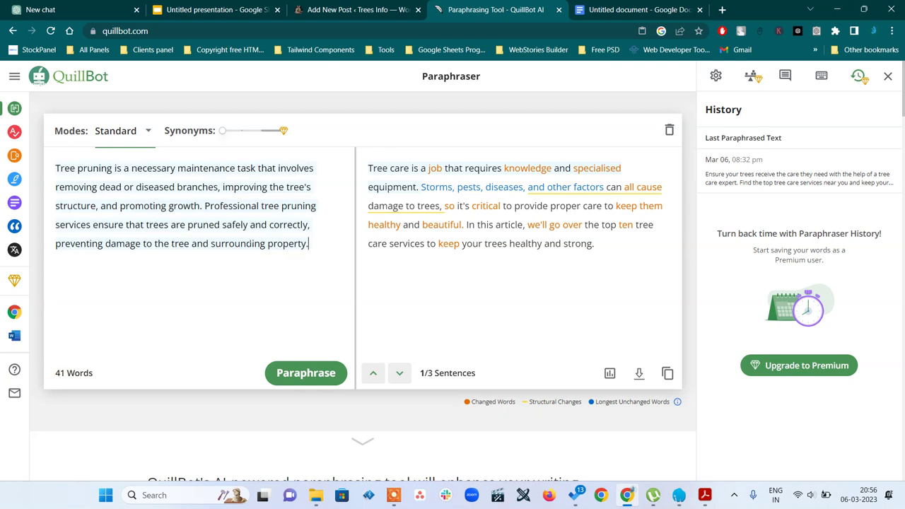
left_click(292, 376)
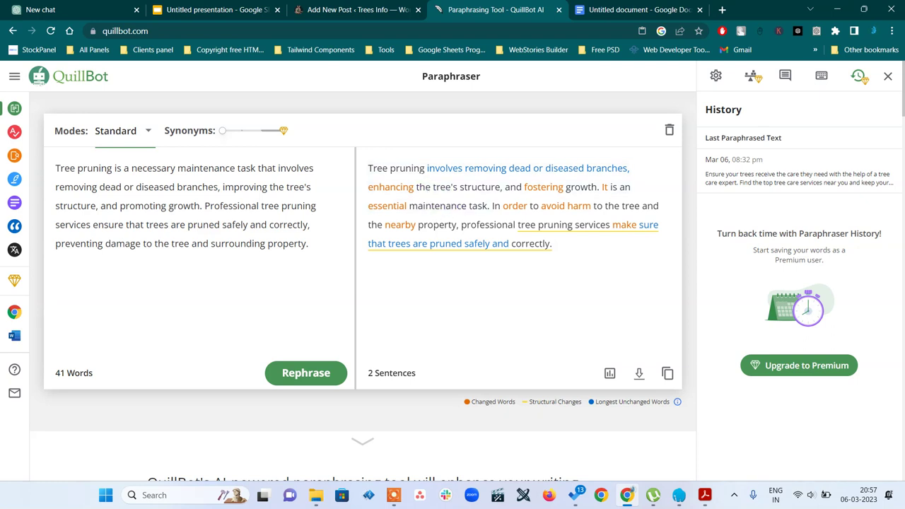
Replace the first sentence of the paraphrased pruning text with the third Fluency suggestion, beginning "Tree pruning is an essential maintenance task".
left_click(378, 170)
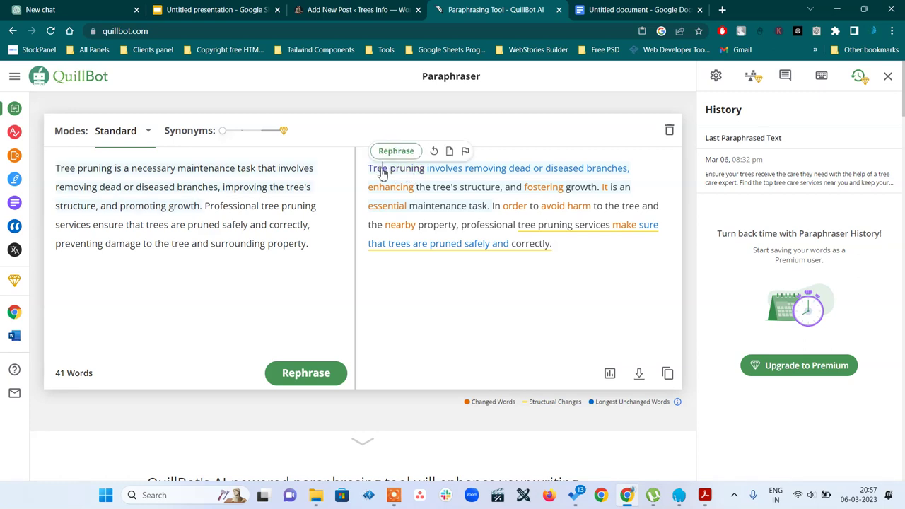
left_click(394, 151)
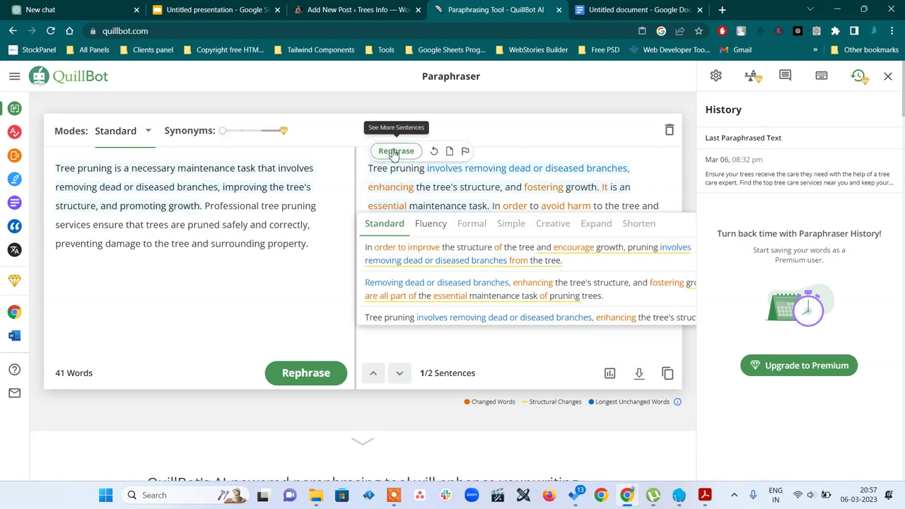
left_click(429, 223)
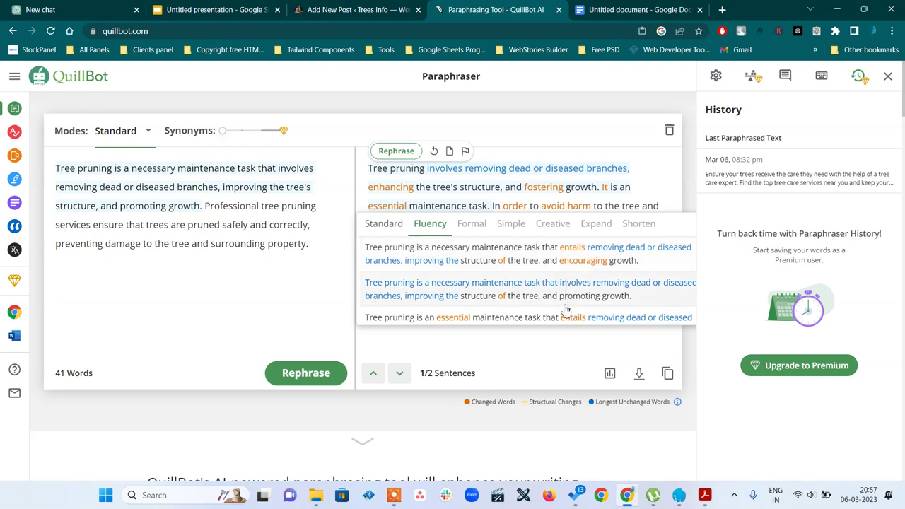
left_click(549, 320)
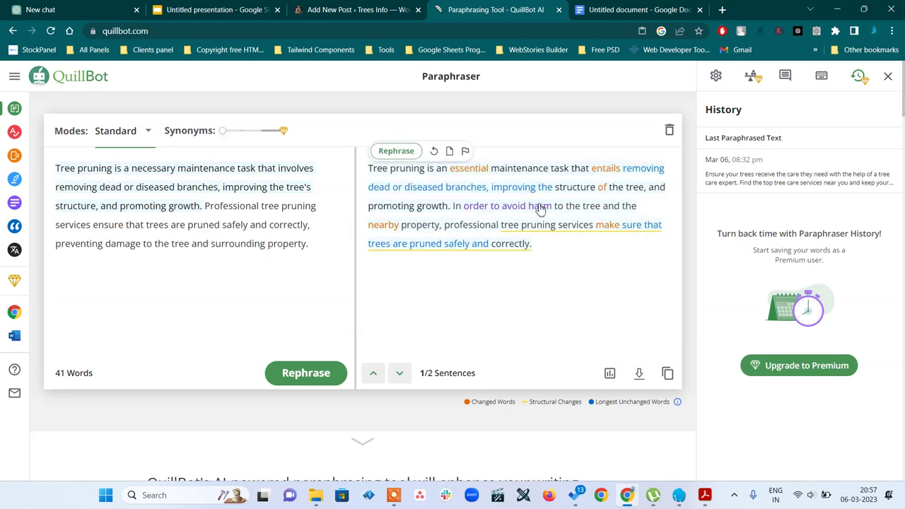
Replace the second sentence of the paraphrased pruning text with the Standard suggestion "Professional tree pruning services guarantee that trees are pruned securely and appropriately…".
left_click(539, 209)
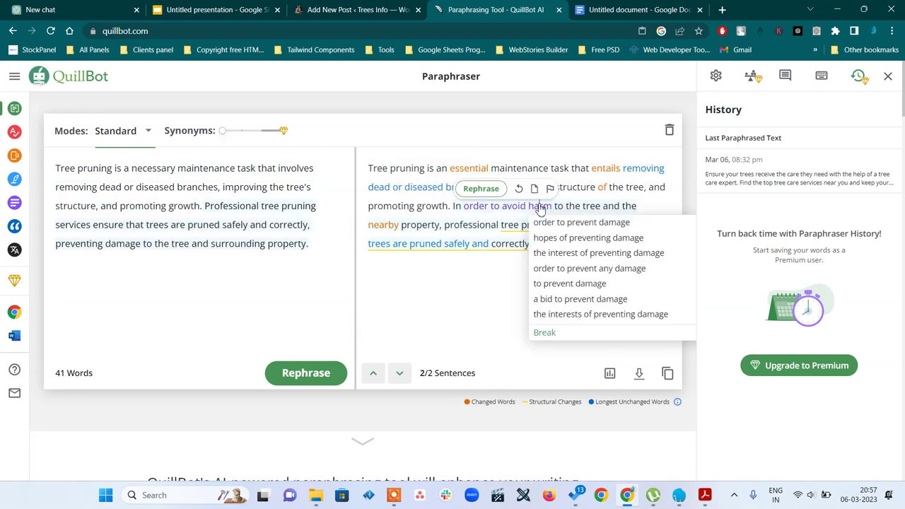
left_click(479, 188)
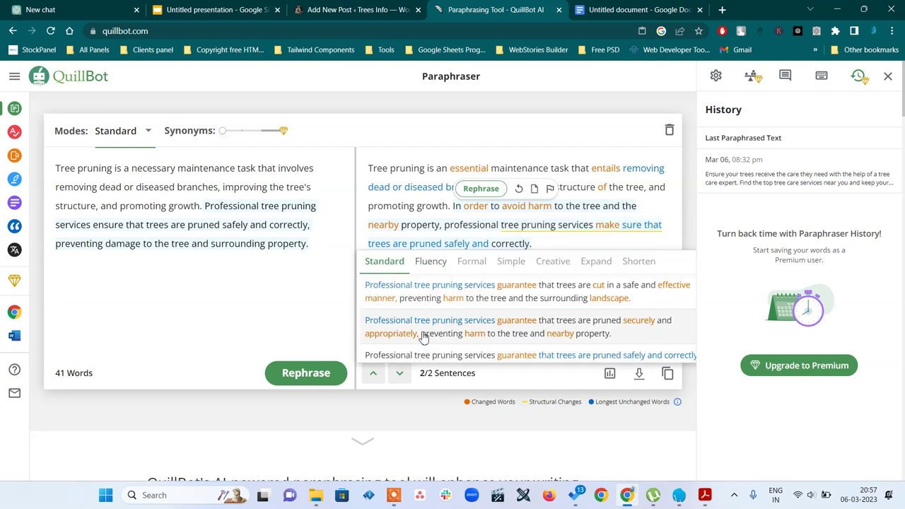
left_click(542, 326)
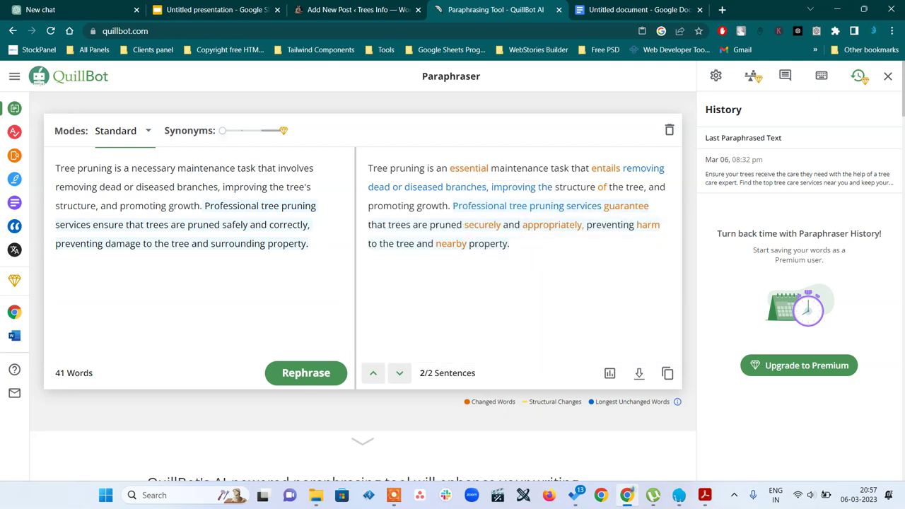
Copy the paraphrased pruning text and paste it over the original paragraph under "2. Tree Pruning Services" in the WordPress post.
left_click(667, 374)
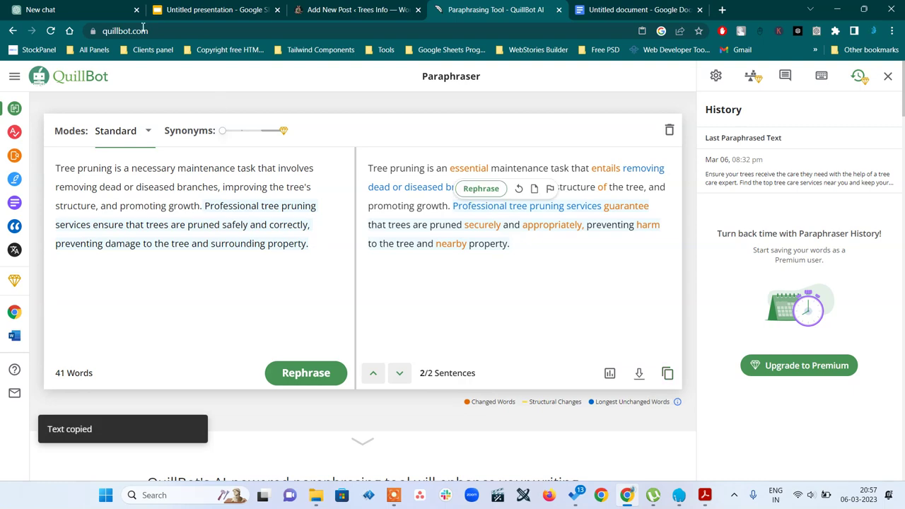
left_click(382, 10)
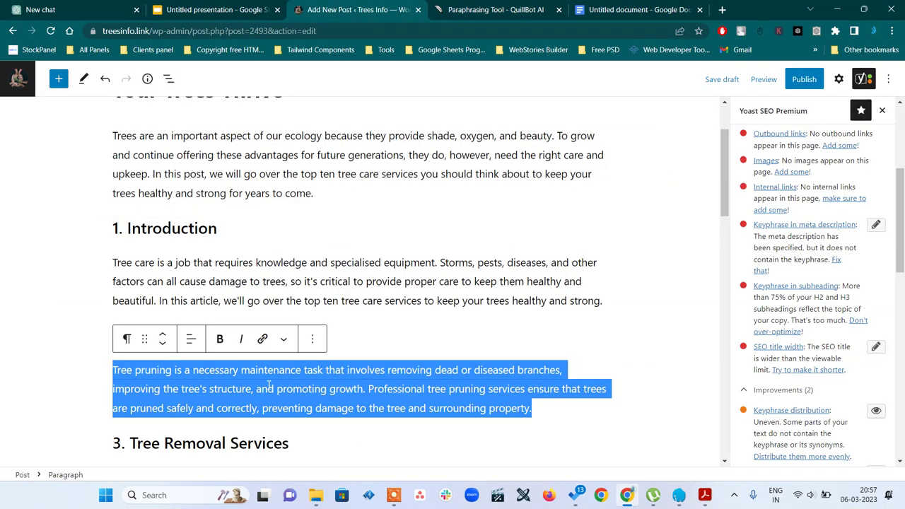
key("BackSpace")
key("ctrl+v")
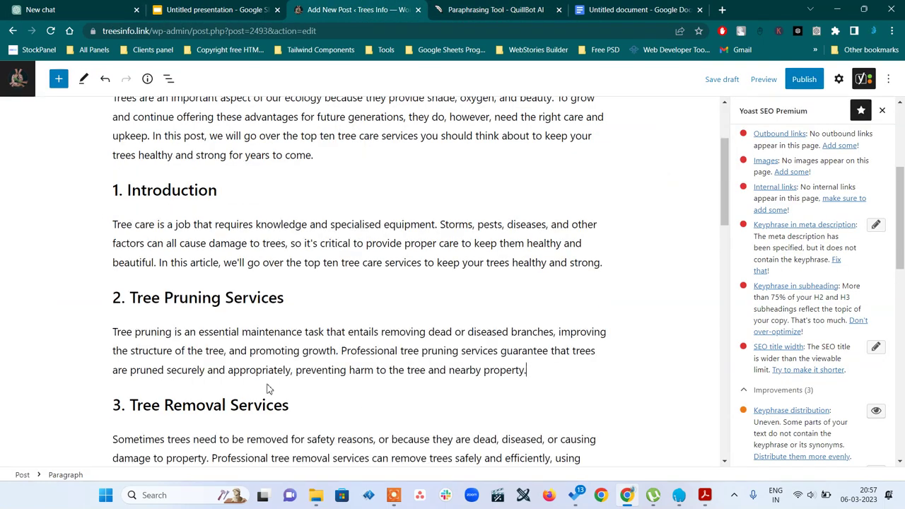
scroll(268, 388, "down", 4)
left_click(274, 297)
key("ctrl+a")
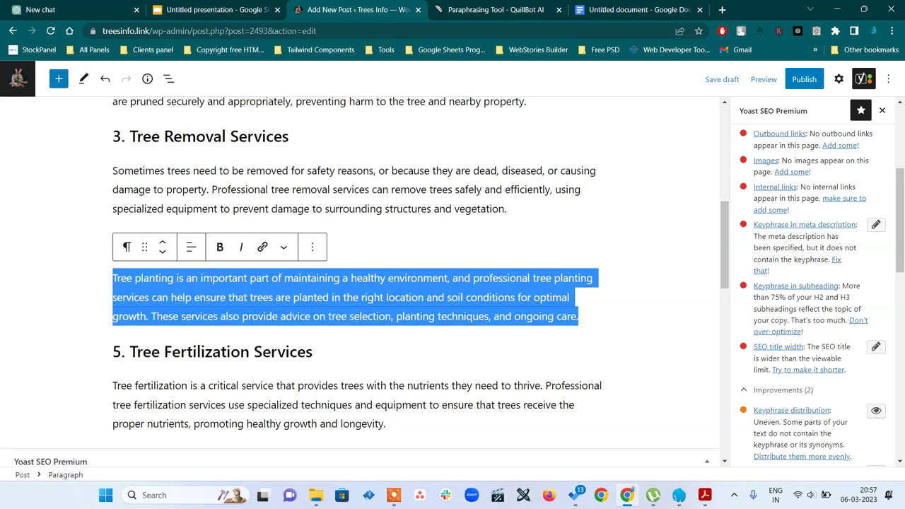
scroll(357, 240, "up", 3)
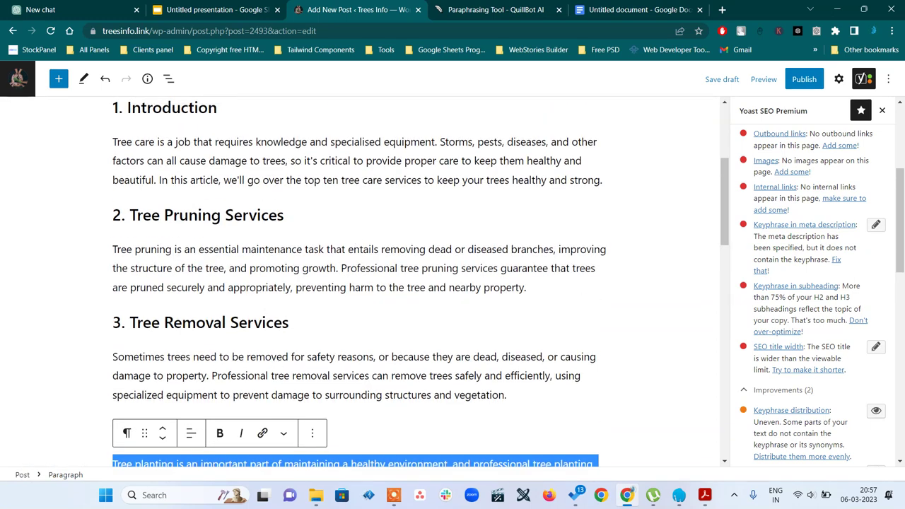
double_click(256, 376)
key("ctrl+a")
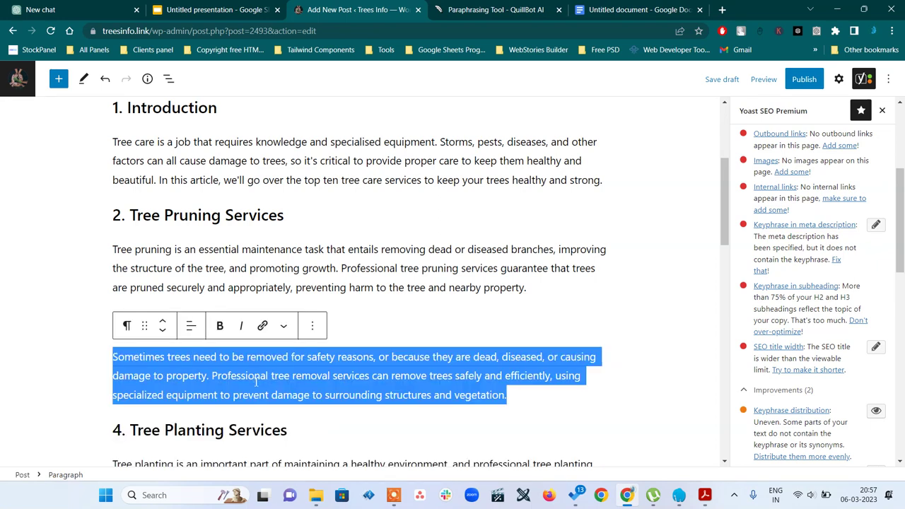
type("zz")
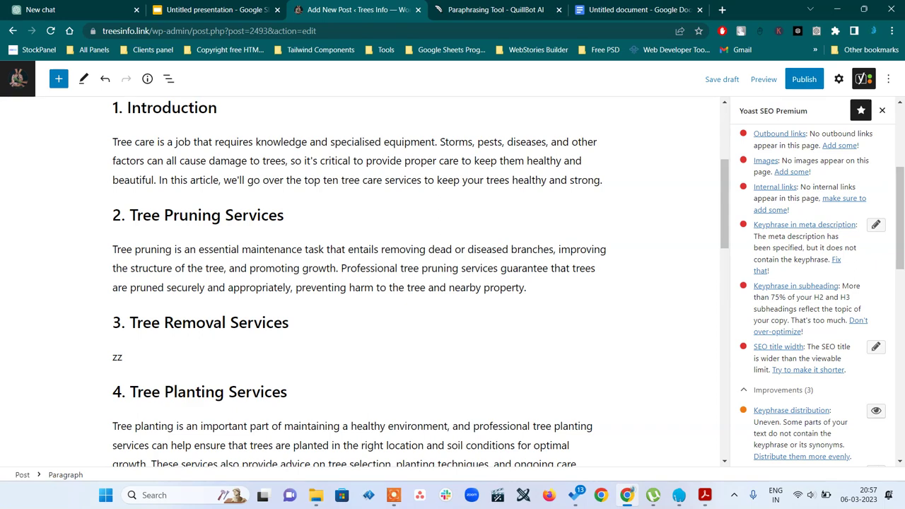
key("ctrl+z")
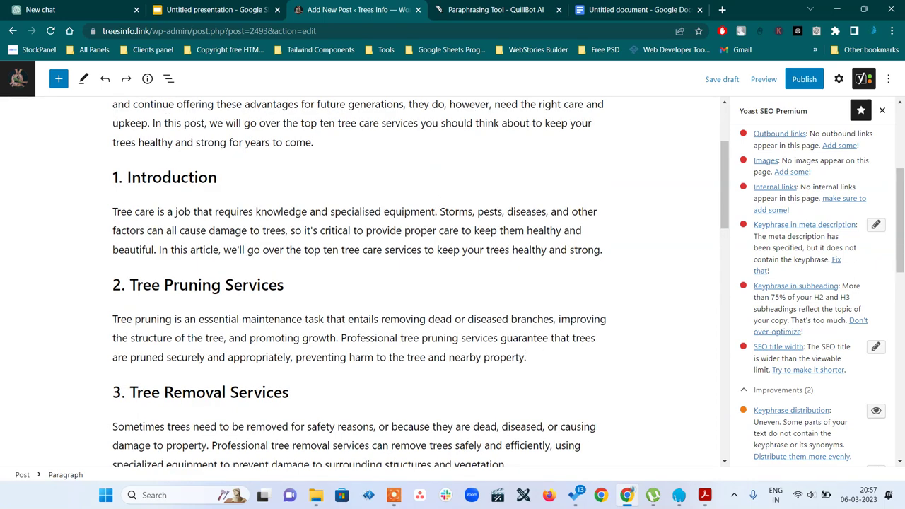
key("ctrl+z")
key("ctrl+v")
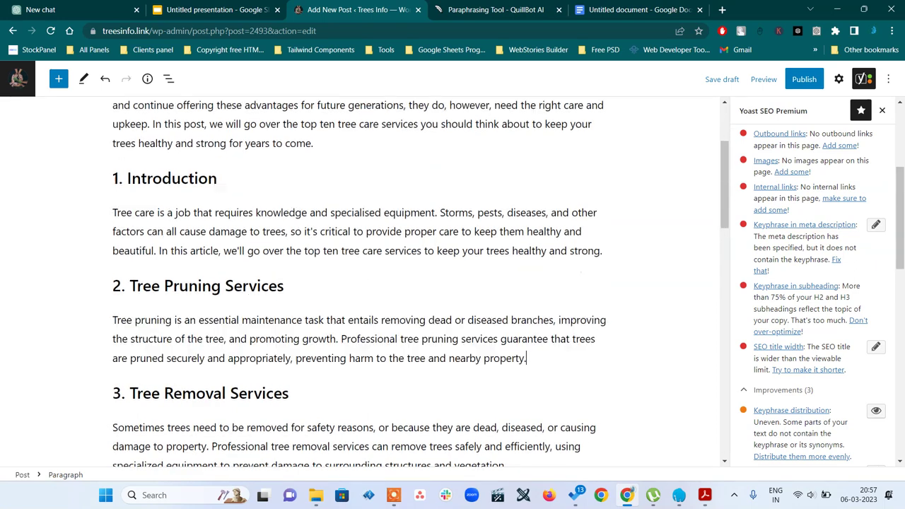
Cut the paragraph under "3. Tree Removal Services" from the WordPress post and replace the QuillBot input with it.
scroll(417, 283, "down", 3)
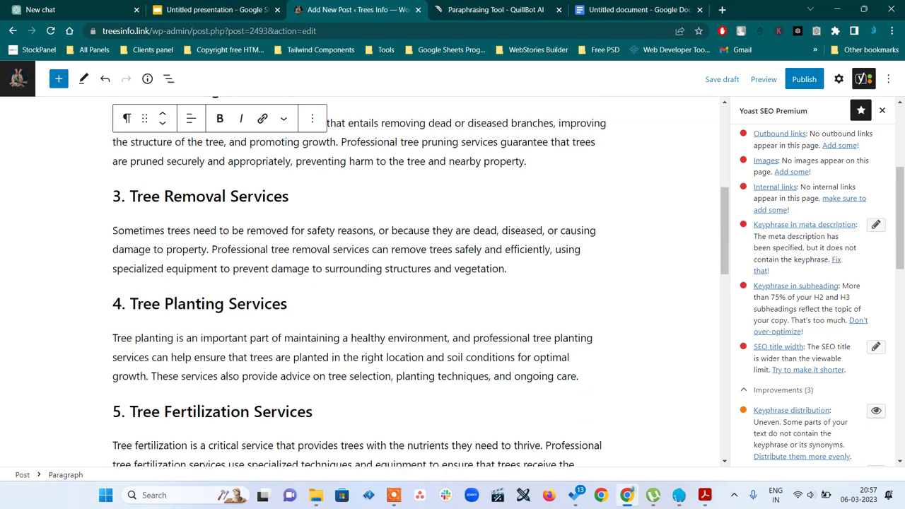
triple_click(270, 269)
key("ctrl+x")
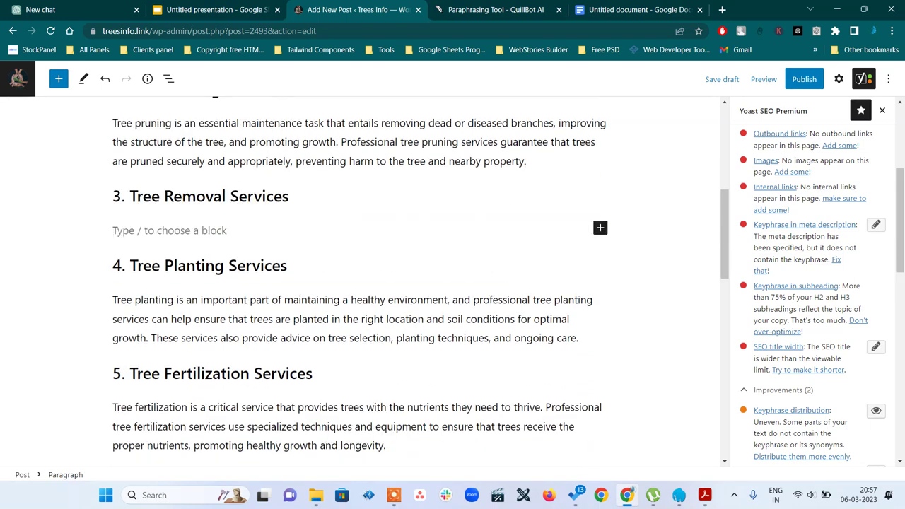
left_click(488, 9)
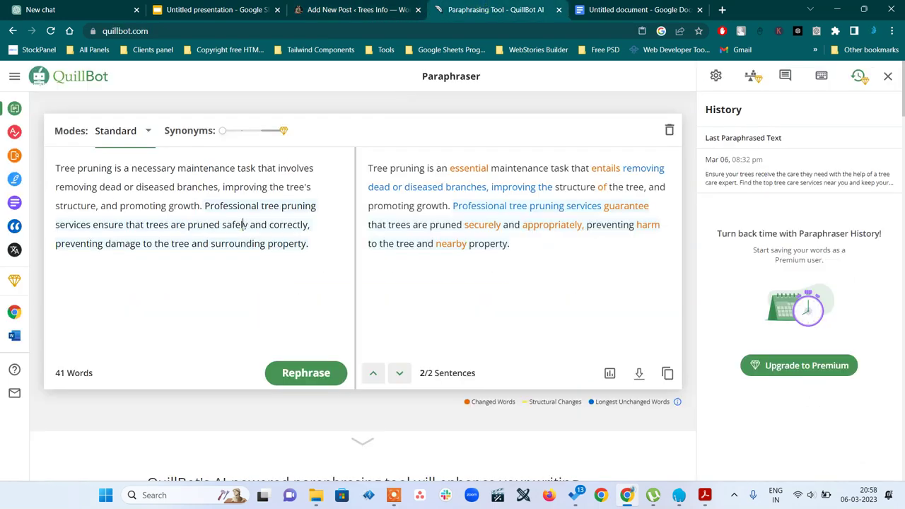
key("ctrl+a")
key("BackSpace")
key("ctrl+v")
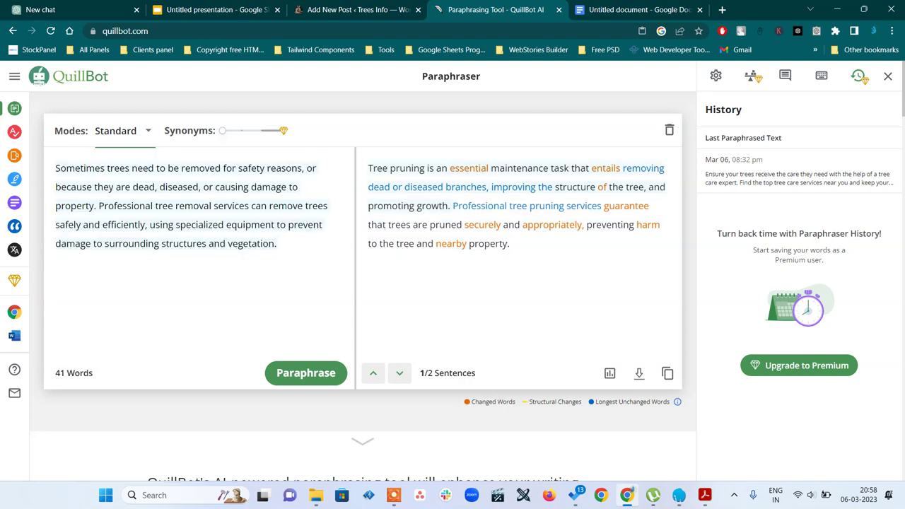
Sign in to QuillBot with the Google account and paraphrase the tree removal paragraph in Standard mode.
left_click(316, 375)
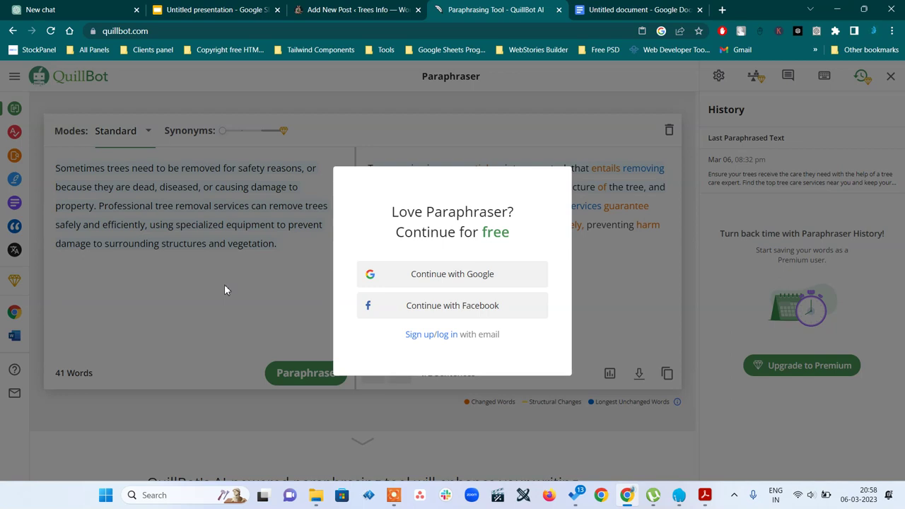
left_click(488, 278)
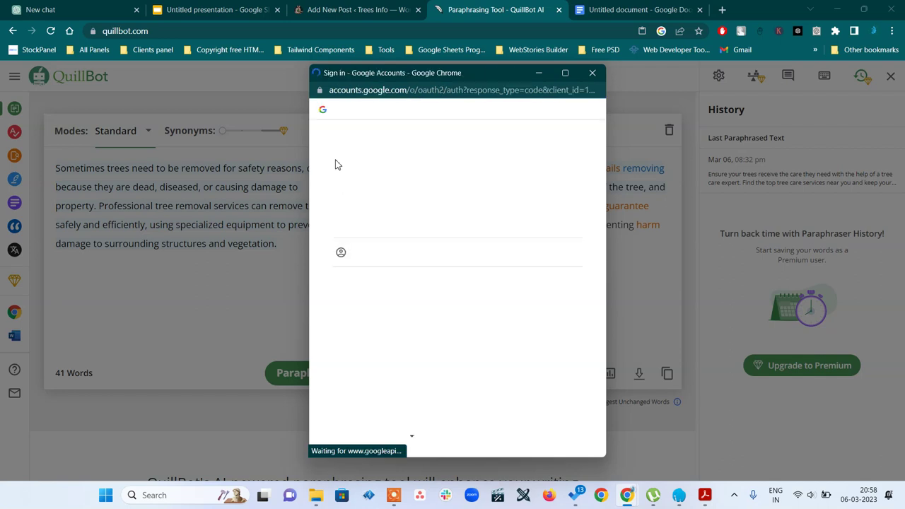
left_click(383, 228)
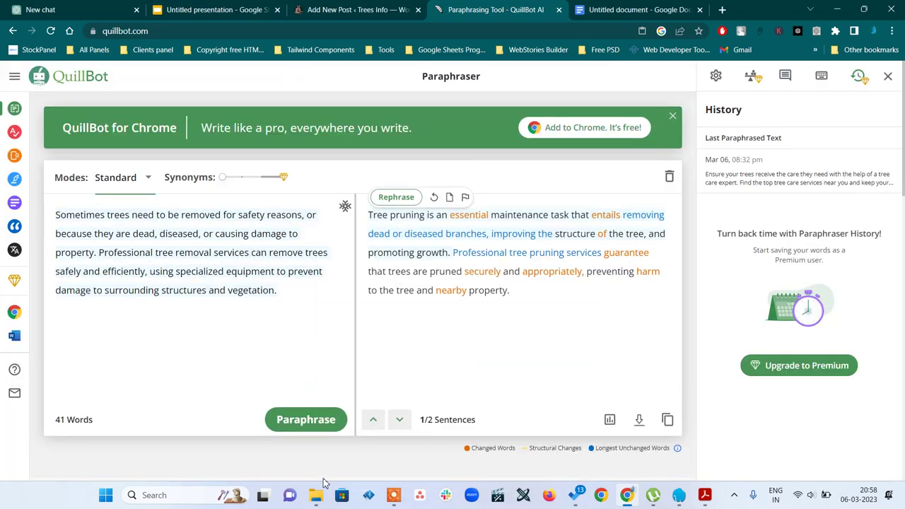
left_click(313, 428)
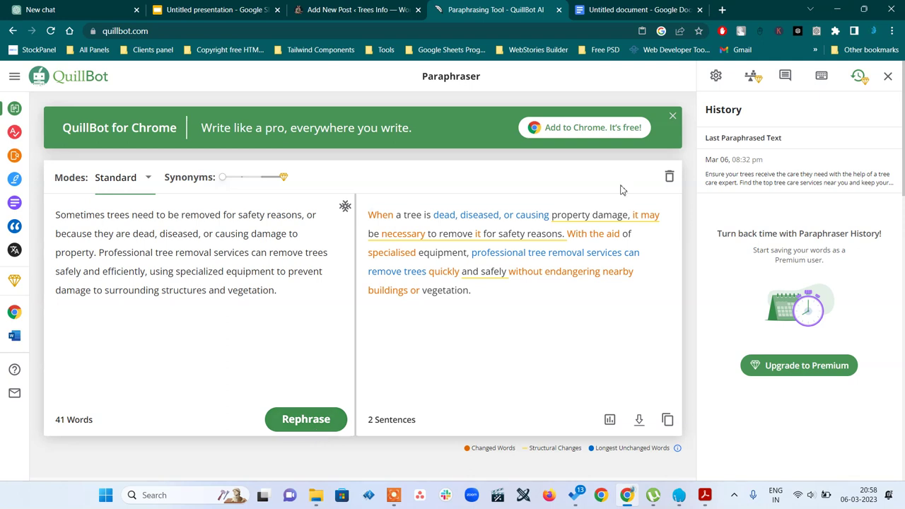
Replace the first paraphrased sentence with the second Fluency suggestion, beginning "Trees must sometimes be removed for safety reasons".
left_click(409, 223)
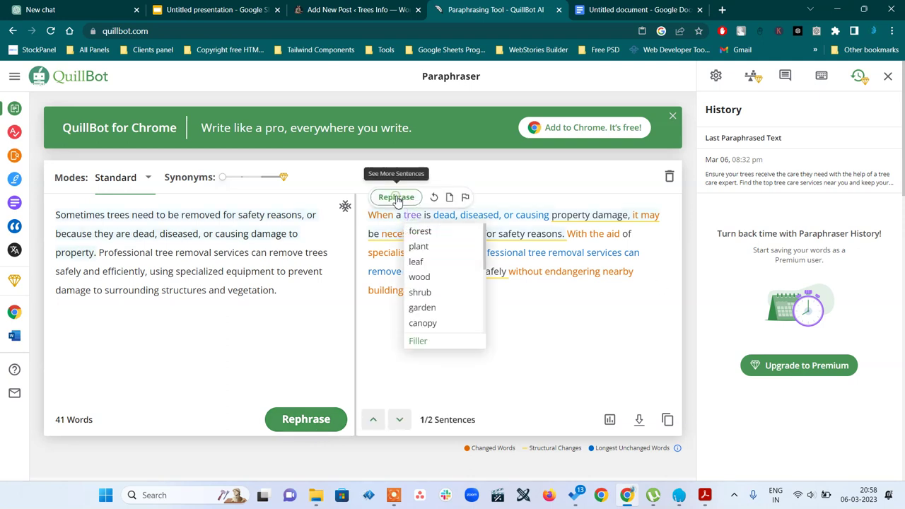
left_click(396, 197)
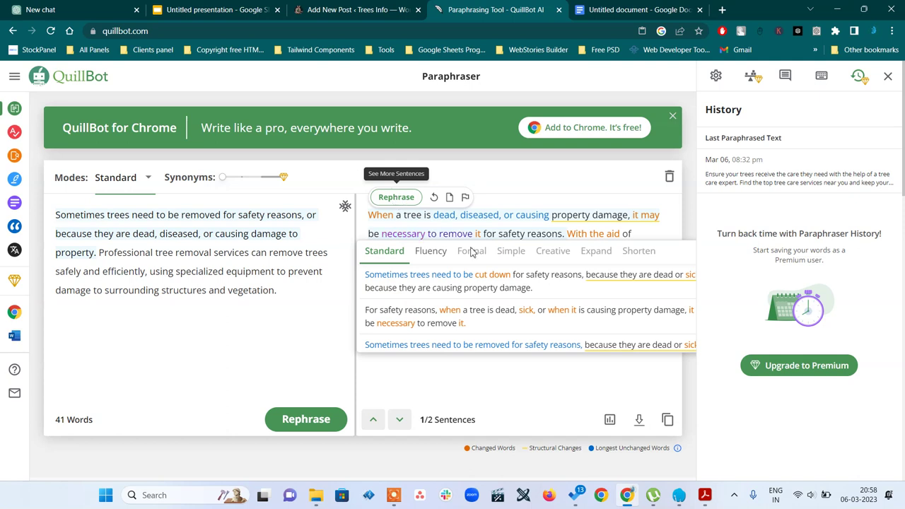
left_click(429, 251)
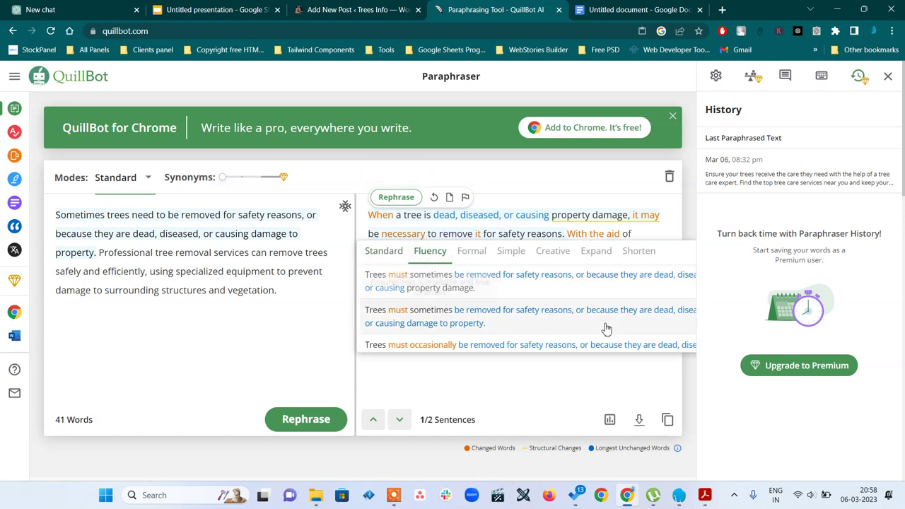
left_click(569, 304)
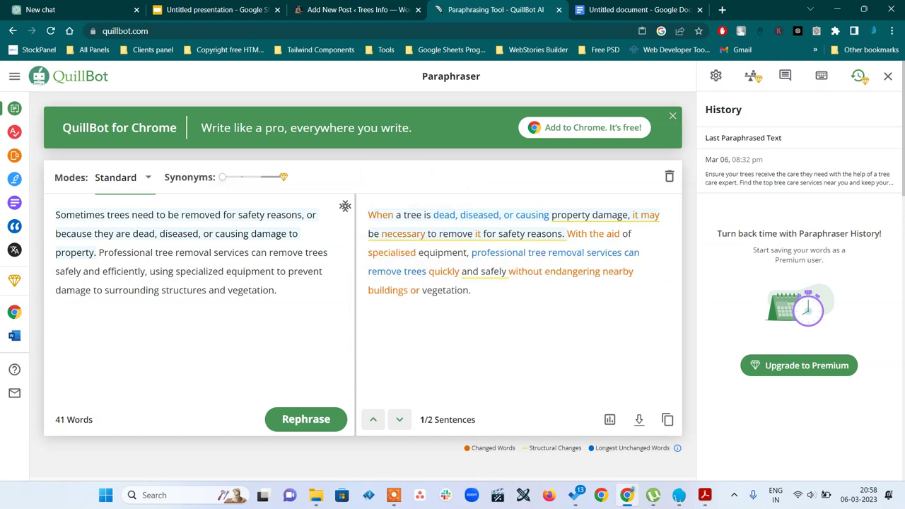
Replace the second paraphrased sentence with the Fluency suggestion beginning "Professional tree removal services can remove trees safely and efficiently".
left_click(491, 255)
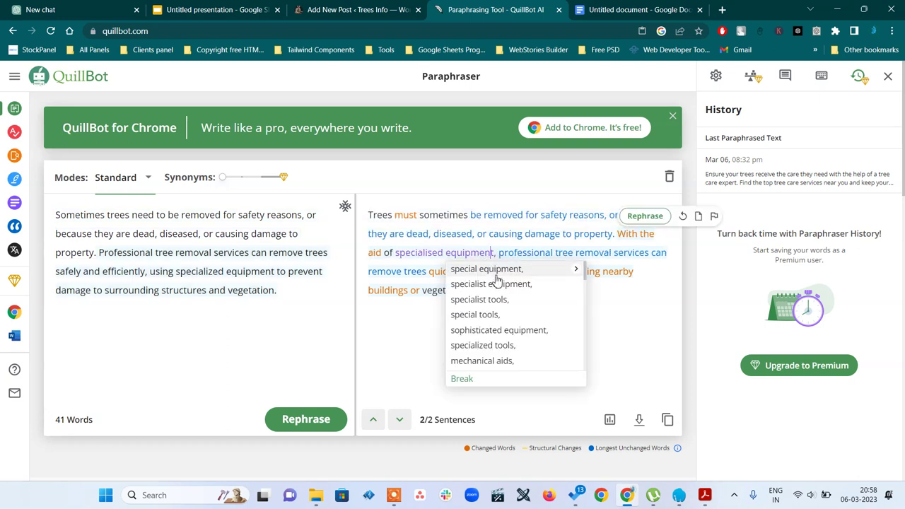
left_click(645, 217)
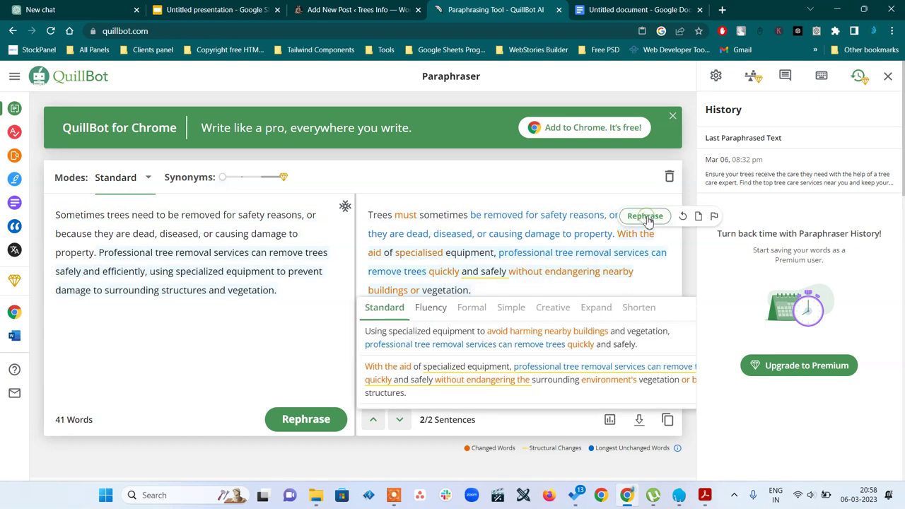
left_click(430, 309)
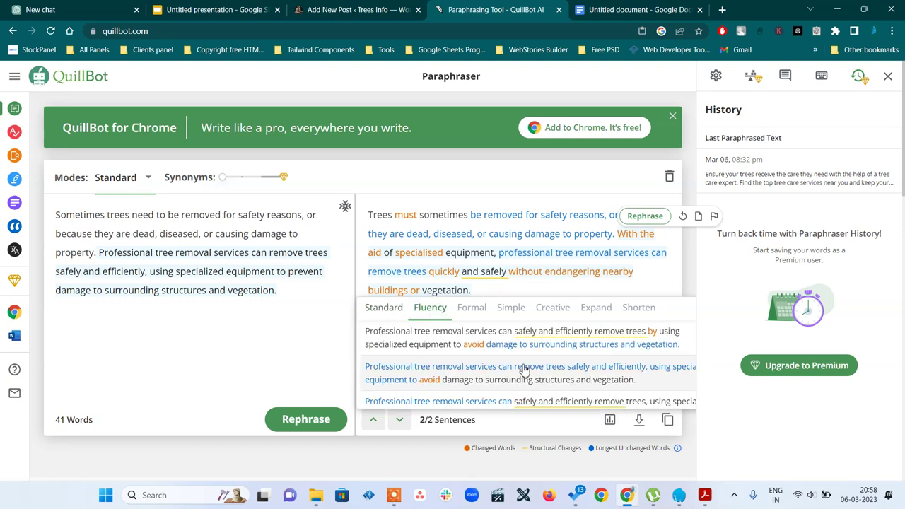
left_click(412, 381)
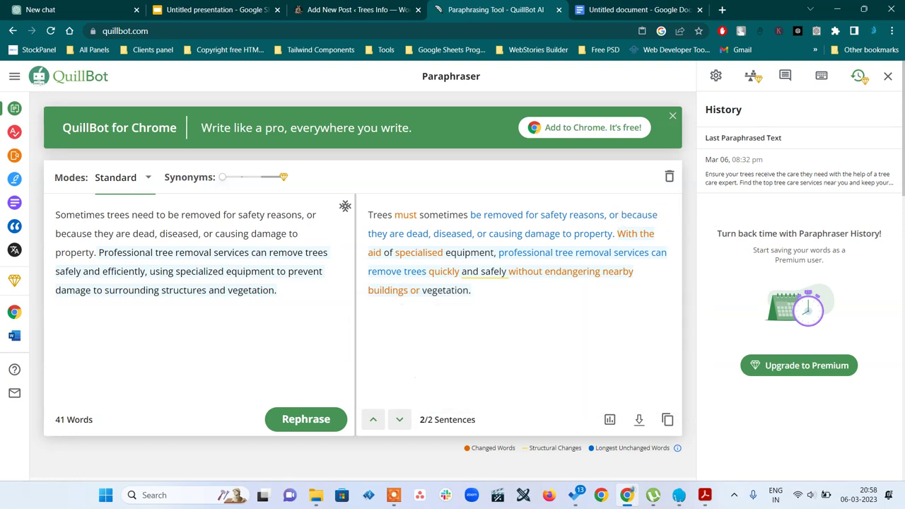
Copy the paraphrased tree removal text and paste it into the empty paragraph under "3. Tree Removal Services" in WordPress.
left_click(667, 419)
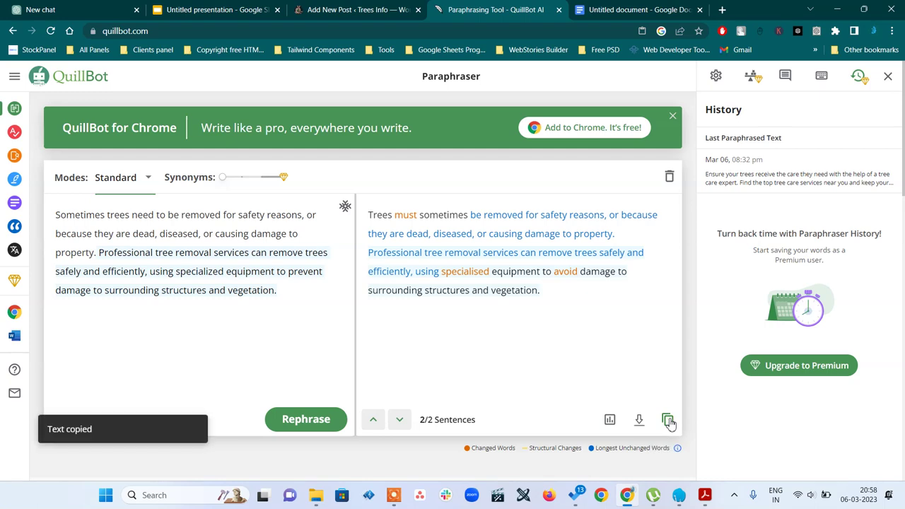
left_click(331, 9)
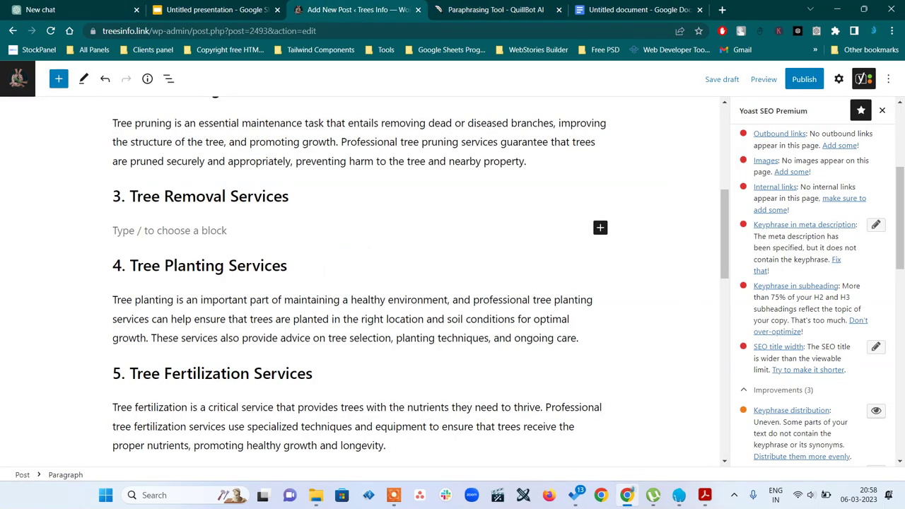
key("ctrl+v")
scroll(141, 238, "down", 3)
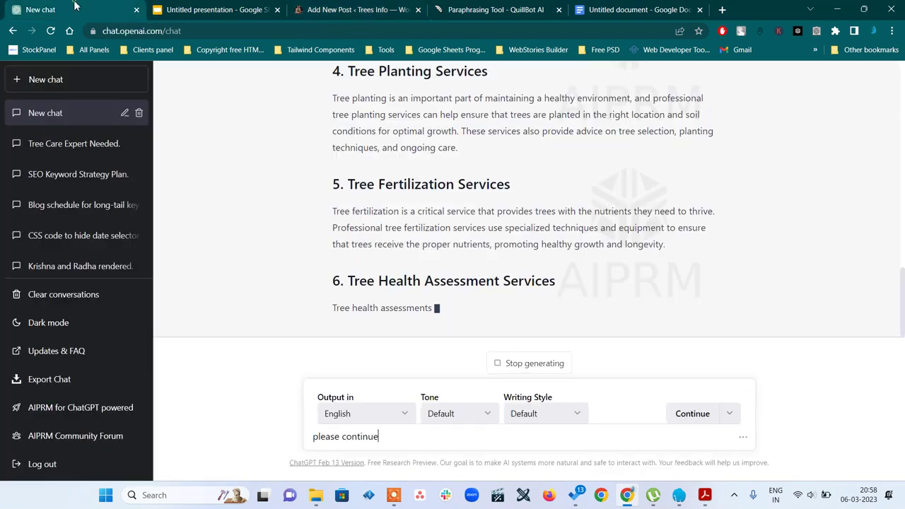
Send ChatGPT the prompt "please continue" to extend the article beyond section 6, and return to the WordPress post.
key("ctrl+1")
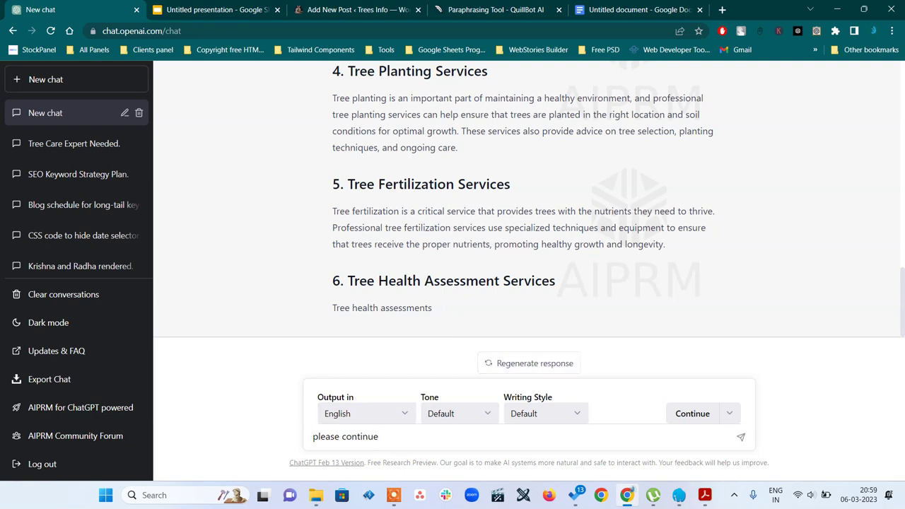
key("Return")
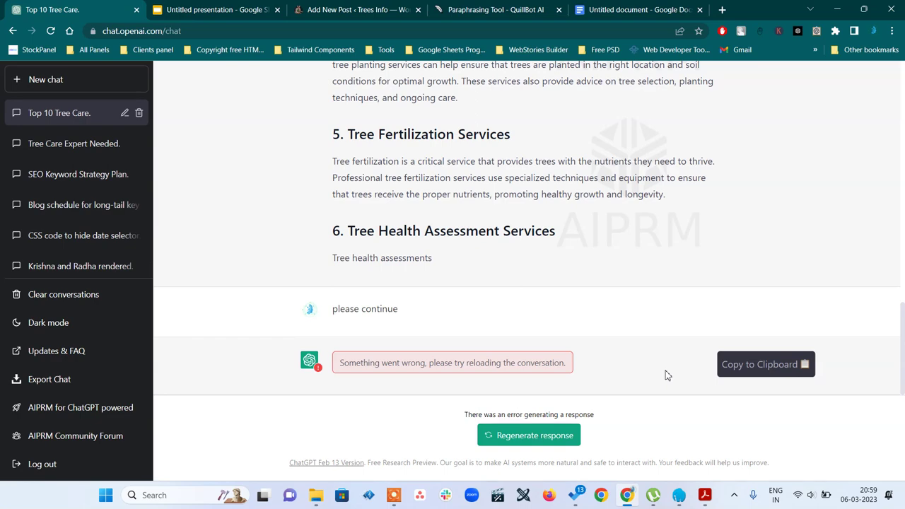
left_click(368, 9)
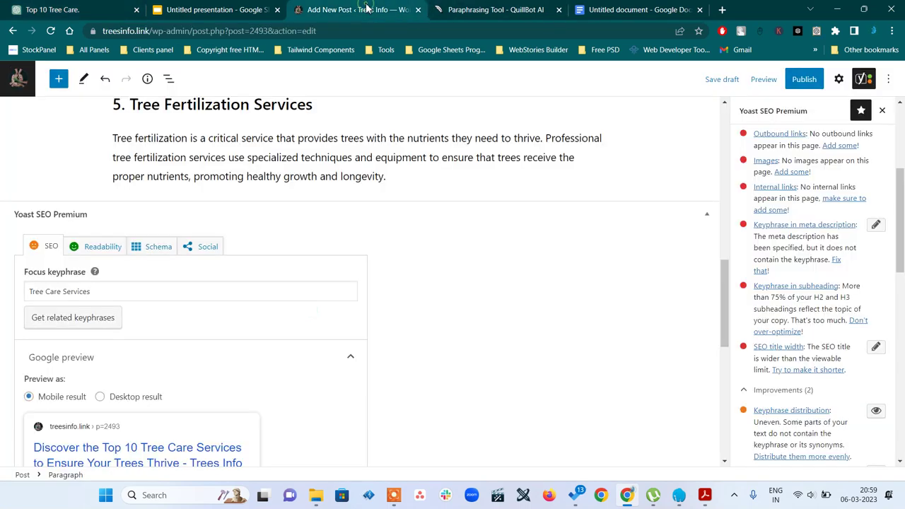
scroll(418, 232, "up", 3)
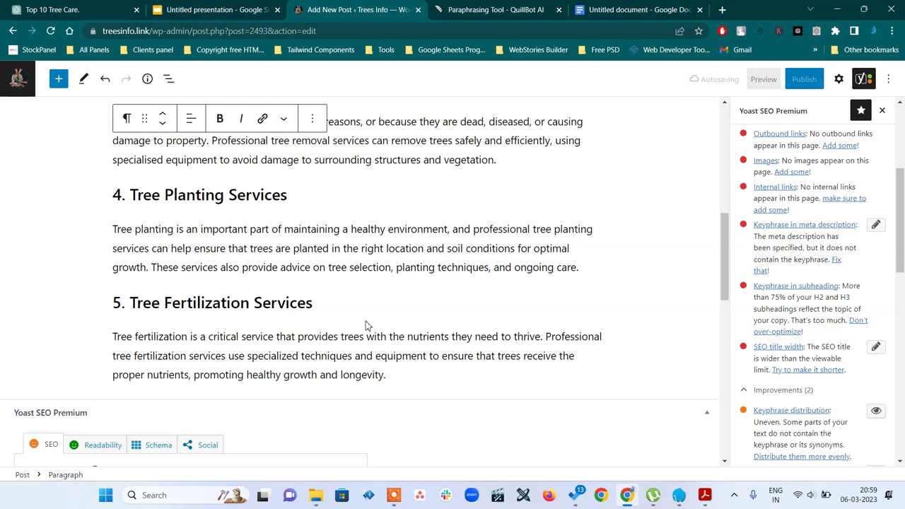
Insert a Yoast Table of Contents block between the opening paragraph and the "1. Introduction" heading.
scroll(365, 323, "down", 3)
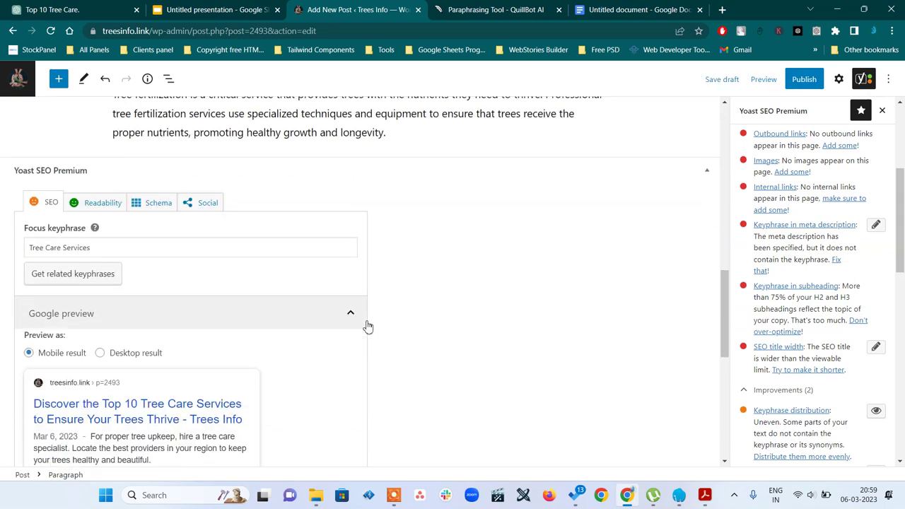
scroll(368, 326, "up", 15)
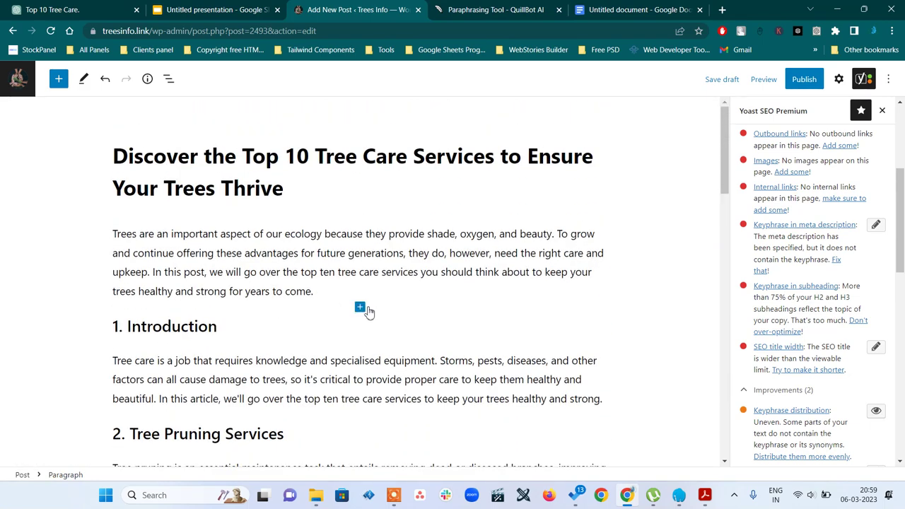
mouse_move(360, 309)
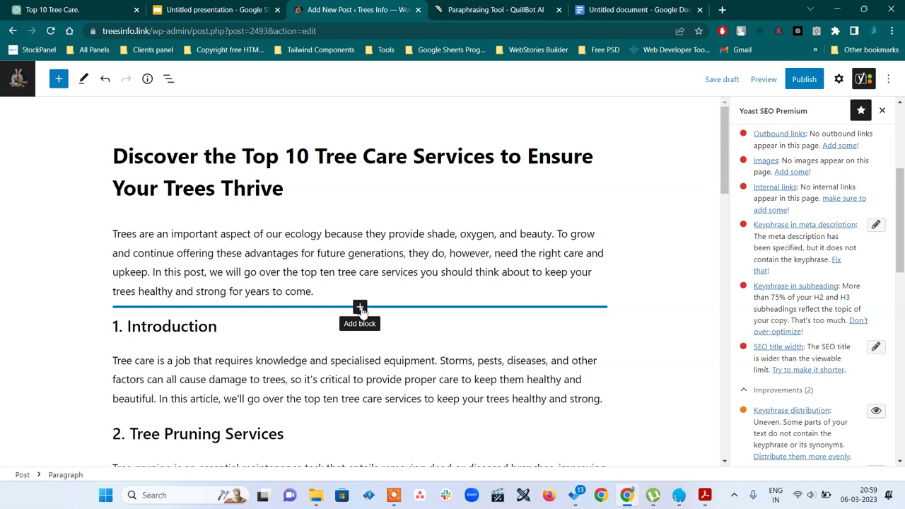
left_click(360, 308)
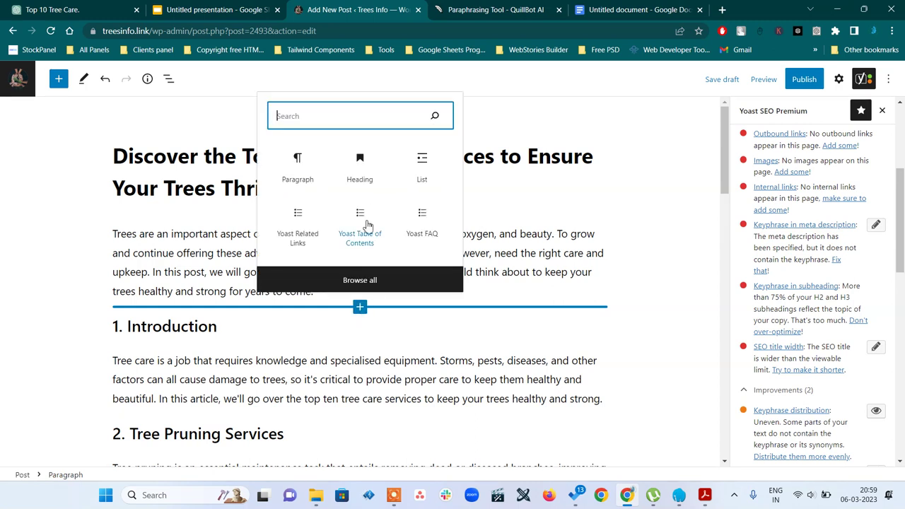
left_click(366, 227)
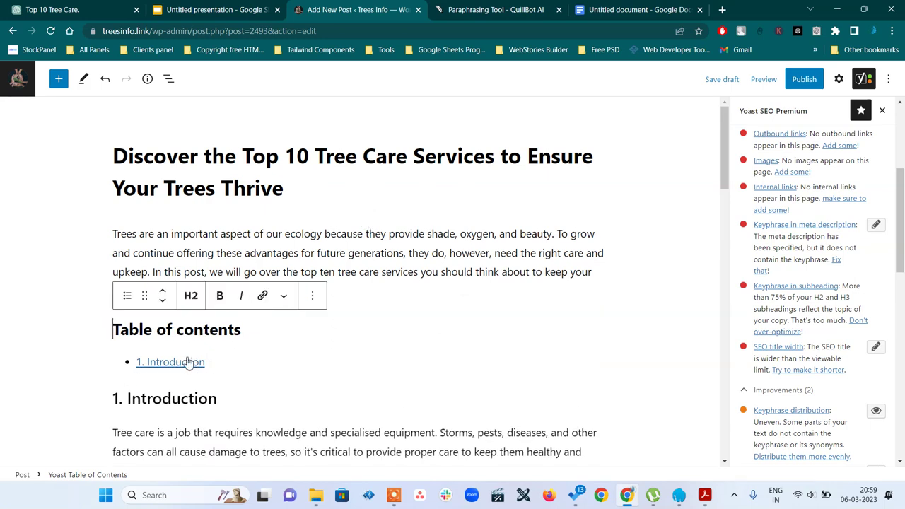
Cut the text of the "2. Tree Pruning Services" heading and remove its emptied heading block.
scroll(354, 383, "down", 3)
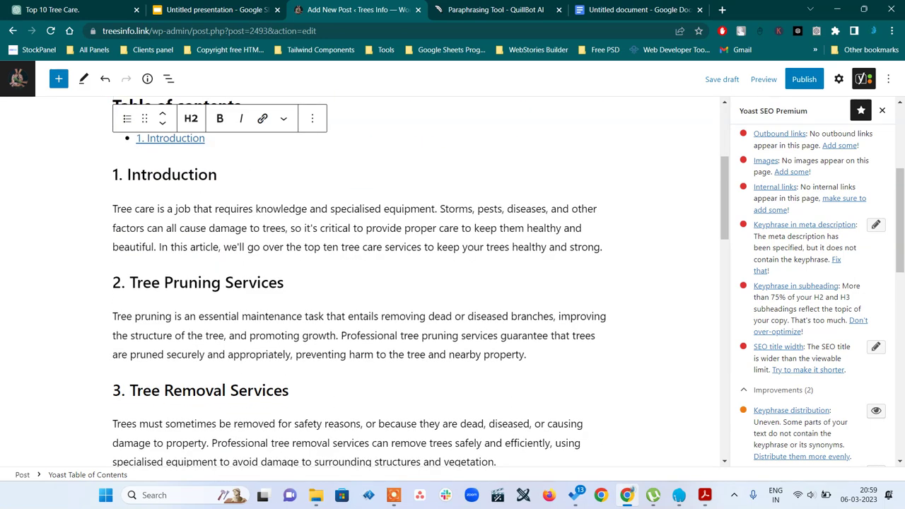
triple_click(186, 284)
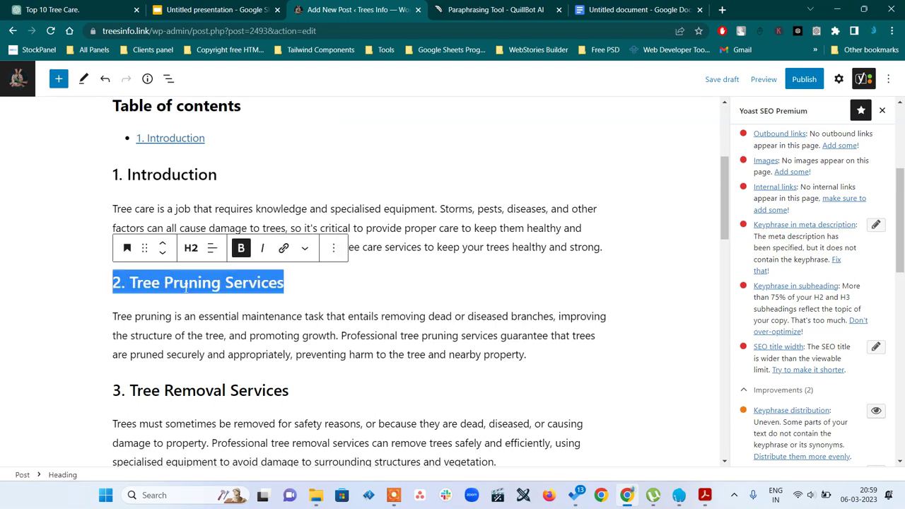
key("BackSpace")
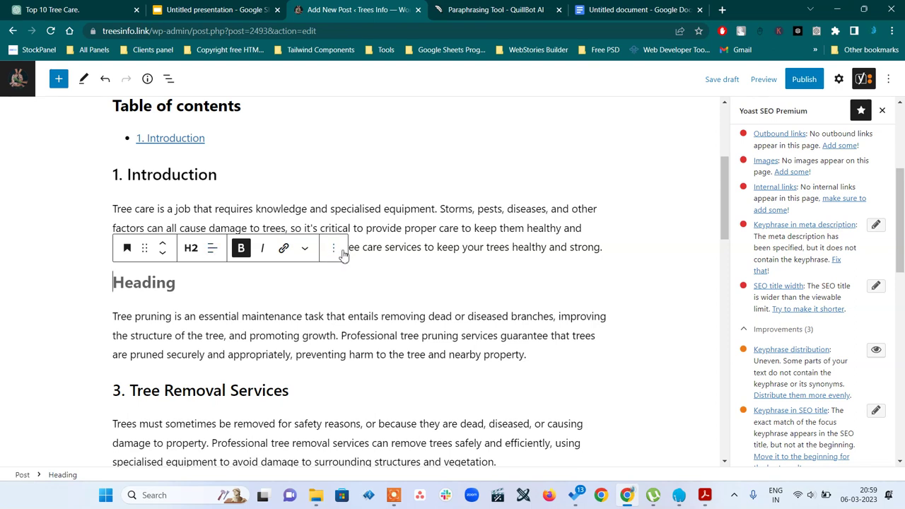
left_click(335, 249)
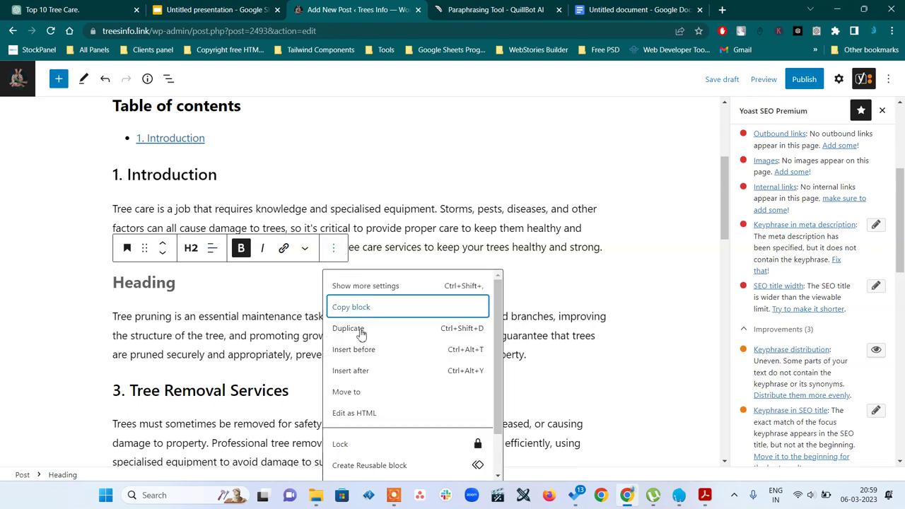
scroll(363, 424, "down", 2)
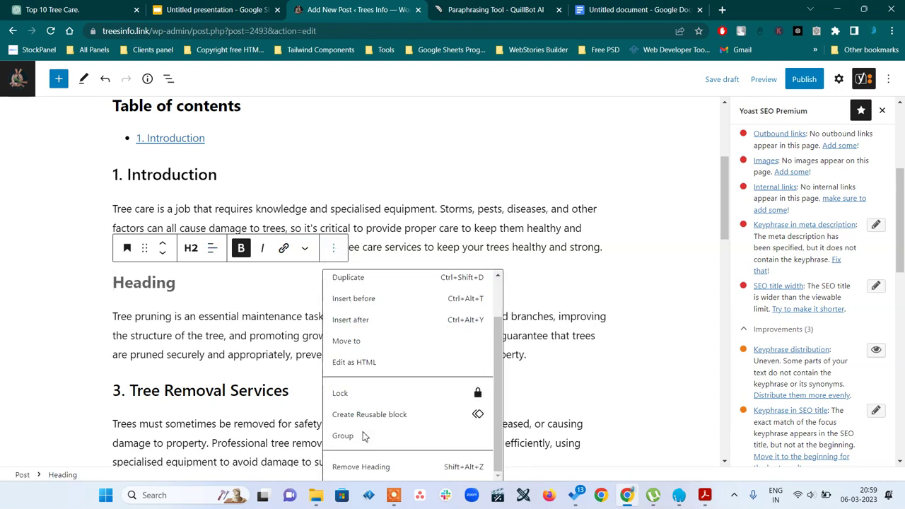
left_click(362, 468)
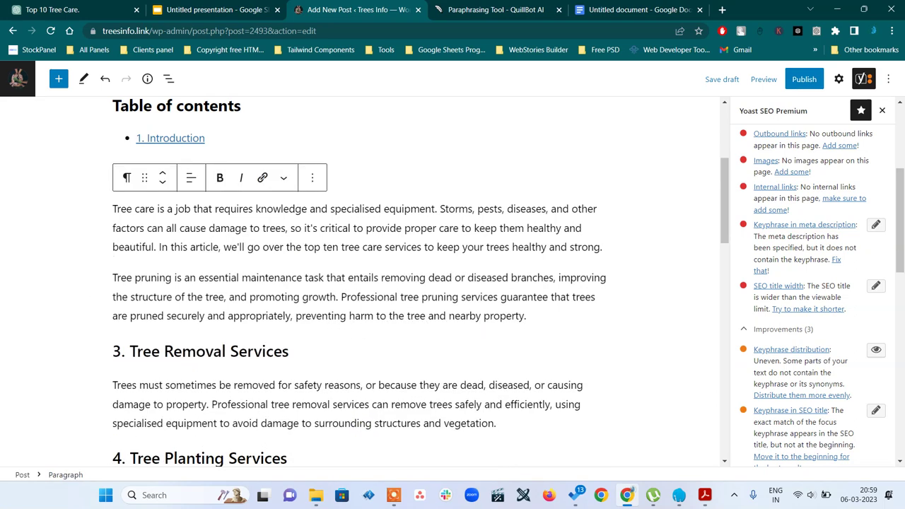
Add a new H2 heading block above the tree pruning paragraph and paste "2. Tree Pruning Services" into it.
key("Return")
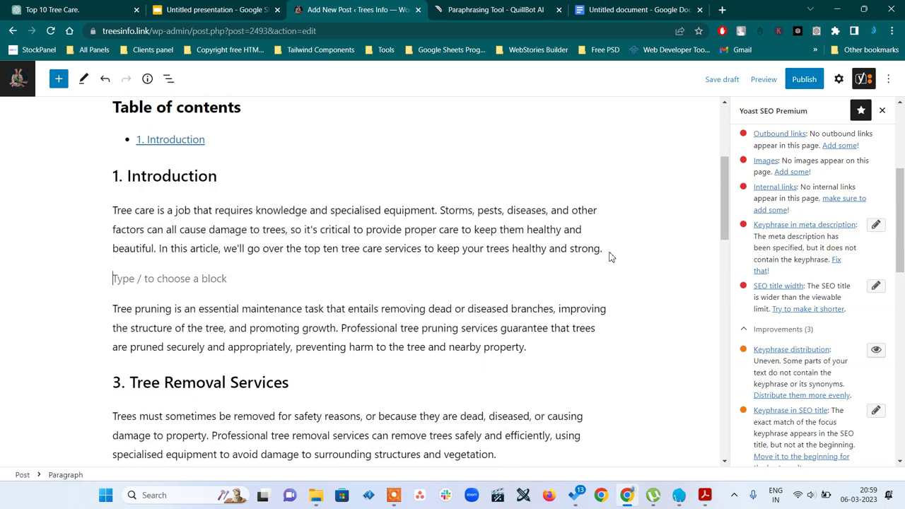
left_click(601, 276)
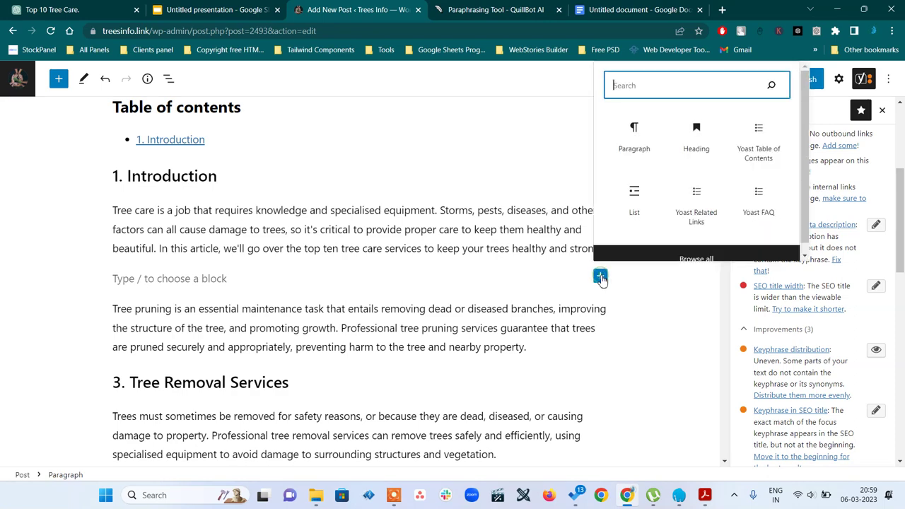
left_click(697, 140)
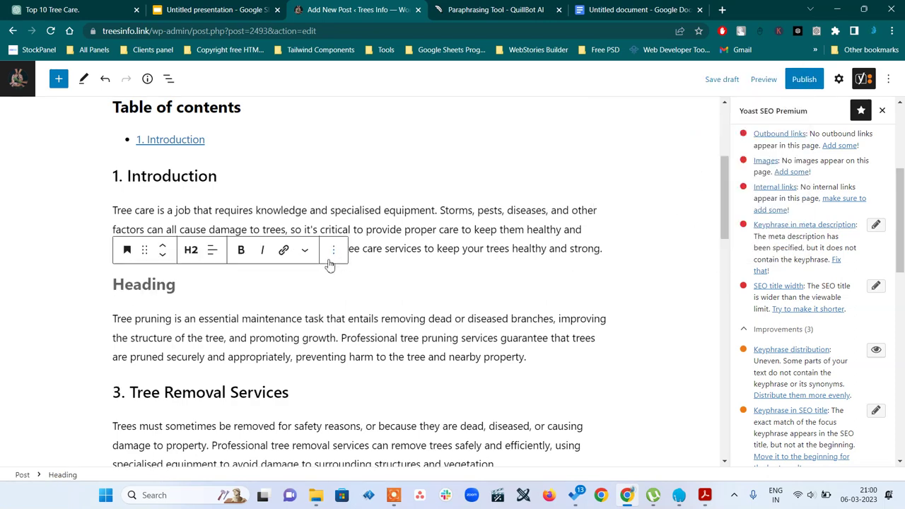
key("ctrl+v")
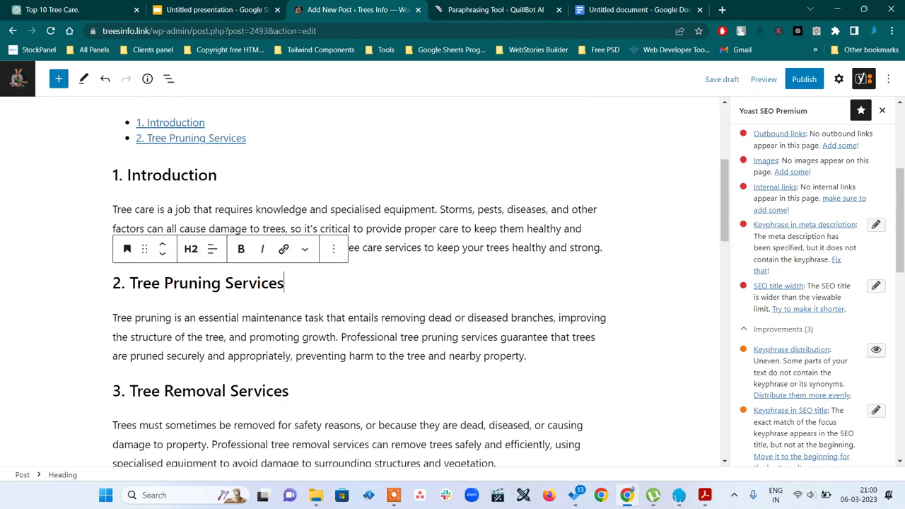
left_click(426, 355)
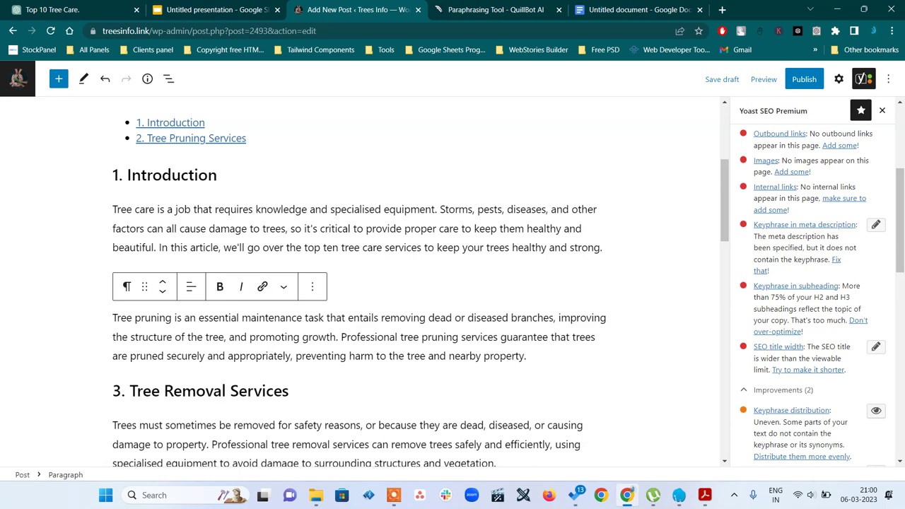
Copy the "3. Tree Removal Services" heading text, clear it, and remove the emptied heading block.
scroll(425, 356, "up", 3)
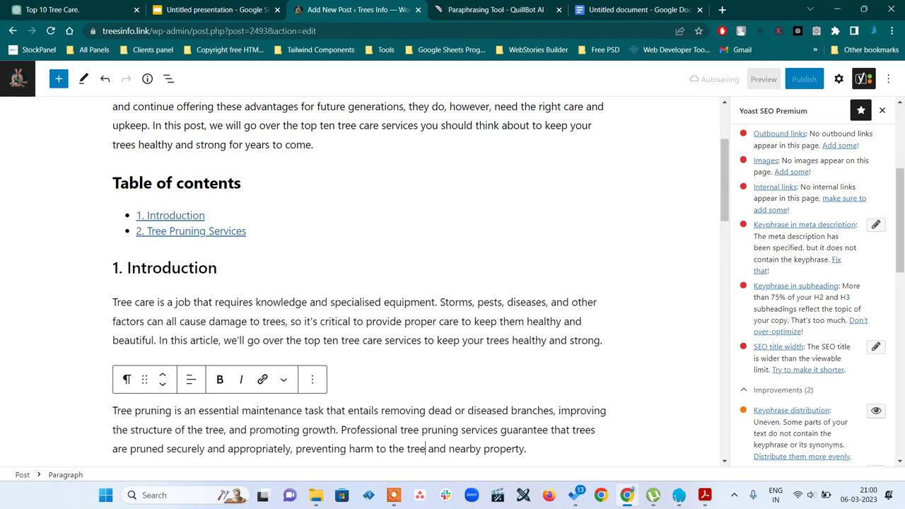
scroll(199, 306, "down", 2)
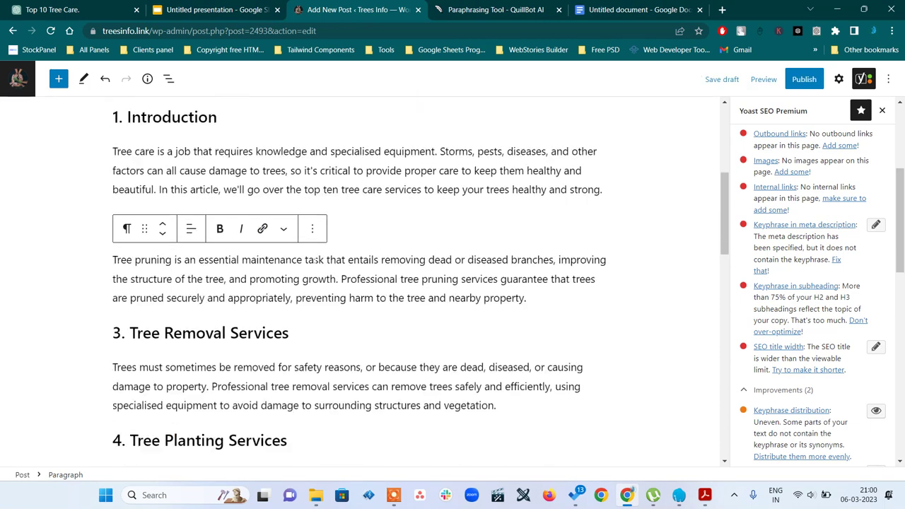
triple_click(201, 313)
key("ctrl+c")
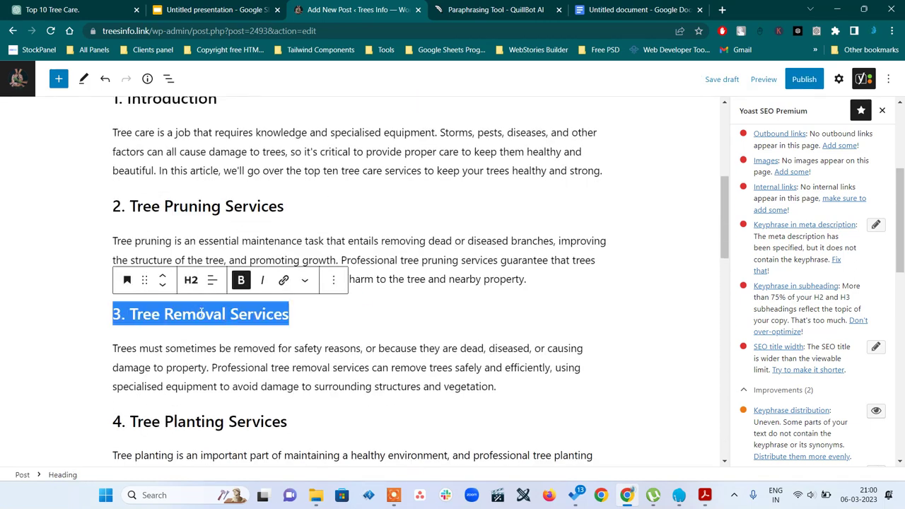
key("BackSpace")
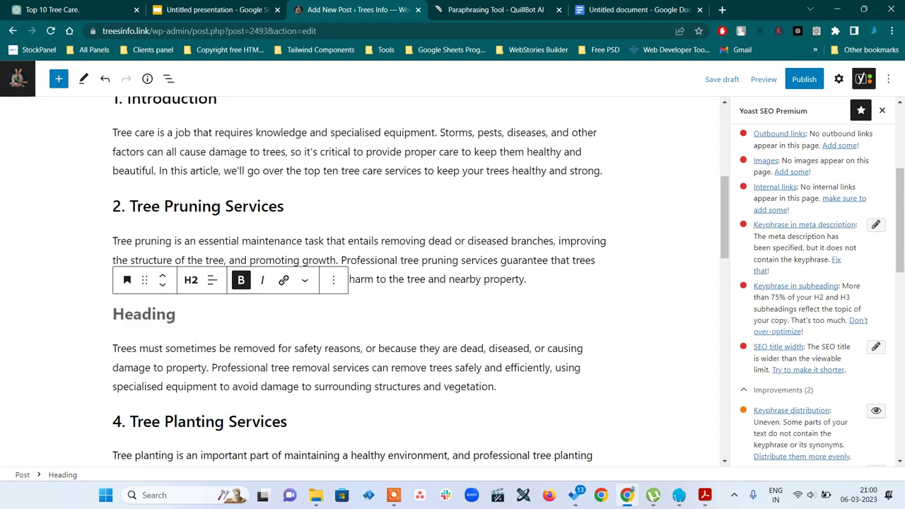
left_click(333, 280)
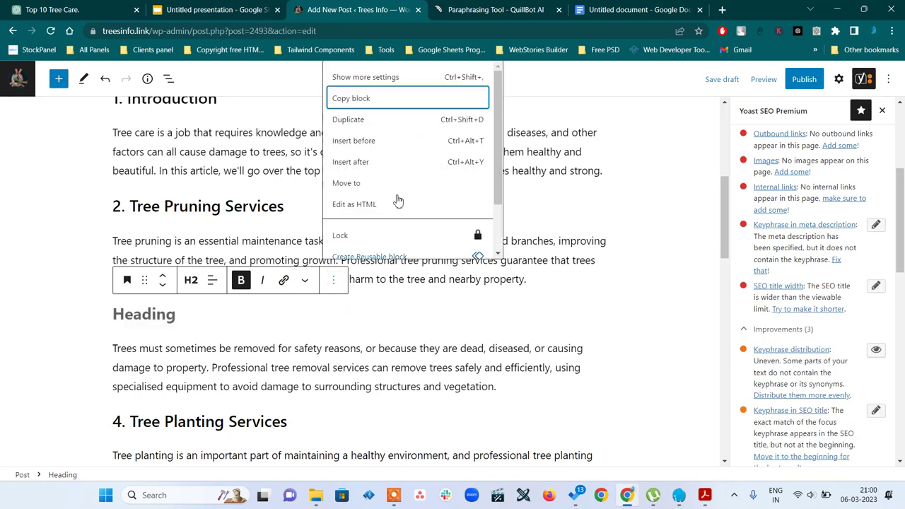
scroll(389, 219, "down", 2)
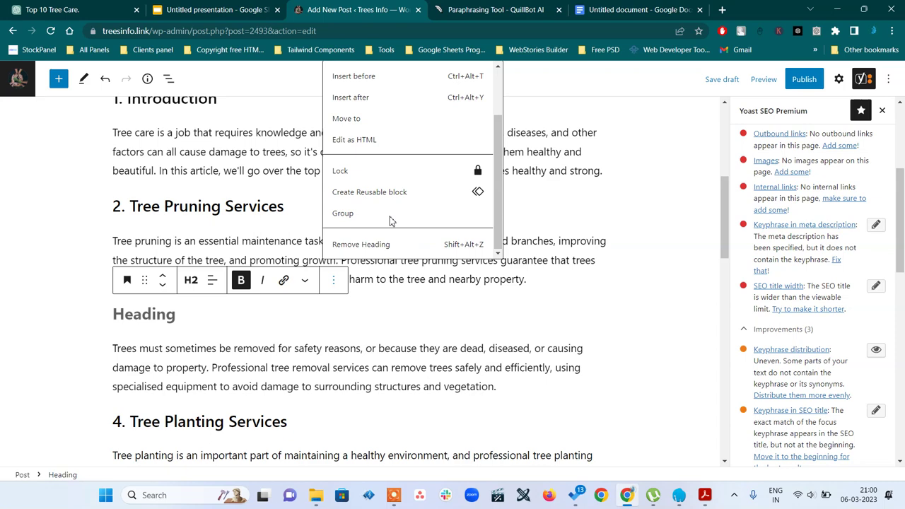
left_click(364, 244)
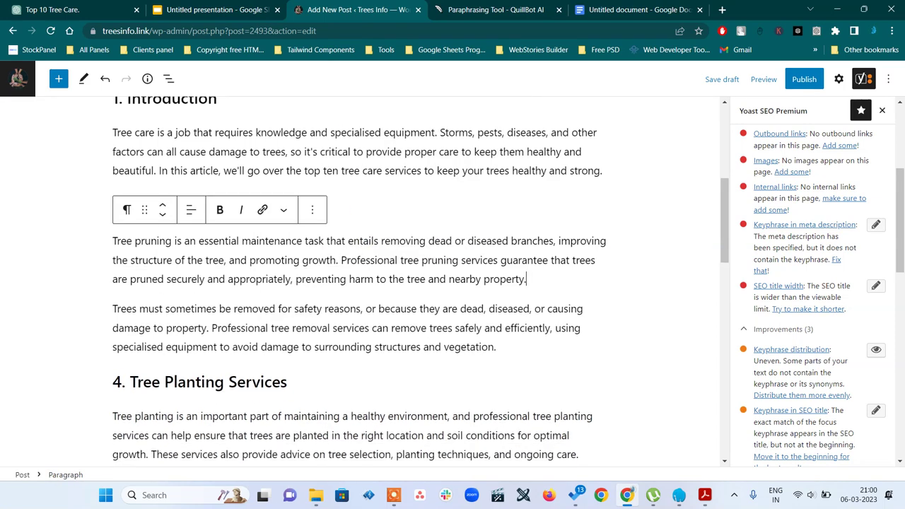
Add a new H2 heading block above the tree removal paragraph, paste "3. Tree Removal Services", and check the table of contents.
key("Return")
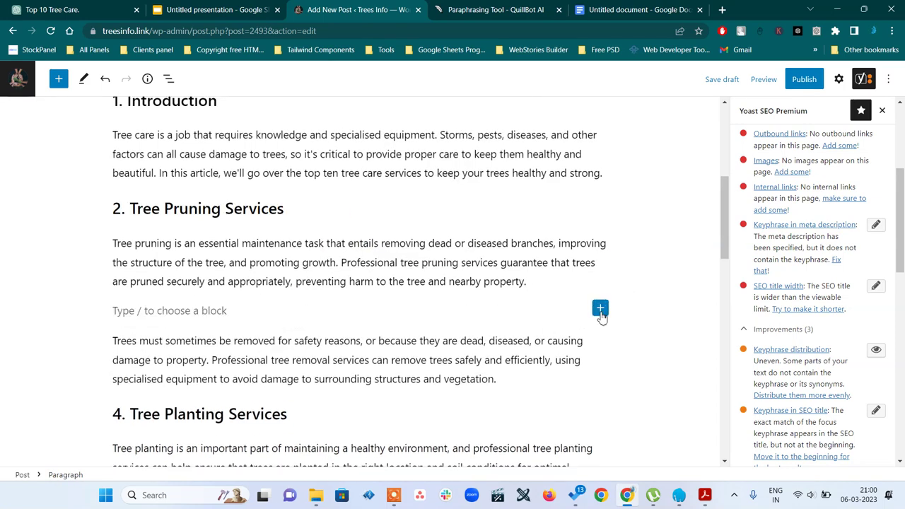
left_click(600, 310)
left_click(694, 160)
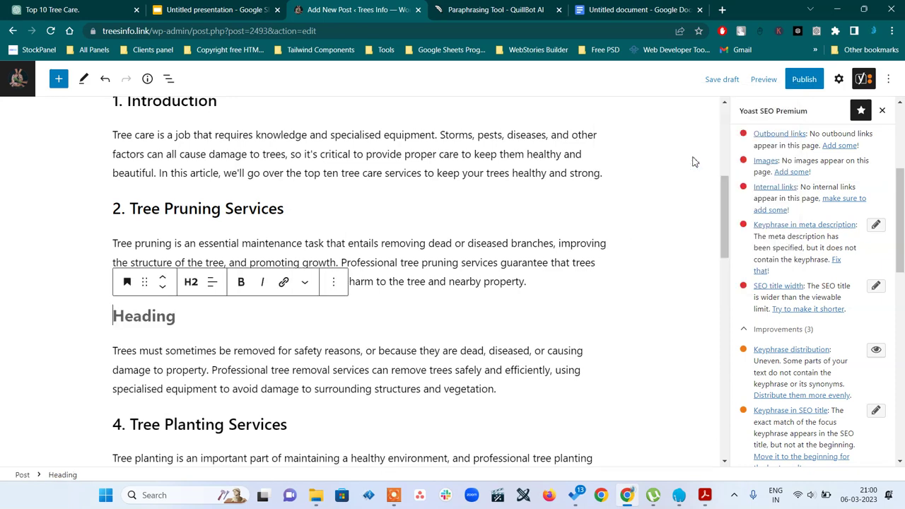
key("ctrl+v")
scroll(516, 197, "up", 3)
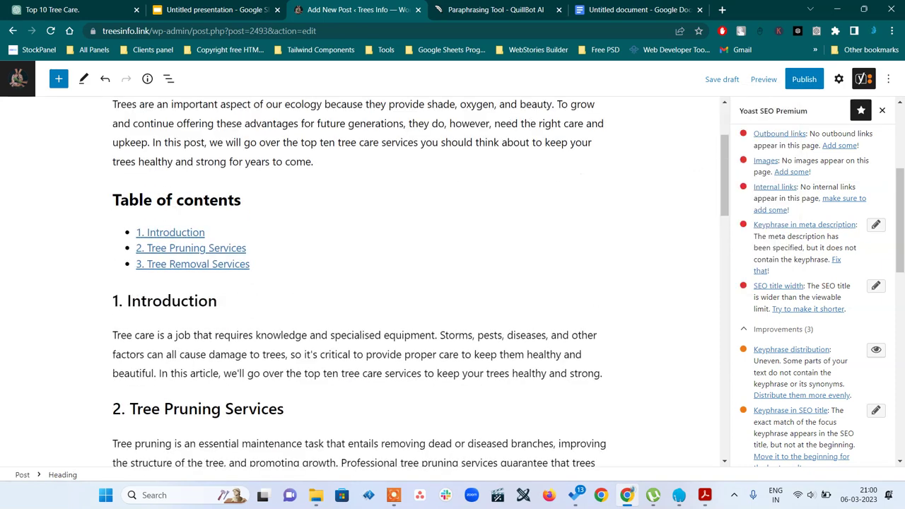
Copy the "4. Tree Planting Services" heading text, clear it, and remove the emptied heading block.
scroll(268, 225, "down", 5)
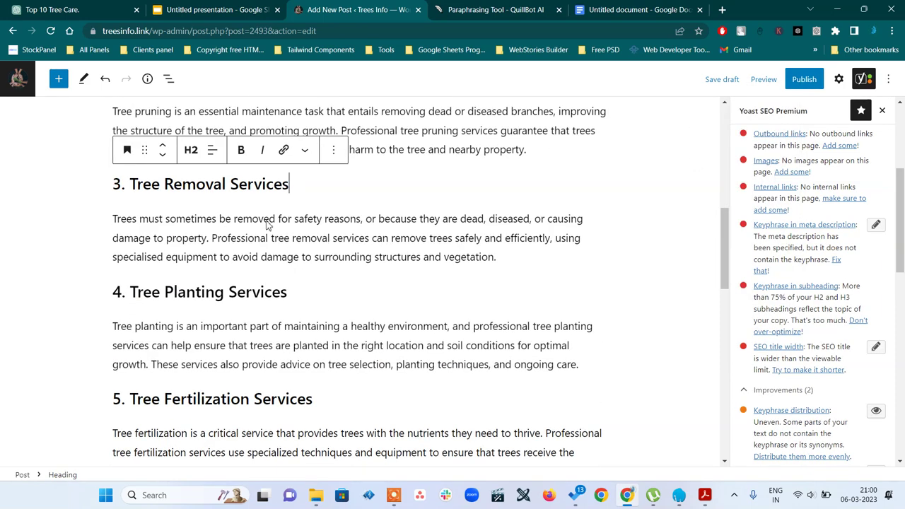
triple_click(232, 297)
key("ctrl+c")
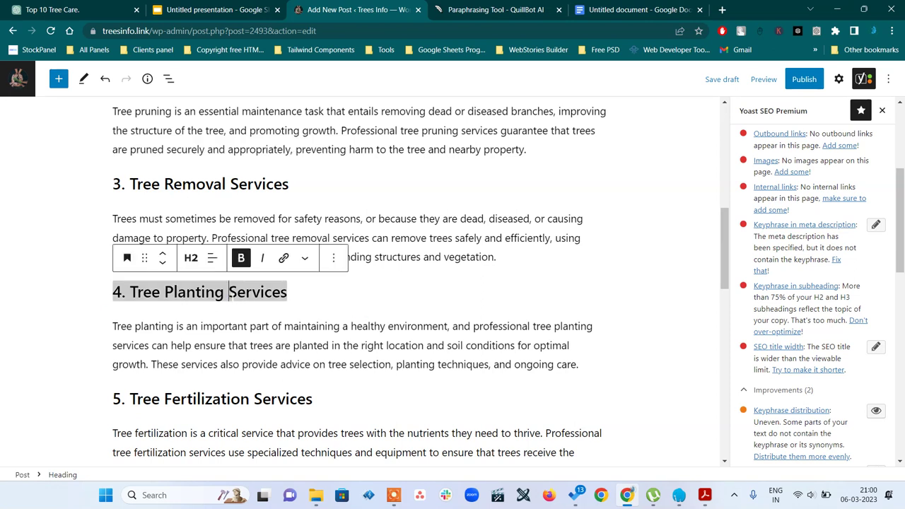
key("BackSpace")
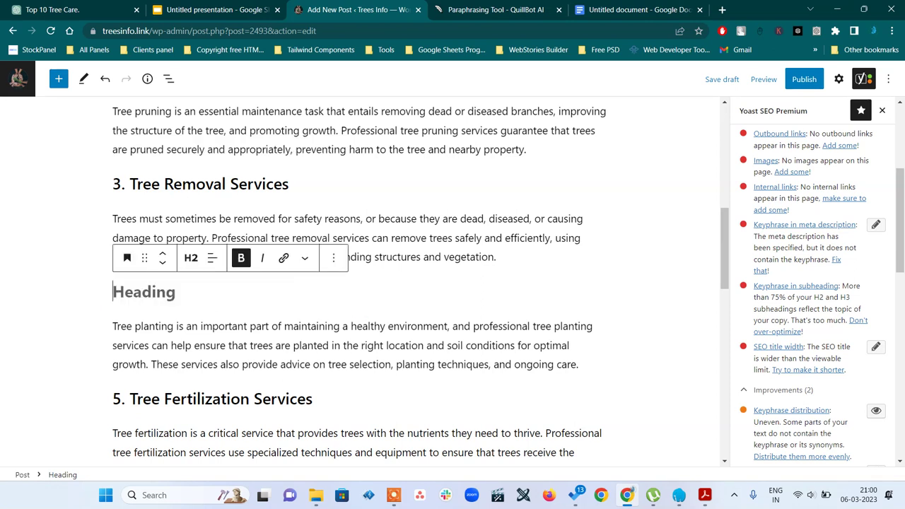
left_click(333, 258)
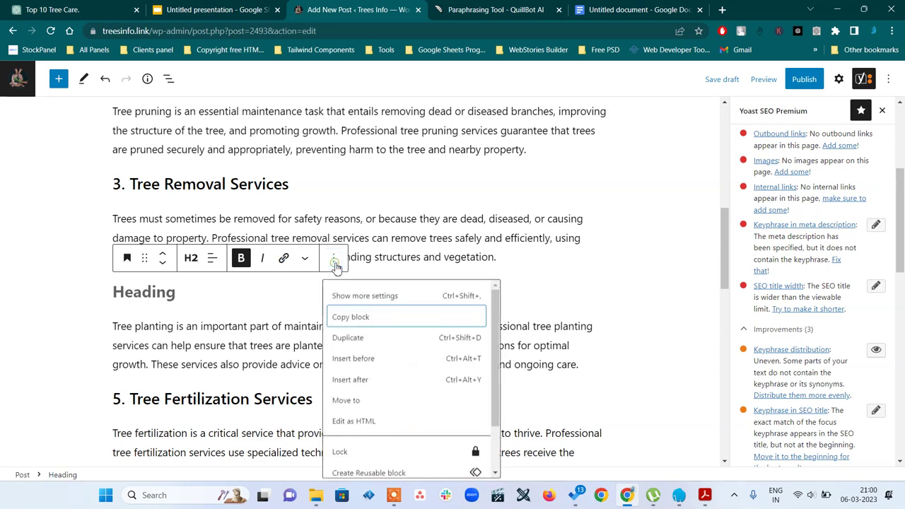
scroll(381, 451, "down", 2)
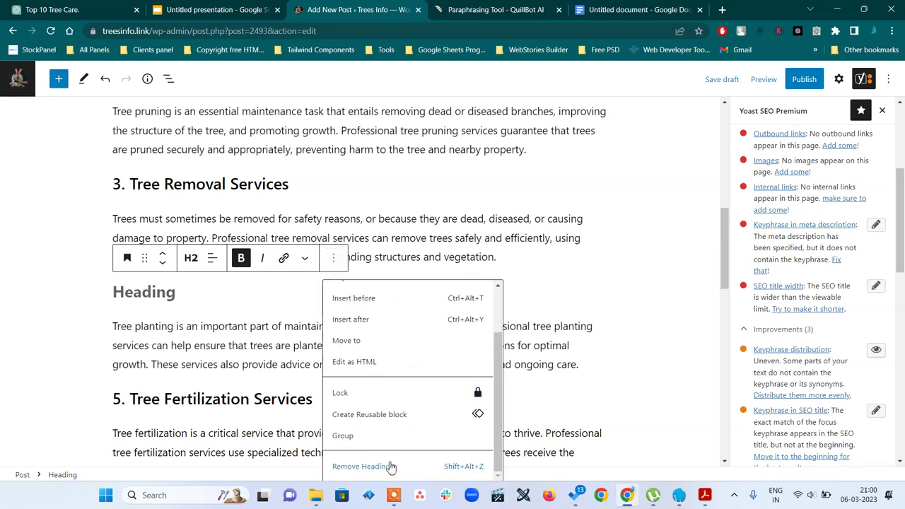
left_click(390, 467)
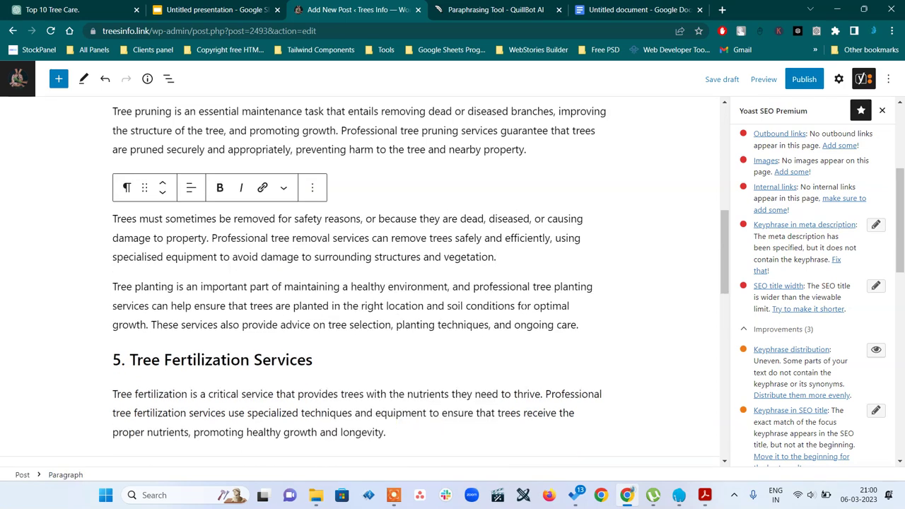
Add a new H2 heading block above the tree planting paragraph and paste "4. Tree Planting Services" into it.
key("Return")
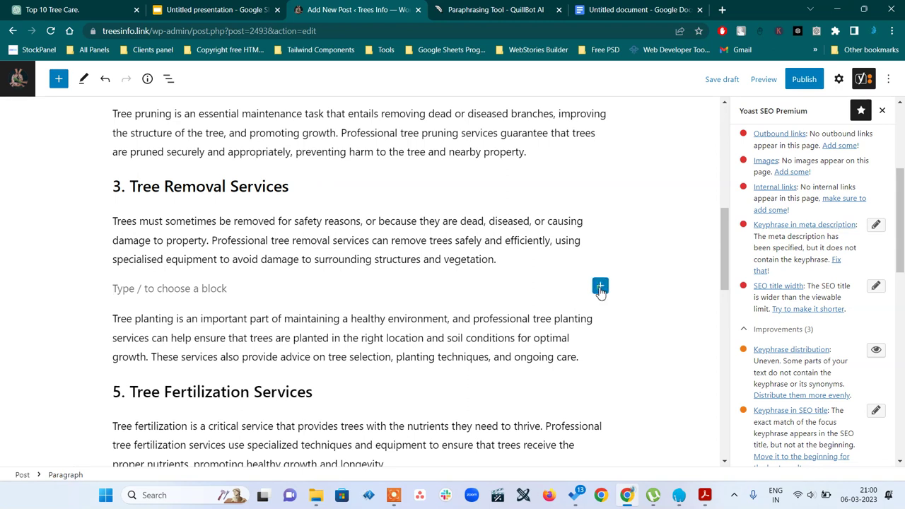
left_click(600, 286)
left_click(701, 136)
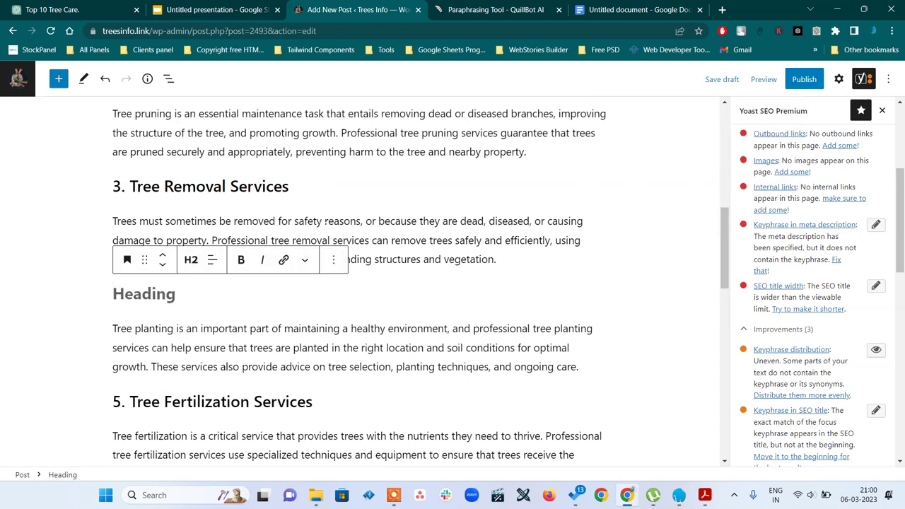
key("ctrl+v")
left_click(360, 400)
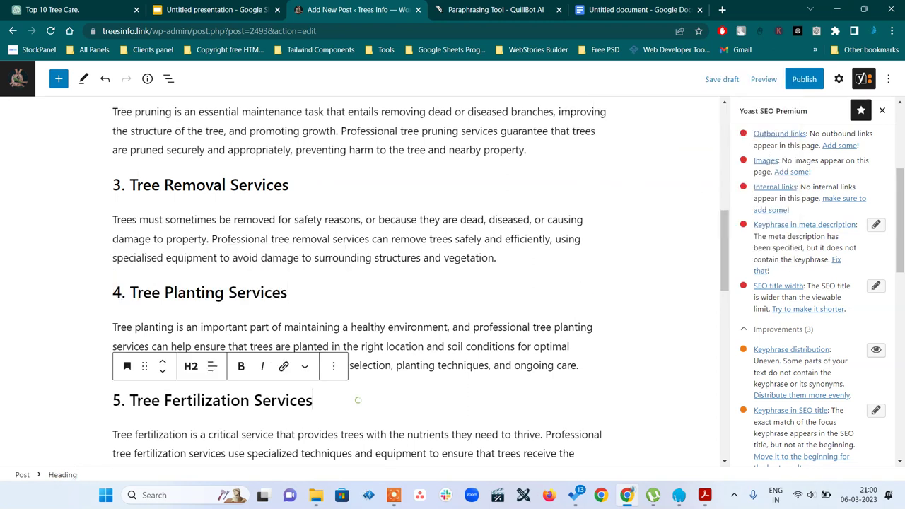
Copy the "5. Tree Fertilization Services" heading text, clear it, and remove the emptied heading block.
scroll(361, 400, "up", 5)
scroll(248, 300, "down", 5)
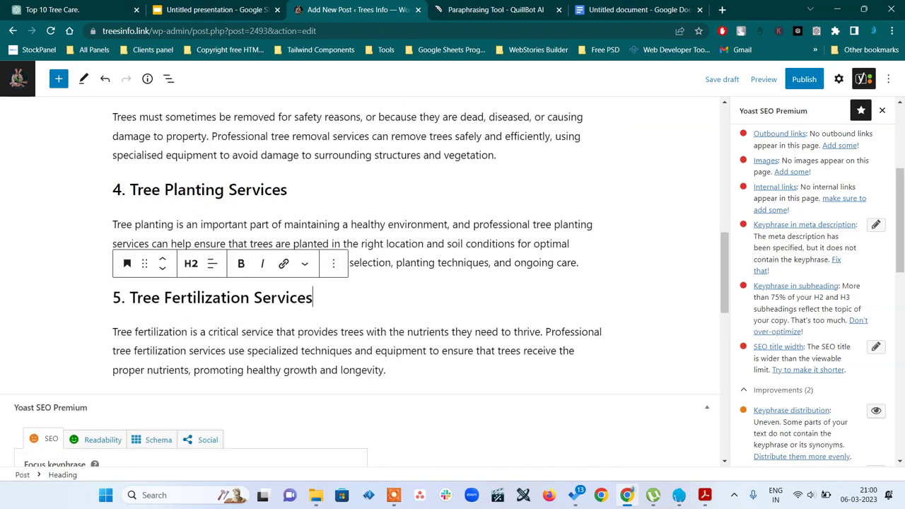
triple_click(247, 300)
key("ctrl+c")
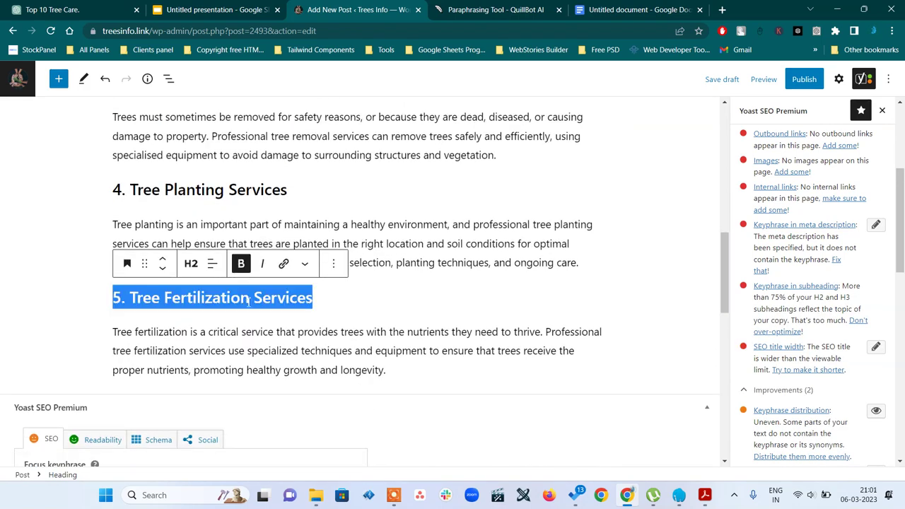
key("BackSpace")
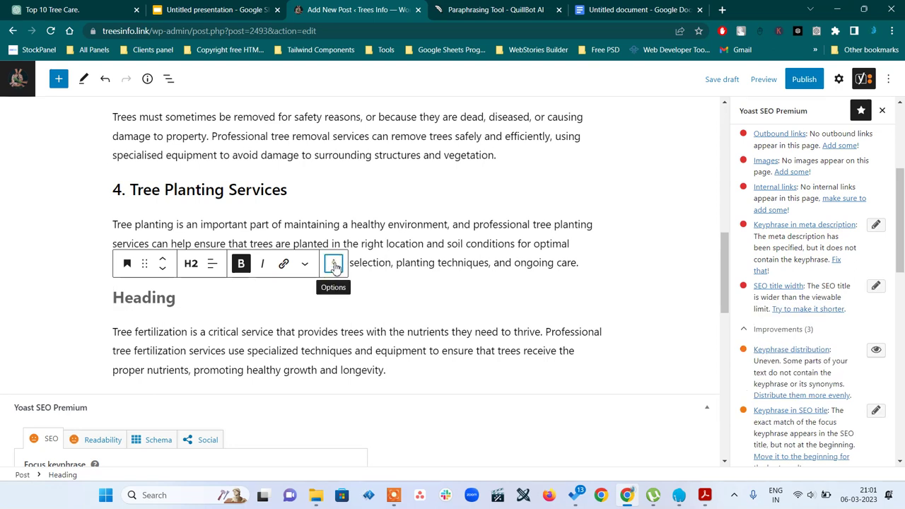
left_click(333, 263)
scroll(373, 451, "down", 2)
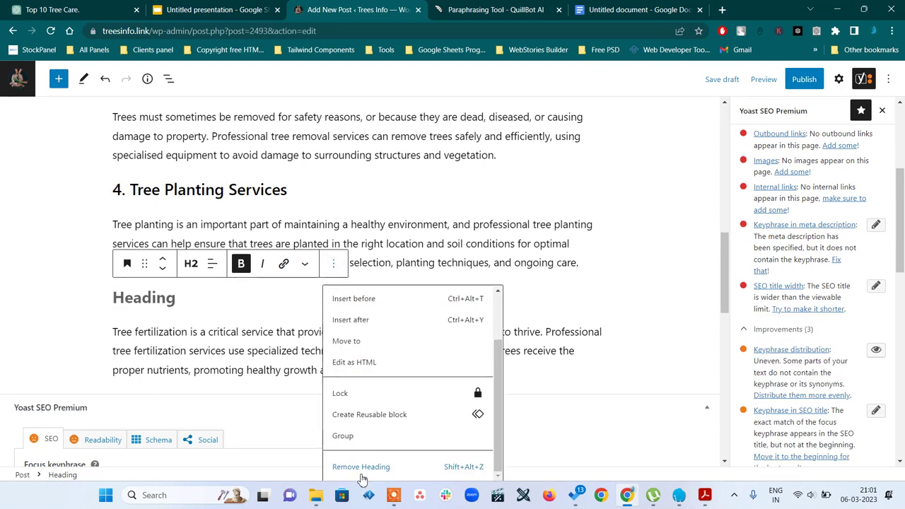
left_click(359, 468)
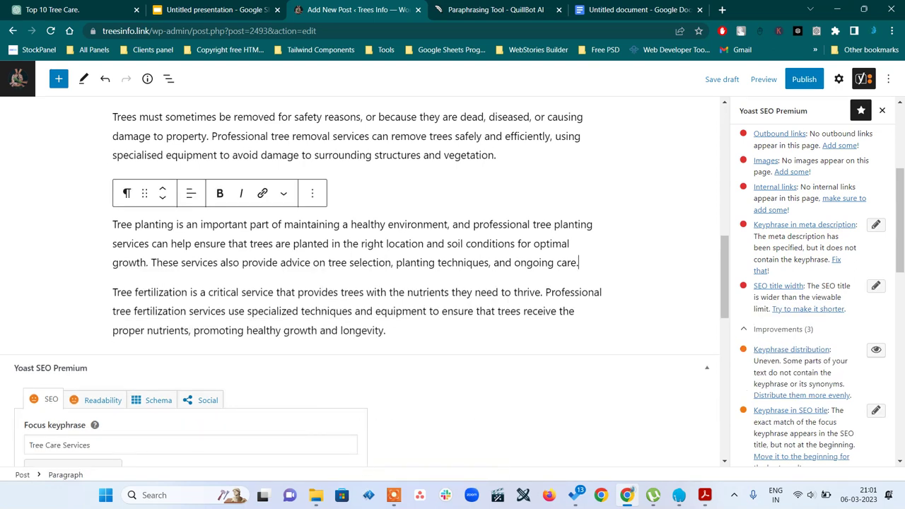
Add a new H2 heading block above the tree fertilization paragraph, paste "5. Tree Fertilization Services", and check the table of contents.
key("Return")
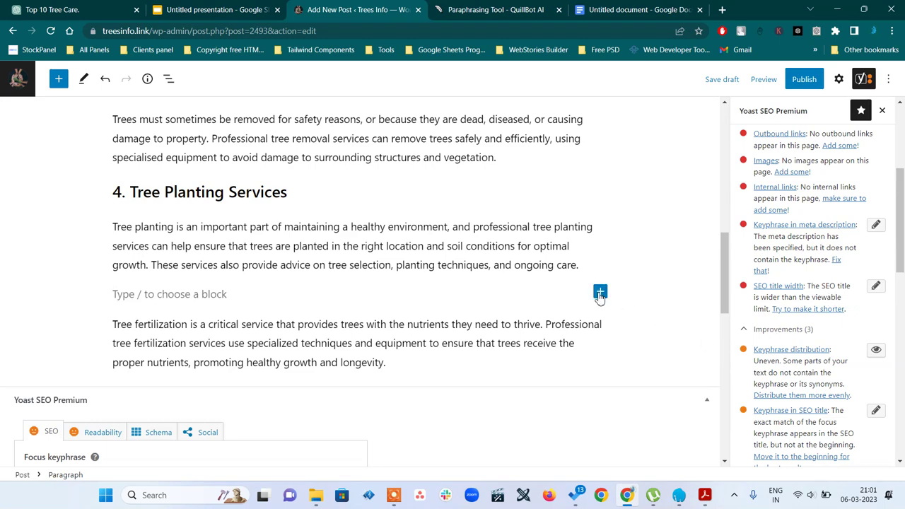
left_click(599, 294)
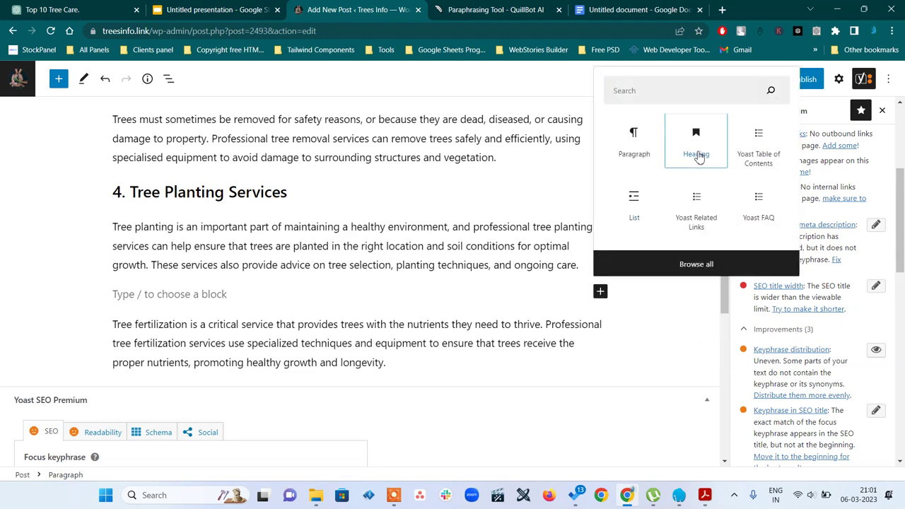
left_click(696, 154)
key("ctrl+v")
scroll(481, 221, "up", 1)
left_click(473, 294)
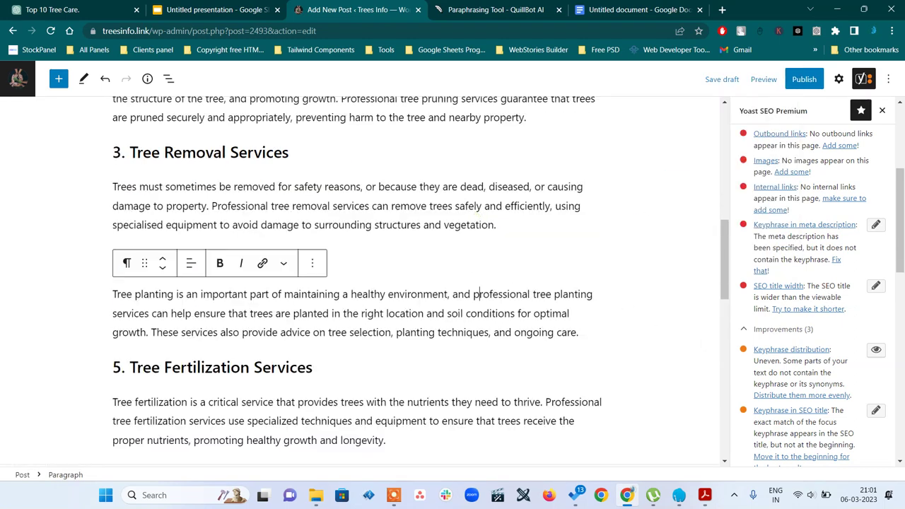
scroll(596, 303, "up", 10)
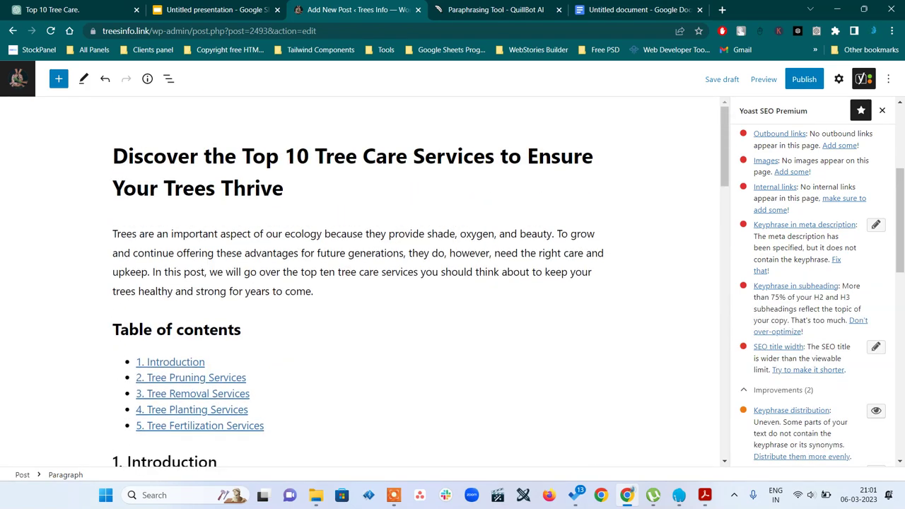
Review the post's sections and table of contents, and examine the problems in Yoast's Premium SEO analysis.
scroll(596, 304, "down", 15)
scroll(596, 303, "up", 4)
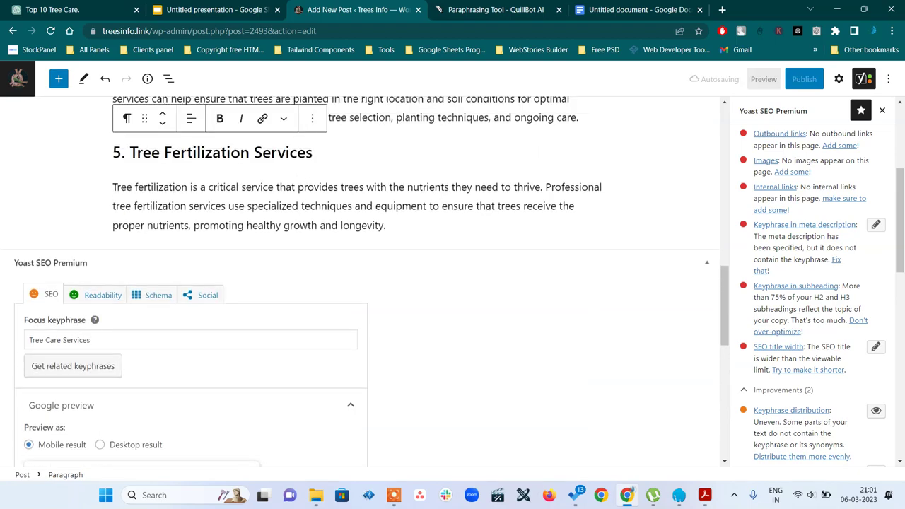
scroll(368, 283, "up", 3)
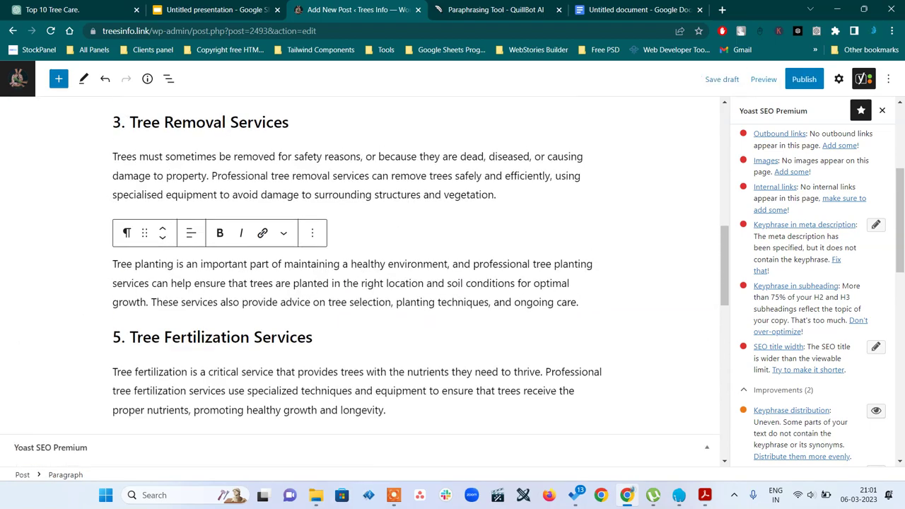
scroll(553, 391, "up", 6)
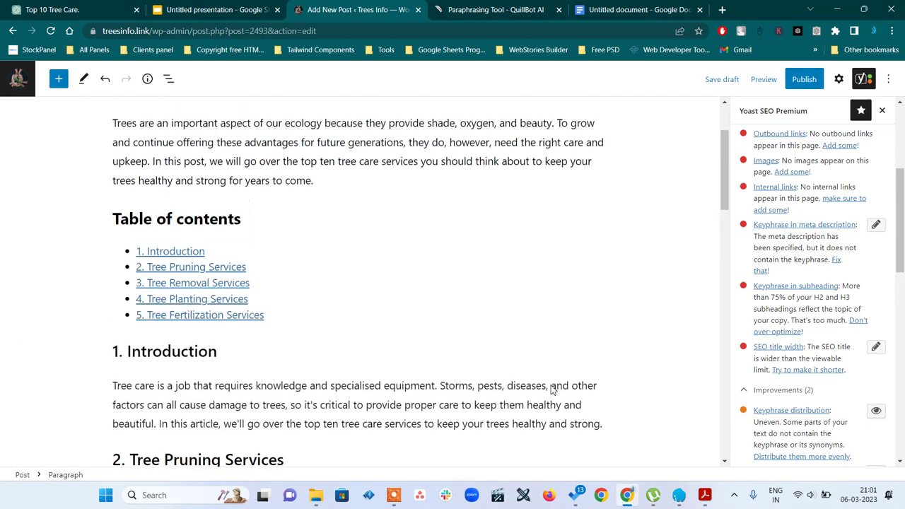
scroll(553, 390, "up", 2)
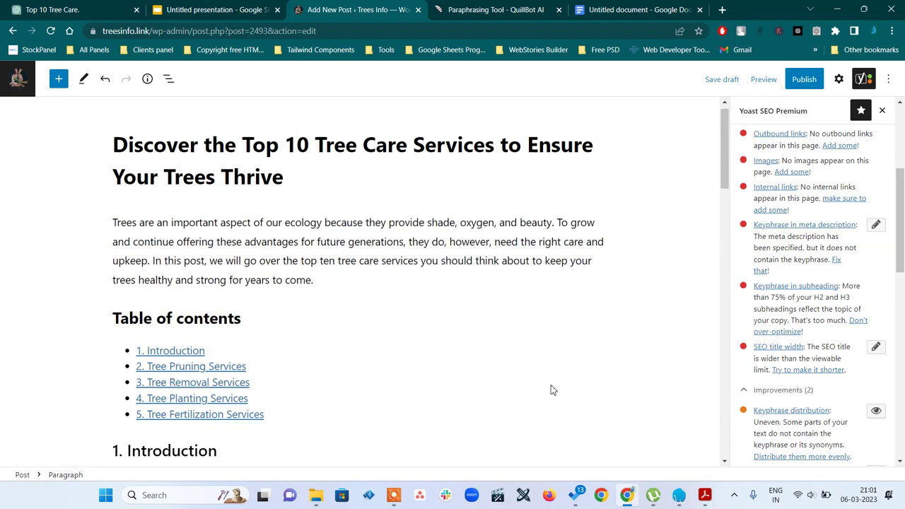
left_click(860, 80)
left_click(860, 83)
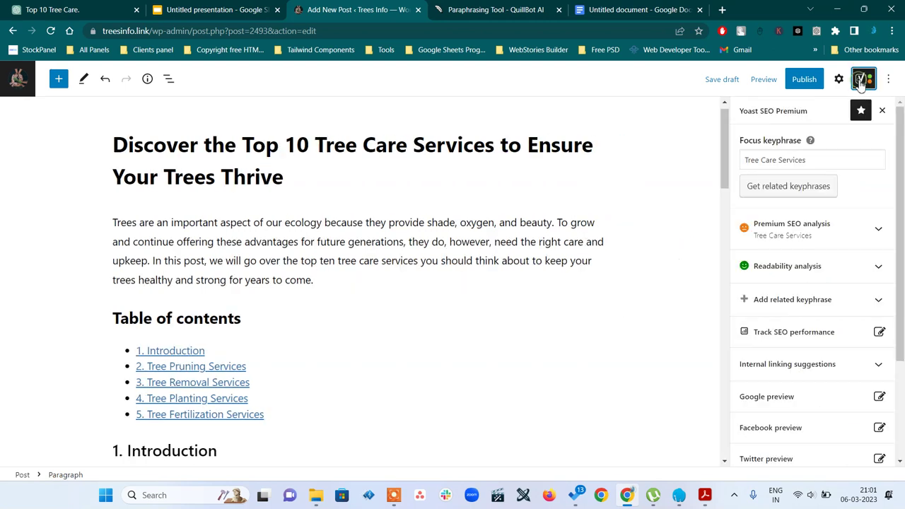
left_click(830, 235)
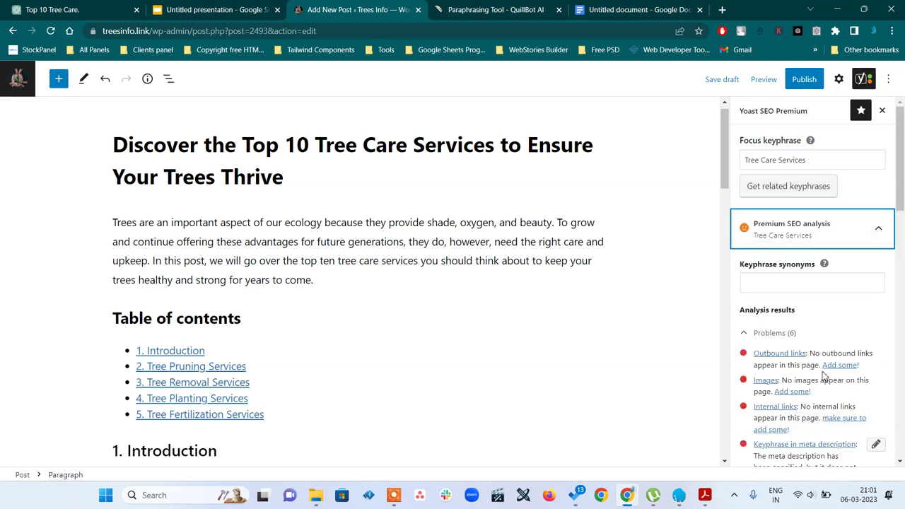
scroll(824, 377, "down", 2)
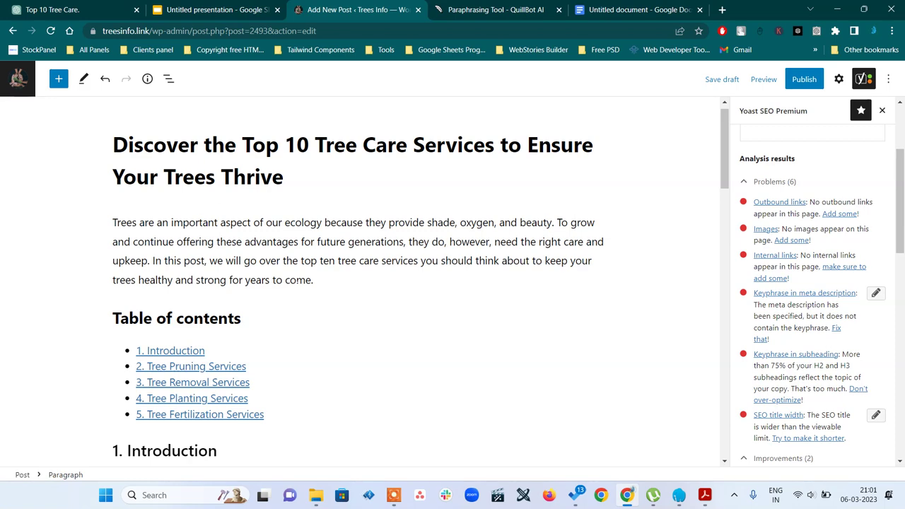
Add an H2 heading "Our Other Articles" below the tree fertilization paragraph, followed by an empty block.
scroll(297, 290, "down", 15)
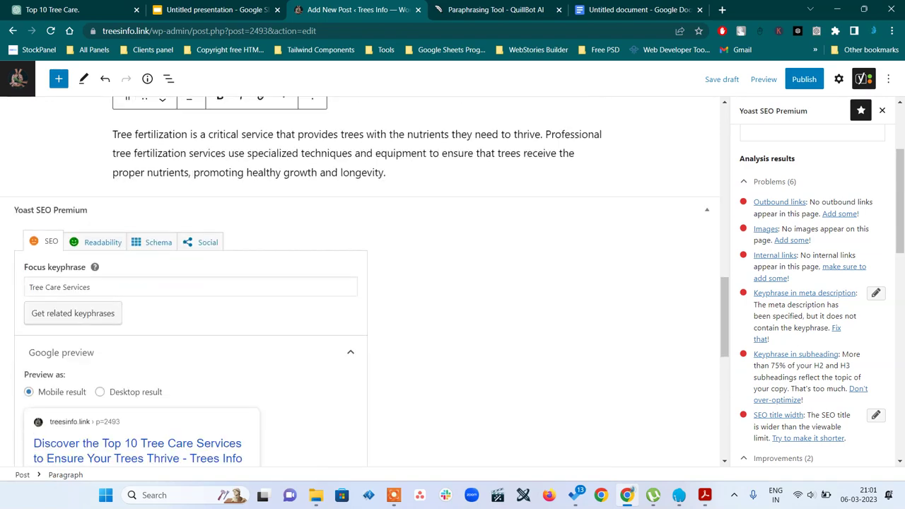
scroll(297, 290, "up", 1)
left_click(393, 221)
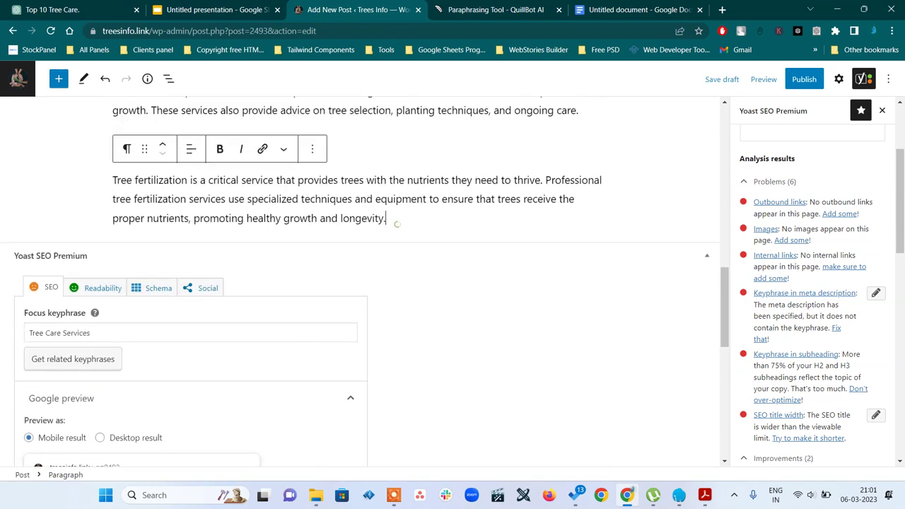
key("Return")
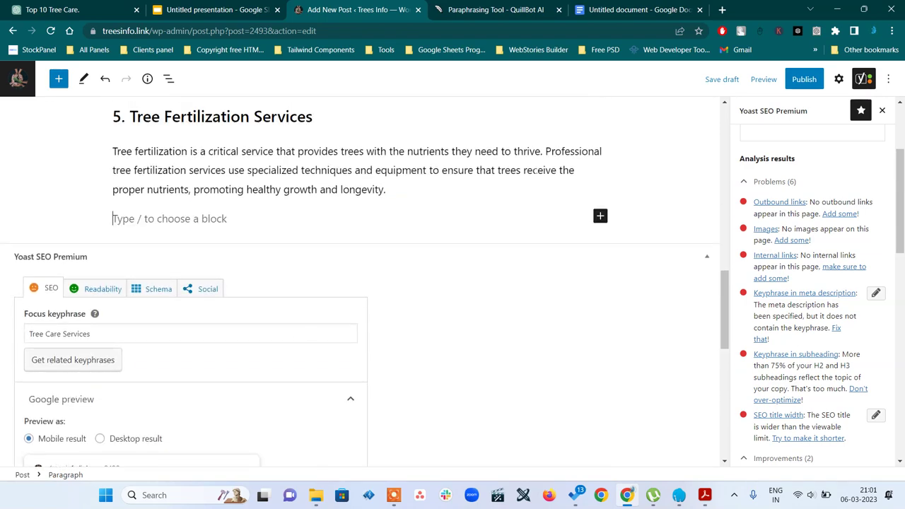
left_click(601, 217)
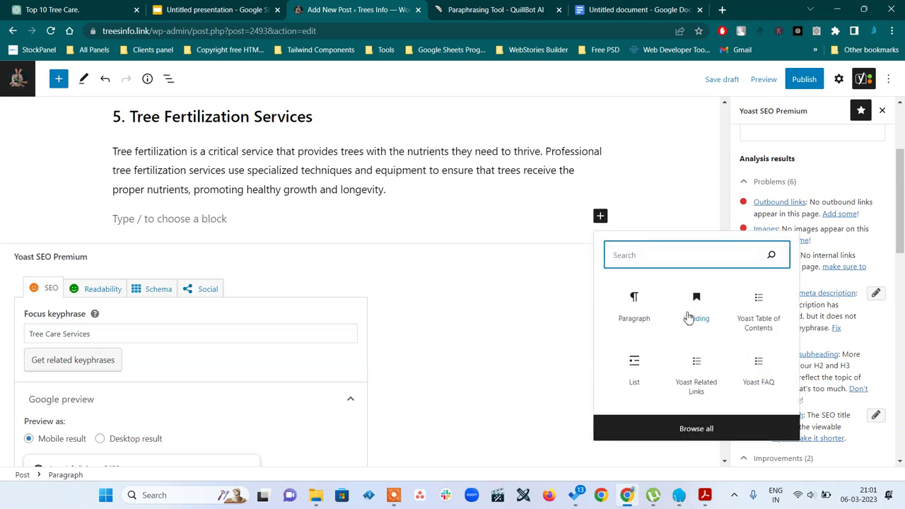
left_click(688, 317)
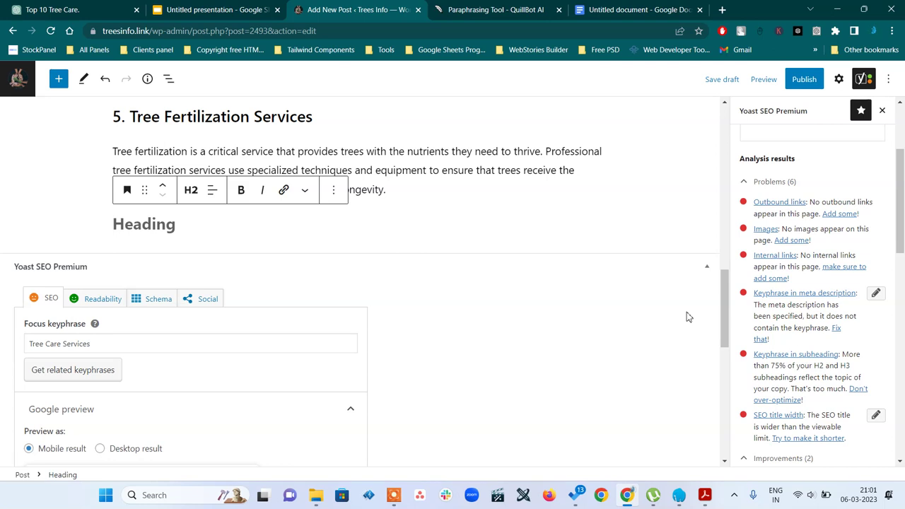
type("Our O")
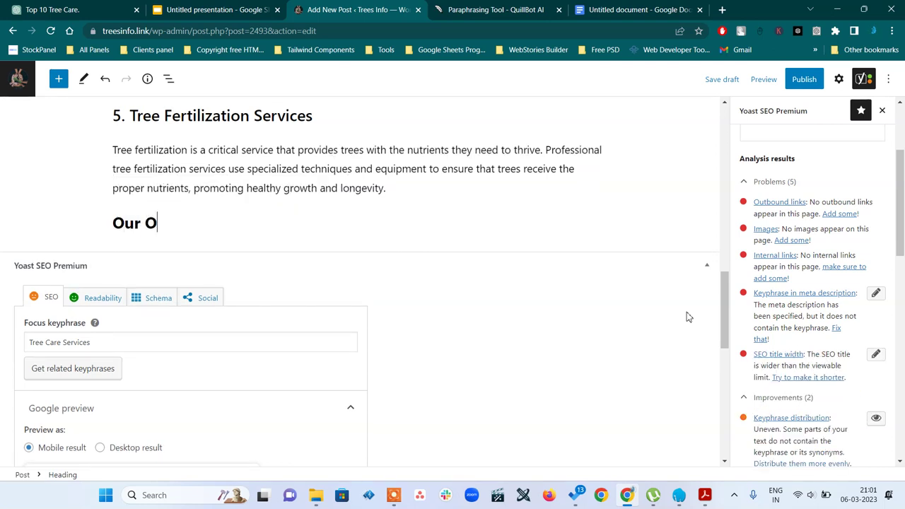
type("ther Artc")
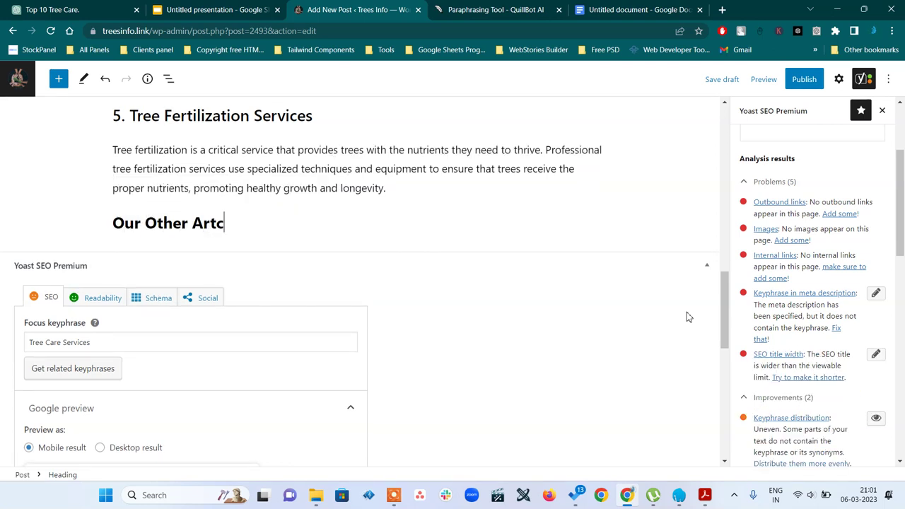
key("BackSpace")
type("icles")
key("Return")
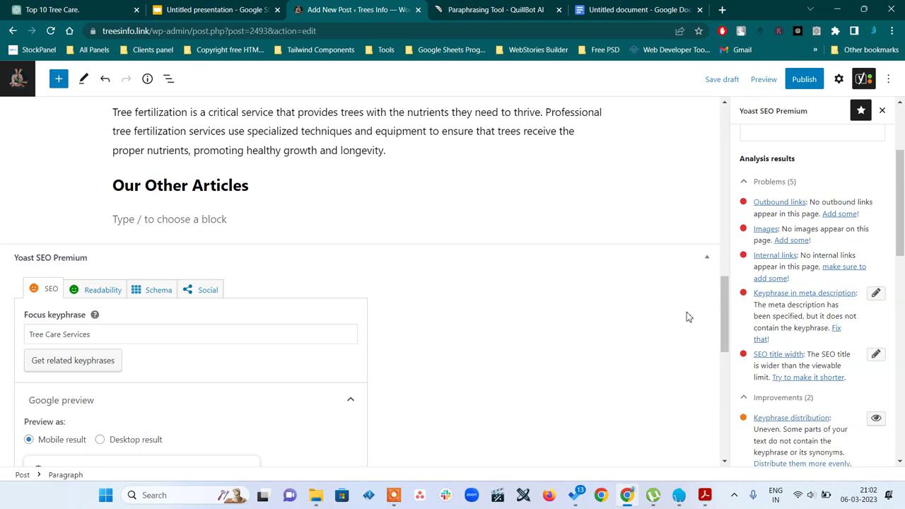
Assign the post to the Gardening category and save the draft.
left_click(840, 81)
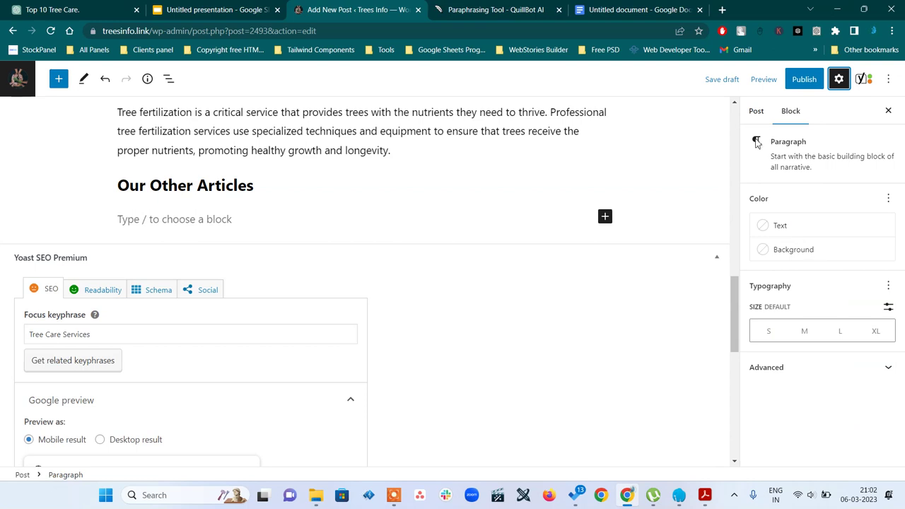
left_click(756, 111)
scroll(808, 344, "down", 3)
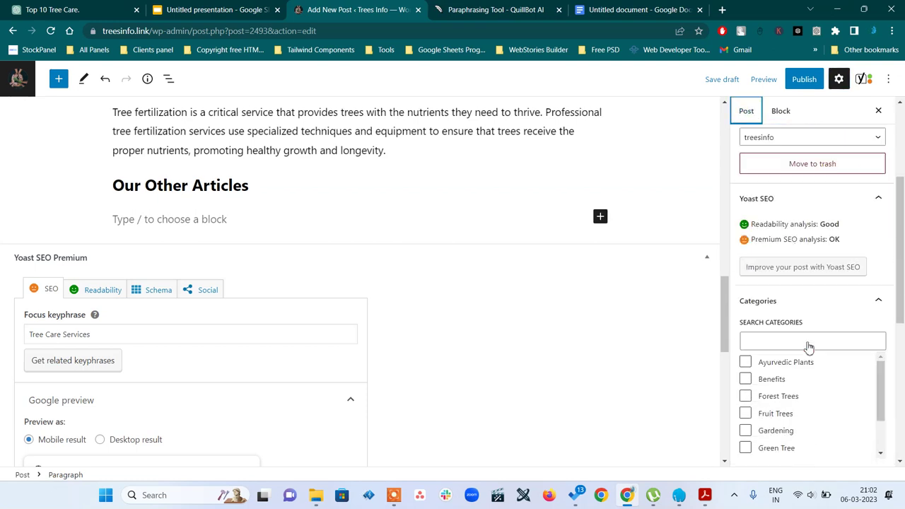
scroll(808, 346, "down", 1)
scroll(807, 346, "down", 2)
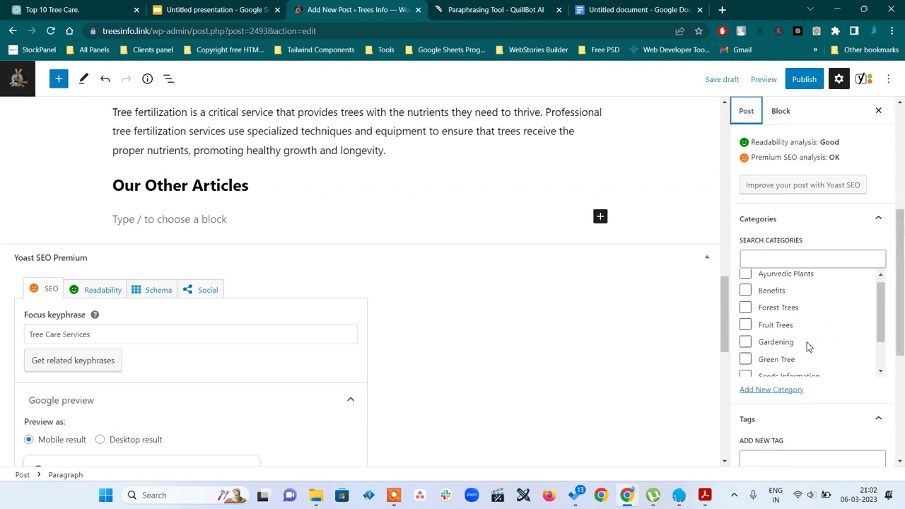
scroll(808, 345, "down", 1)
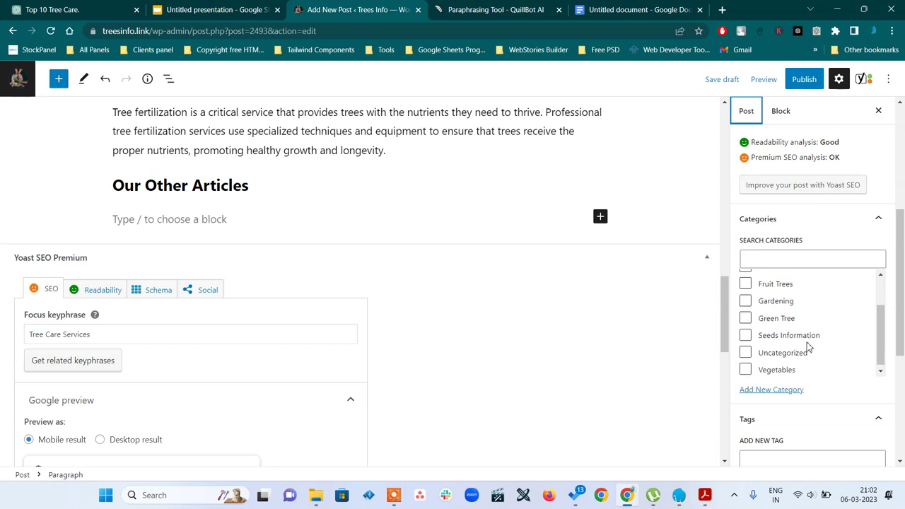
scroll(808, 345, "up", 2)
scroll(808, 346, "up", 1)
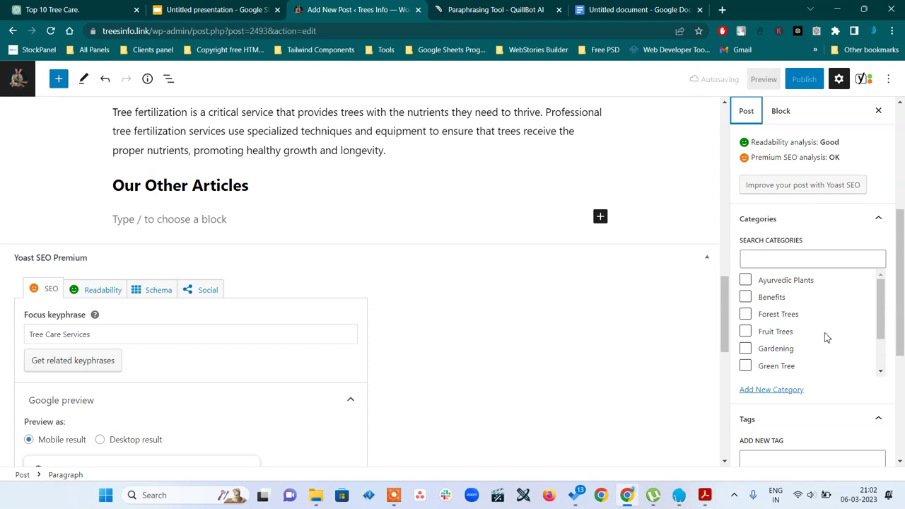
scroll(826, 337, "down", 3)
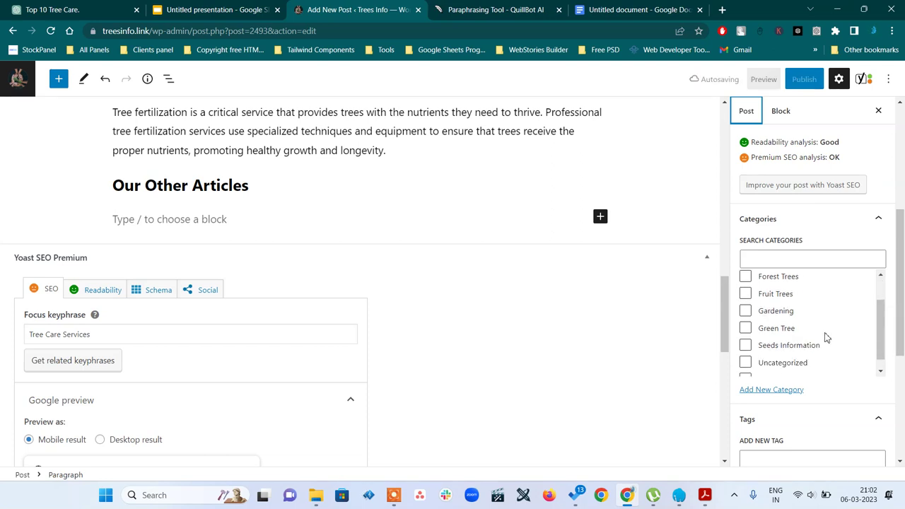
left_click(747, 305)
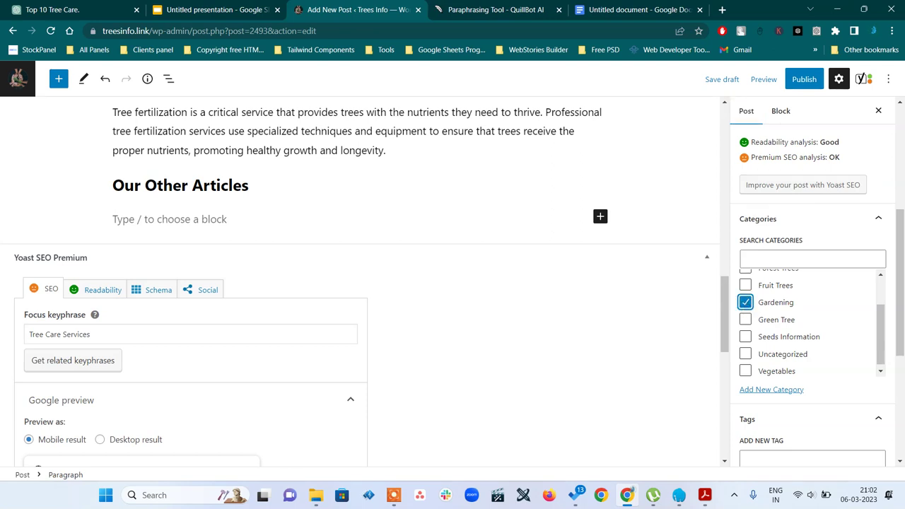
left_click(724, 82)
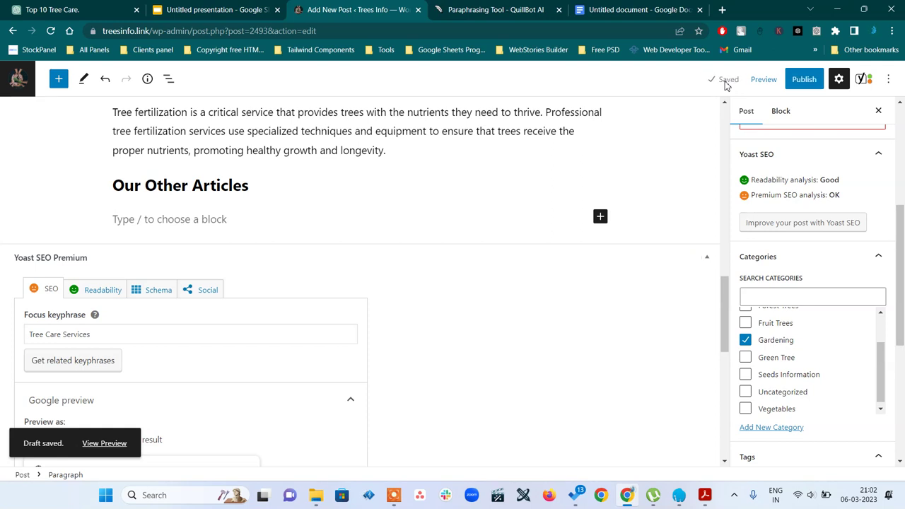
Insert a Yoast Related Links block in the empty block under the "Our Other Articles" heading.
left_click(204, 219)
left_click(601, 220)
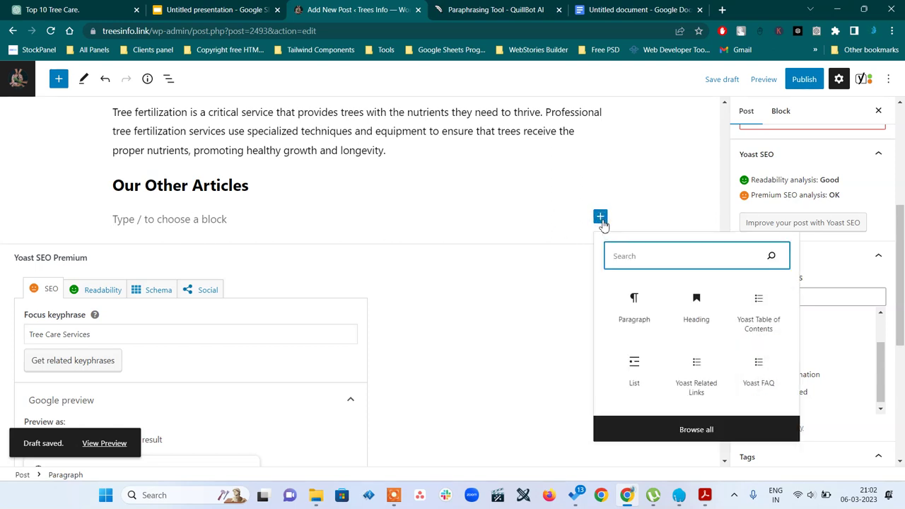
left_click(697, 385)
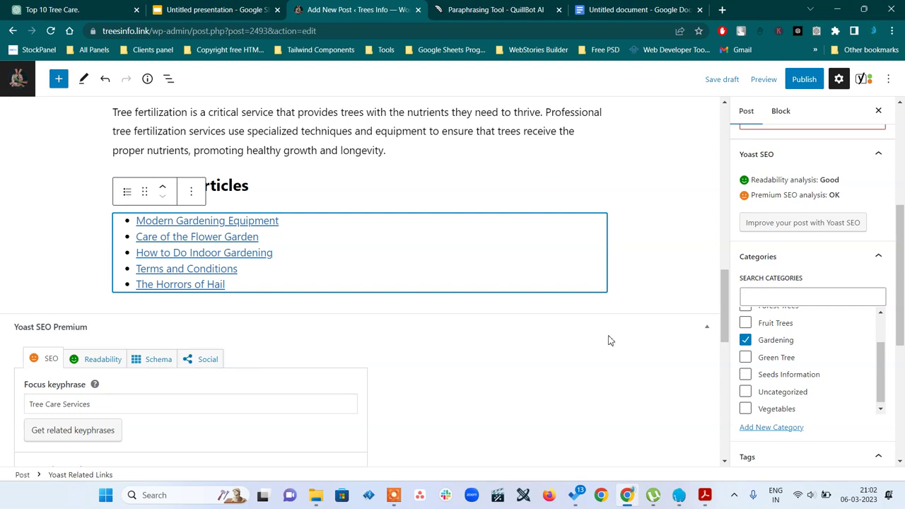
left_click(623, 291)
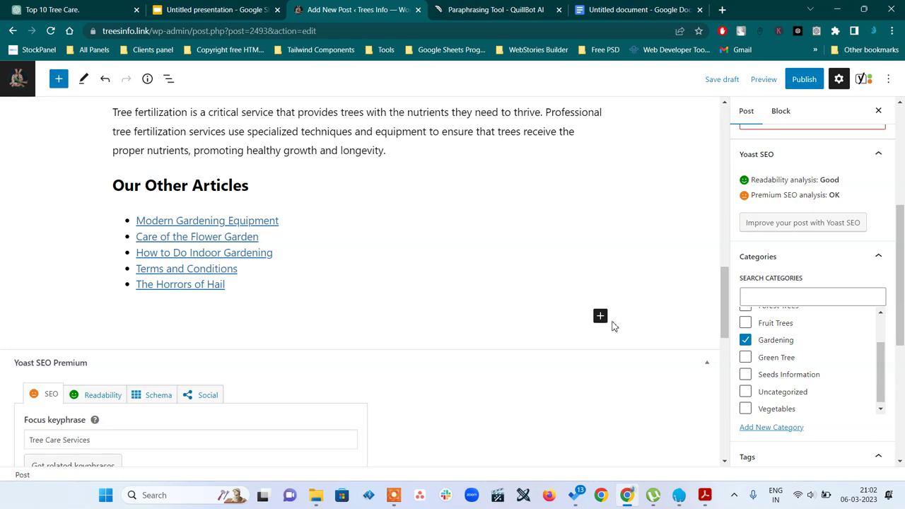
Add an H2 heading "References" below the related links, followed by a numbered list with the item "Image Resources".
left_click(600, 317)
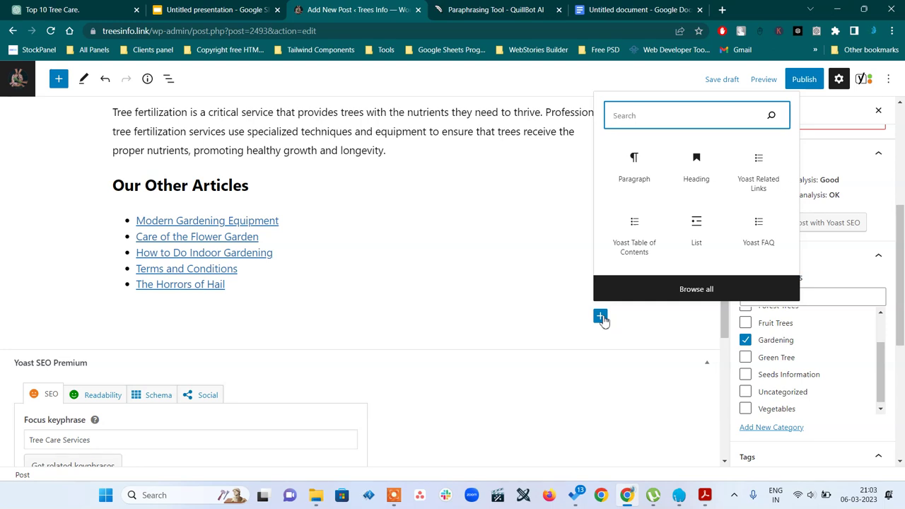
left_click(695, 174)
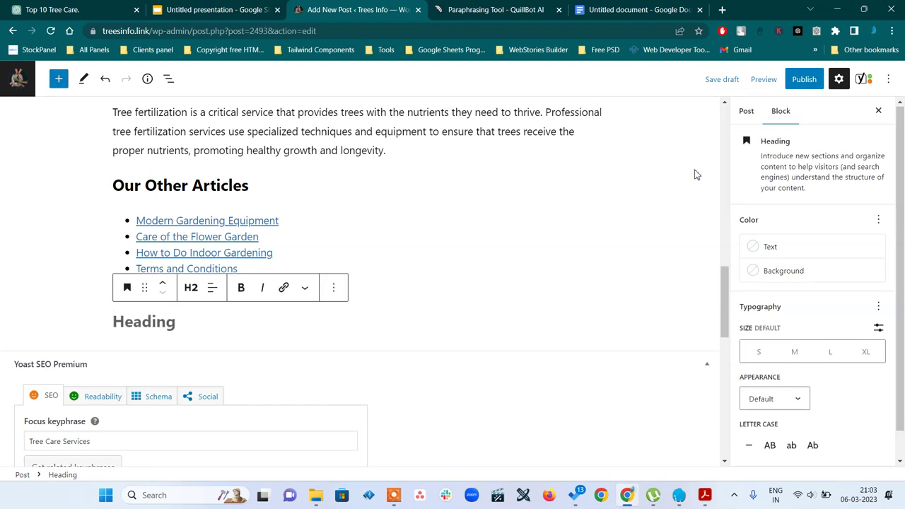
type("Referen")
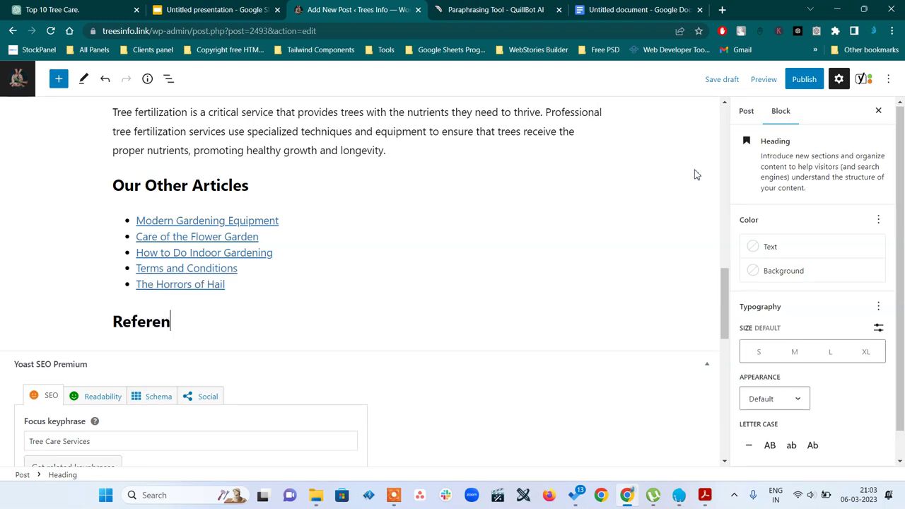
type("ces")
key("Return")
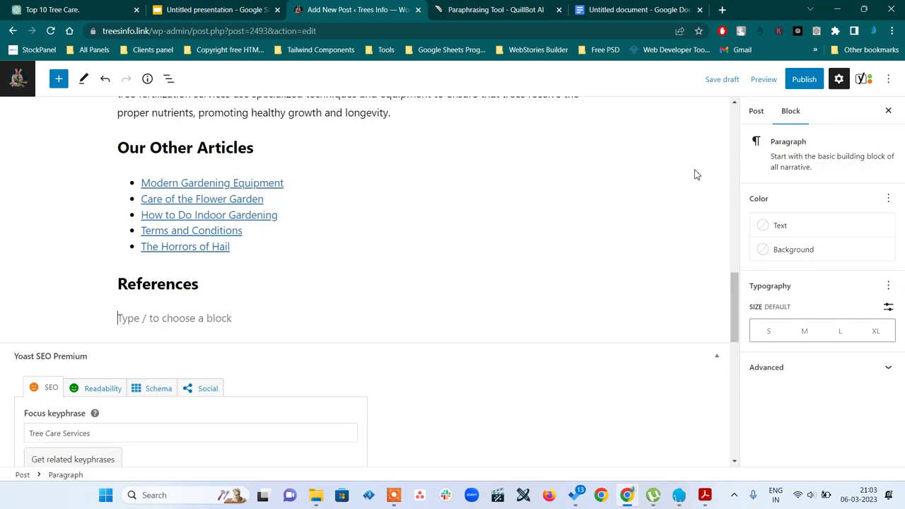
type("1. ")
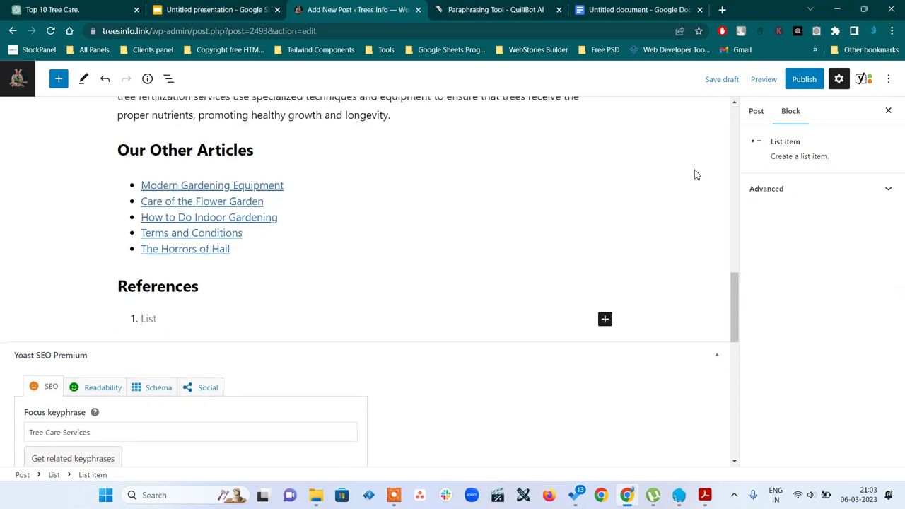
type("Image Resources")
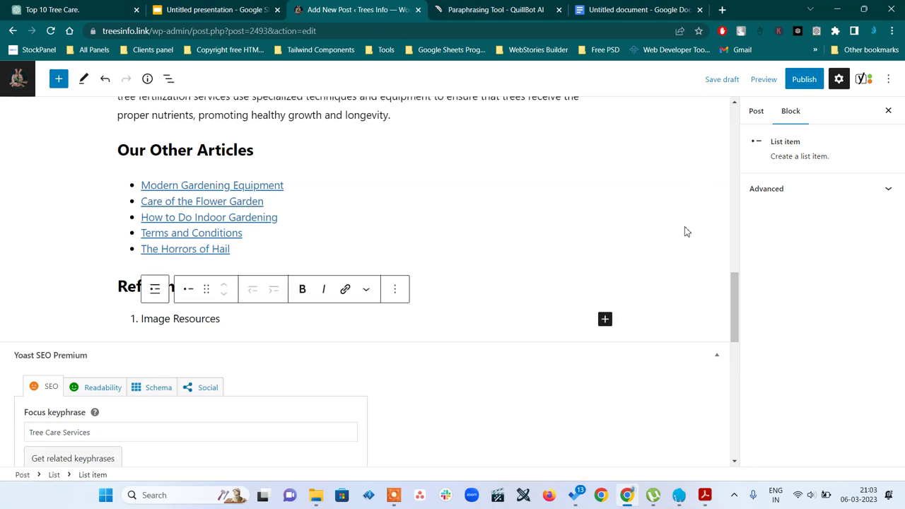
Copy "Tree Care Services" from the post title and search Google Images for it in a new browser tab.
scroll(685, 231, "up", 20)
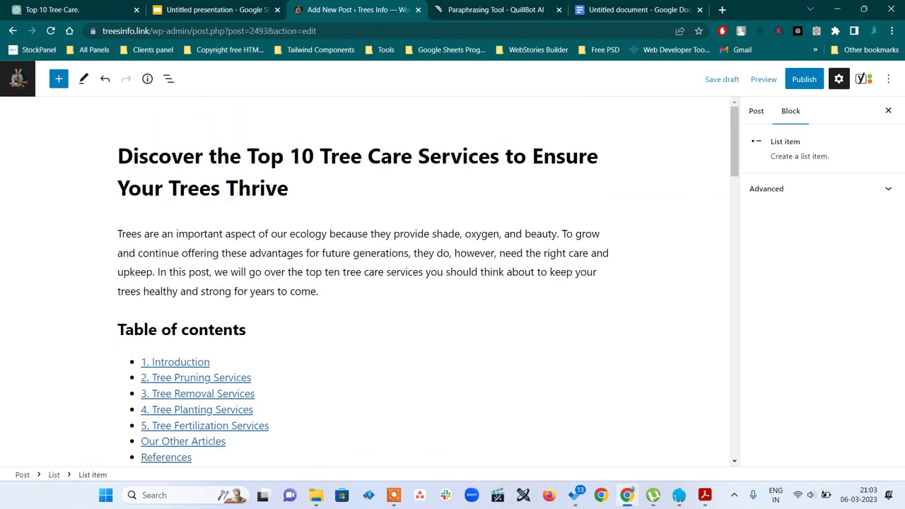
left_click_drag(505, 156, 315, 156)
key("ctrl+c")
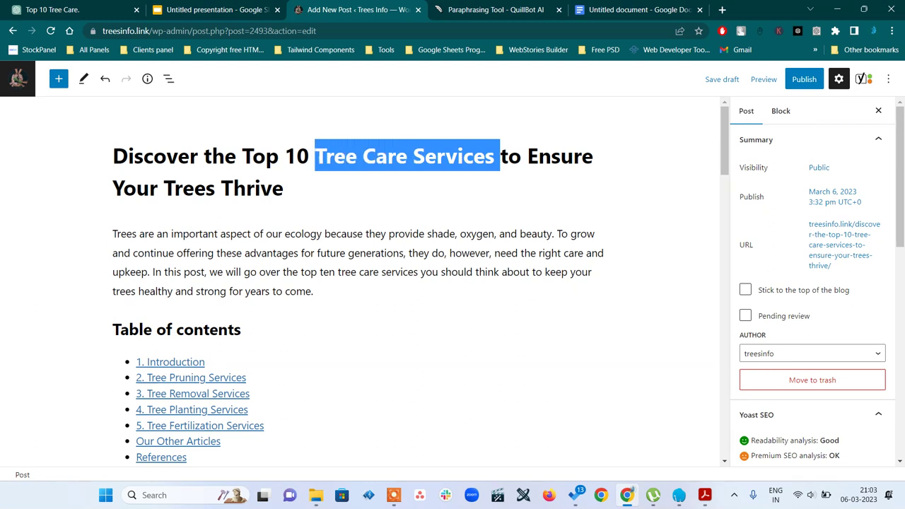
left_click(721, 9)
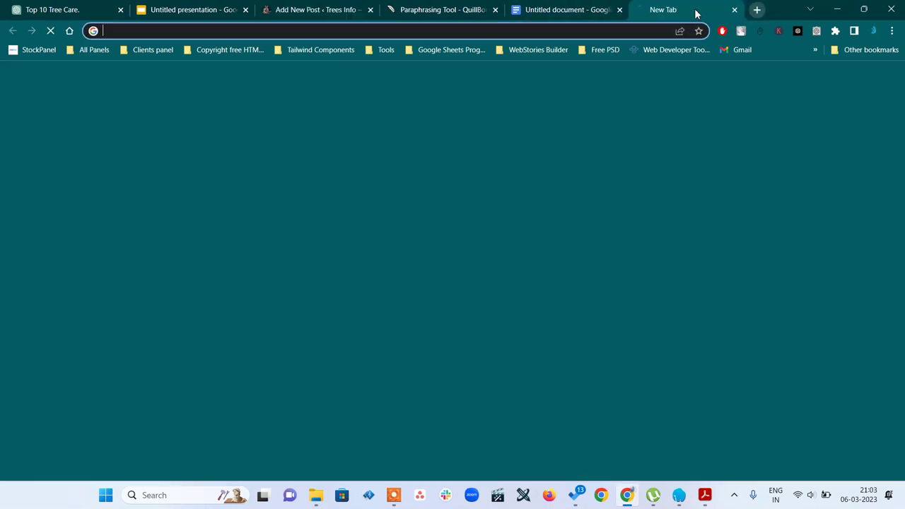
key("ctrl+v")
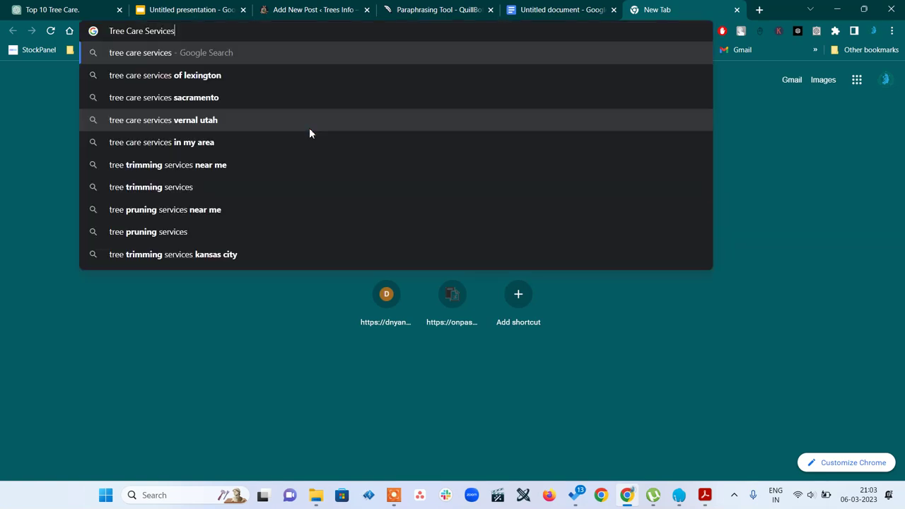
key("Return")
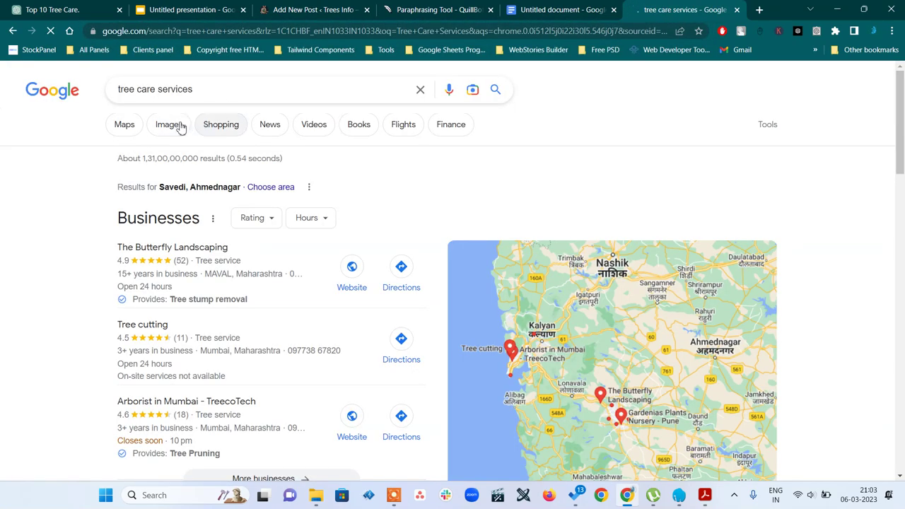
left_click(173, 127)
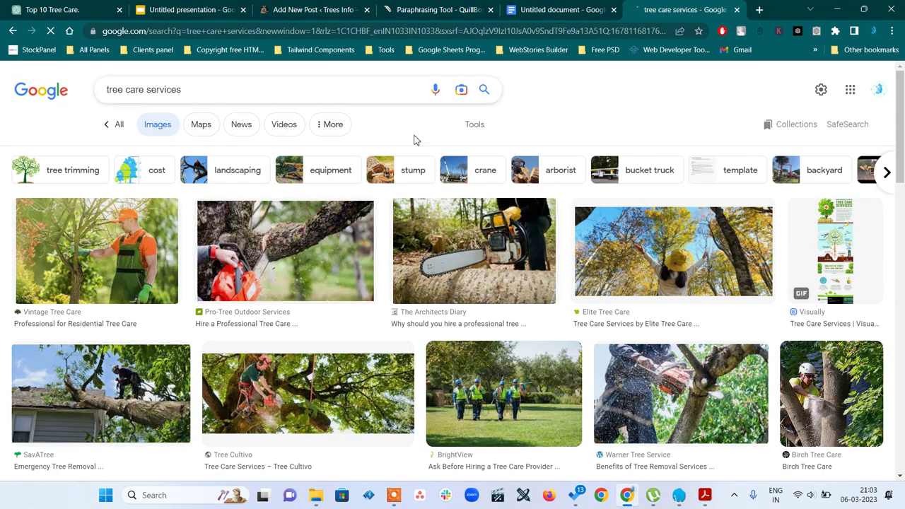
Filter the image results by usage rights to Creative Commons licenses.
left_click(475, 127)
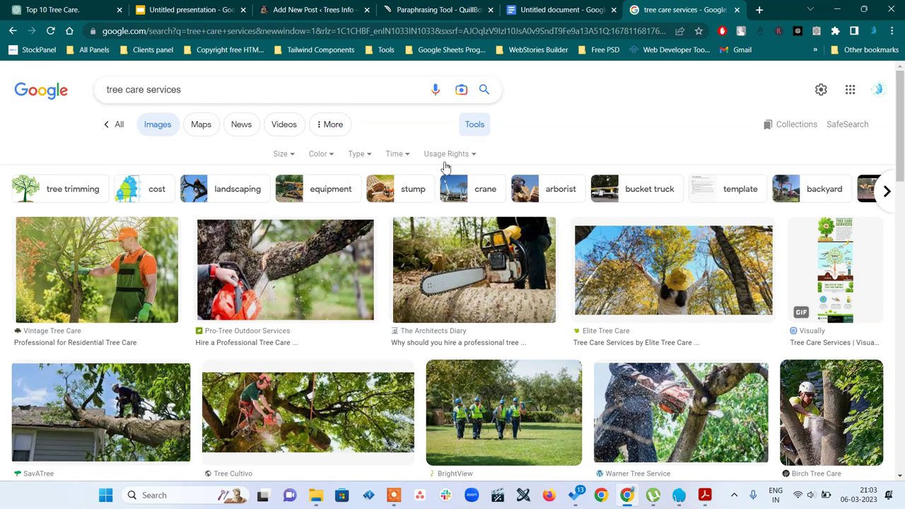
left_click(441, 153)
left_click(445, 201)
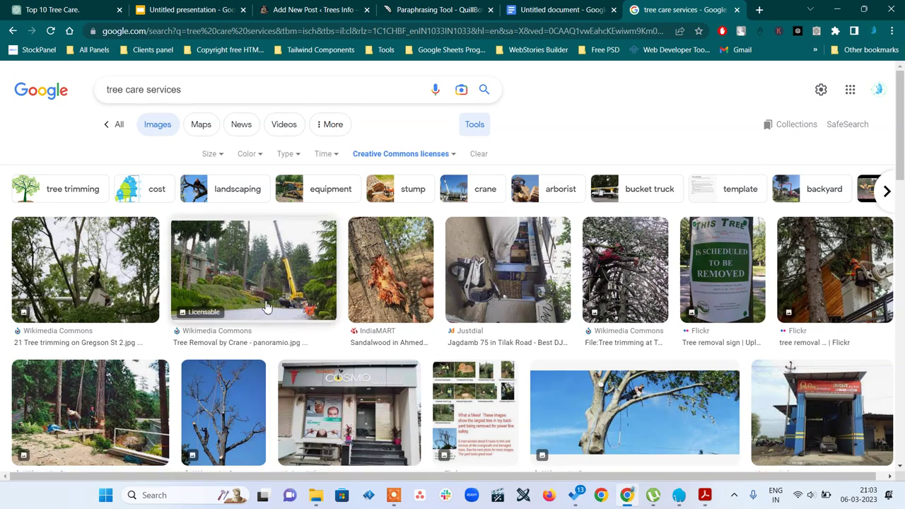
Browse the filtered images and preview the "2016 Fall Tree-Planting Tips - Grade A Tree" photo with its license details.
scroll(258, 306, "down", 3)
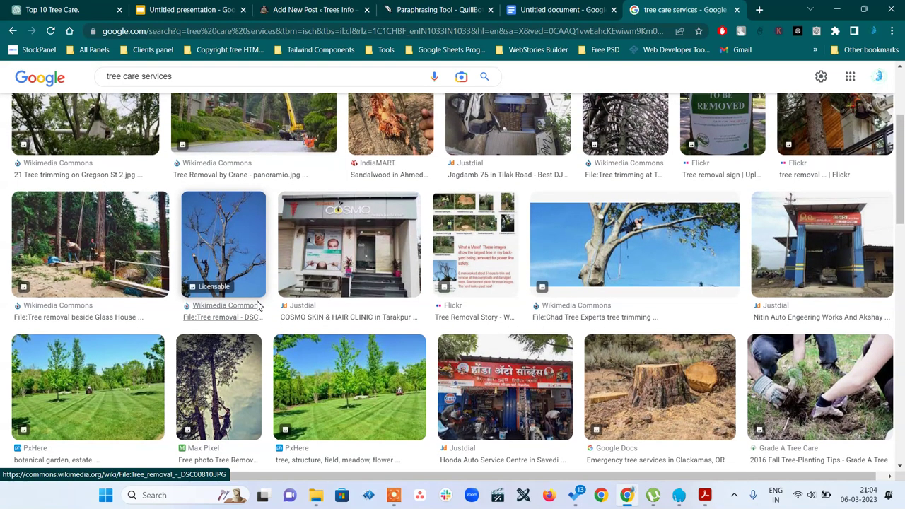
scroll(394, 301, "up", 3)
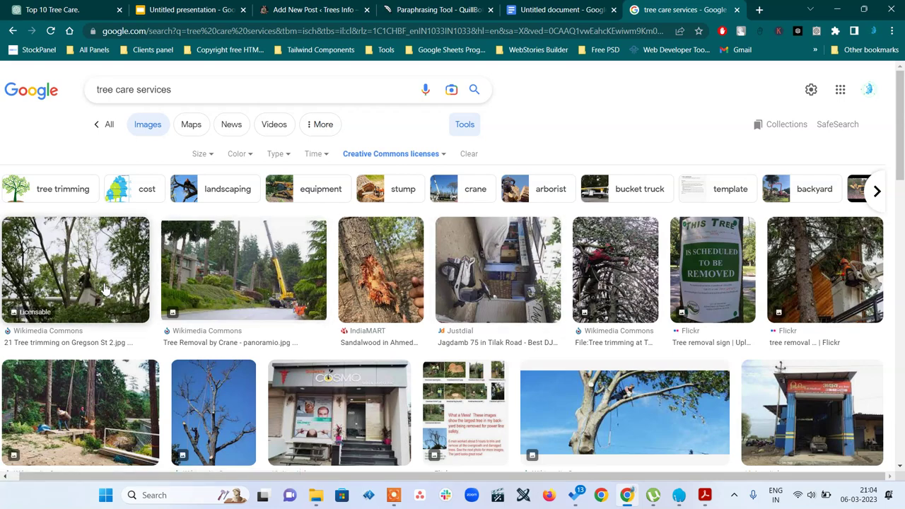
scroll(485, 345, "down", 1)
scroll(485, 344, "down", 1)
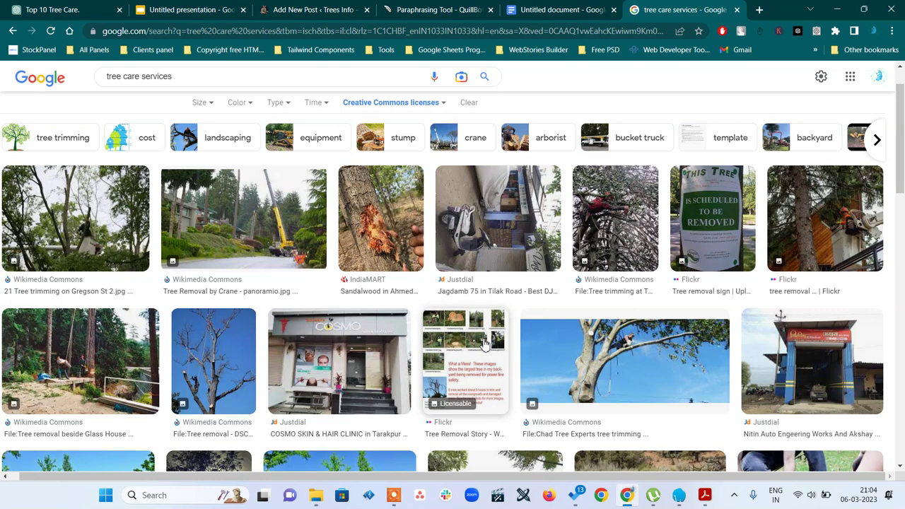
scroll(485, 344, "down", 2)
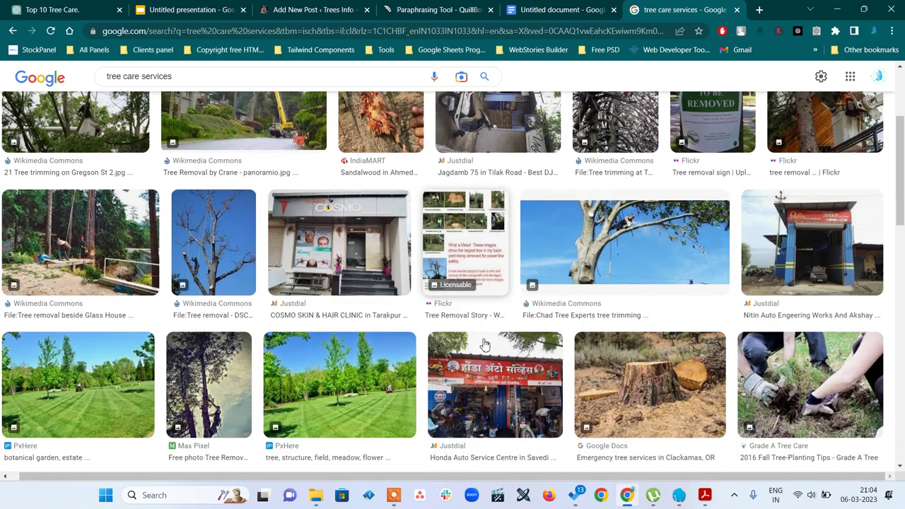
scroll(485, 344, "down", 1)
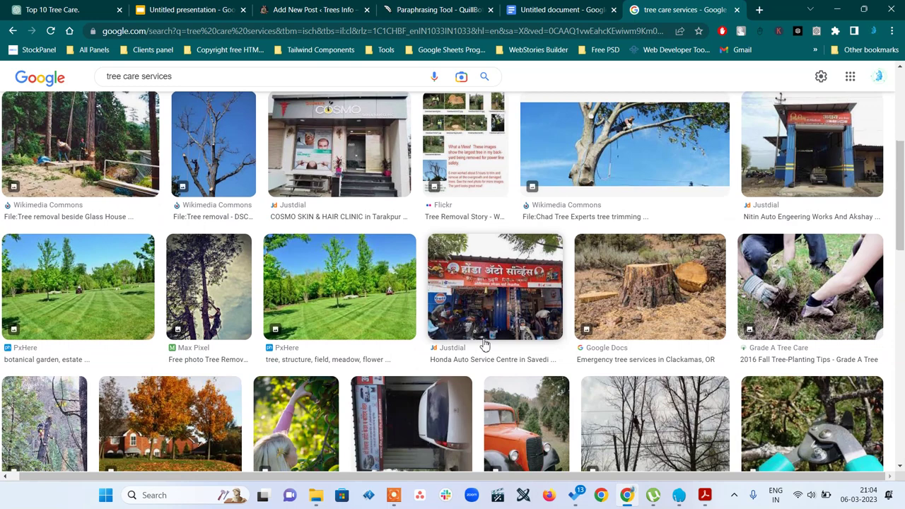
left_click(831, 304)
scroll(730, 277, "down", 2)
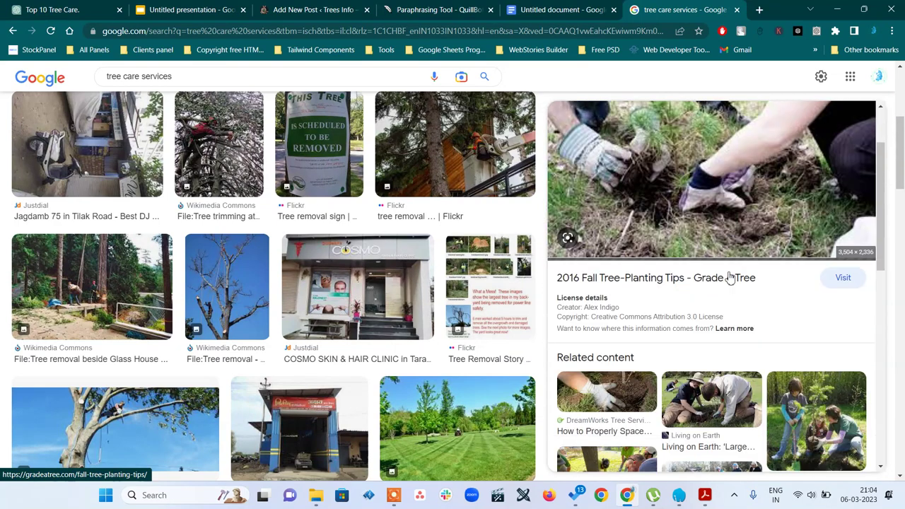
scroll(730, 277, "up", 2)
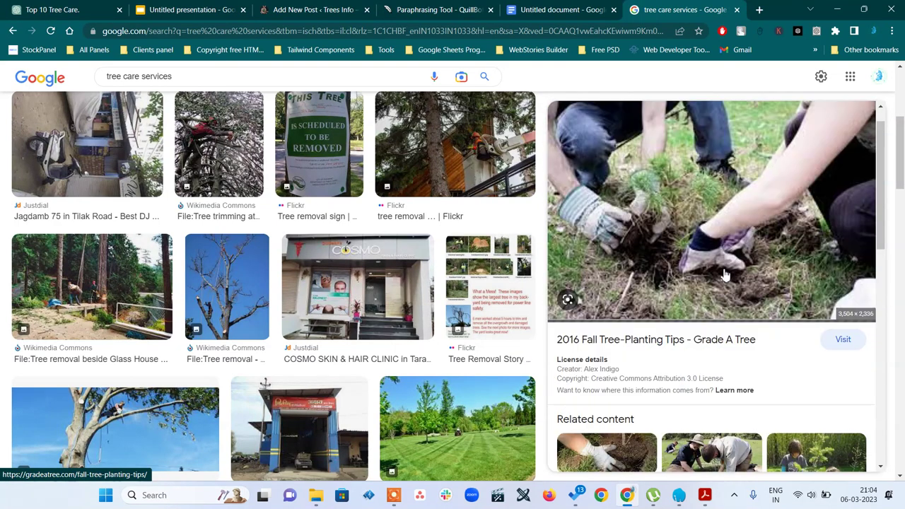
Open the full-size tree-planting photo and its source page on the Grade A Tree site in separate browser tabs.
right_click(686, 239)
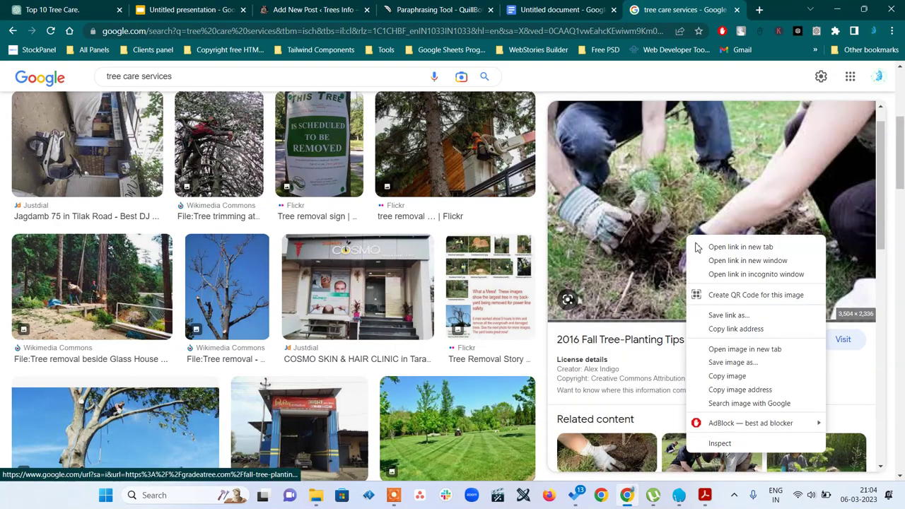
left_click(733, 349)
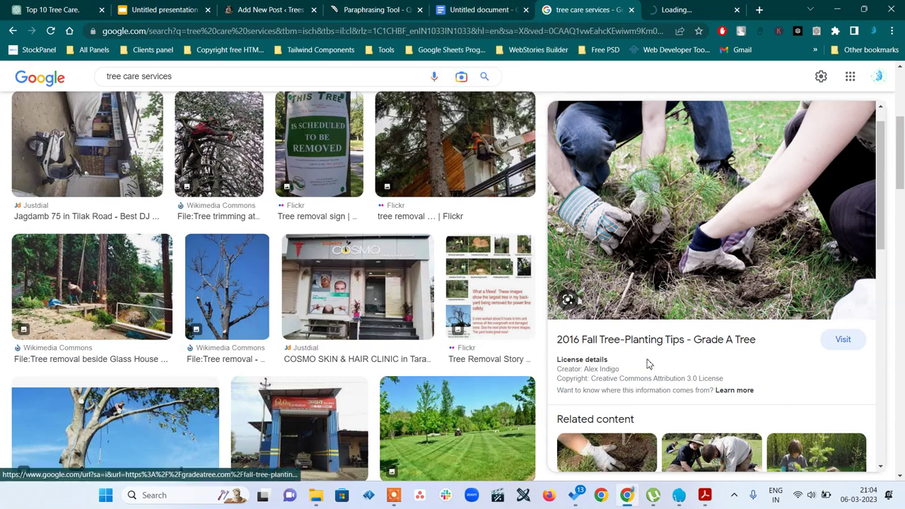
left_click(661, 340)
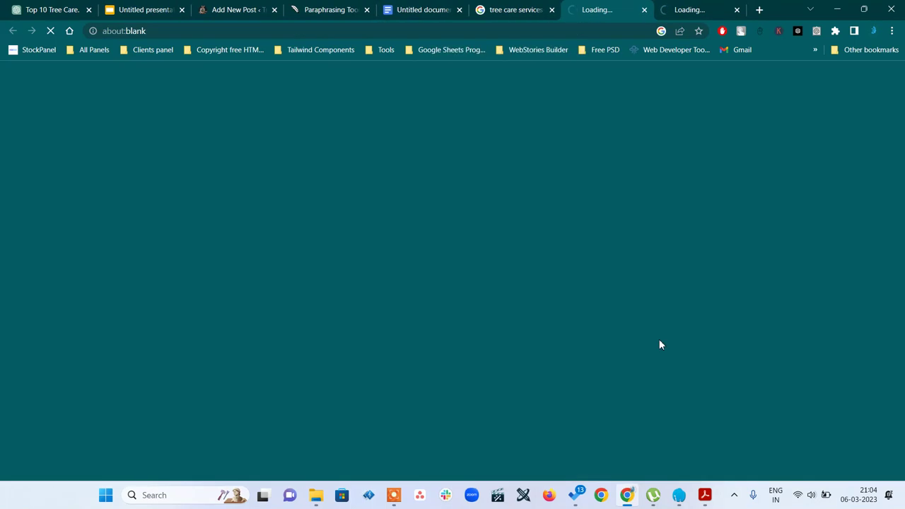
left_click(501, 9)
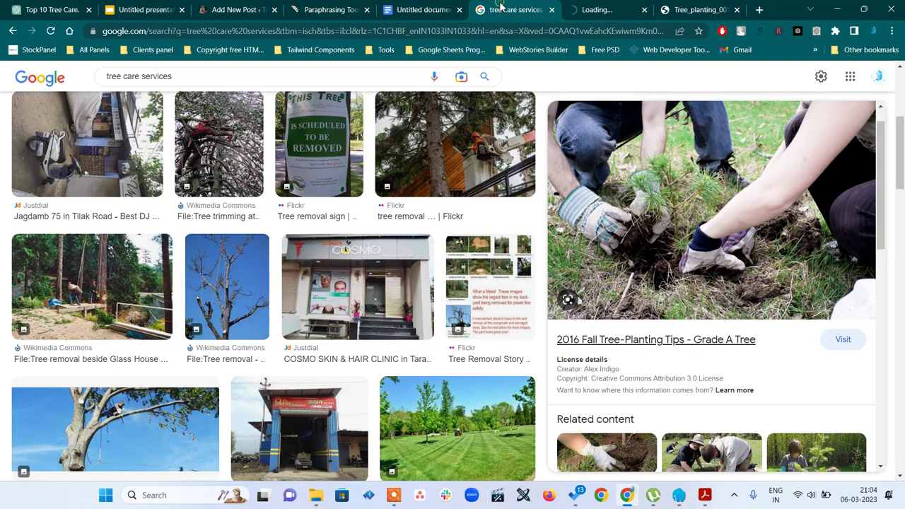
left_click(598, 13)
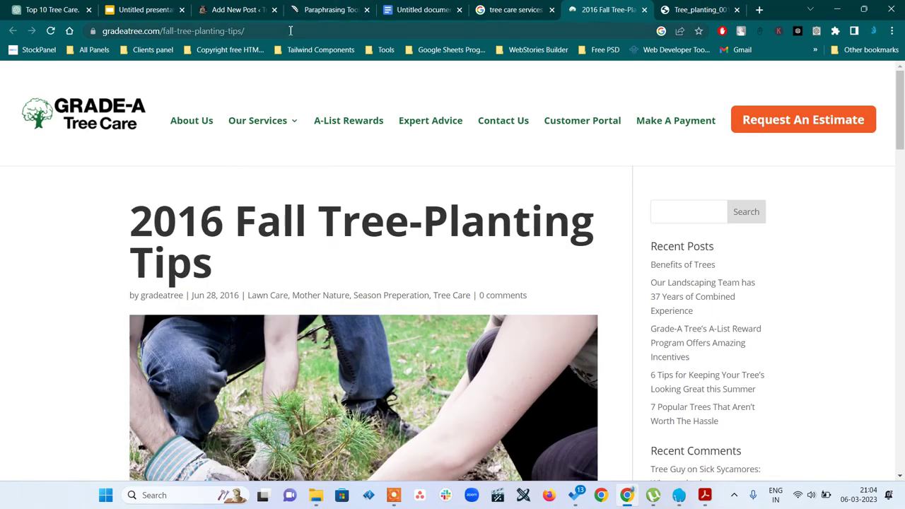
Save the full-size tree-planting photo to the computer as Tree_planting_001-1.jpg.
left_click(679, 11)
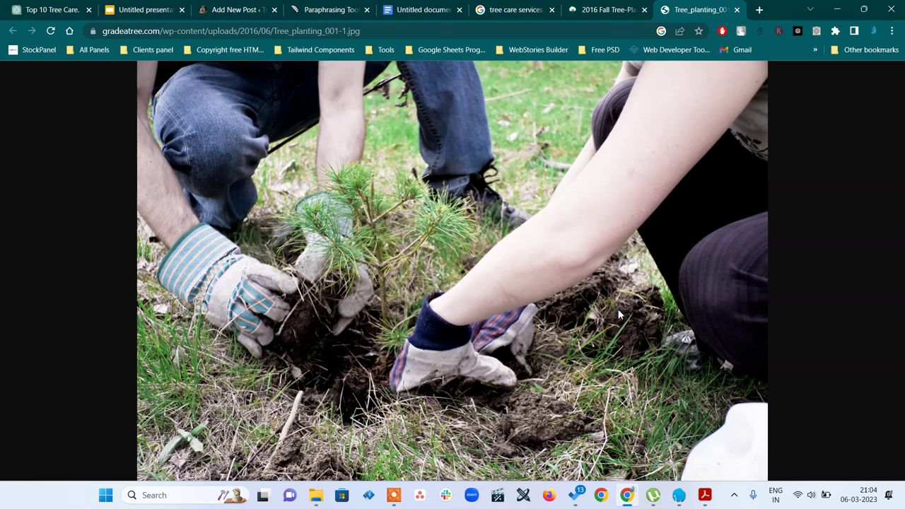
key("ctrl+s")
key("Return")
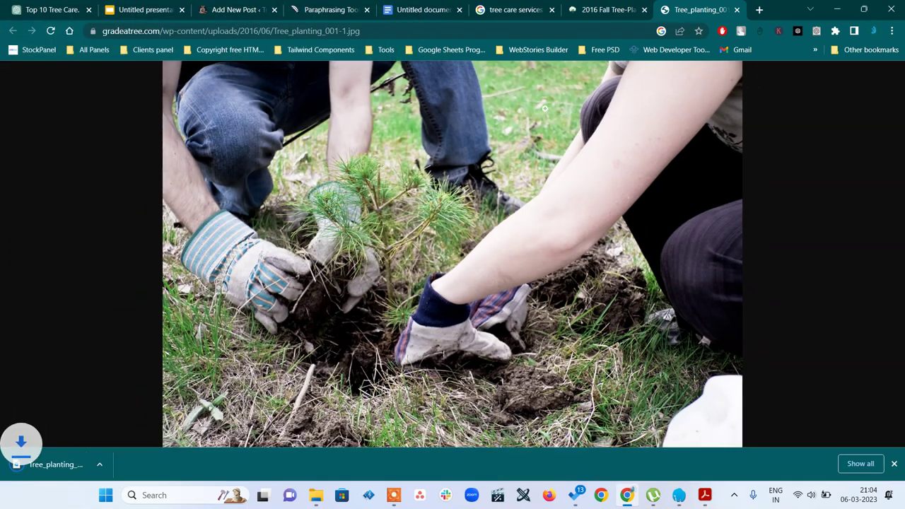
Copy the web address of the photo's source page, gradeatree.com/fall-tree-planting-tips/.
left_click(606, 9)
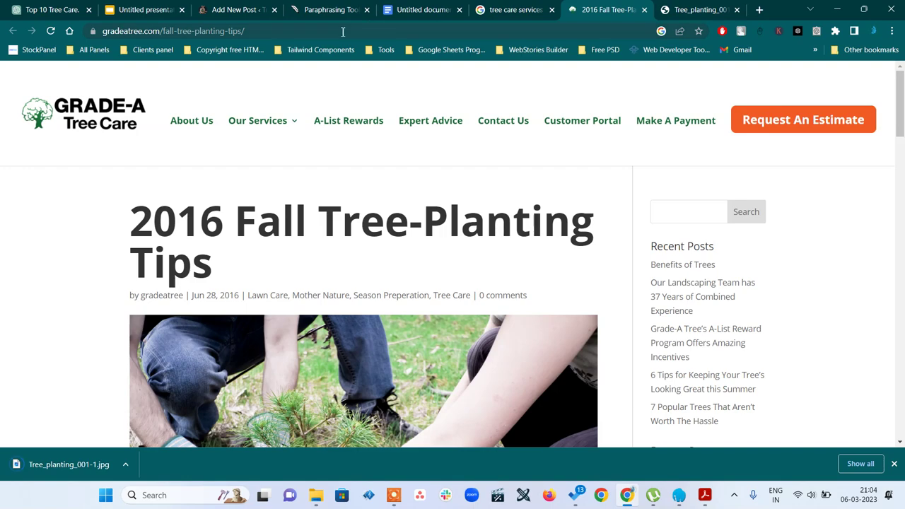
left_click(342, 31)
key("ctrl+c")
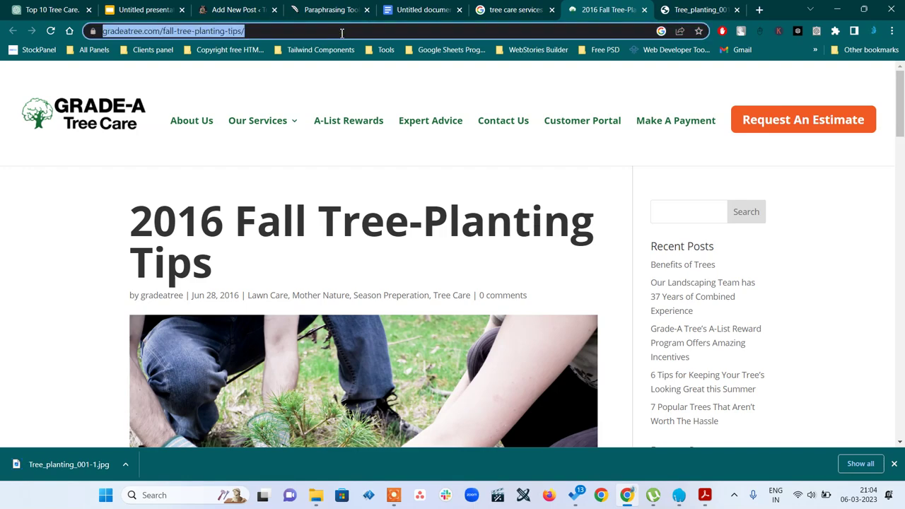
Return to the WordPress post and reword the numbered item under "References" to "Image Resource Link".
left_click(242, 10)
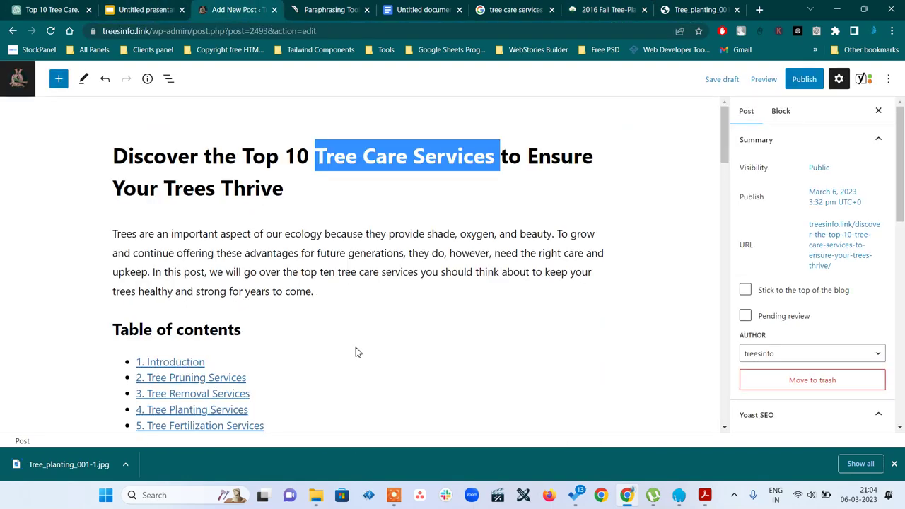
middle_click(402, 360)
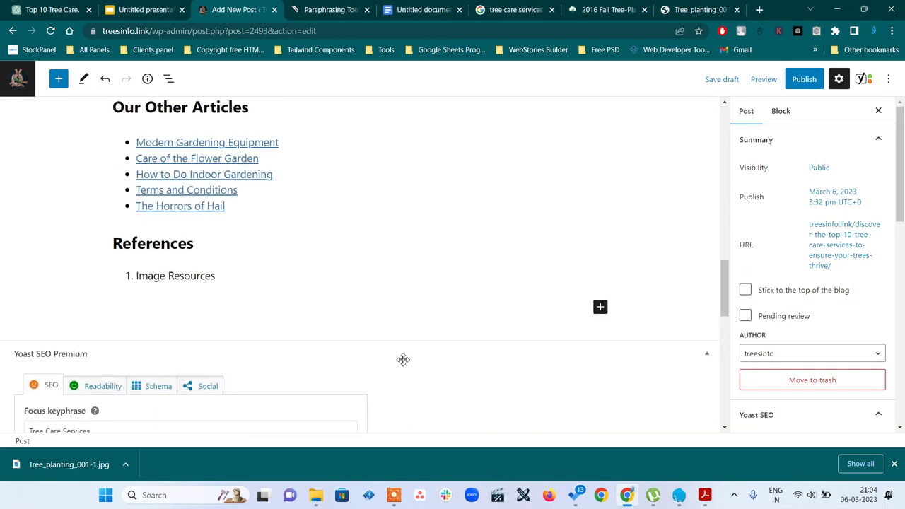
left_click(220, 276)
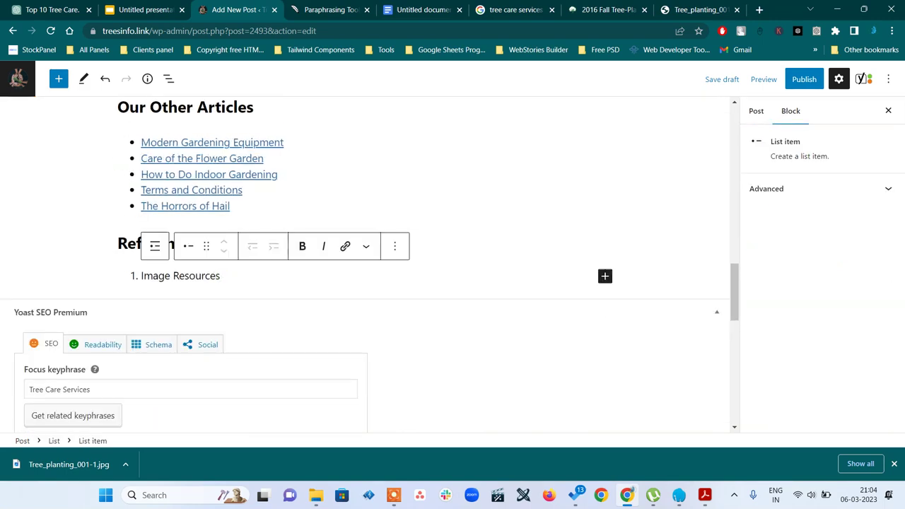
key("BackSpace")
type("Link")
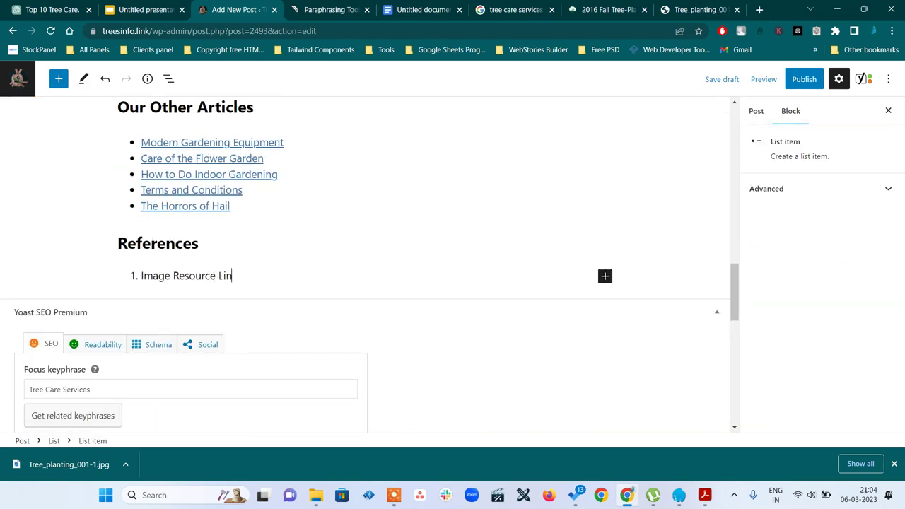
key("shift+Left")
key("shift+Left")
key("shift+Left")
key("shift+Left")
key("shift+Left")
key("shift+Left")
key("shift+Left")
key("shift+Left")
key("shift+Left")
key("shift+Left")
key("shift+Left")
key("shift+Left")
key("shift+Left")
key("shift+Left")
key("shift+Left")
key("shift+Left")
key("shift+Left")
key("shift+Left")
key("shift+Left")
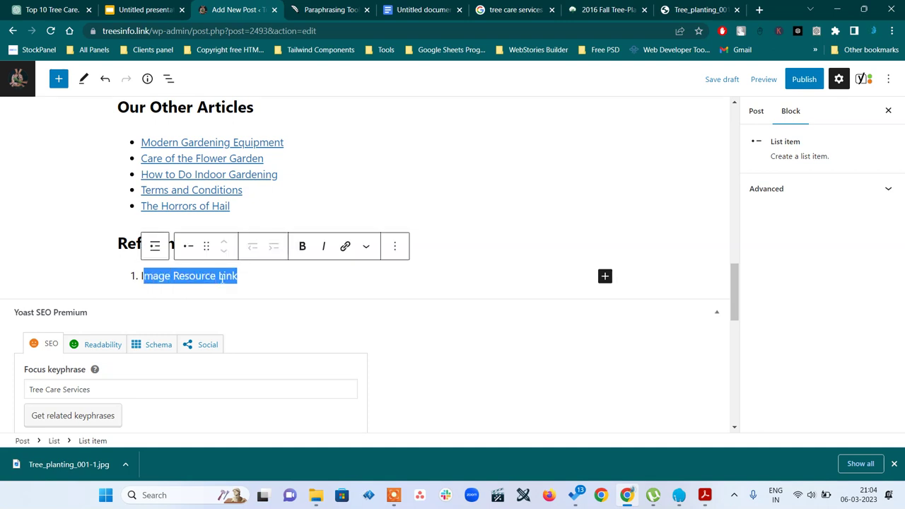
left_click(346, 249)
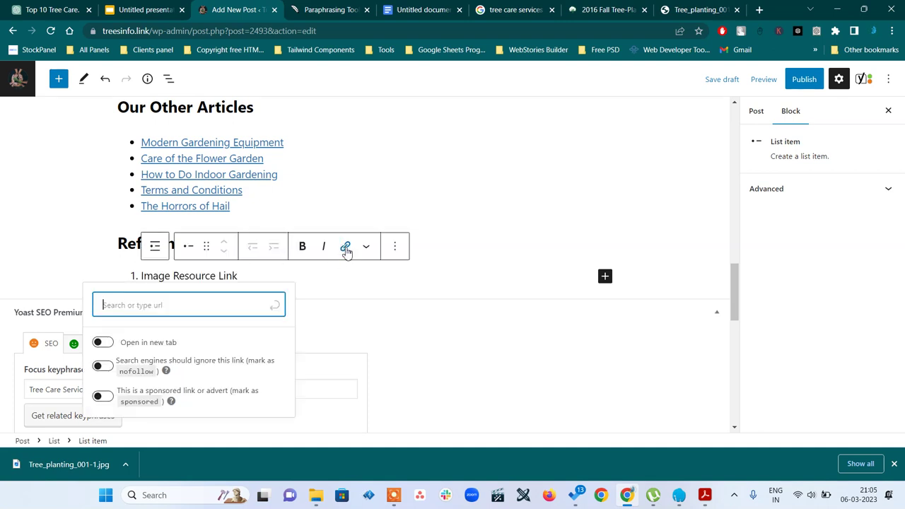
left_click(106, 343)
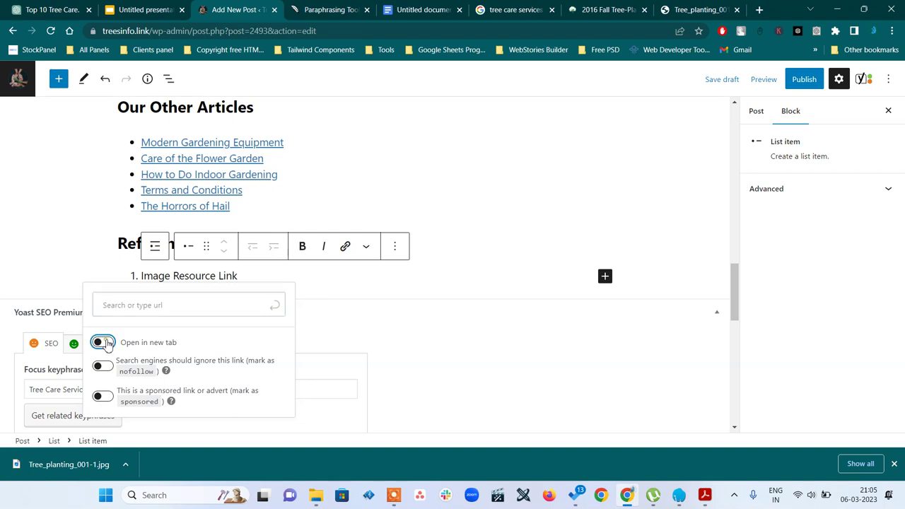
left_click(128, 305)
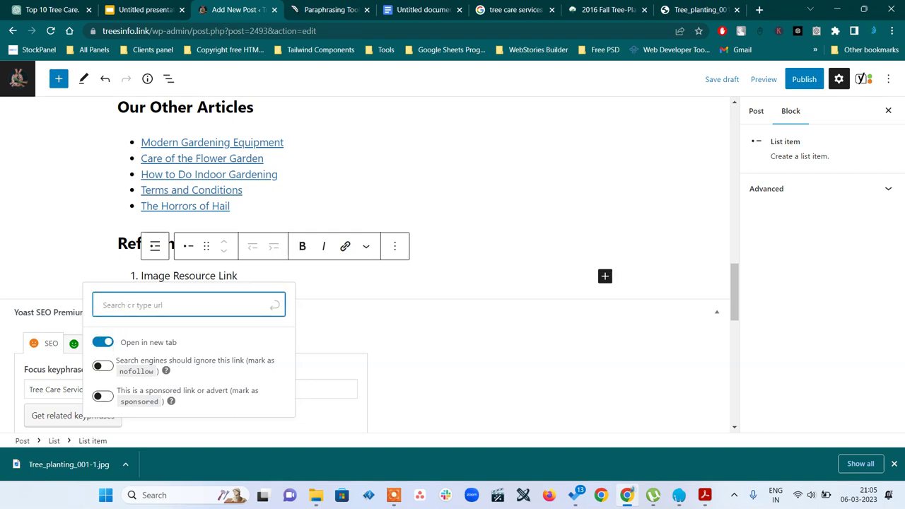
key("ctrl+v")
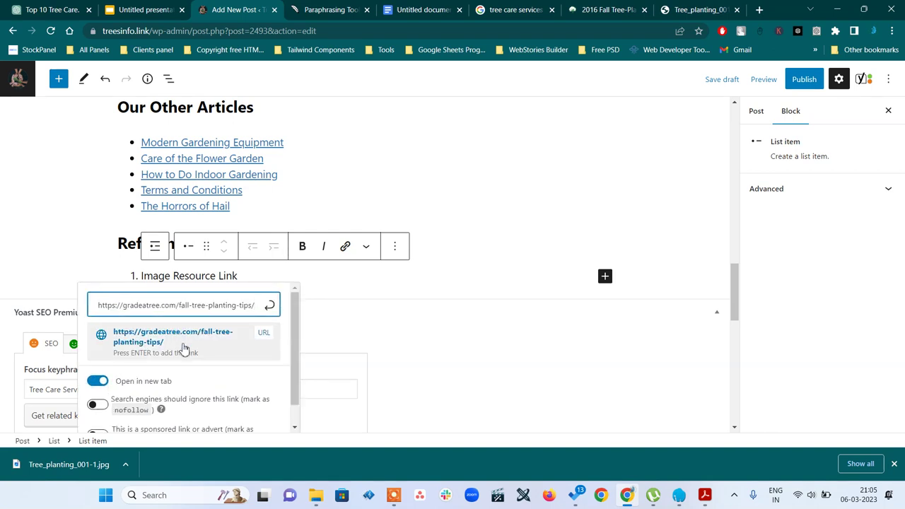
left_click(184, 346)
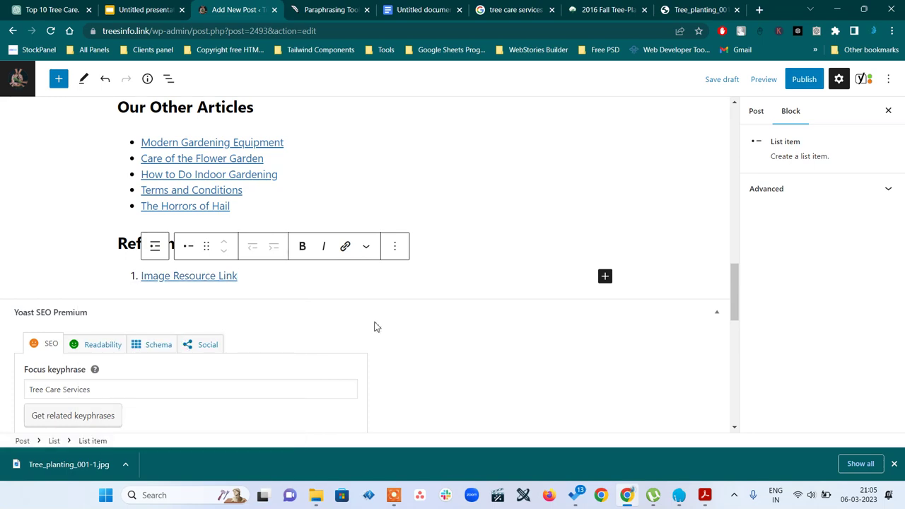
Open Canva (canva.com) in a new browser tab.
left_click(700, 10)
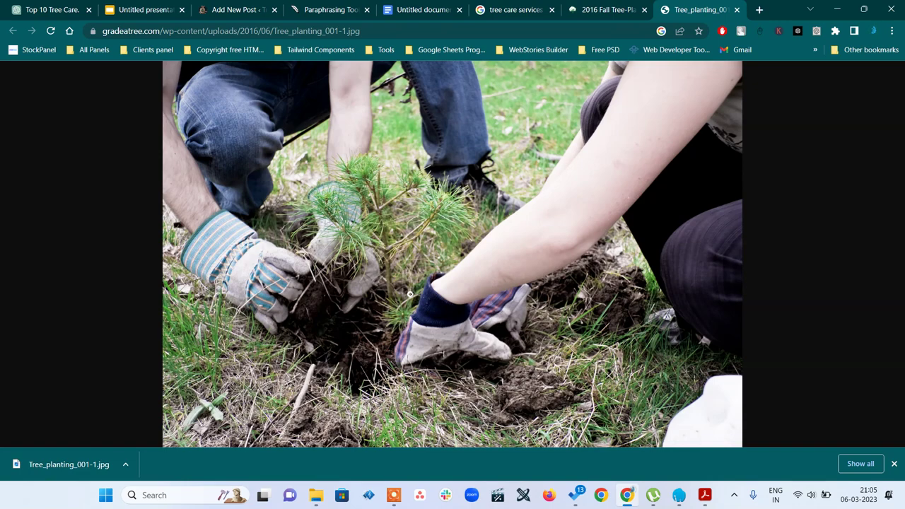
left_click(760, 10)
type("can")
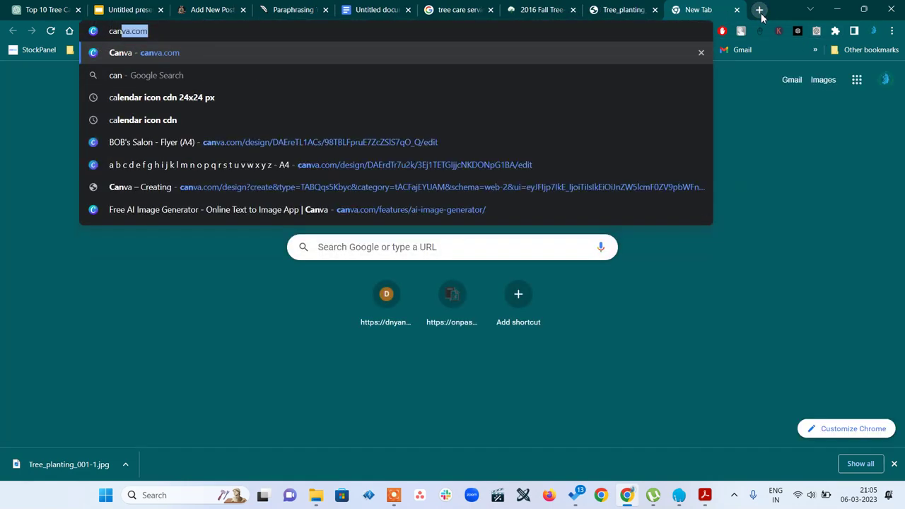
key("Return")
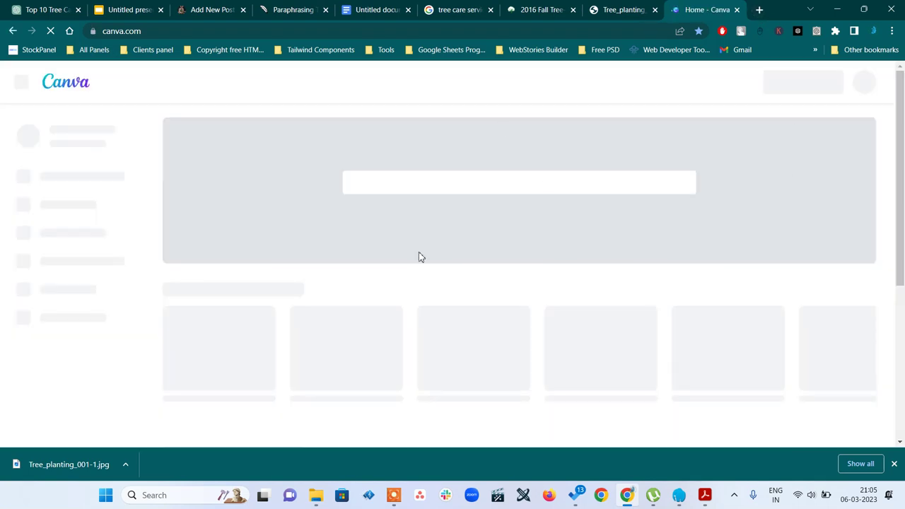
Create a blank Facebook Post (Landscape) design and upload the downloaded Tree_planting_001-1.jpg to it.
scroll(418, 254, "down", 1)
scroll(419, 258, "down", 3)
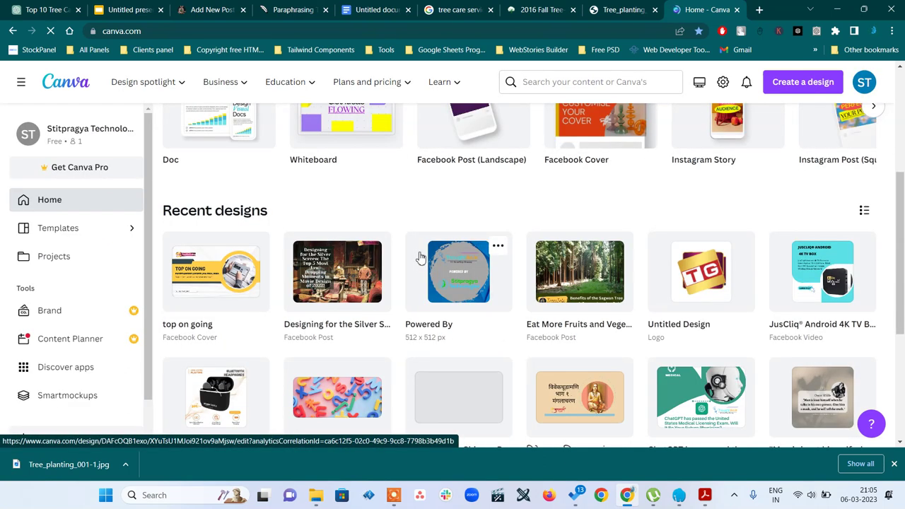
scroll(538, 311, "down", 2)
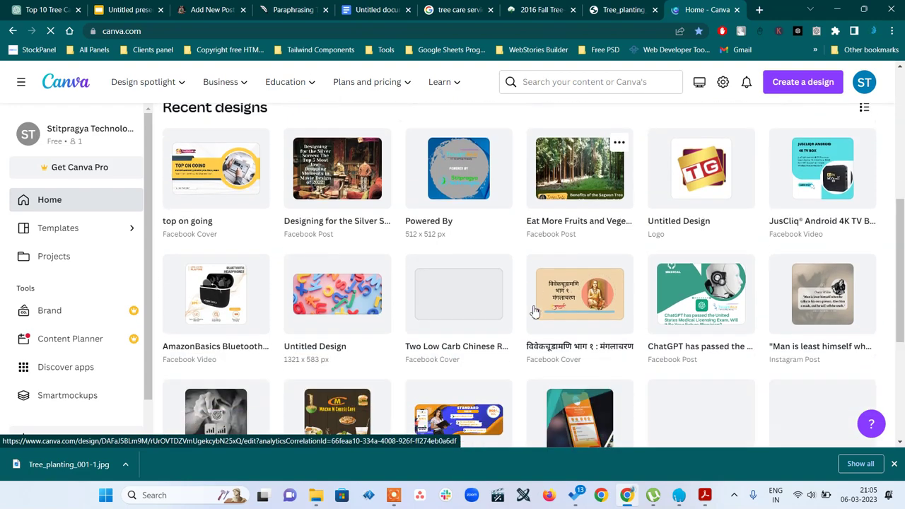
scroll(535, 311, "down", 3)
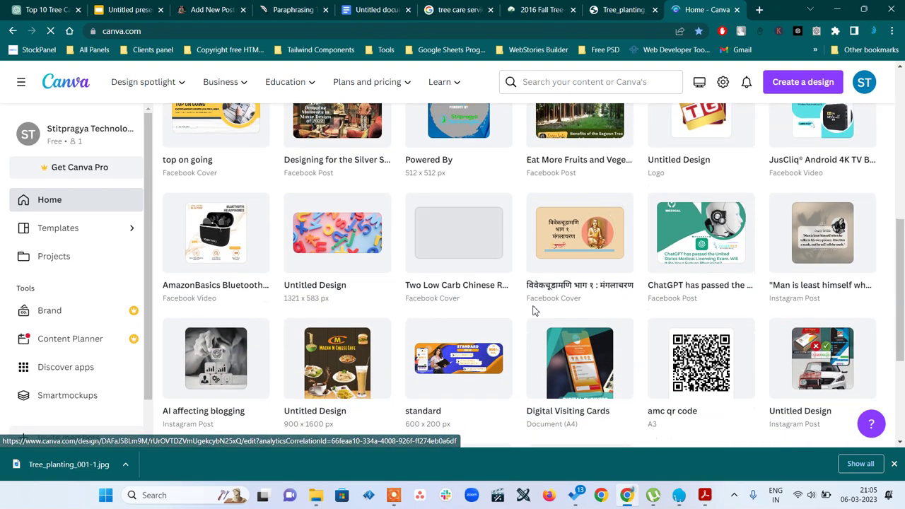
scroll(535, 311, "up", 3)
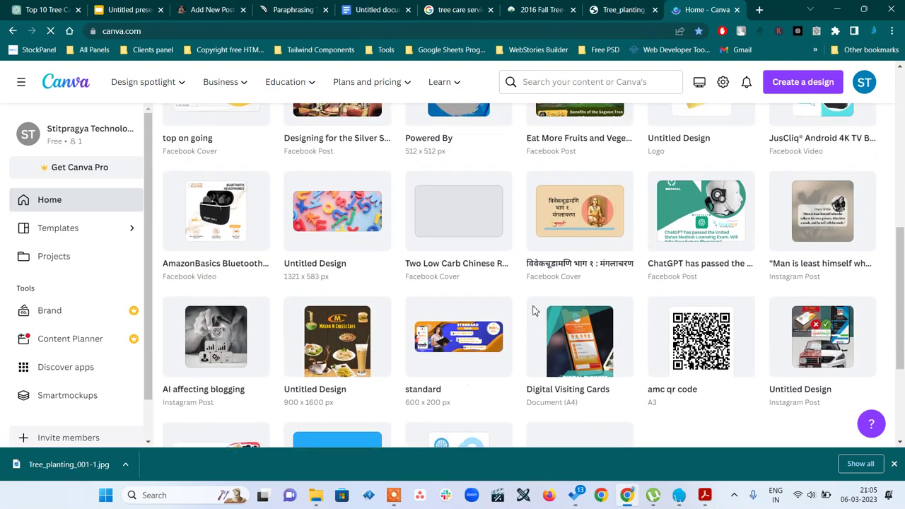
scroll(534, 310, "up", 8)
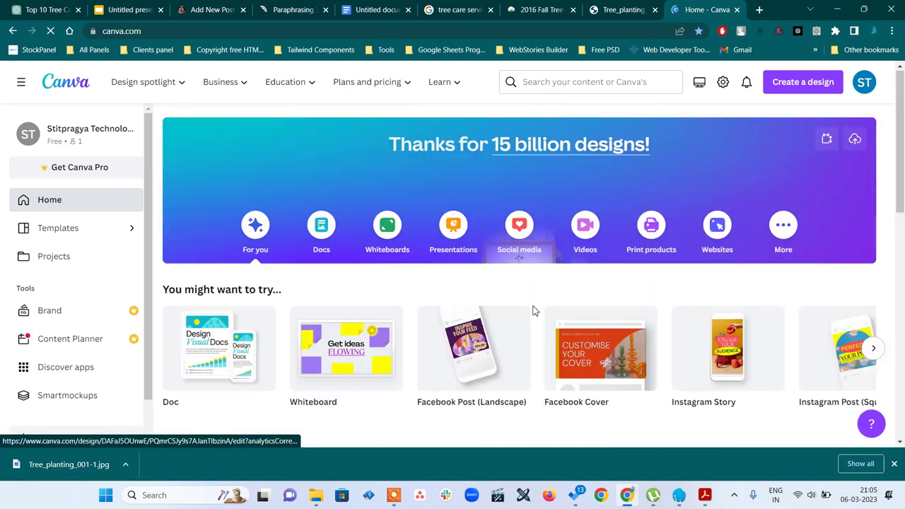
left_click(791, 92)
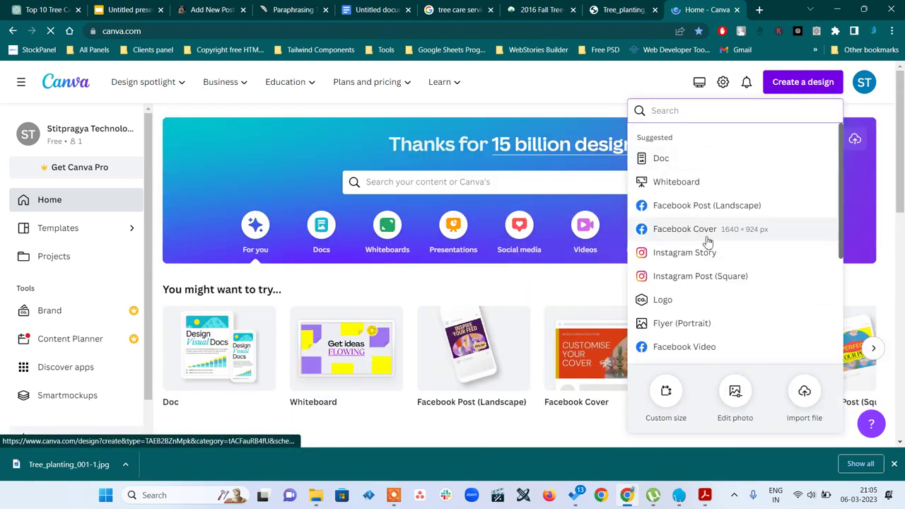
left_click(706, 206)
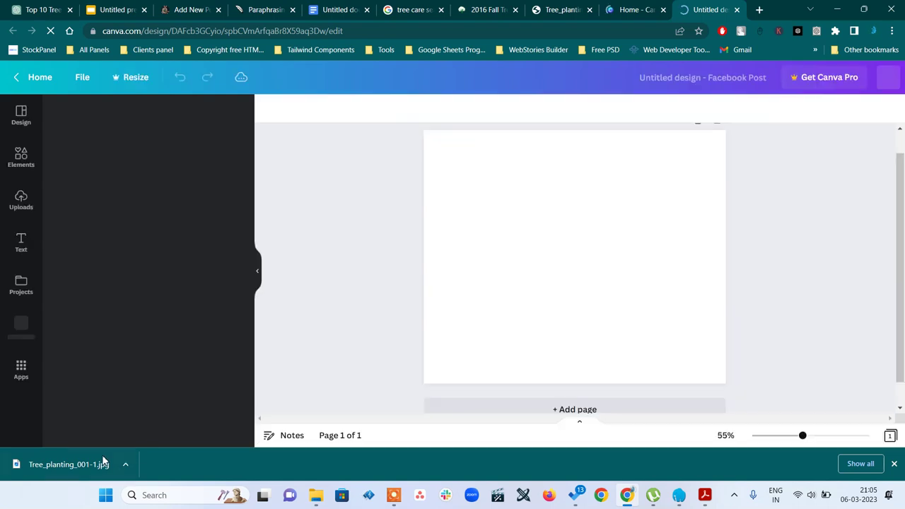
left_click_drag(88, 441, 128, 292)
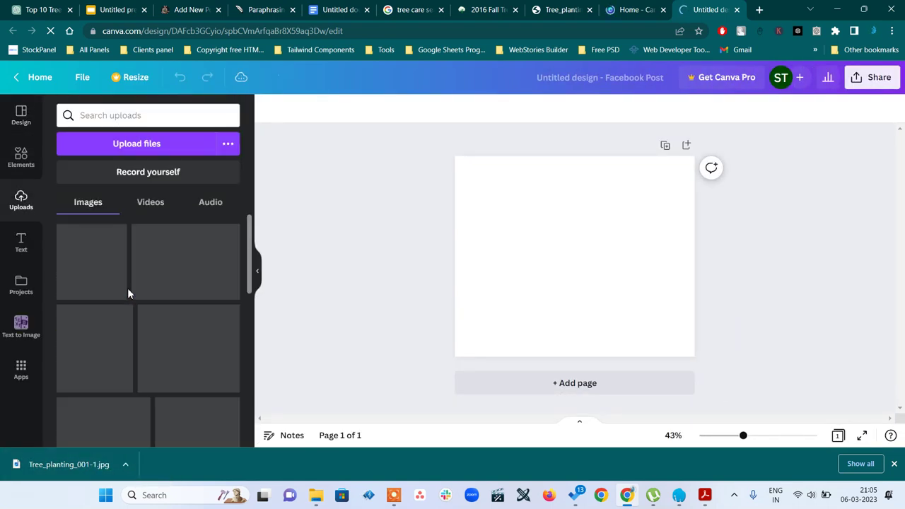
Browse the Facebook Post design templates for a layout suited to the tree care image.
left_click(19, 120)
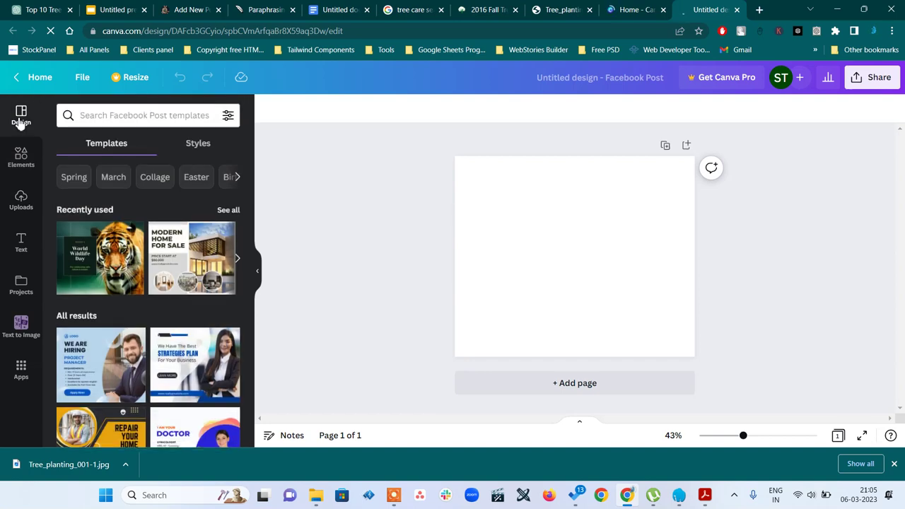
scroll(160, 342, "down", 3)
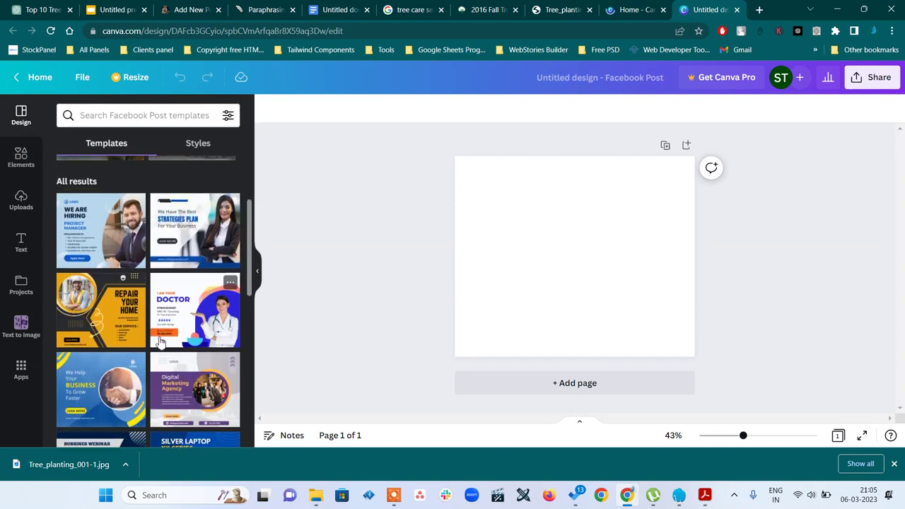
scroll(160, 342, "down", 8)
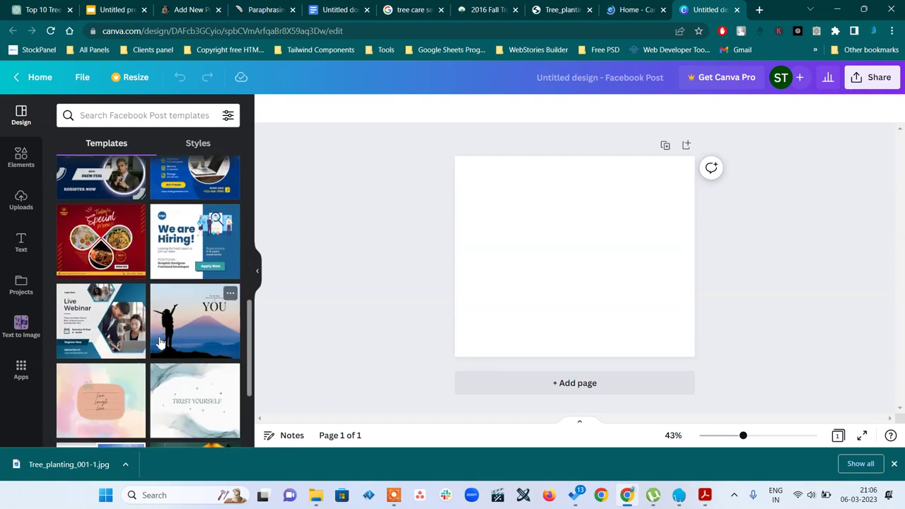
scroll(160, 342, "down", 4)
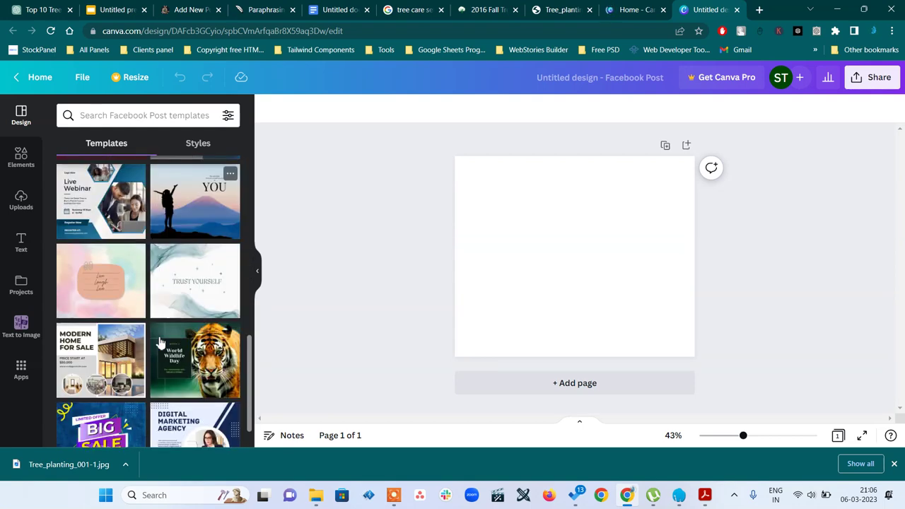
scroll(160, 342, "up", 15)
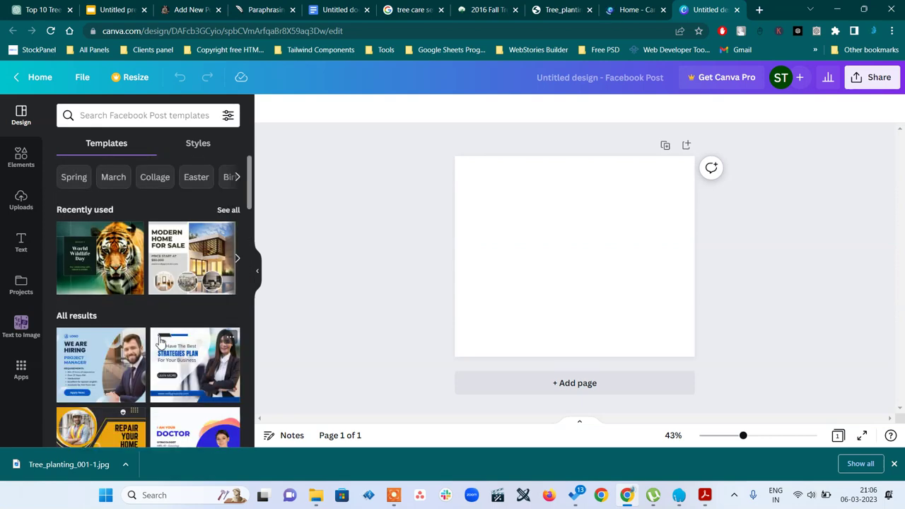
scroll(160, 342, "down", 1)
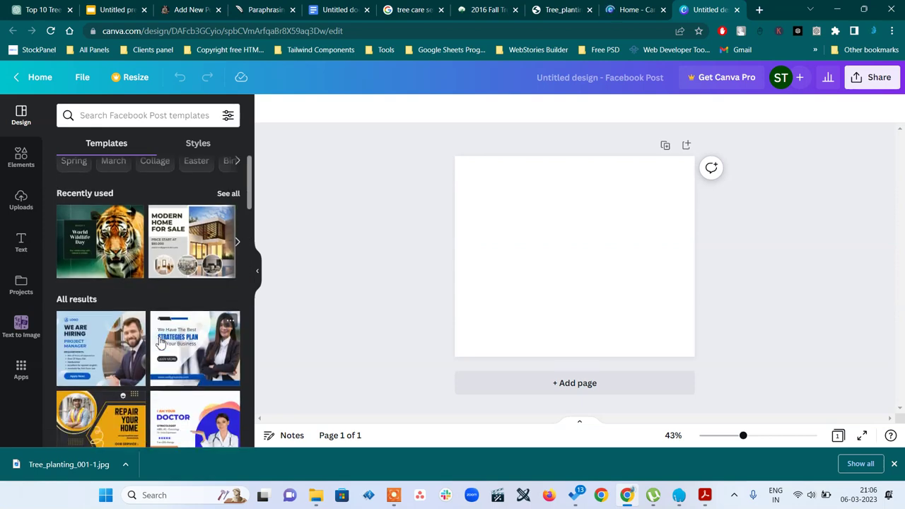